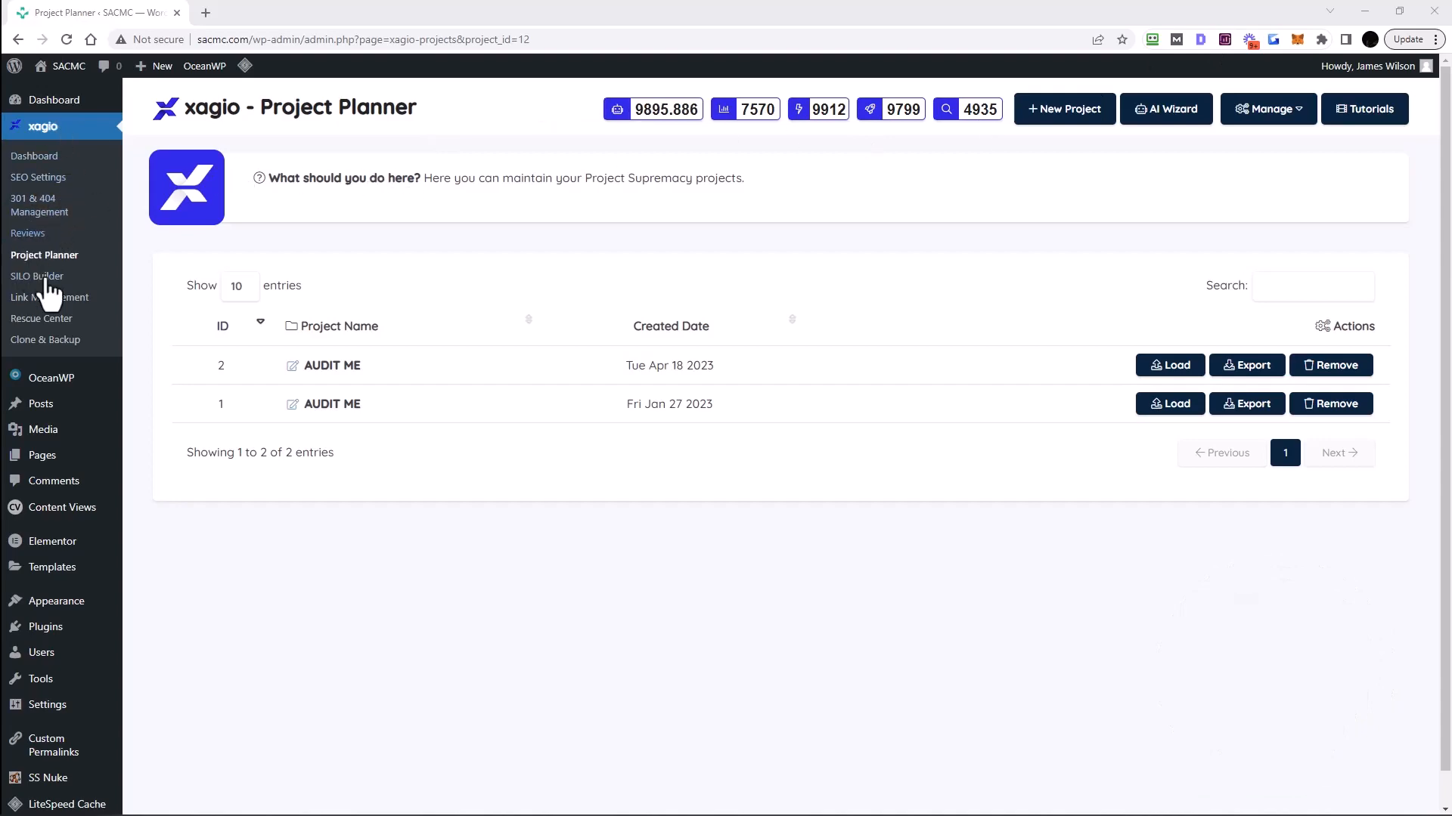
- Open the AI Wizard from the top of the Project Planner page
{"action": "left_click", "coordinate": [1166, 128]}
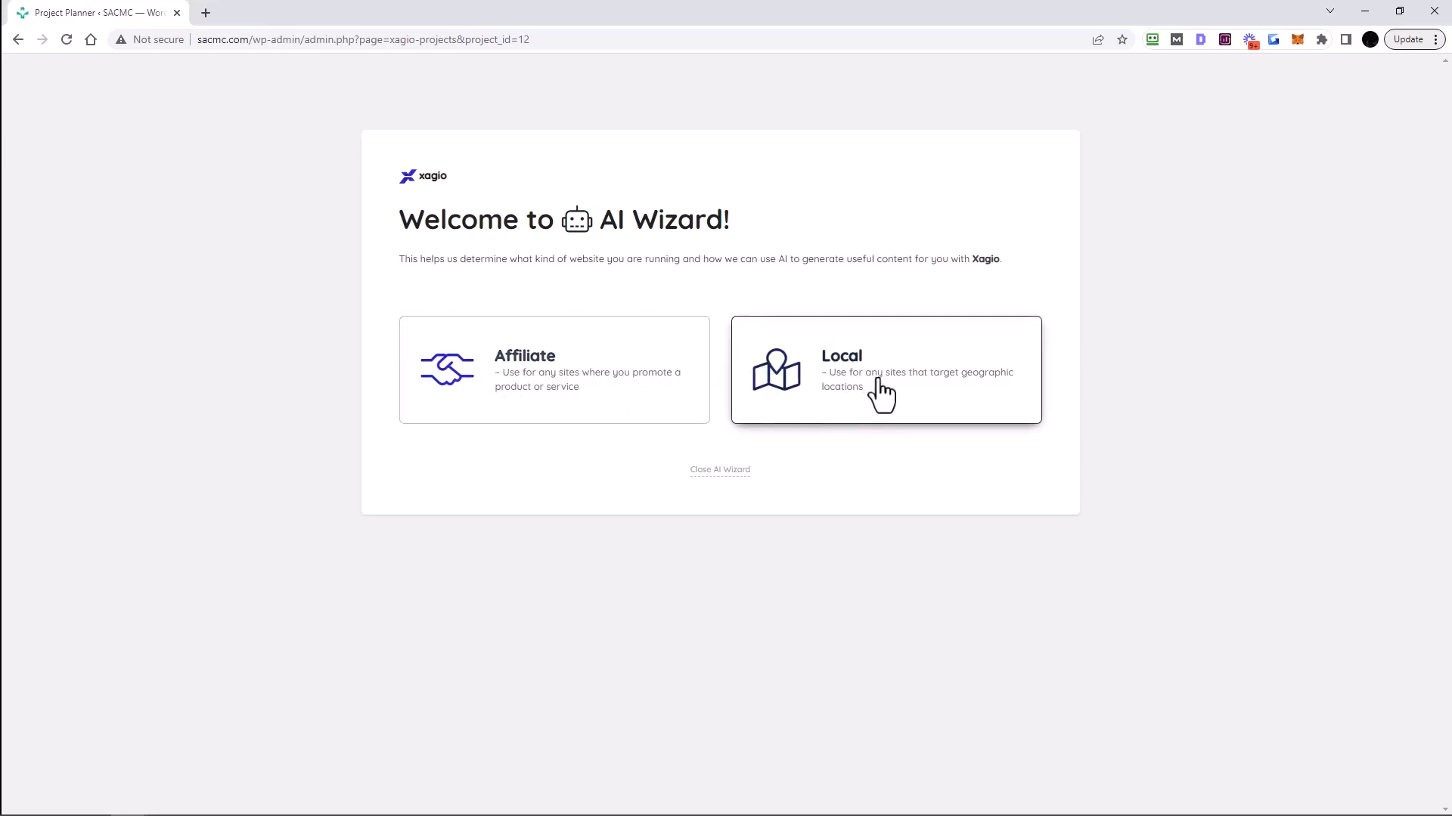
- Start an Affiliate wizard with 'power wheelchairs' as the niche and continue to Site Type
{"action": "left_click", "coordinate": [583, 368]}
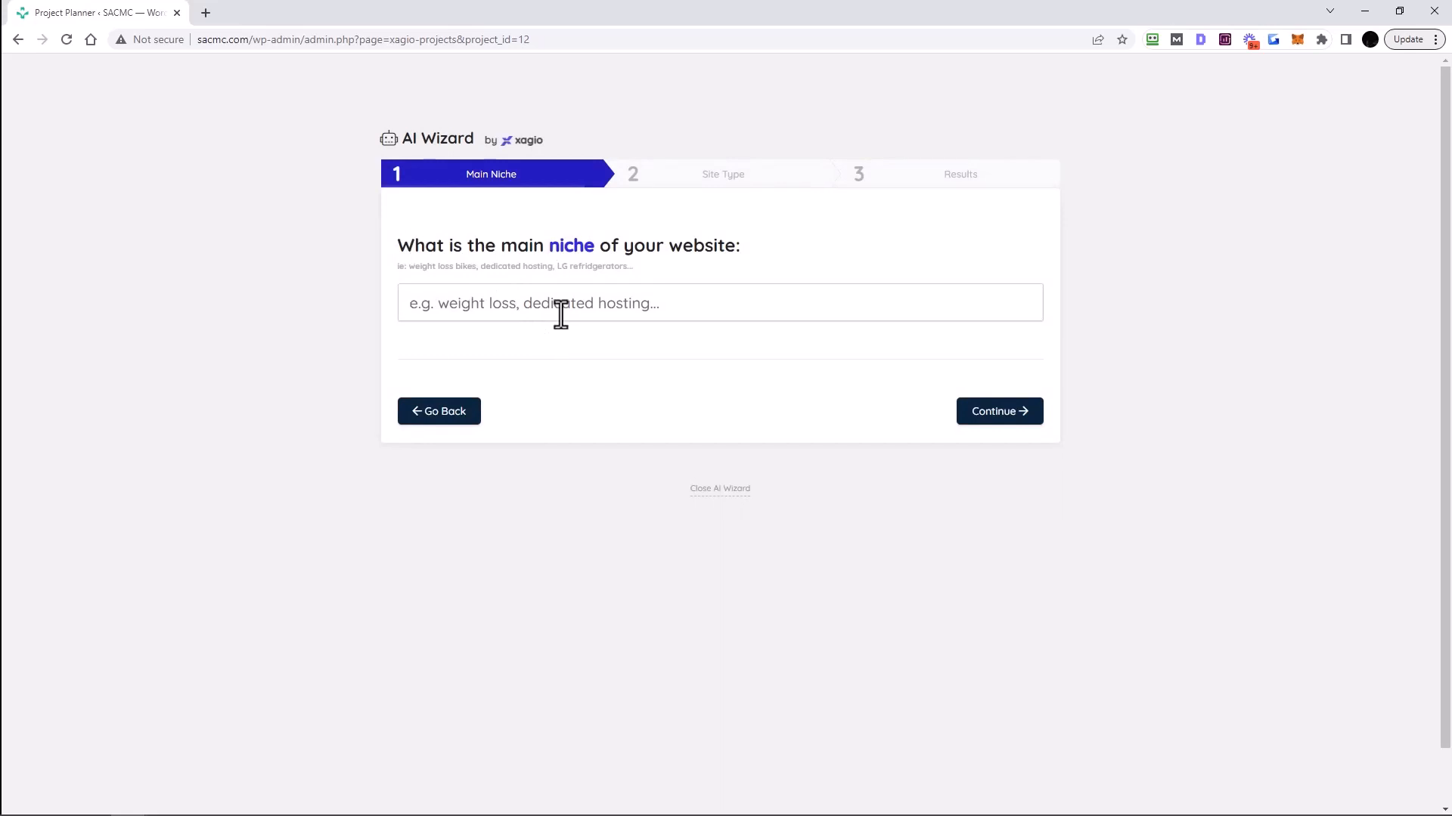
{"action": "type", "text": "power"}
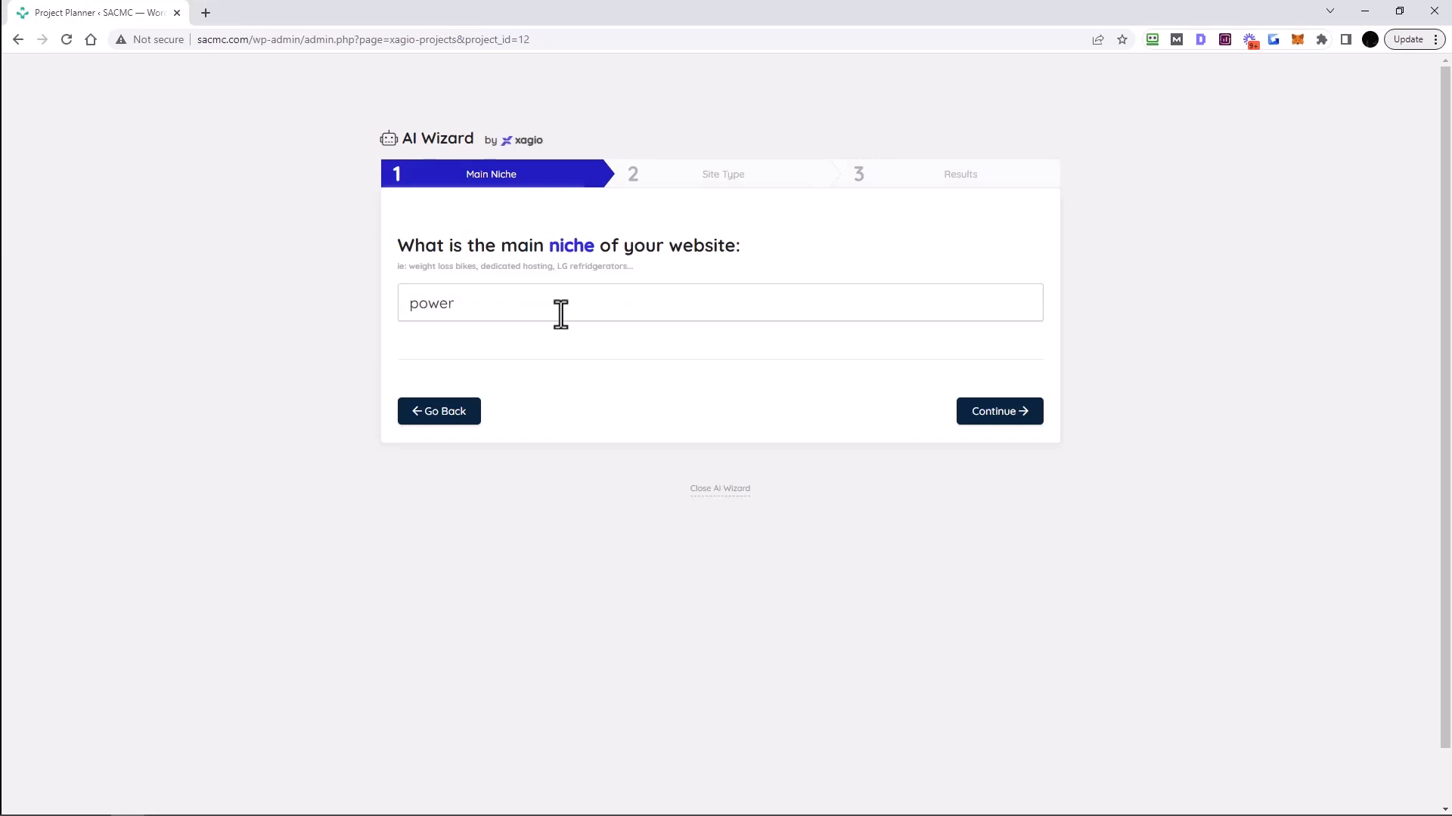
{"action": "type", "text": " wheelchairs"}
{"action": "left_click_drag", "start_coordinate": [557, 296], "coordinate": [364, 326]}
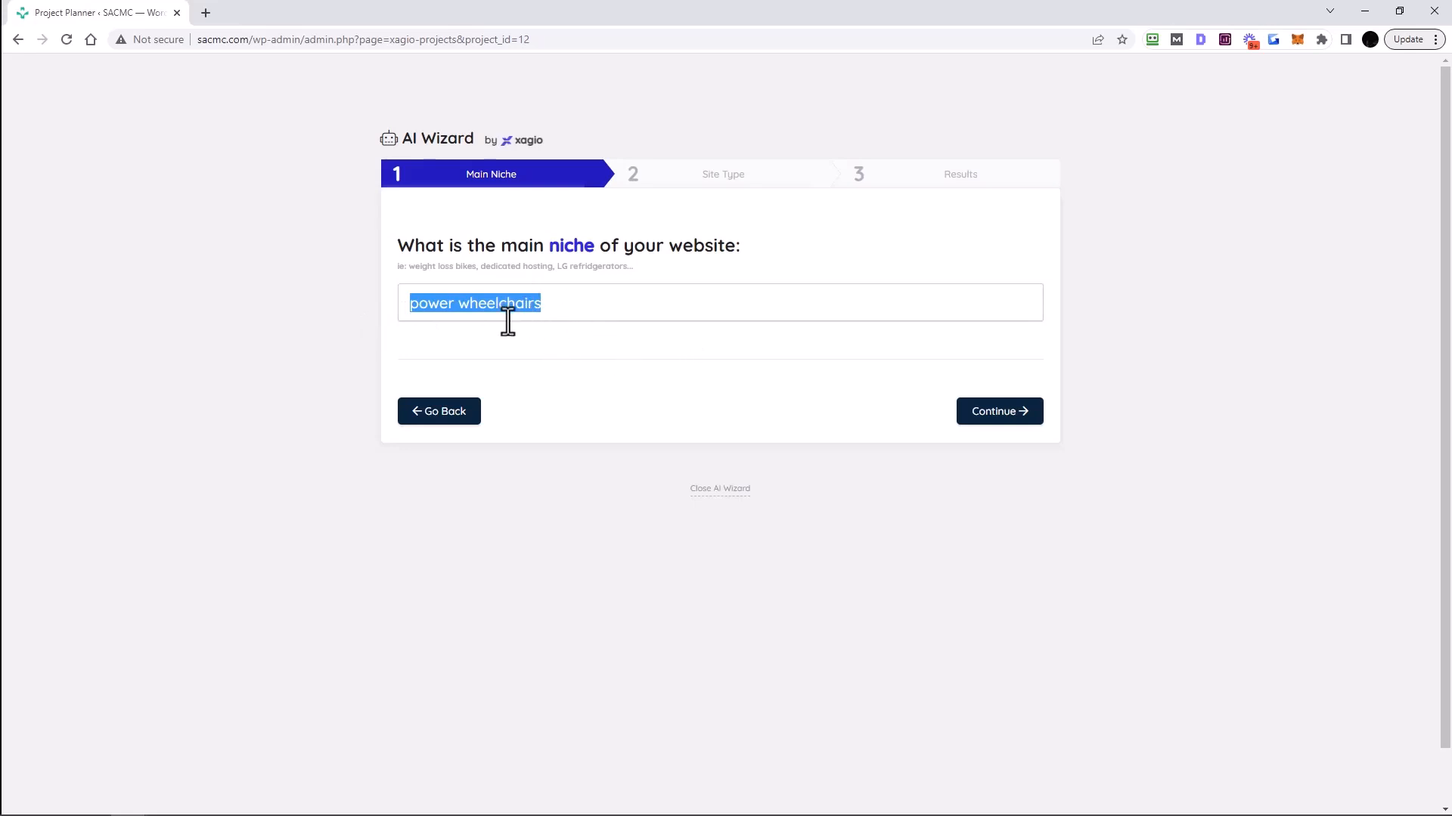
{"action": "left_click", "coordinate": [998, 413]}
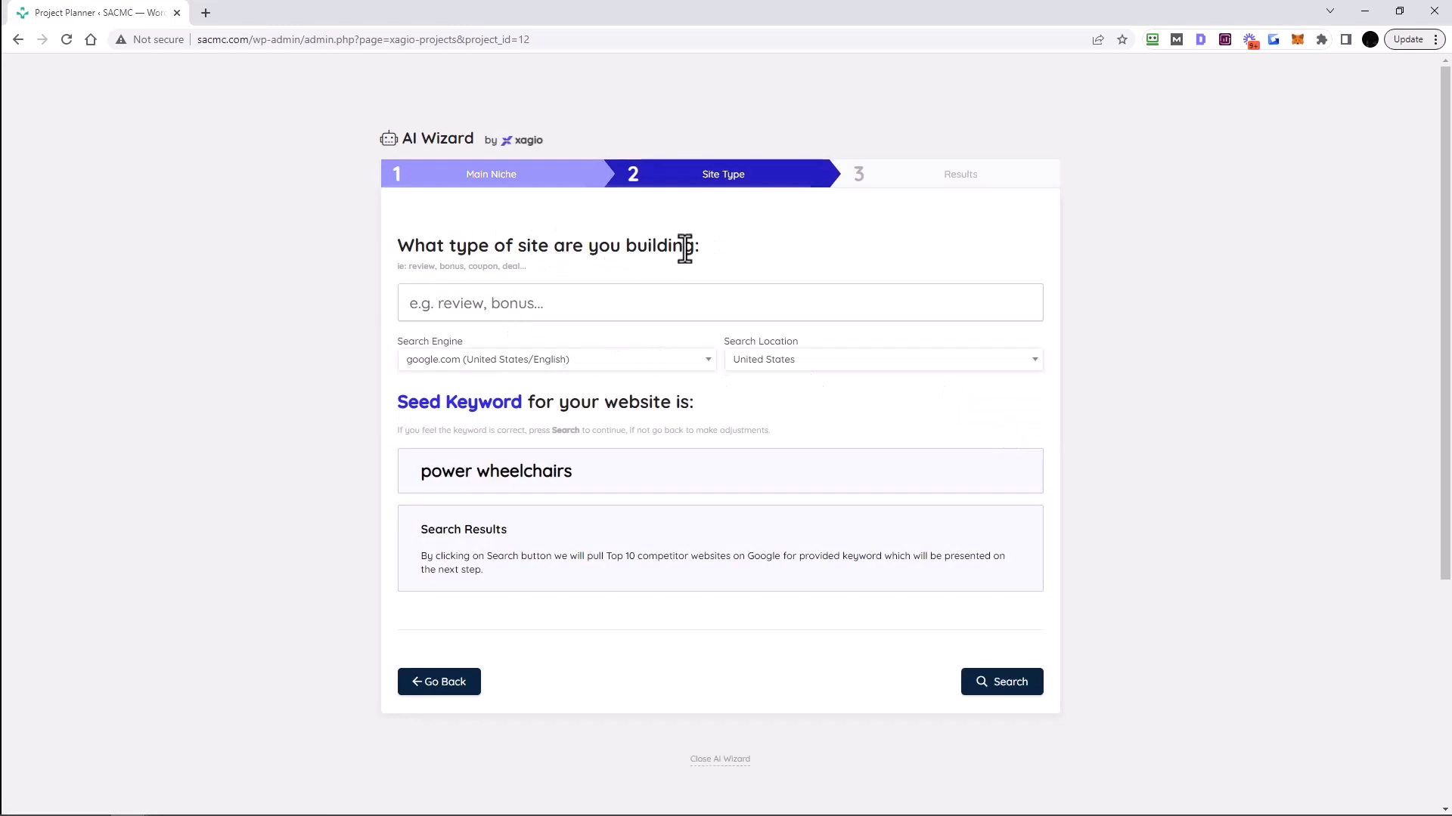
- Enter 'review' as the site type, making the seed keyword 'power wheelchairs review'
{"action": "left_click", "coordinate": [539, 310]}
{"action": "type", "text": "review"}
{"action": "mouse_move", "coordinate": [652, 470]}
{"action": "left_mouse_down"}
{"action": "mouse_move", "coordinate": [476, 475]}
{"action": "mouse_move", "coordinate": [645, 480]}
{"action": "left_mouse_up"}
{"action": "left_click", "coordinate": [421, 482]}
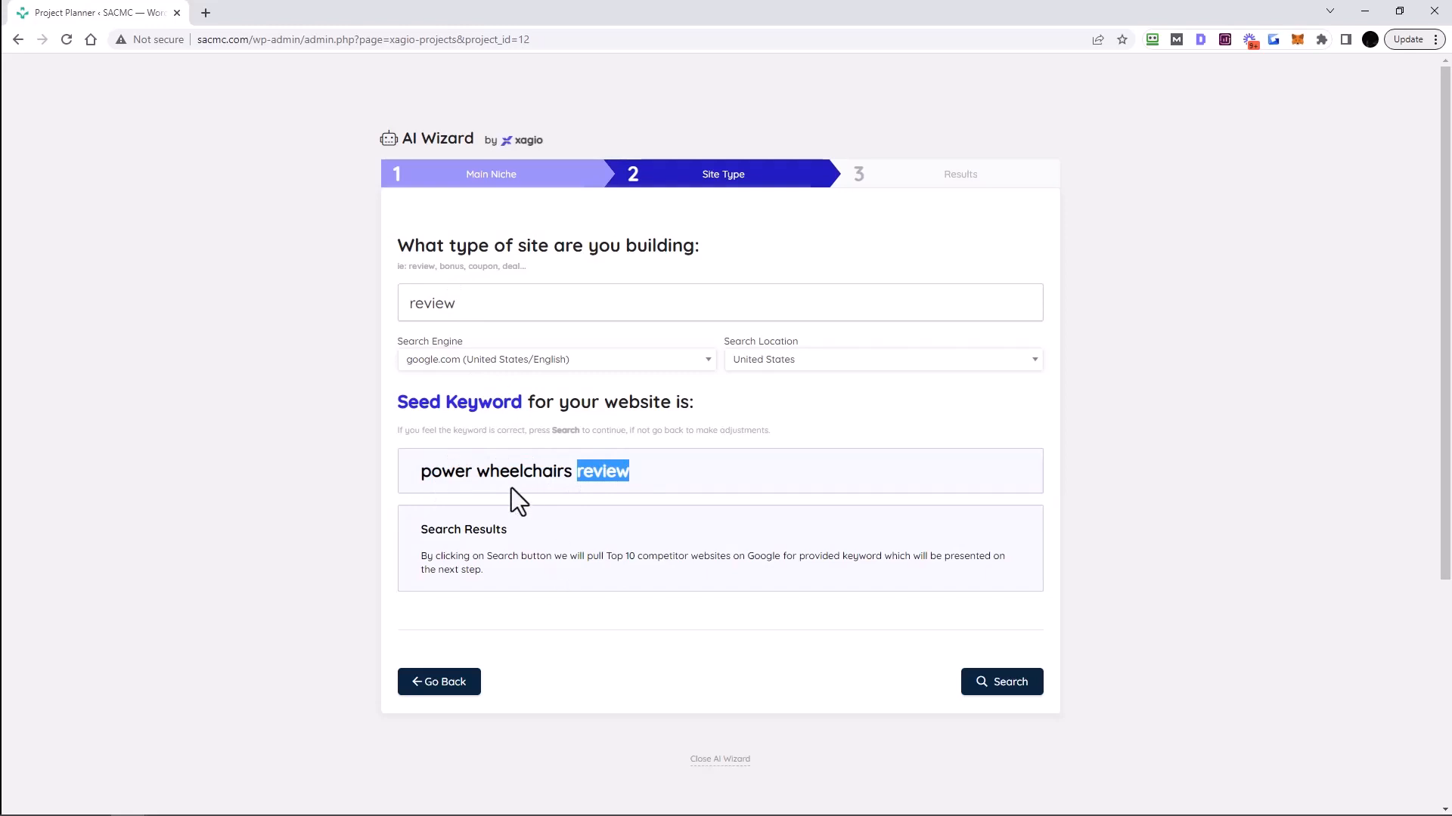
{"action": "left_click", "coordinate": [456, 474]}
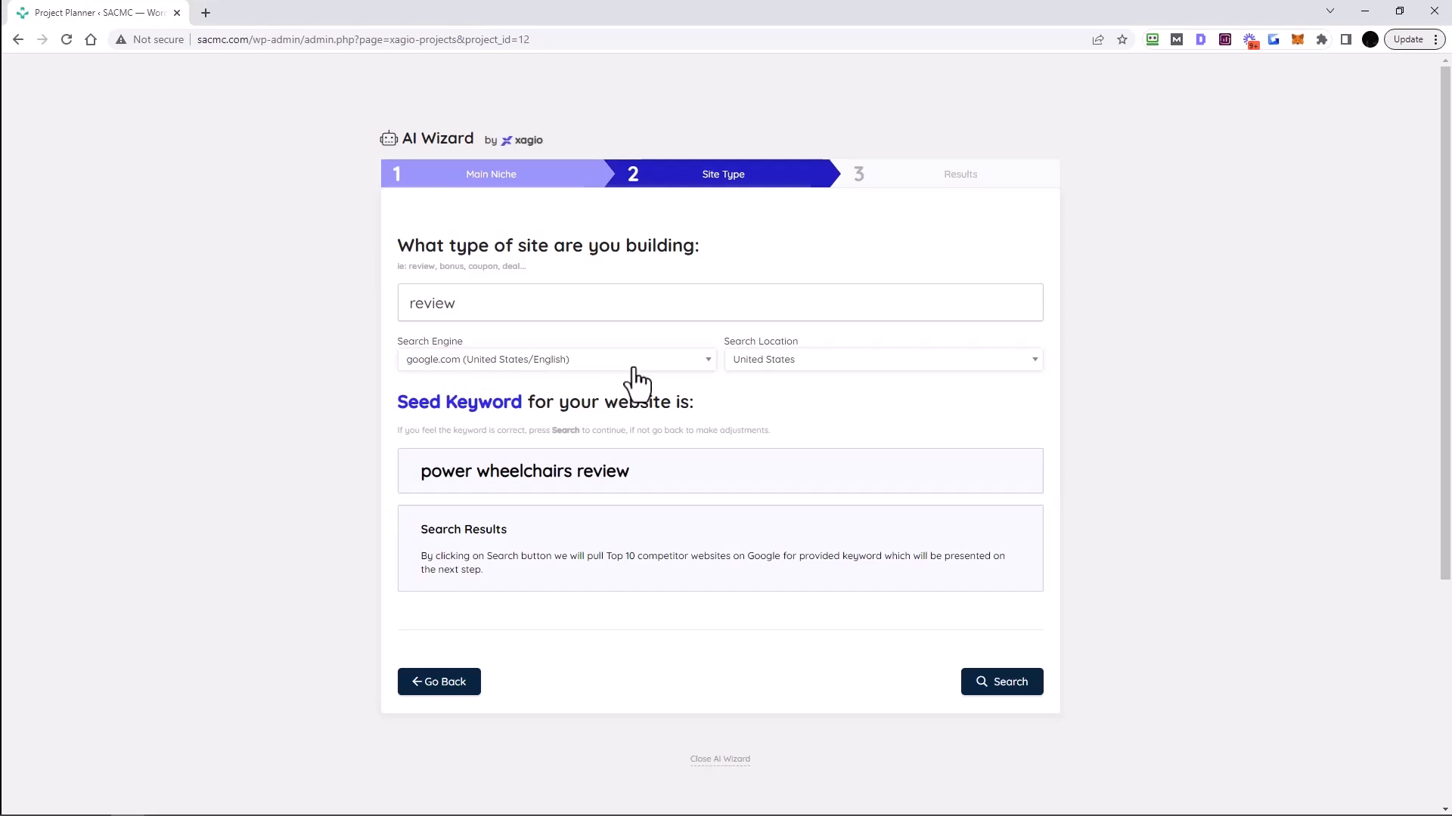
- Browse the search engine options, then leave google.com (United States) selected
{"action": "left_click", "coordinate": [607, 362]}
{"action": "type", "text": "Ya"}
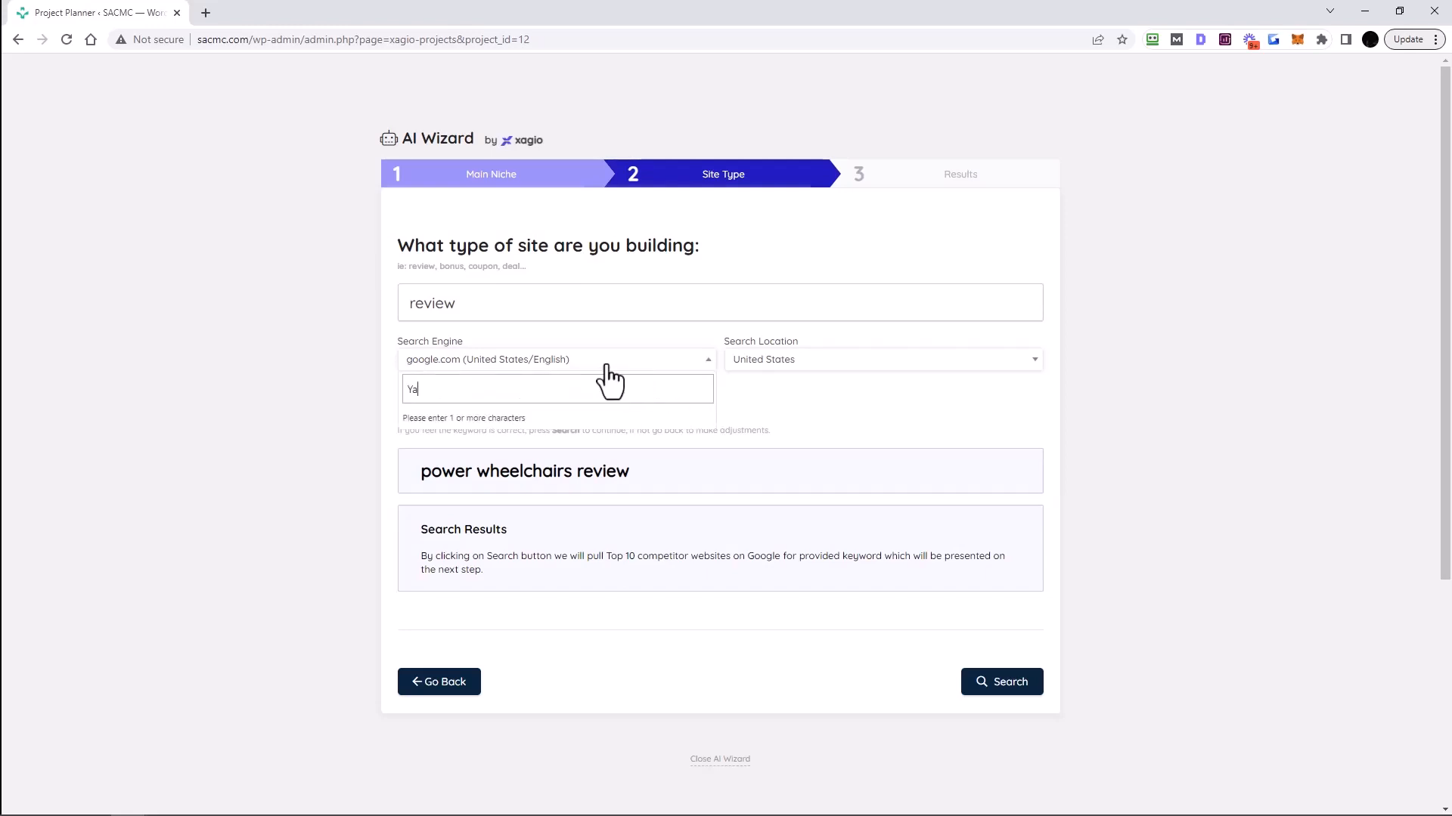
{"action": "type", "text": "n"}
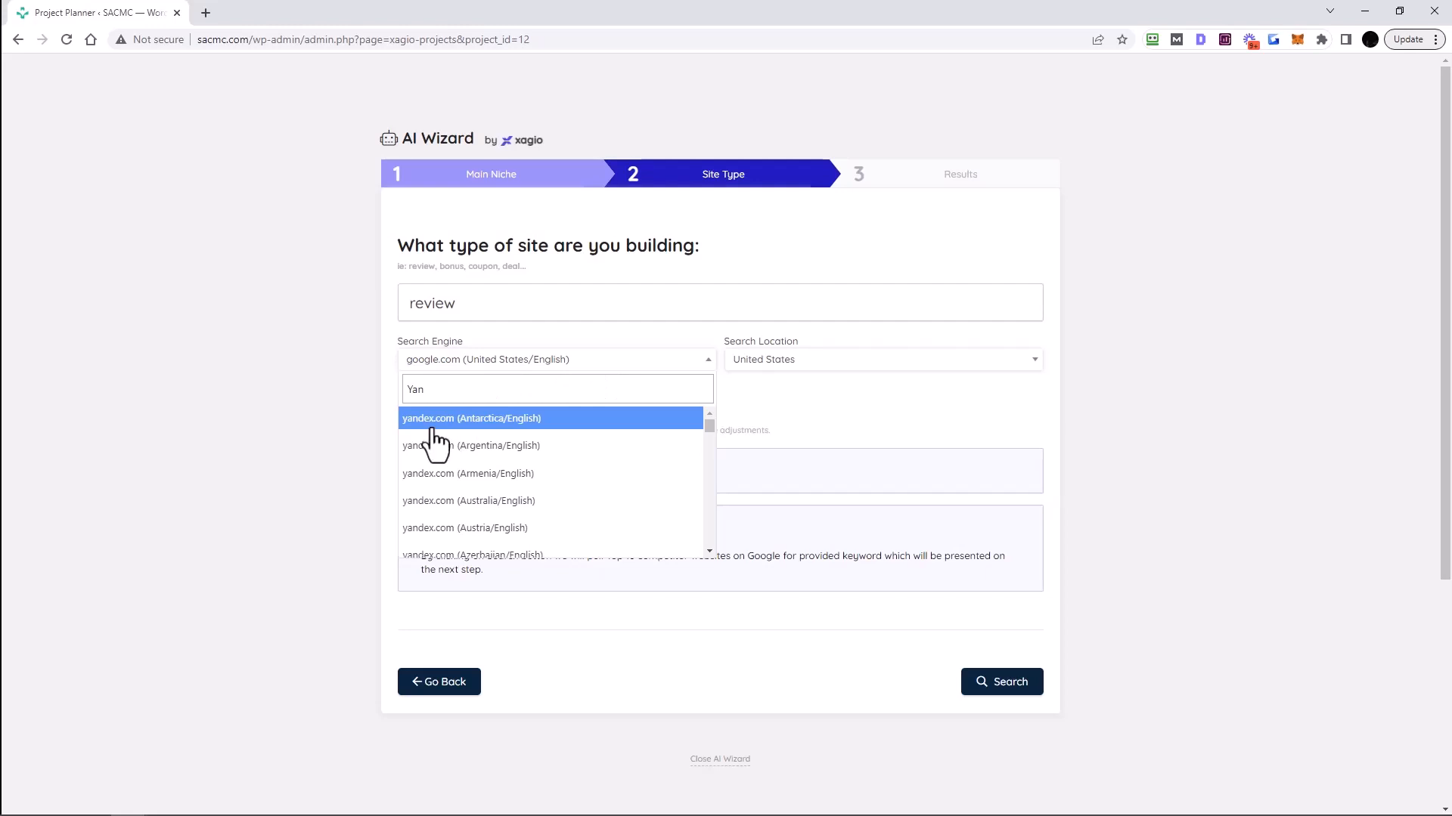
{"action": "scroll", "coordinate": [480, 499], "scroll_direction": "down", "scroll_amount": 5}
{"action": "left_click_drag", "start_coordinate": [454, 389], "coordinate": [392, 383]}
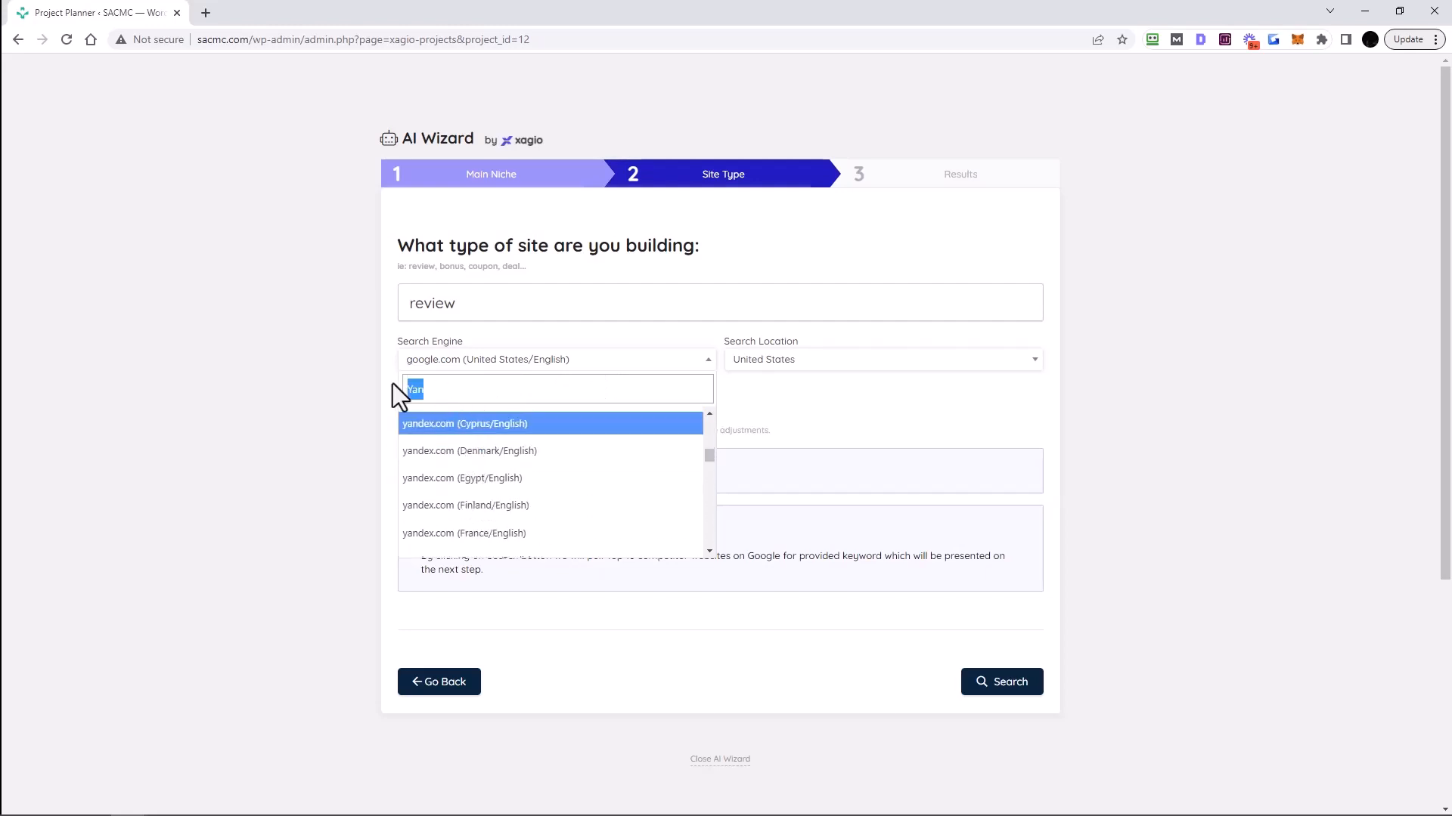
{"action": "type", "text": "Yahoo"}
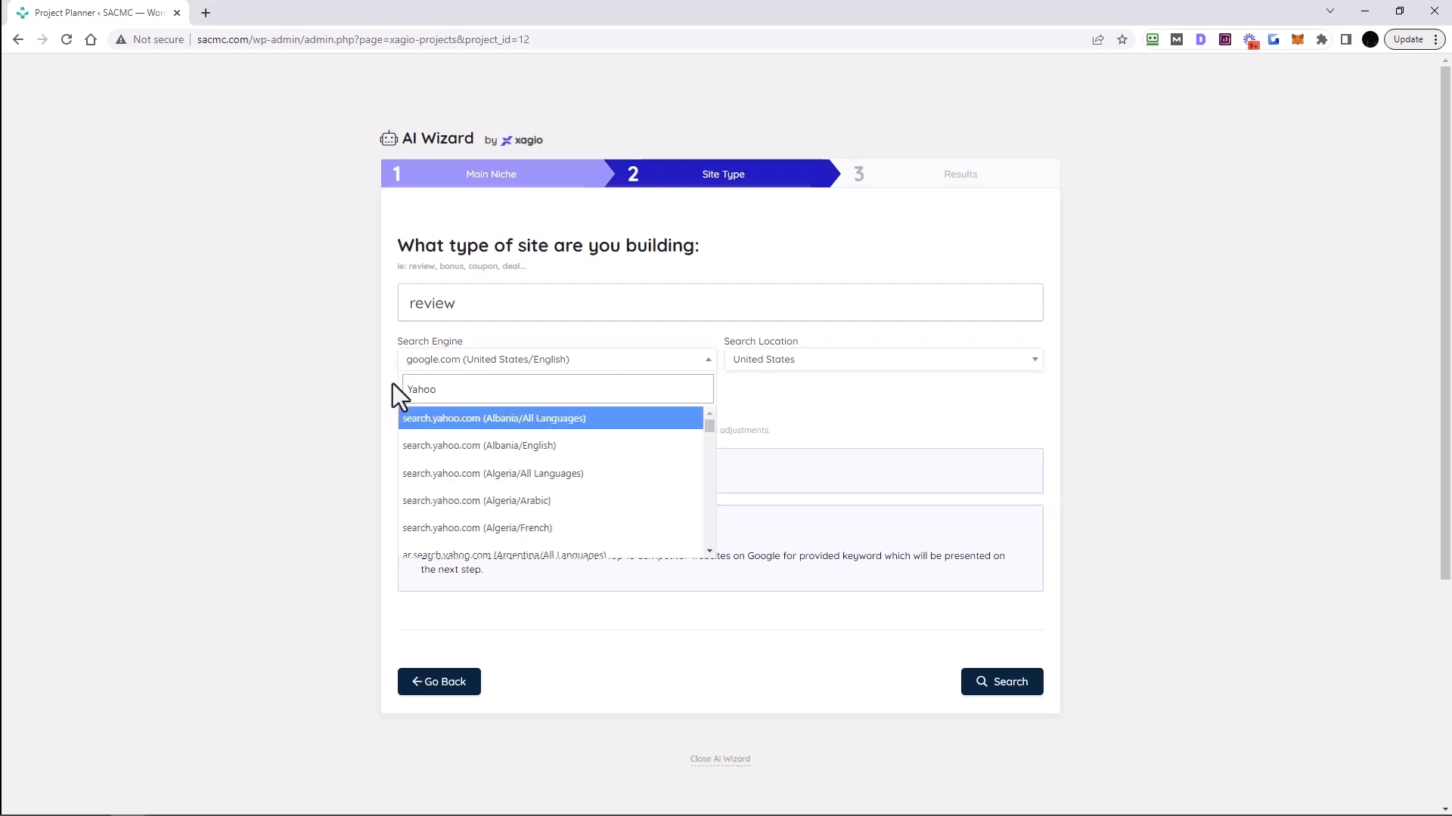
{"action": "type", "text": "Bing"}
{"action": "key", "text": "ctrl+a"}
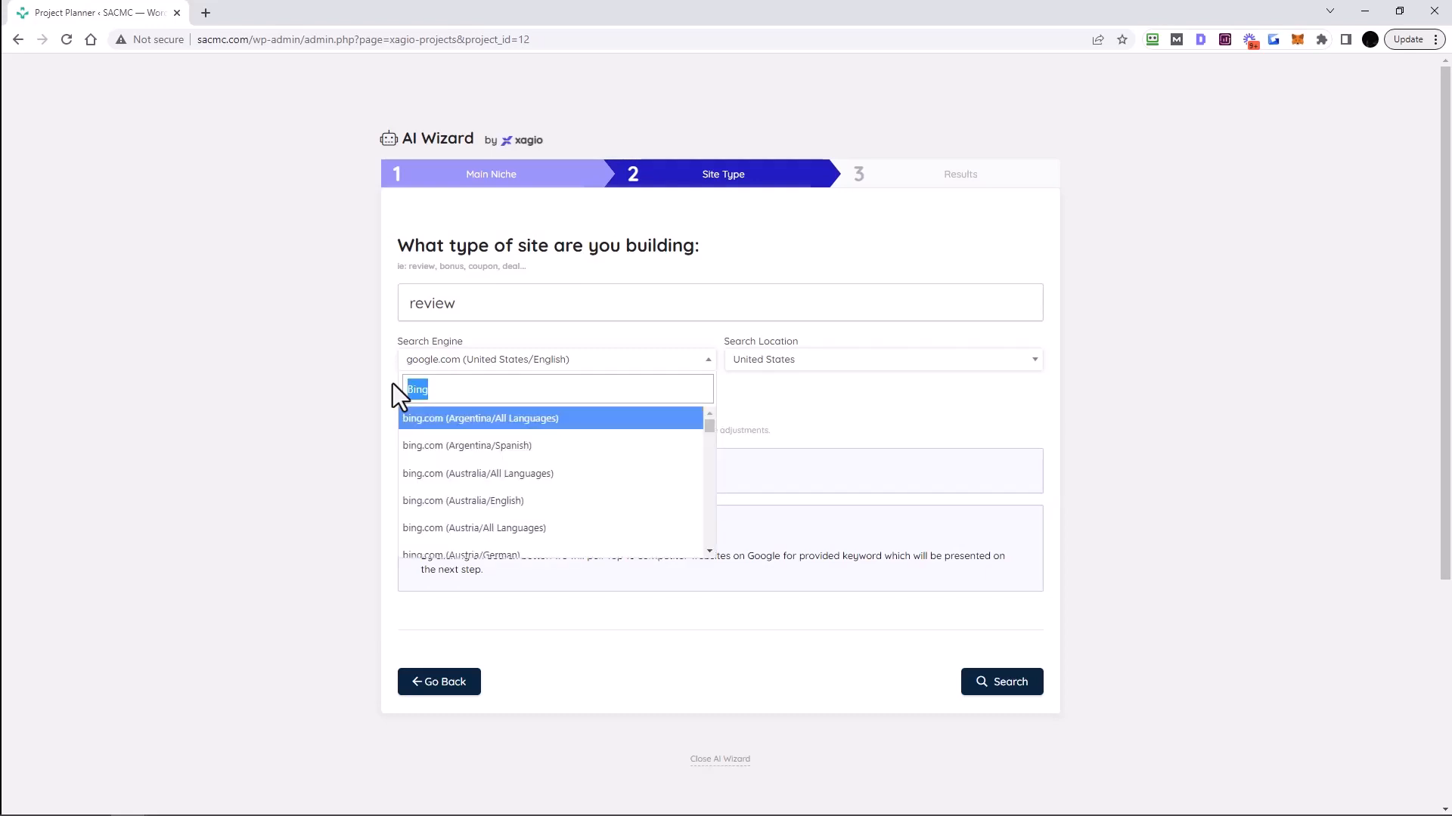
{"action": "key", "text": "BackSpace"}
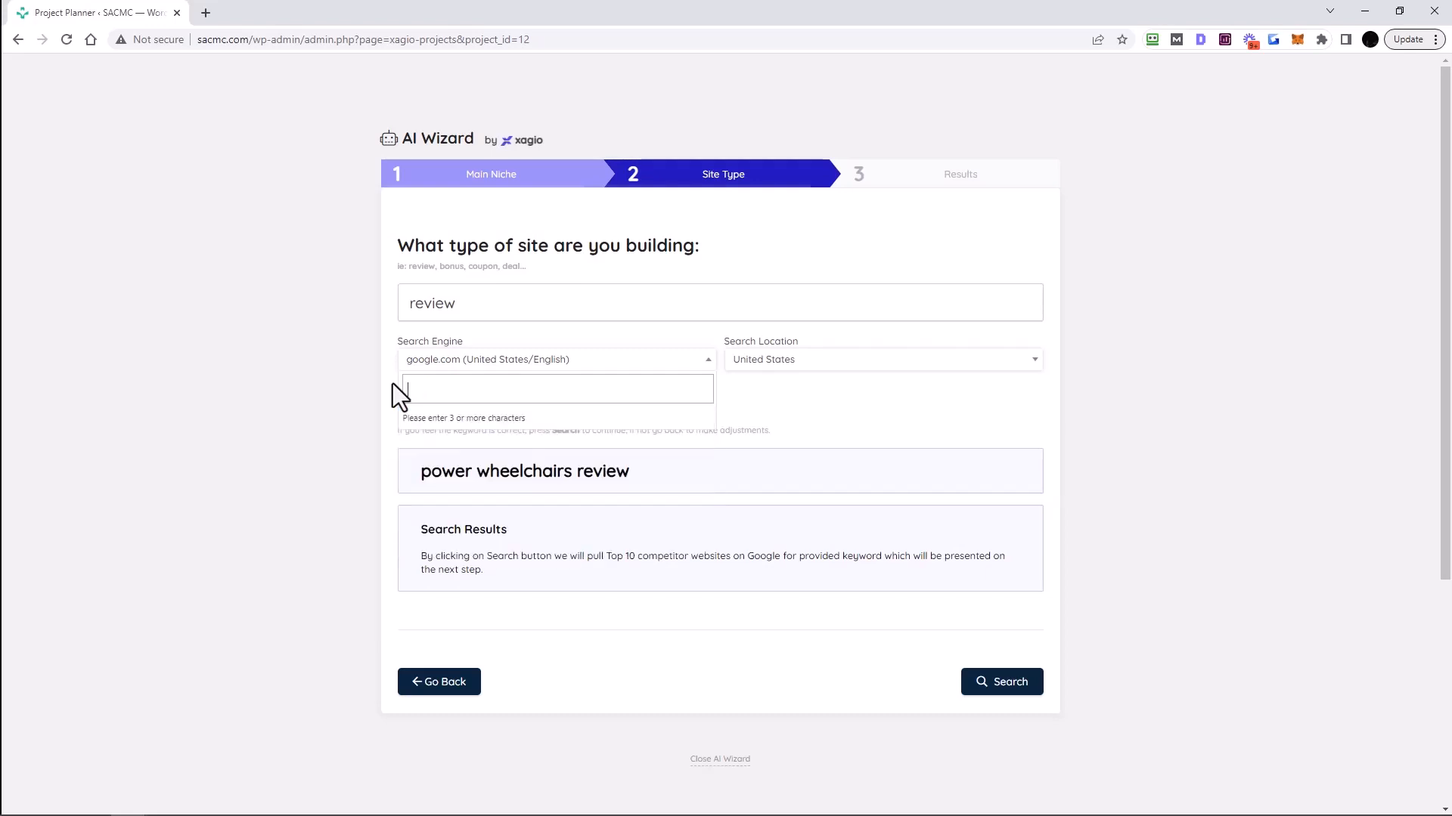
{"action": "left_click", "coordinate": [883, 402]}
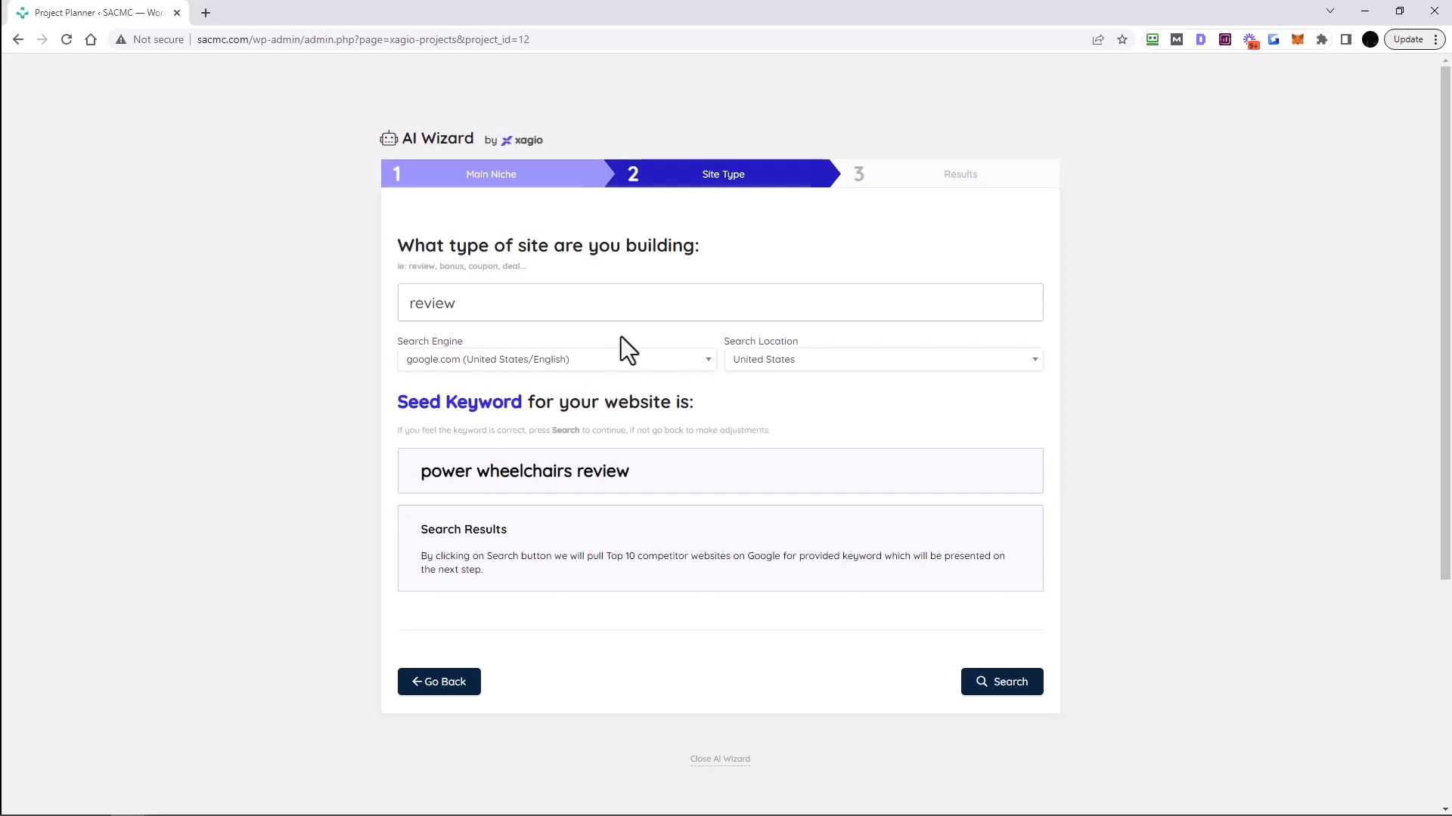
- Search for competitor sites and check the 'review' filter keyword on the Results step
{"action": "left_click", "coordinate": [1009, 684]}
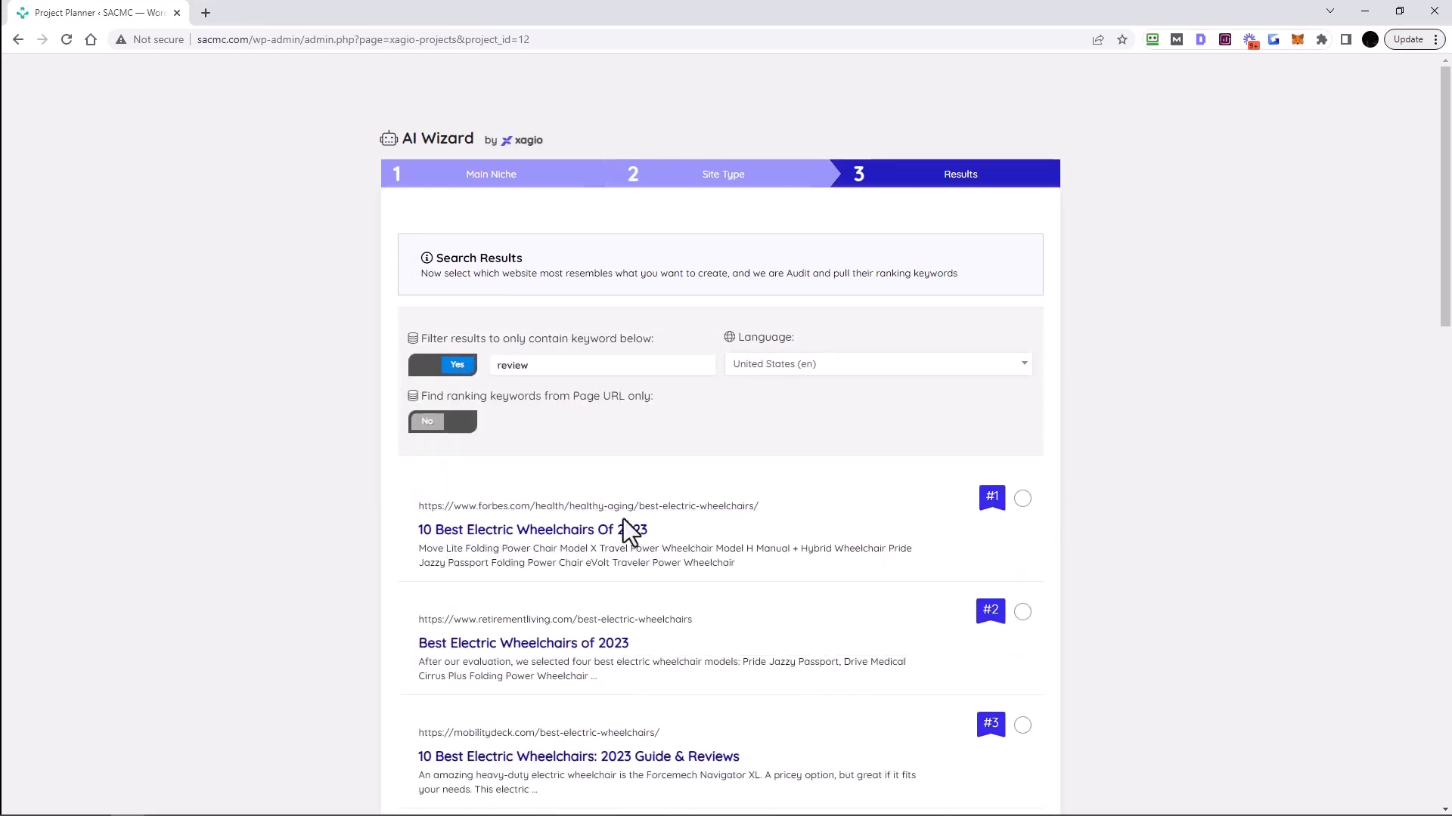
{"action": "scroll", "coordinate": [868, 551], "scroll_direction": "down", "scroll_amount": 10}
{"action": "scroll", "coordinate": [869, 555], "scroll_direction": "up", "scroll_amount": 10}
{"action": "left_click_drag", "start_coordinate": [421, 338], "coordinate": [658, 340]}
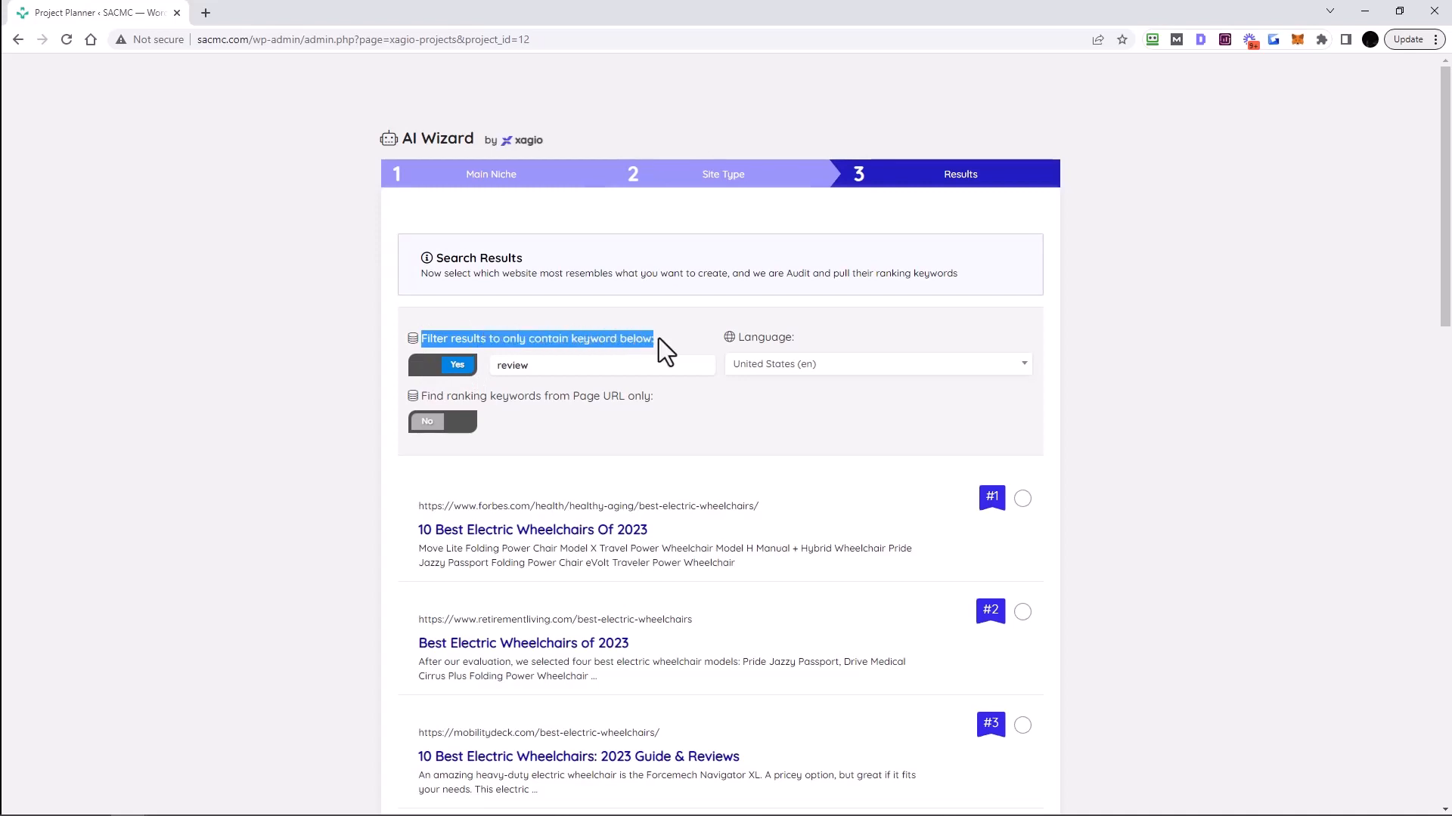
{"action": "left_click_drag", "start_coordinate": [540, 368], "coordinate": [495, 369]}
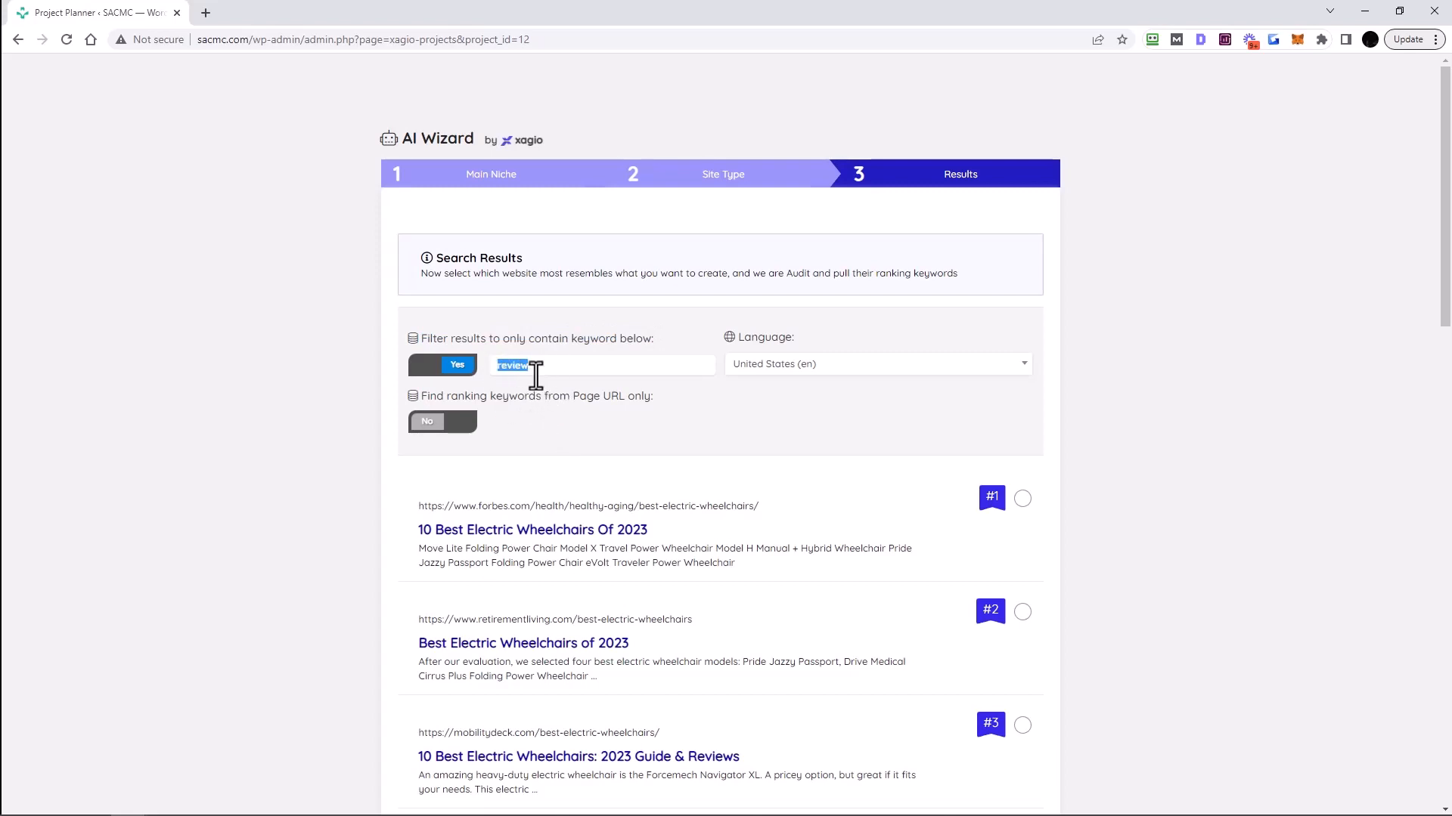
{"action": "left_click_drag", "start_coordinate": [537, 368], "coordinate": [499, 366]}
- Confirm the language stays United States (en) and look over the ranked competitors
{"action": "left_click", "coordinate": [772, 369]}
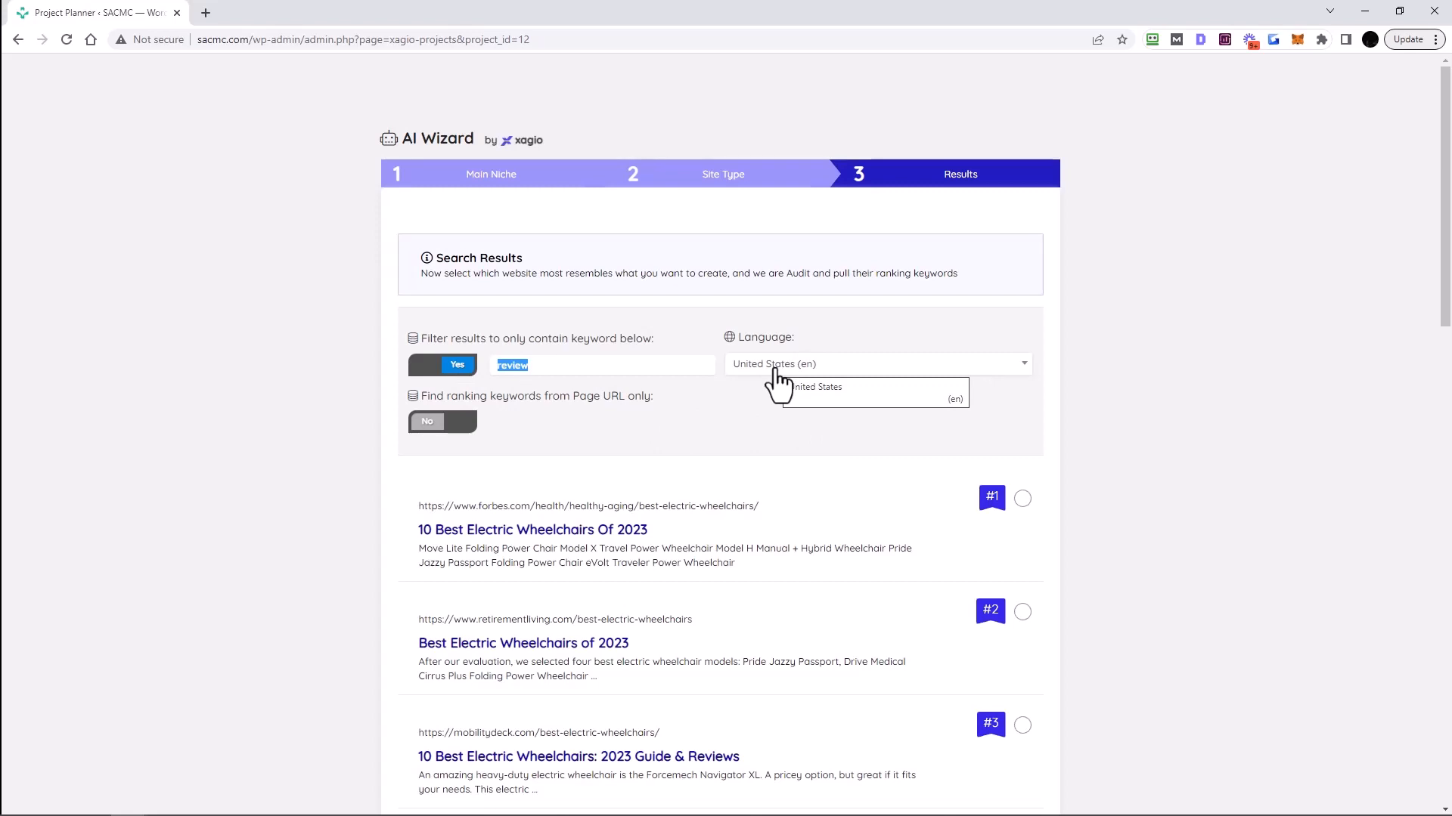
{"action": "left_click", "coordinate": [774, 369]}
{"action": "left_click", "coordinate": [762, 368]}
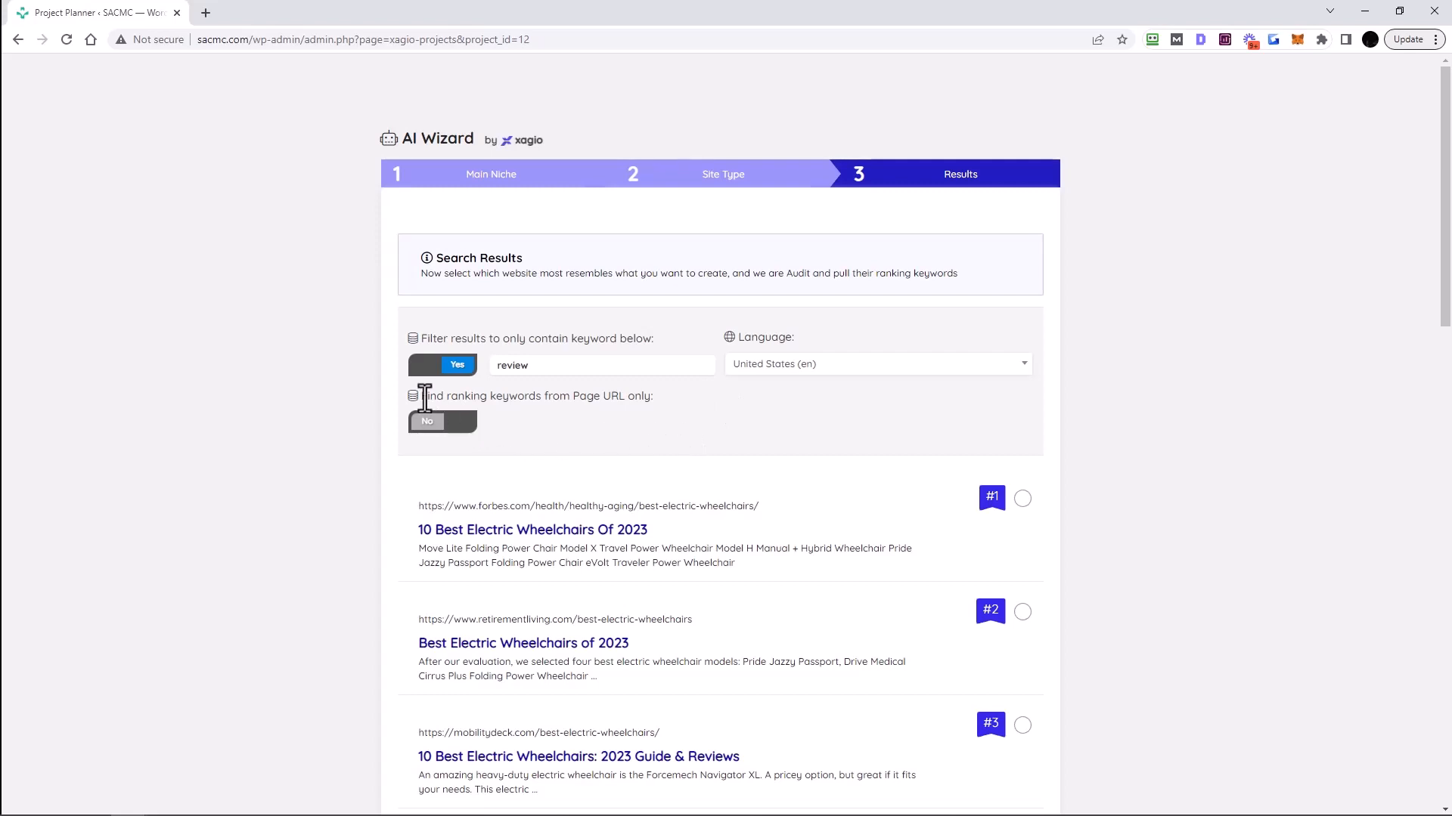
{"action": "left_click_drag", "start_coordinate": [424, 398], "coordinate": [676, 401]}
{"action": "scroll", "coordinate": [715, 455], "scroll_direction": "down", "scroll_amount": 1}
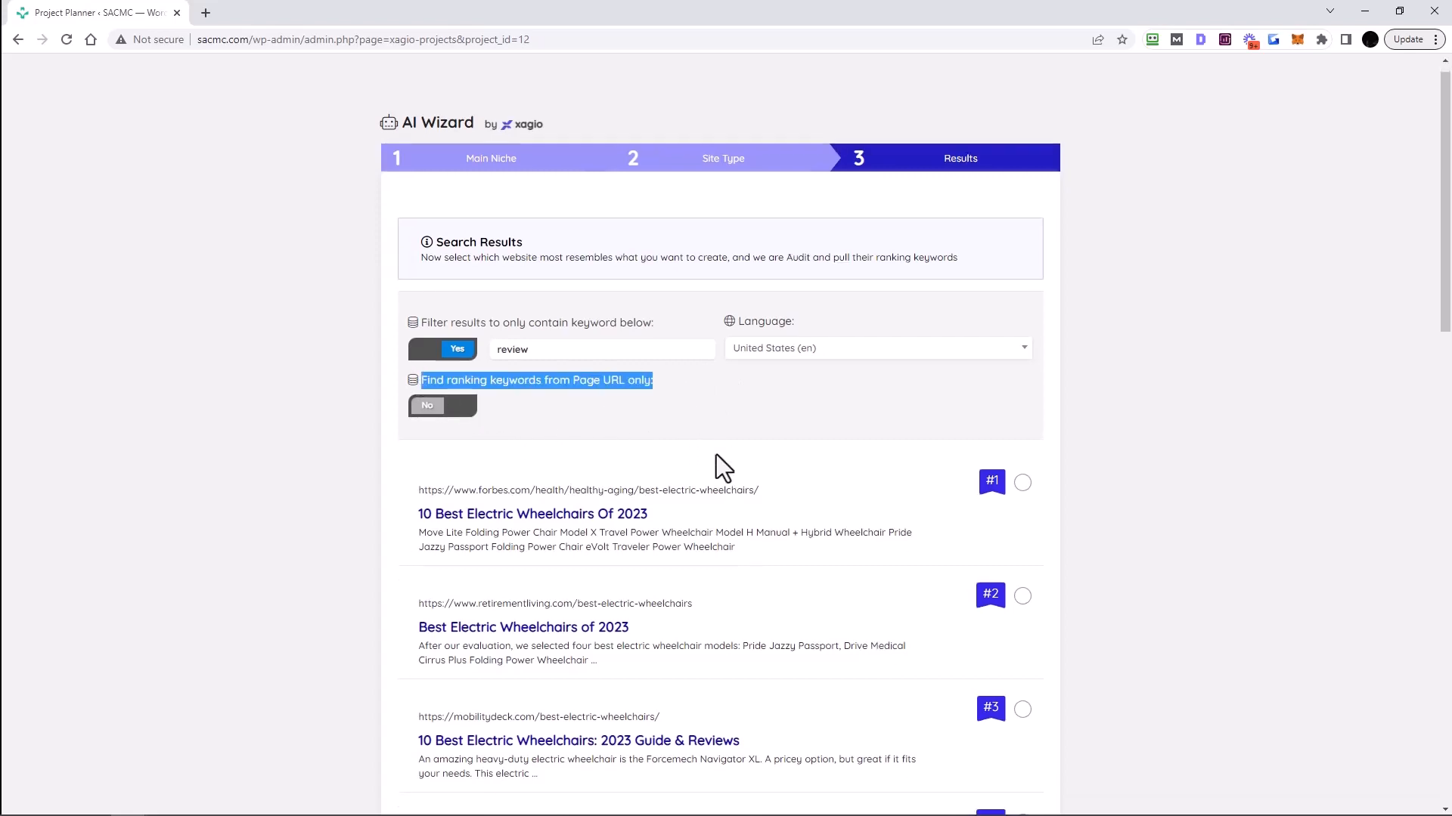
{"action": "scroll", "coordinate": [715, 455], "scroll_direction": "down", "scroll_amount": 2}
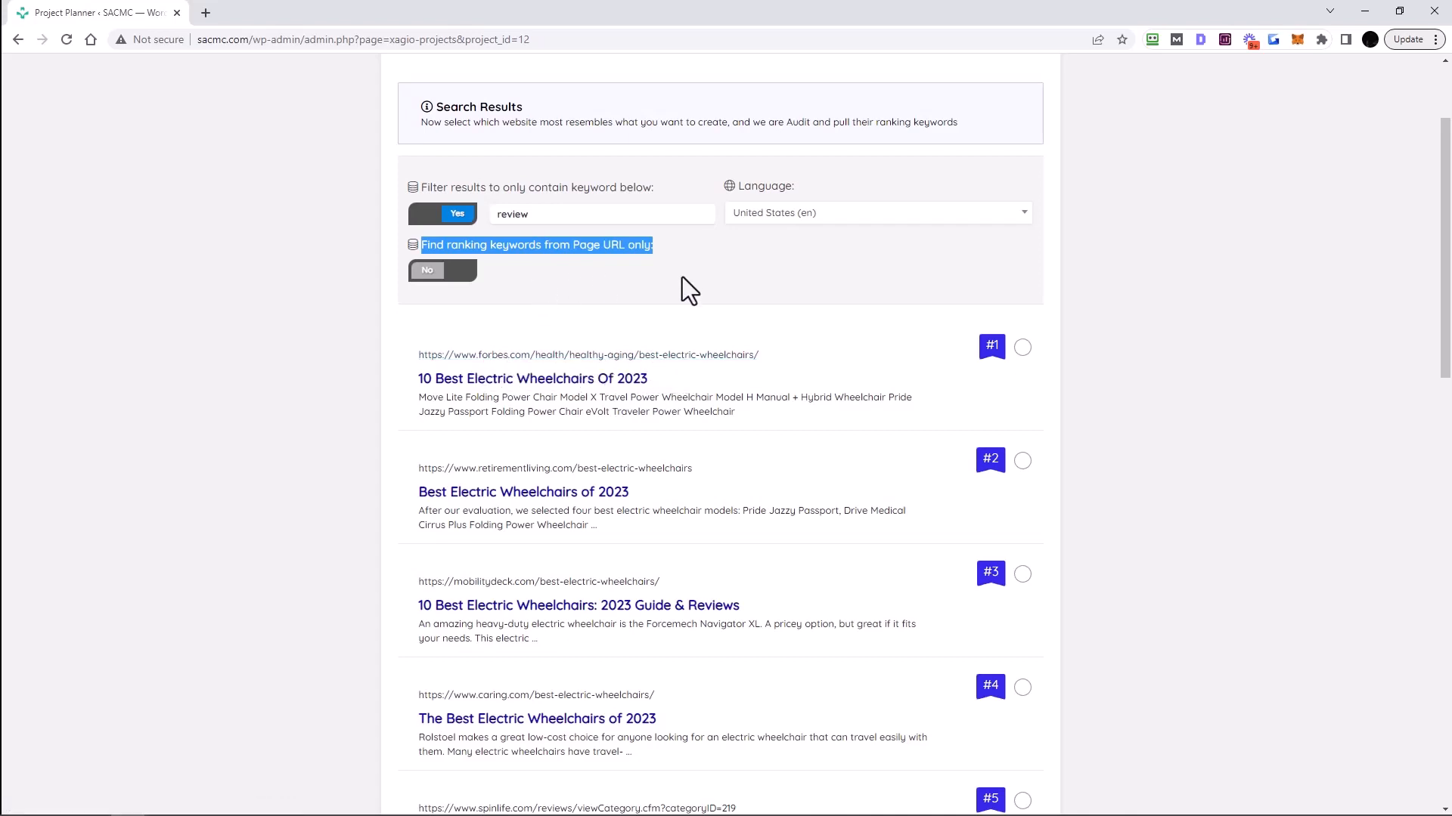
- Pick competitor result #2 as the model site instead of the #1 Forbes result
{"action": "scroll", "coordinate": [641, 374], "scroll_direction": "up", "scroll_amount": 1}
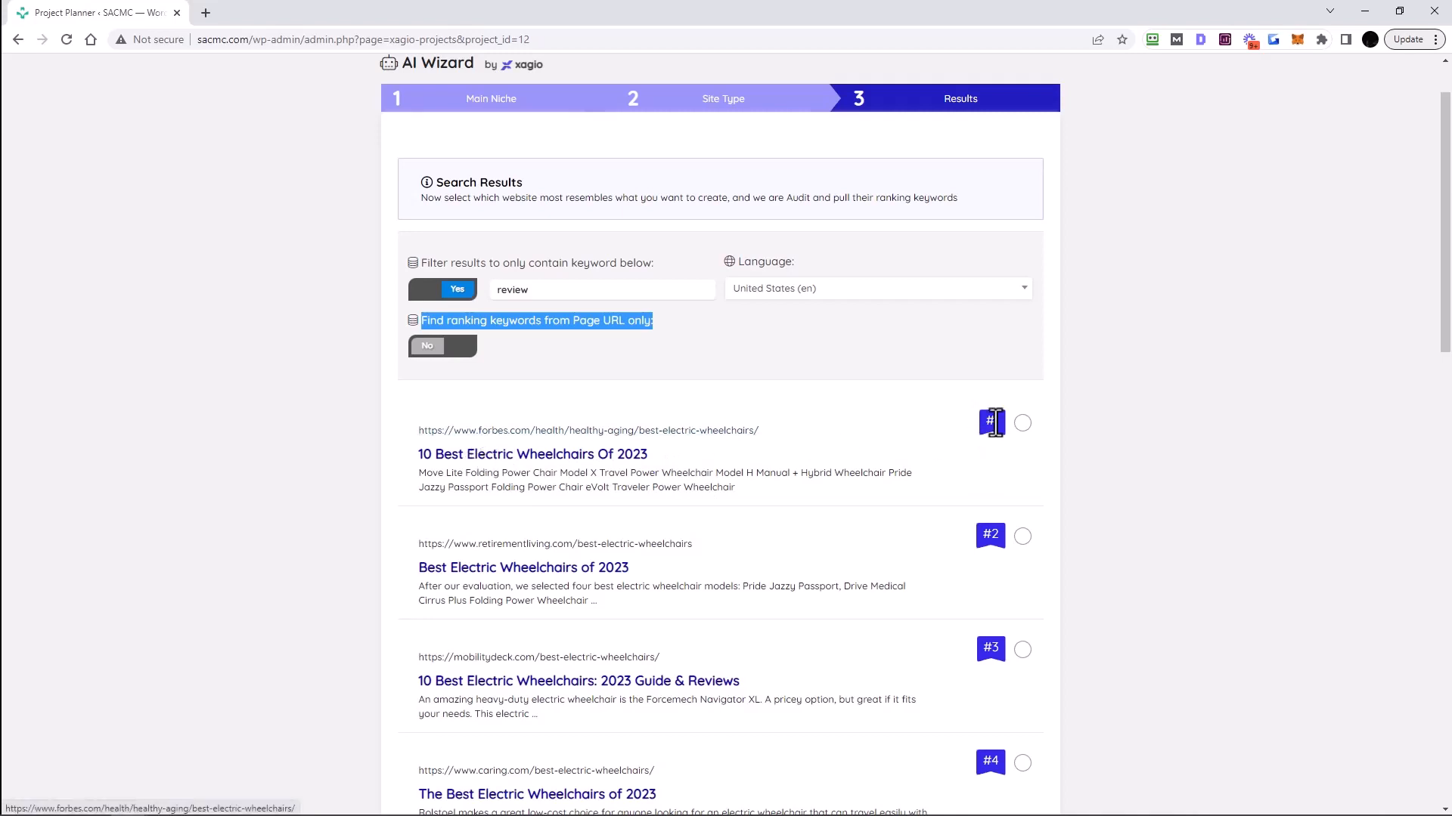
{"action": "left_click", "coordinate": [1022, 423]}
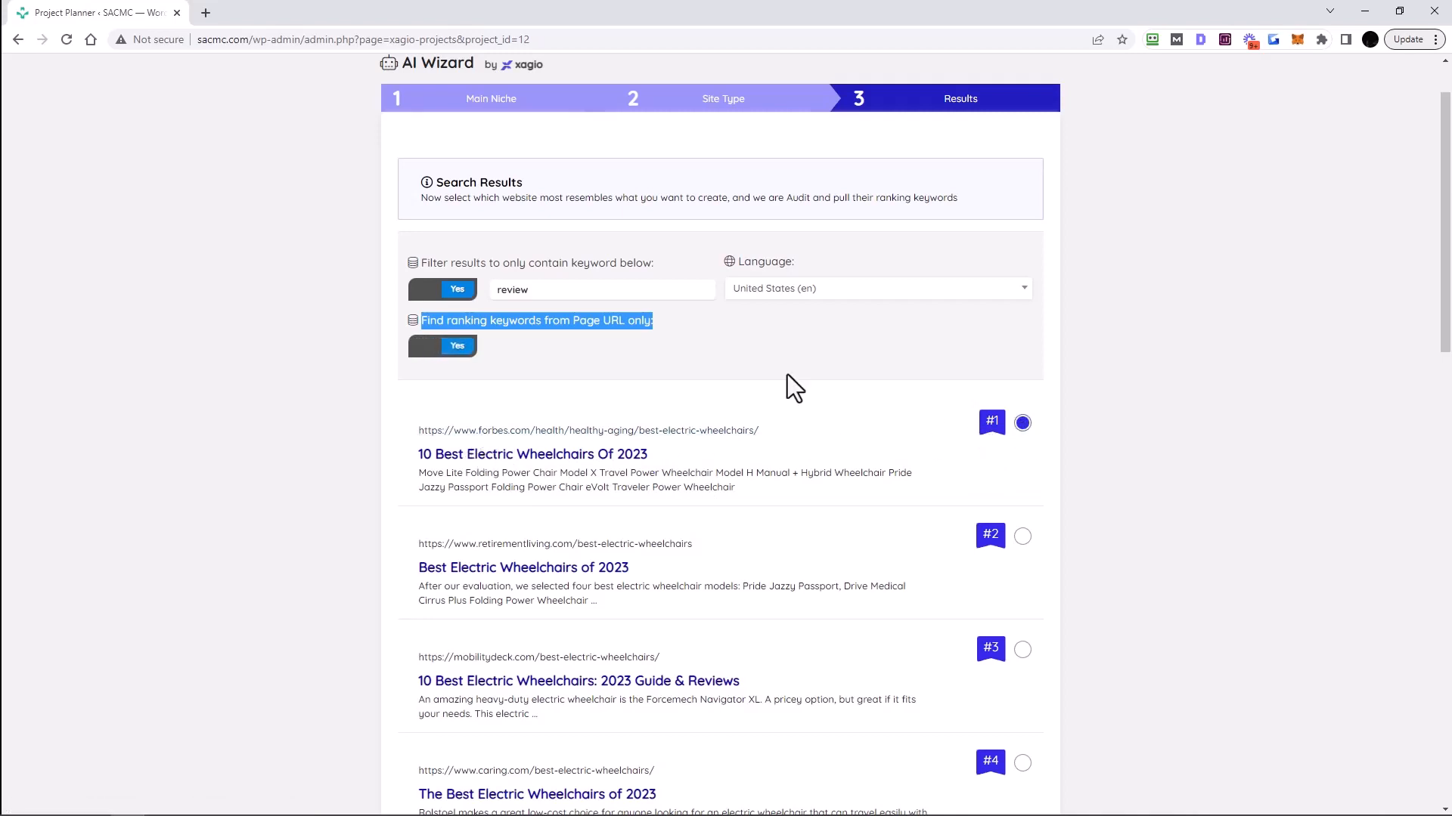
{"action": "left_click", "coordinate": [701, 372]}
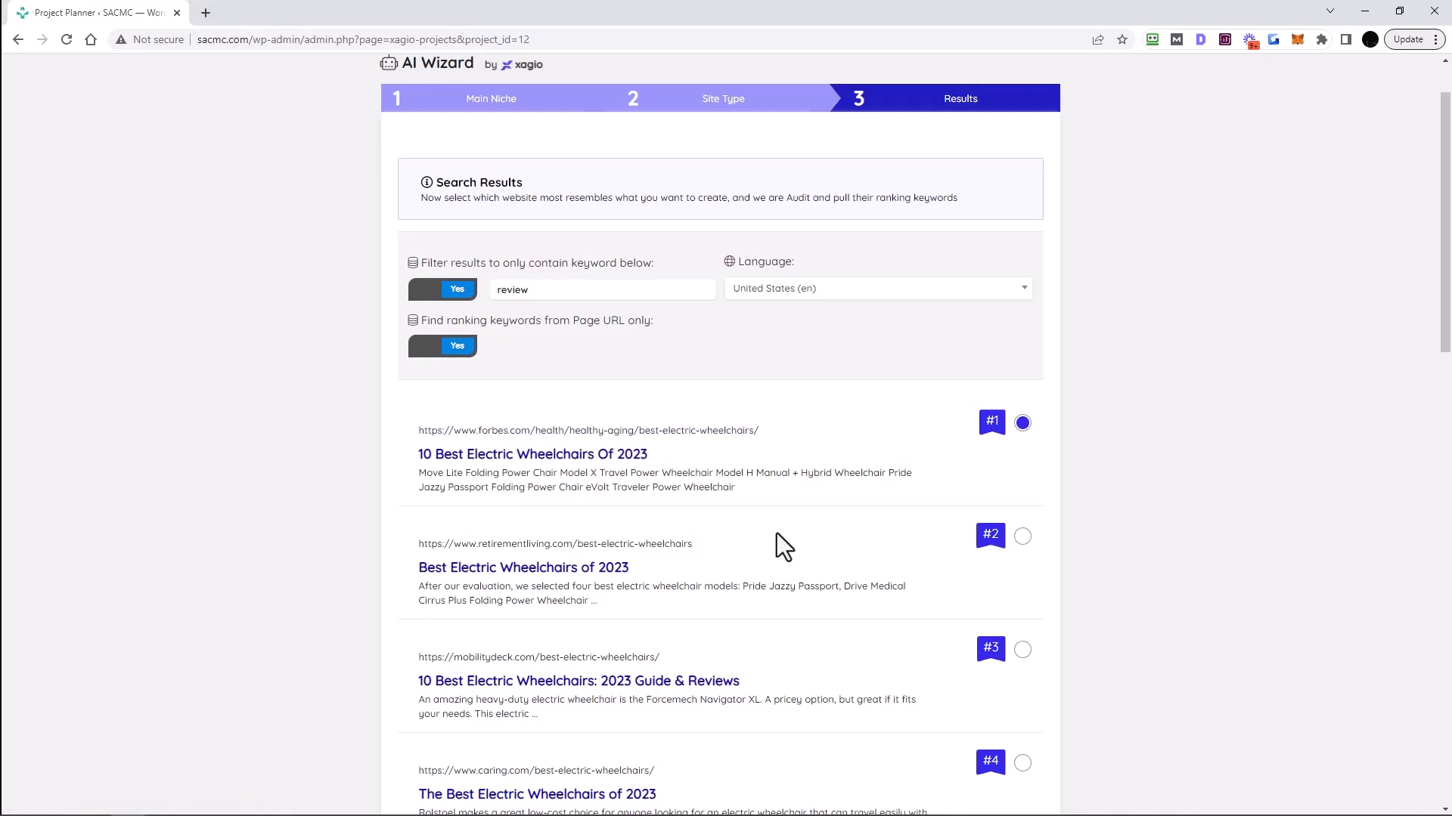
{"action": "left_click", "coordinate": [1022, 537]}
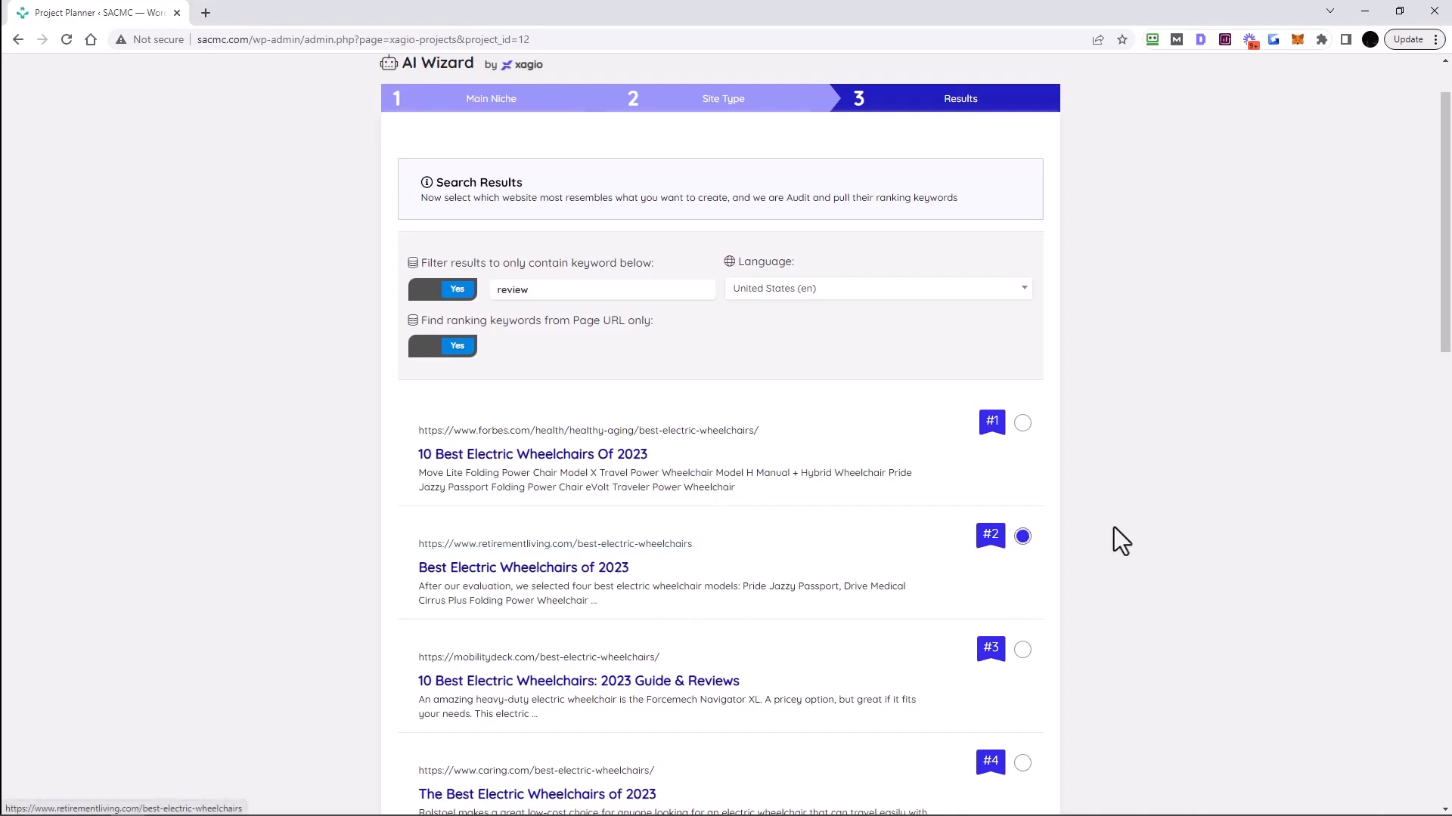
{"action": "scroll", "coordinate": [785, 481], "scroll_direction": "down", "scroll_amount": 3}
{"action": "scroll", "coordinate": [785, 479], "scroll_direction": "down", "scroll_amount": 10}
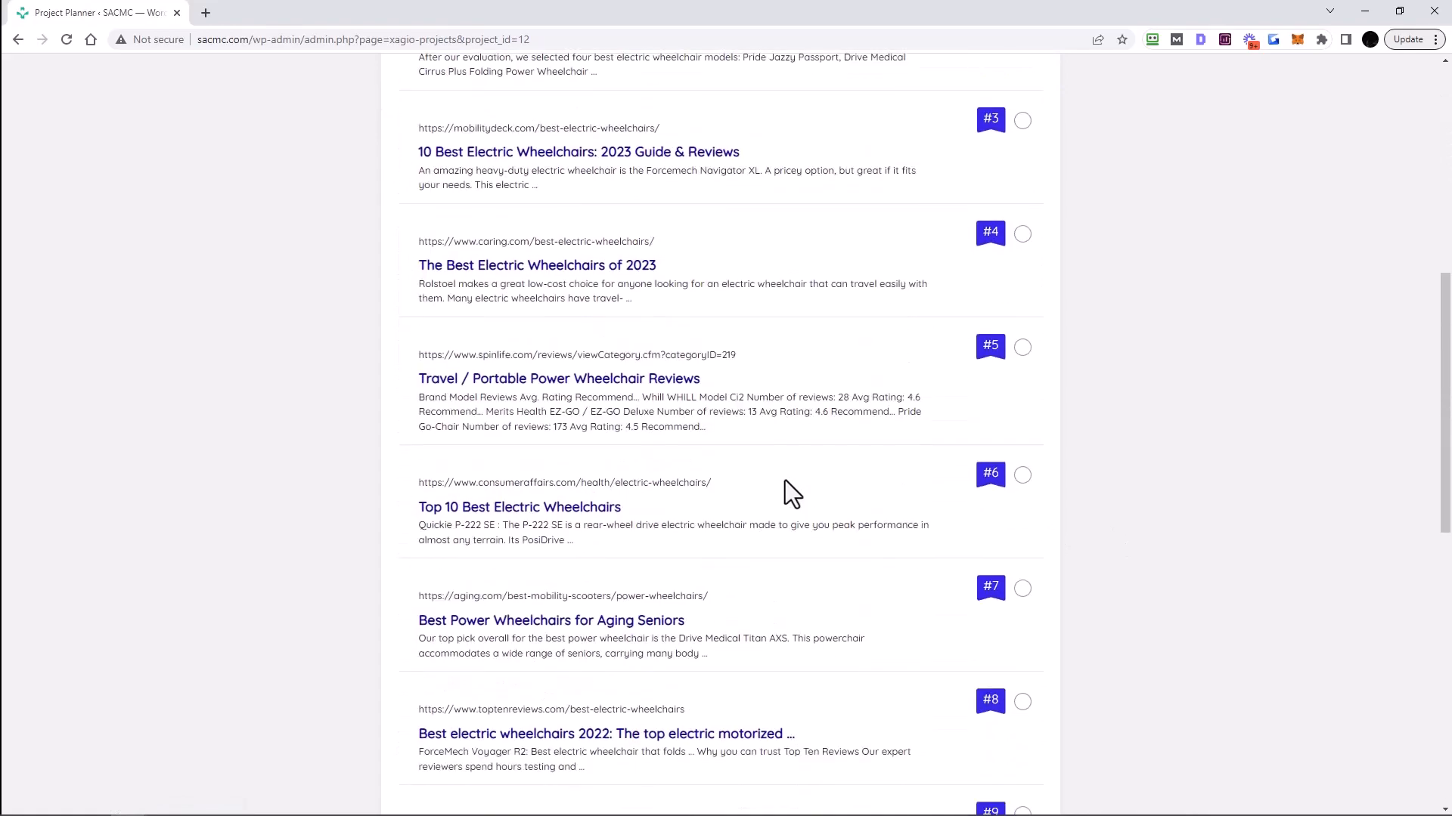
{"action": "scroll", "coordinate": [868, 457], "scroll_direction": "up", "scroll_amount": 13}
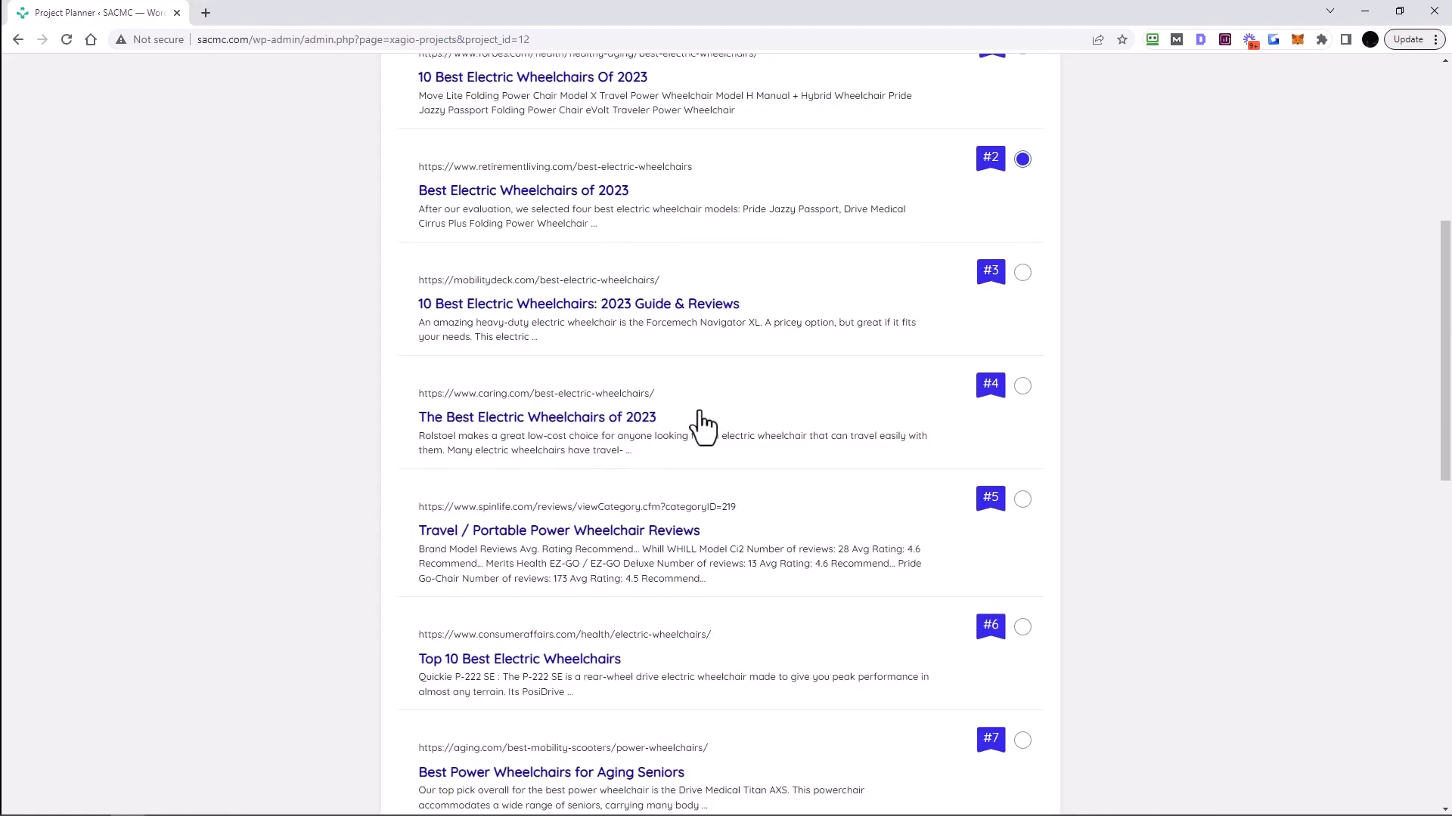
- Keep keyword filtering and page-URL-only lookup on, and finish the wizard to cluster keywords
{"action": "left_click", "coordinate": [444, 365]}
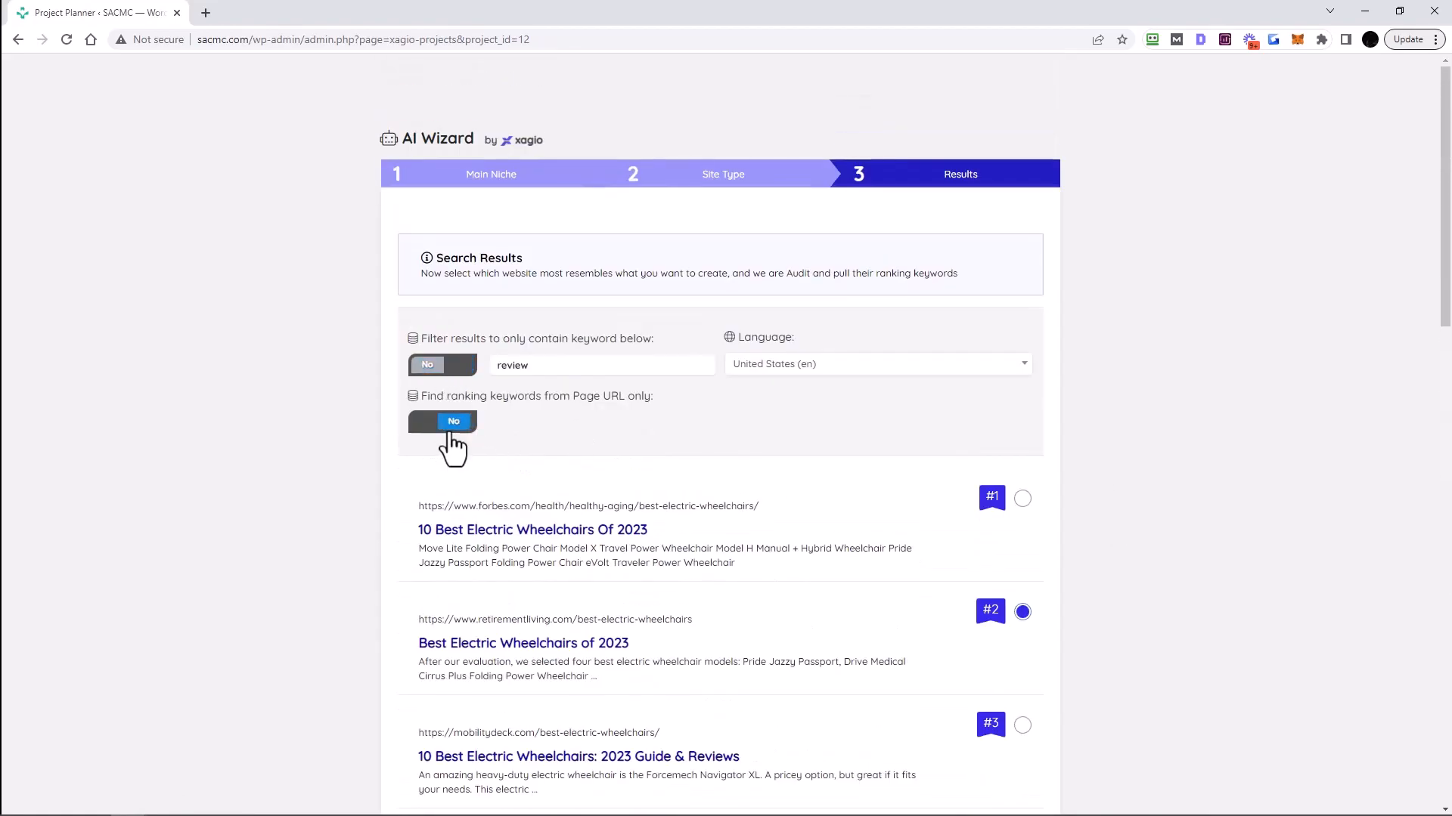
{"action": "left_click", "coordinate": [449, 432]}
{"action": "left_click", "coordinate": [439, 431]}
{"action": "left_click", "coordinate": [420, 369]}
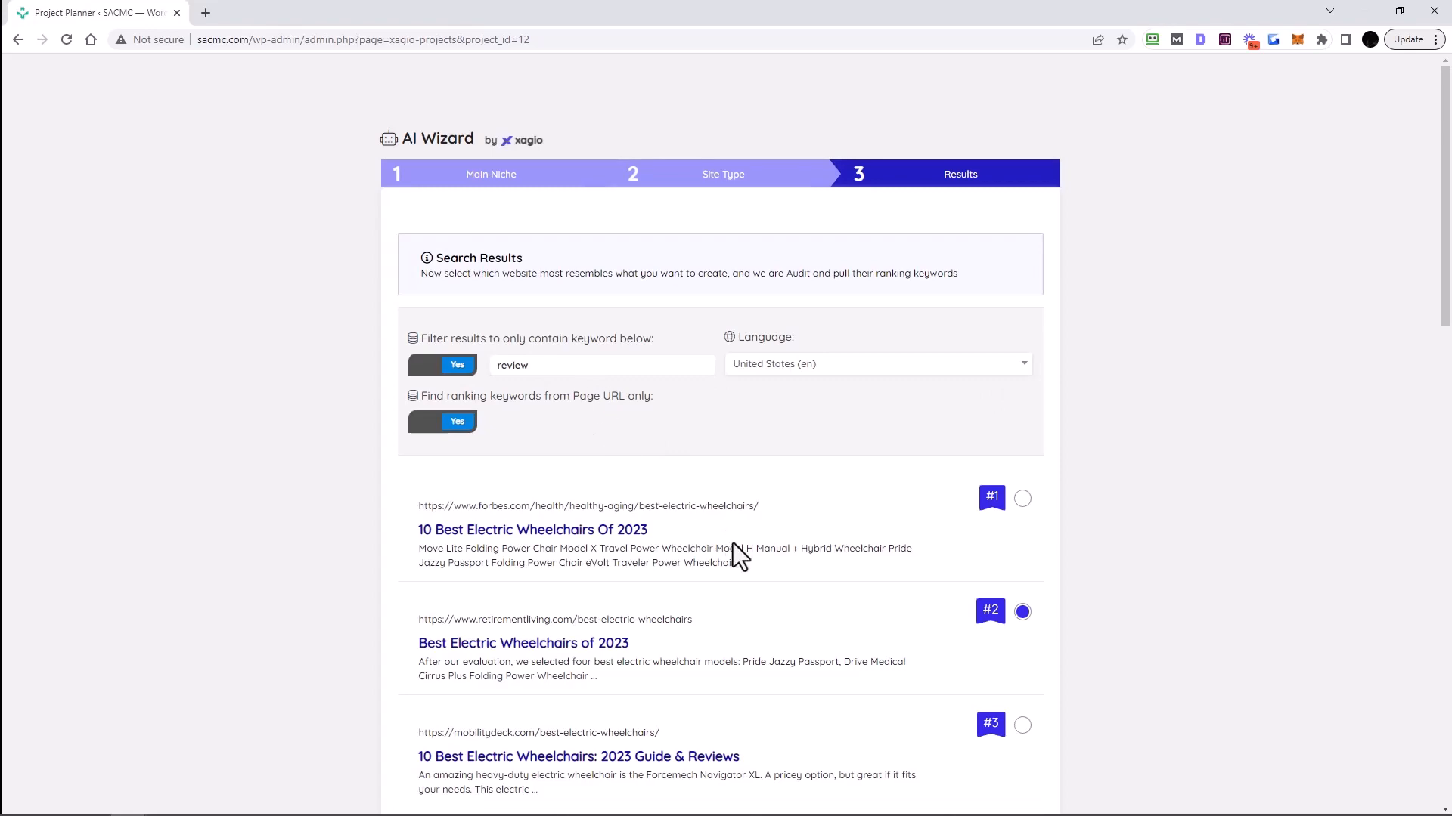
{"action": "scroll", "coordinate": [733, 543], "scroll_direction": "down", "scroll_amount": 15}
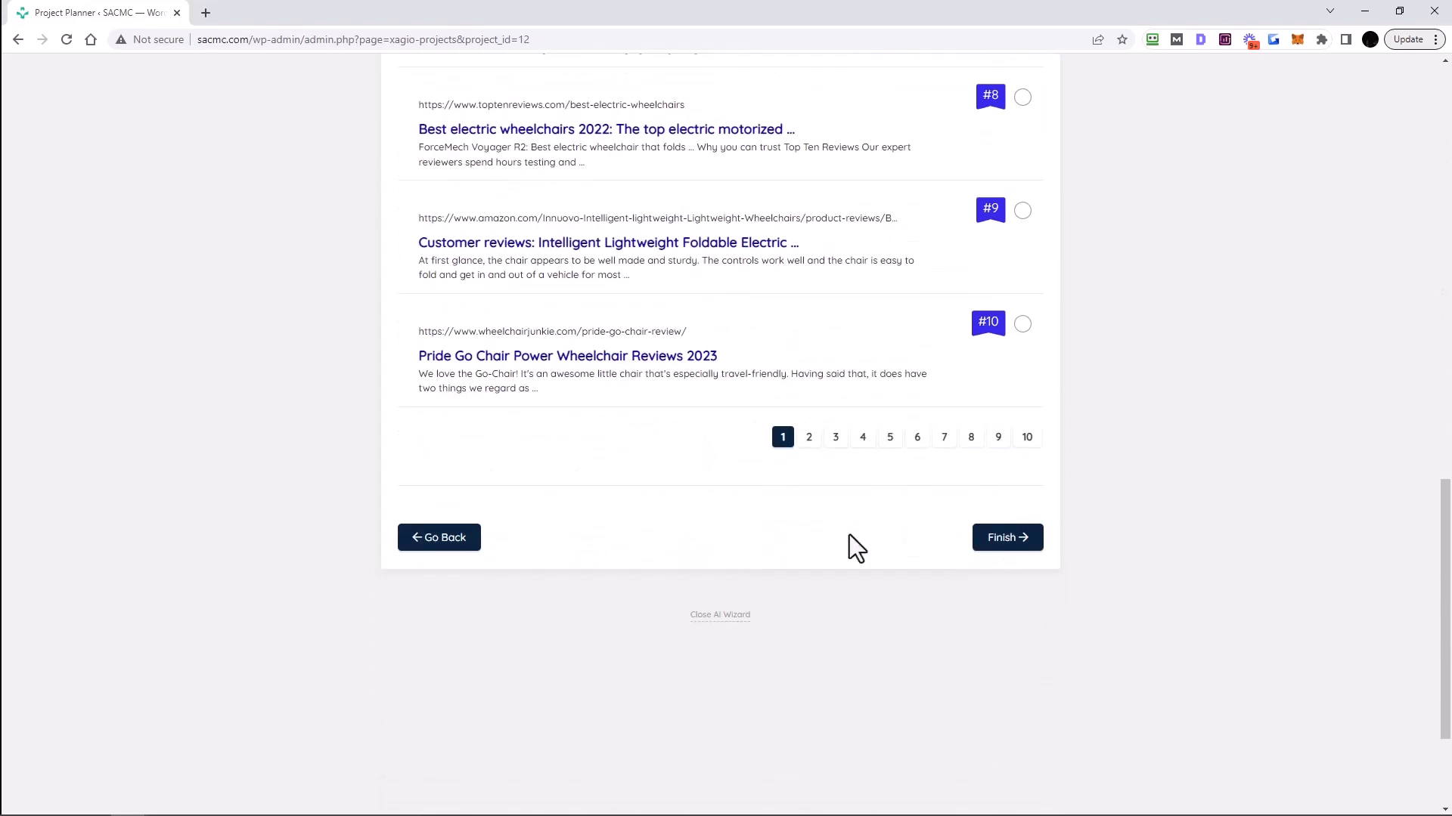
{"action": "left_click", "coordinate": [1009, 538]}
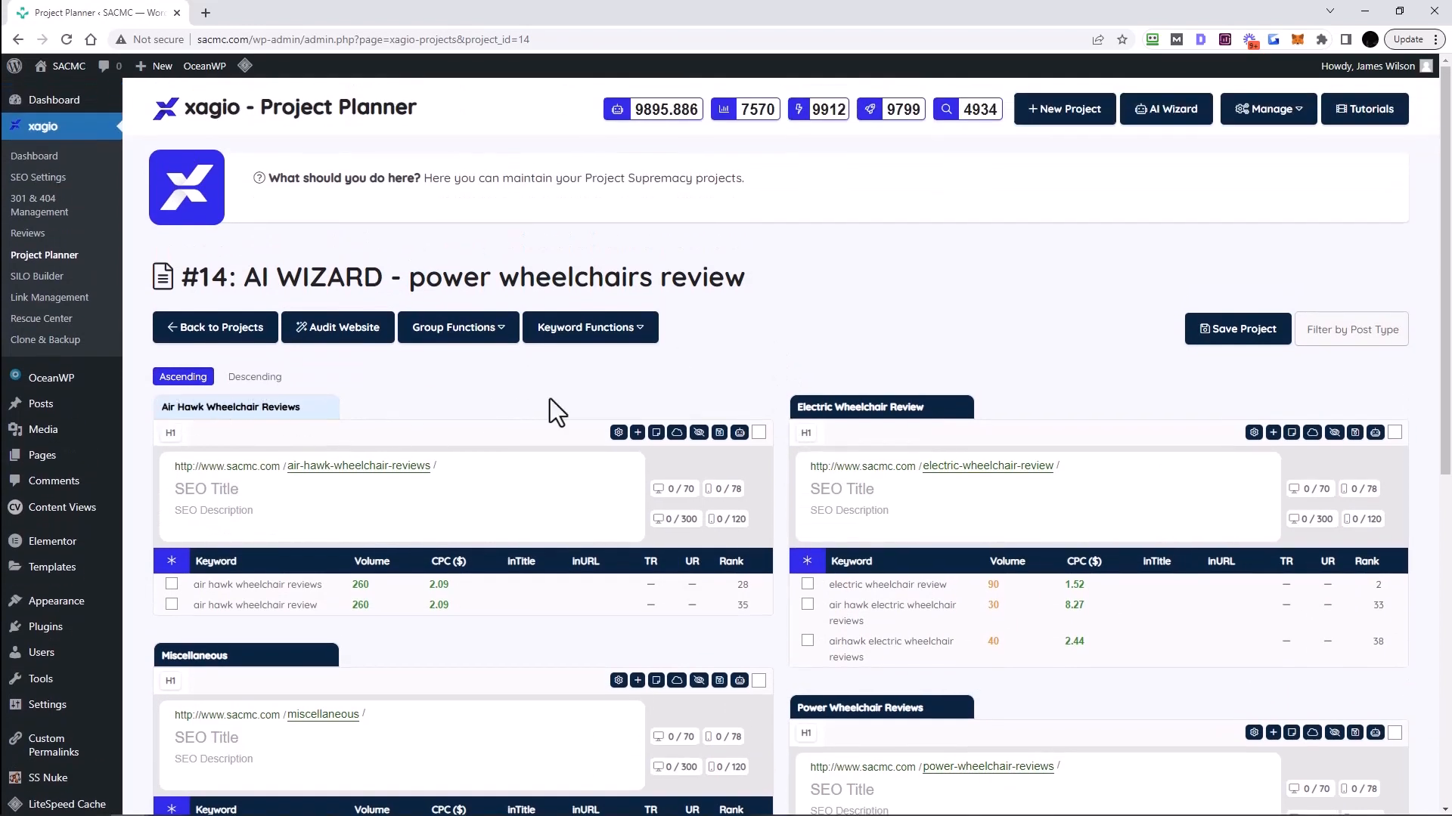
- Scroll through project #14's keyword groups, including Miscellaneous, Zoomer and Zinger Chair Reviews
{"action": "scroll", "coordinate": [421, 505], "scroll_direction": "down", "scroll_amount": 4}
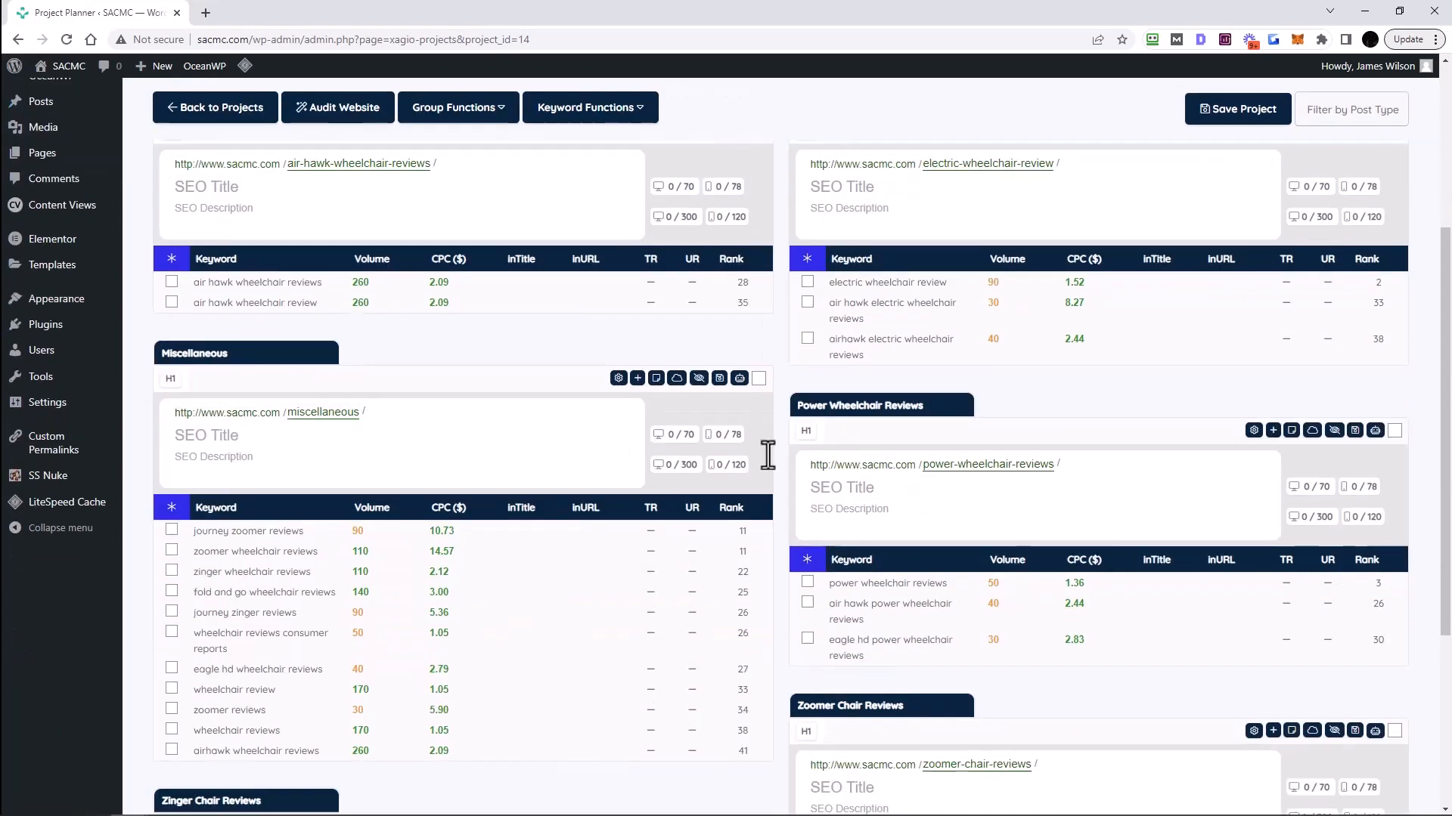
{"action": "scroll", "coordinate": [880, 405], "scroll_direction": "down", "scroll_amount": 2}
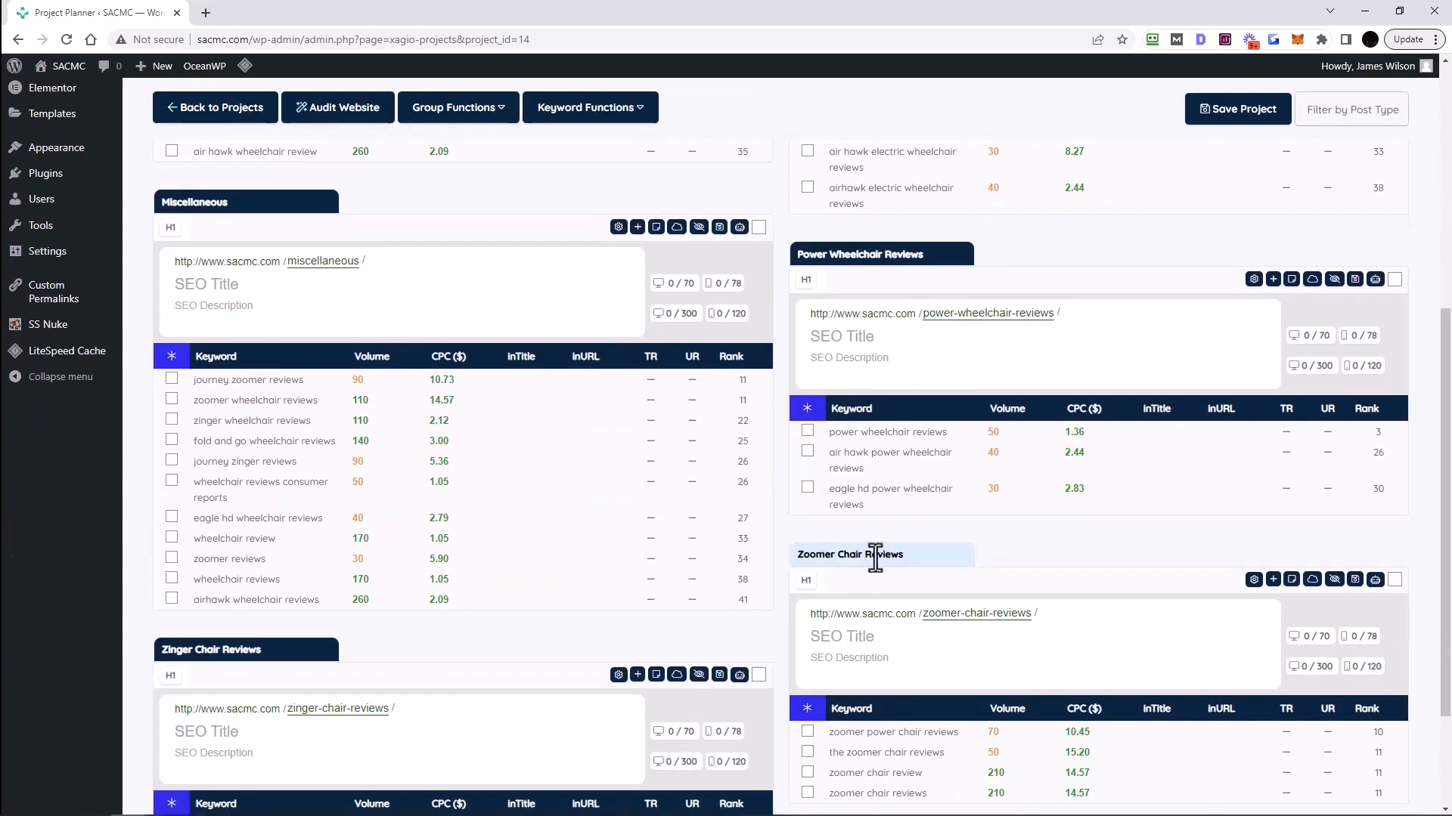
{"action": "scroll", "coordinate": [372, 557], "scroll_direction": "down", "scroll_amount": 2}
{"action": "scroll", "coordinate": [503, 579], "scroll_direction": "up", "scroll_amount": 4}
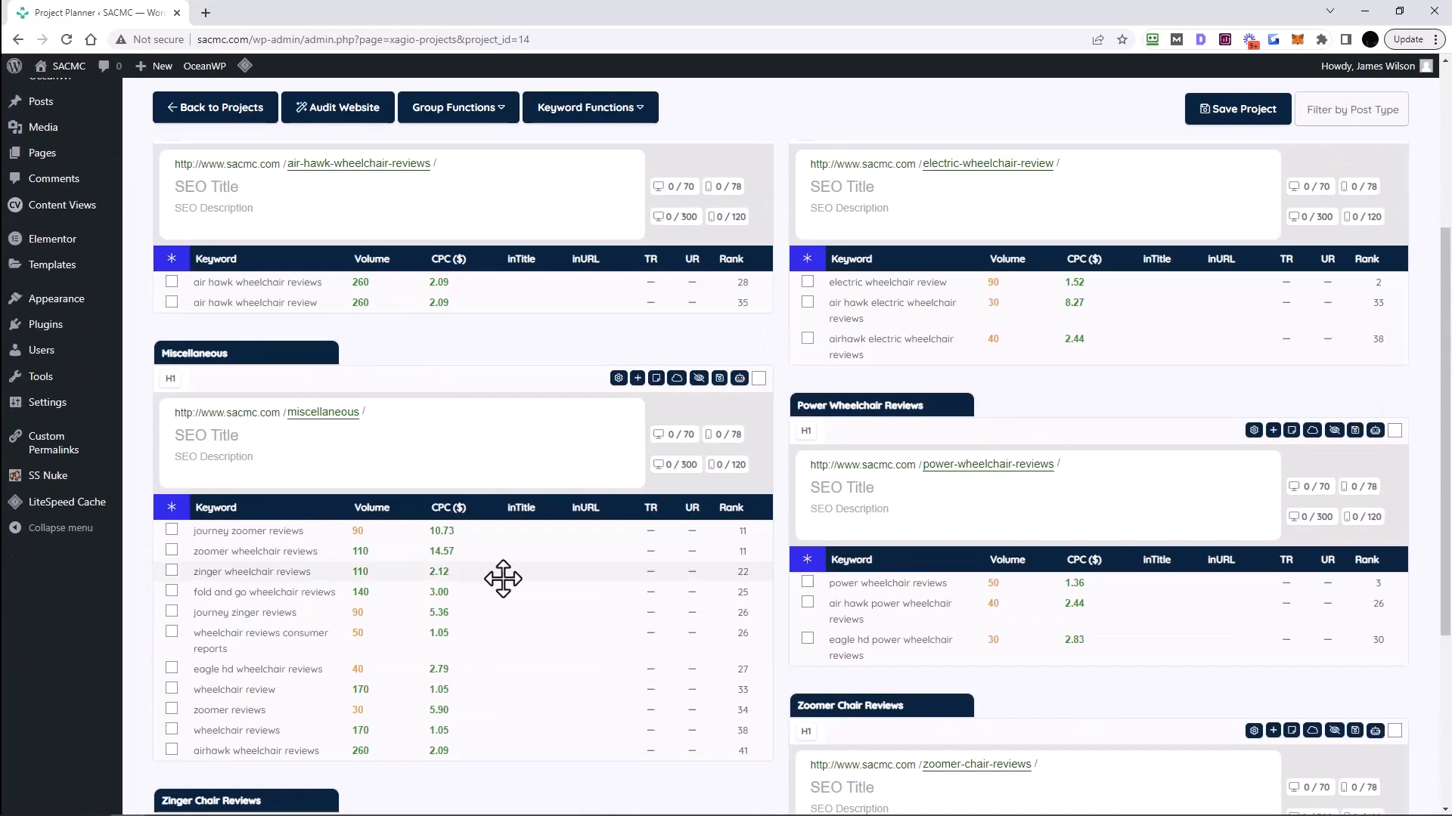
{"action": "scroll", "coordinate": [503, 579], "scroll_direction": "down", "scroll_amount": 1}
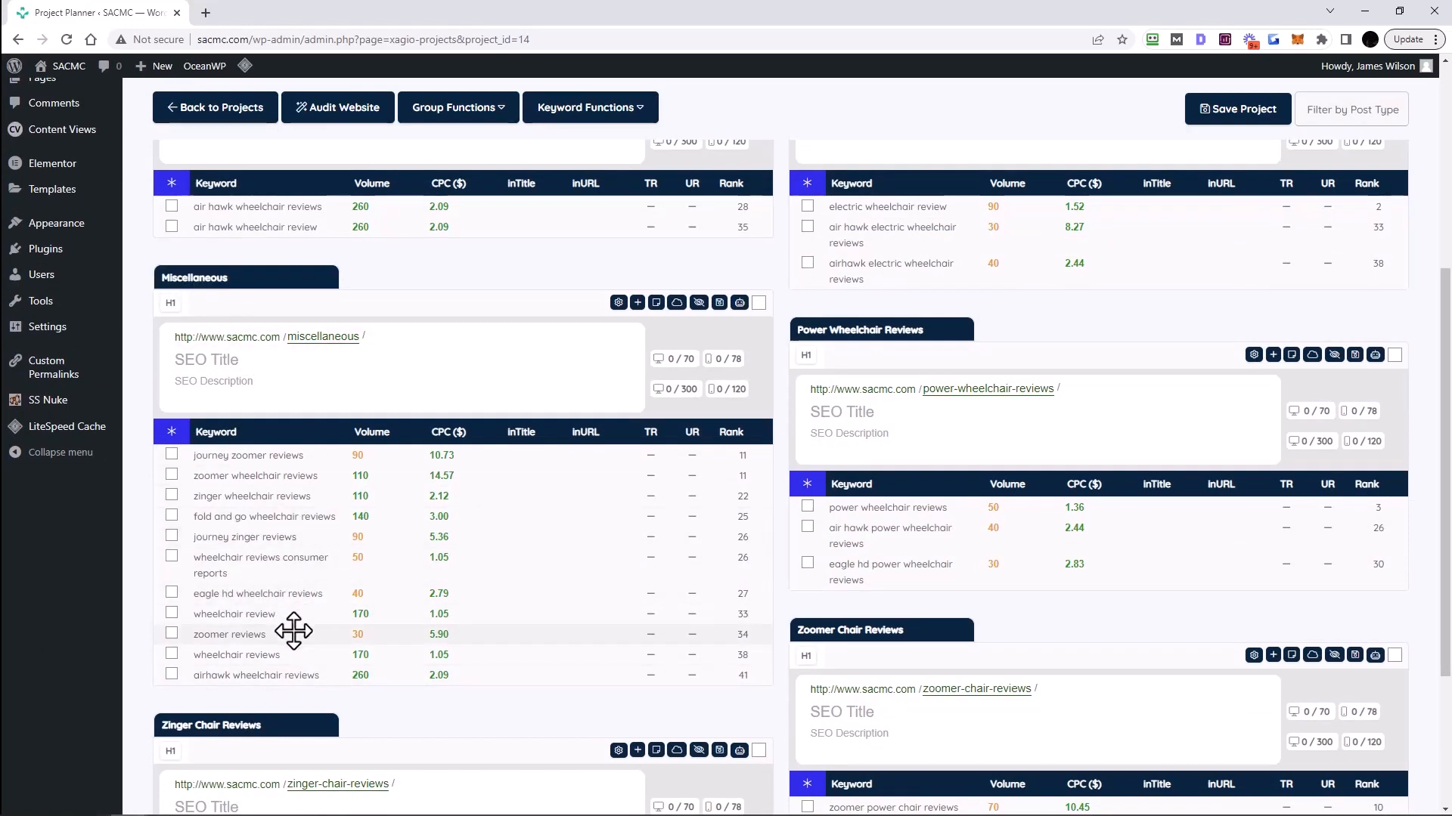
{"action": "scroll", "coordinate": [843, 529], "scroll_direction": "down", "scroll_amount": 2}
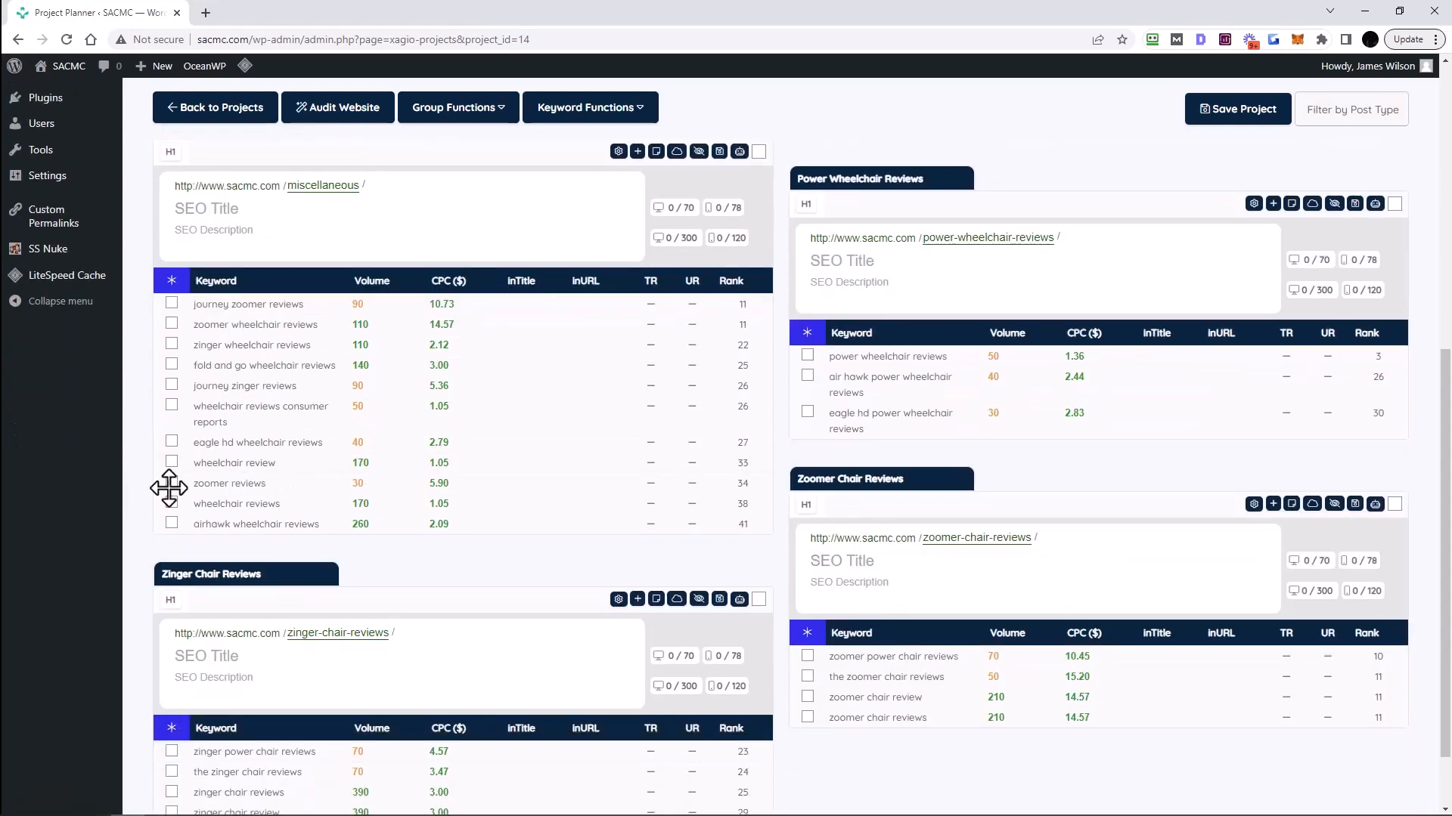
- Move the three zoomer keywords from Miscellaneous into Zoomer Chair Reviews
{"action": "left_click", "coordinate": [677, 152]}
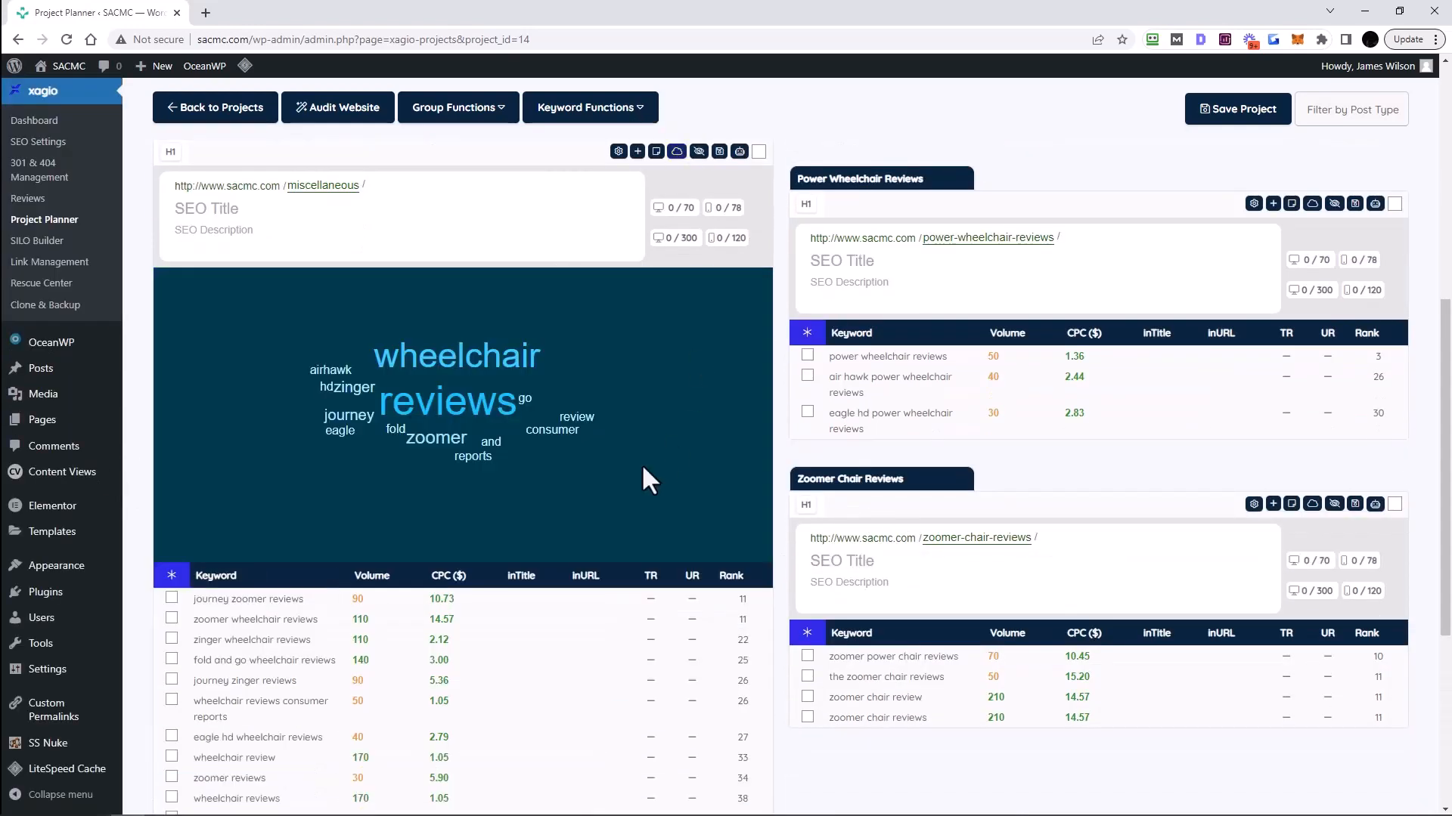
{"action": "left_click", "coordinate": [433, 442]}
{"action": "scroll", "coordinate": [412, 450], "scroll_direction": "down", "scroll_amount": 3}
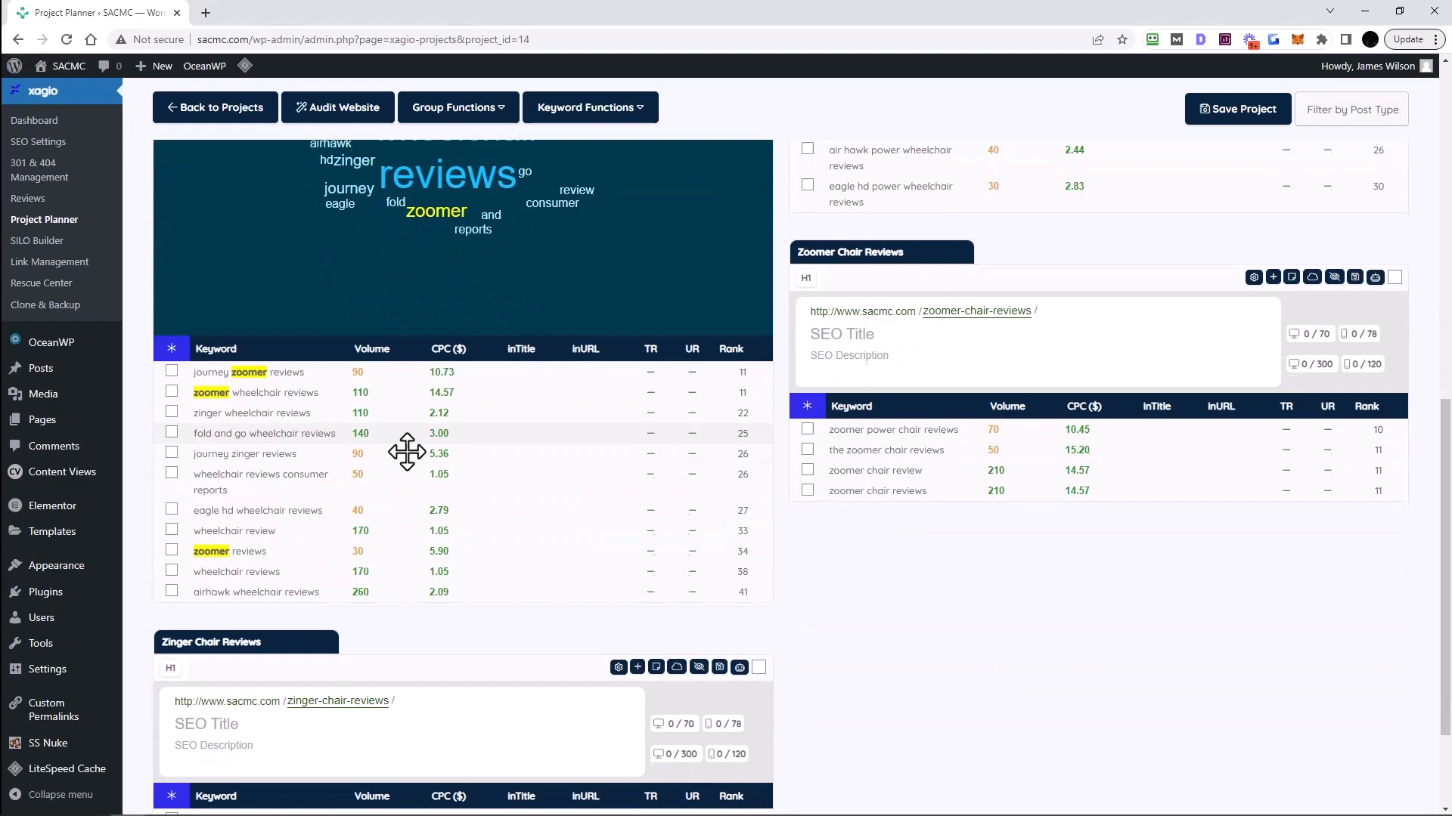
{"action": "left_click", "coordinate": [307, 370]}
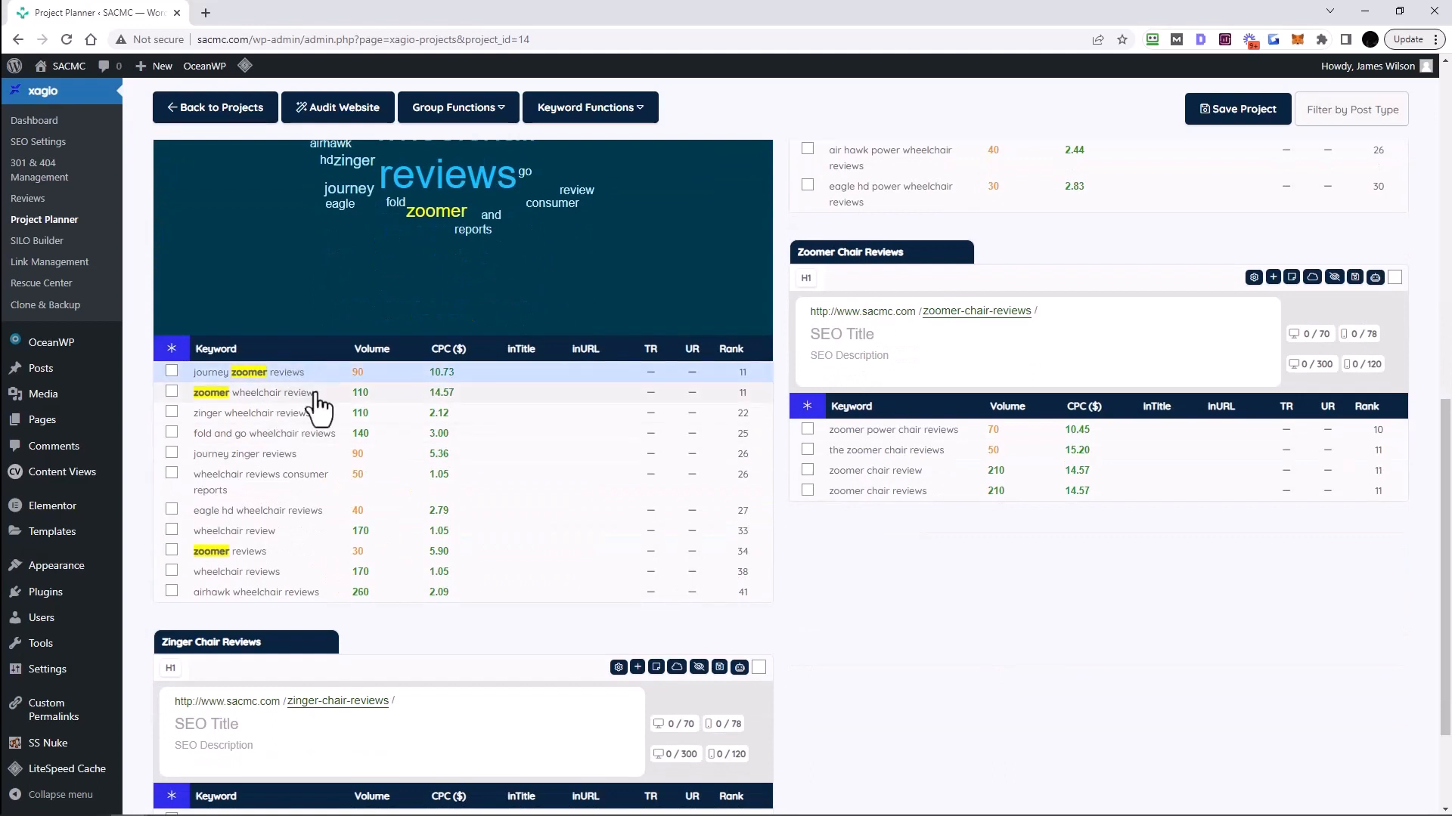
{"action": "left_click", "coordinate": [315, 395]}
{"action": "left_click", "coordinate": [282, 553]}
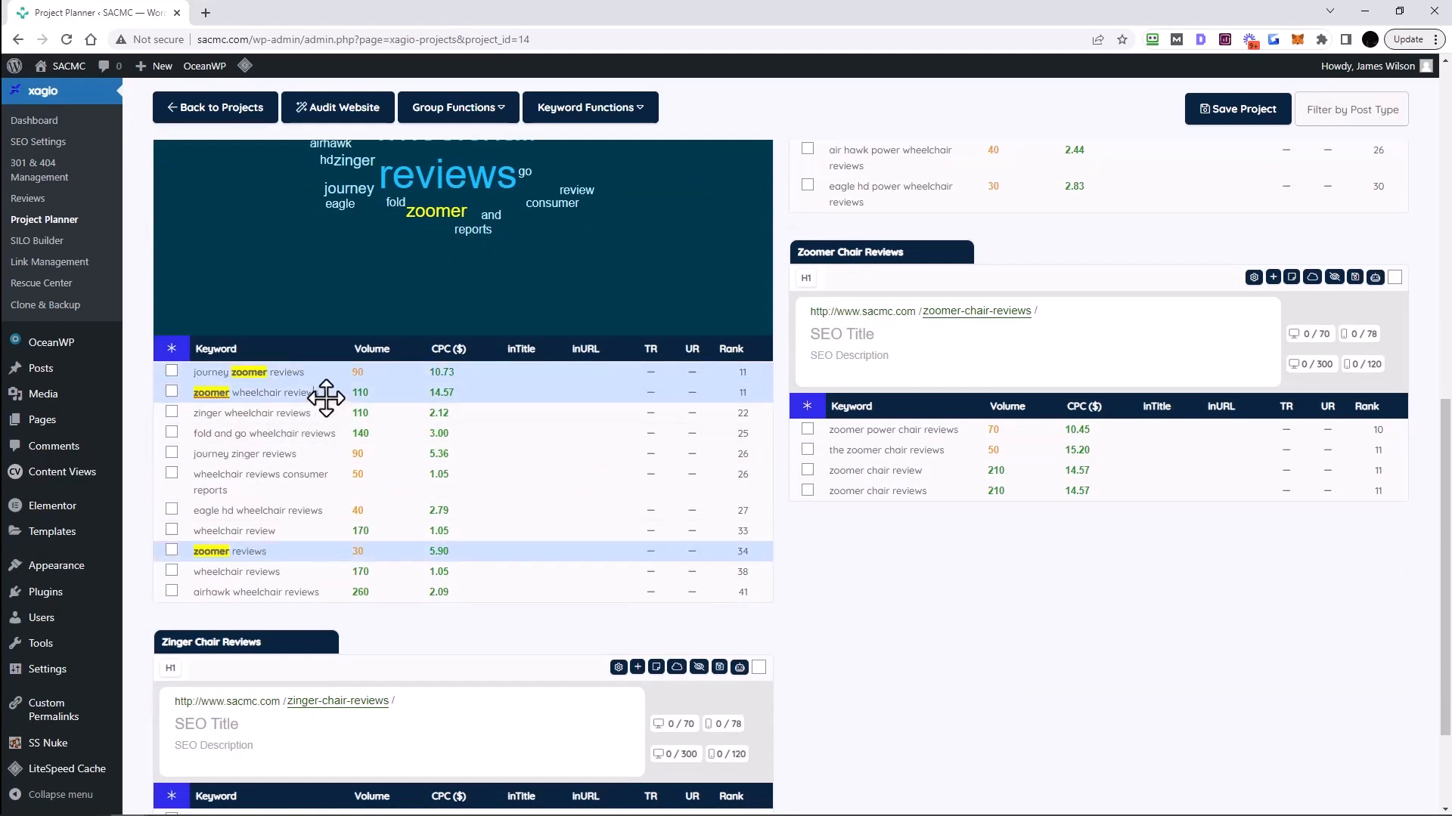
{"action": "left_click_drag", "start_coordinate": [333, 382], "coordinate": [869, 413]}
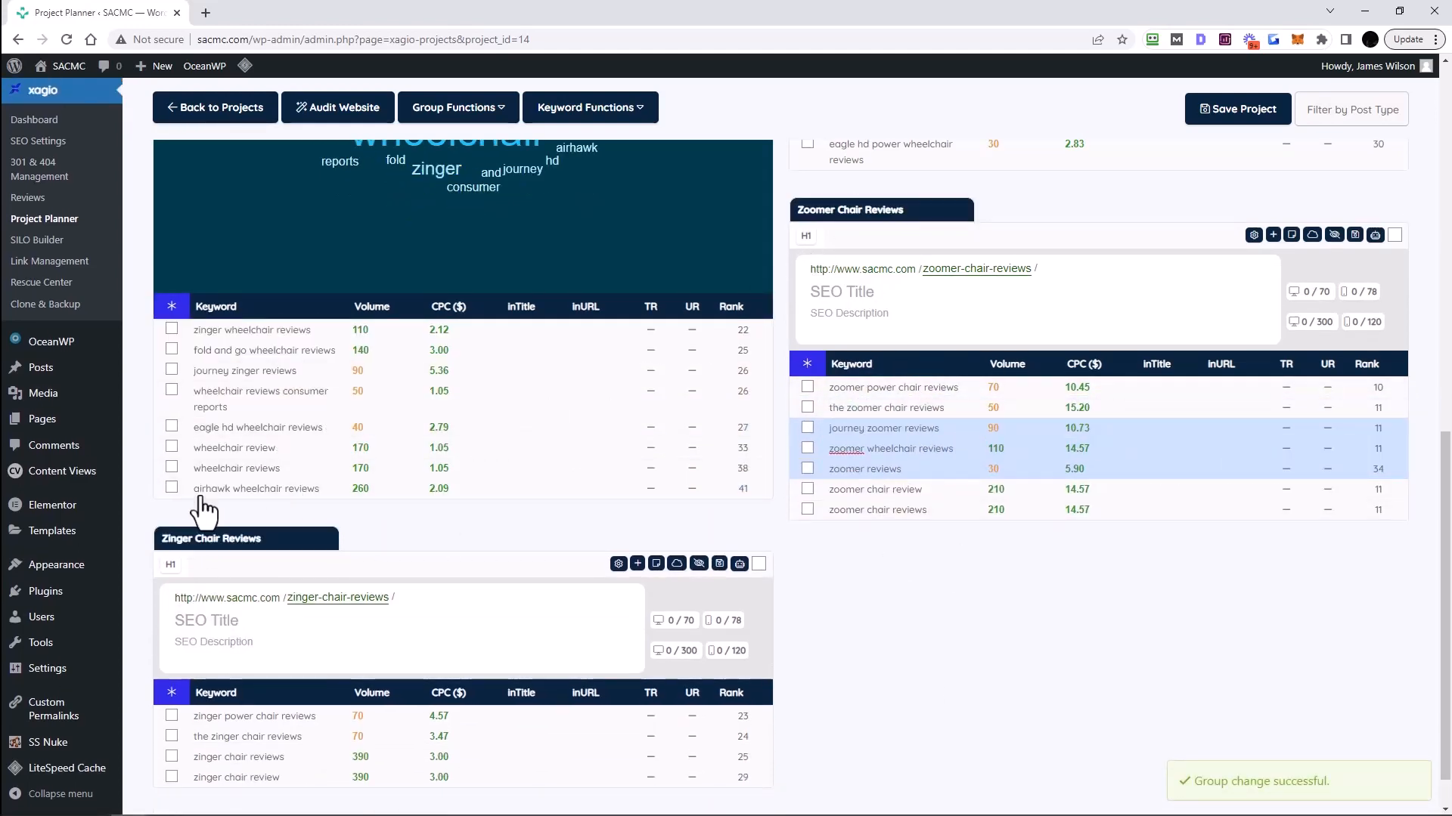
- Move the two zinger keywords into Zinger Chair Reviews
{"action": "scroll", "coordinate": [437, 268], "scroll_direction": "up", "scroll_amount": 1}
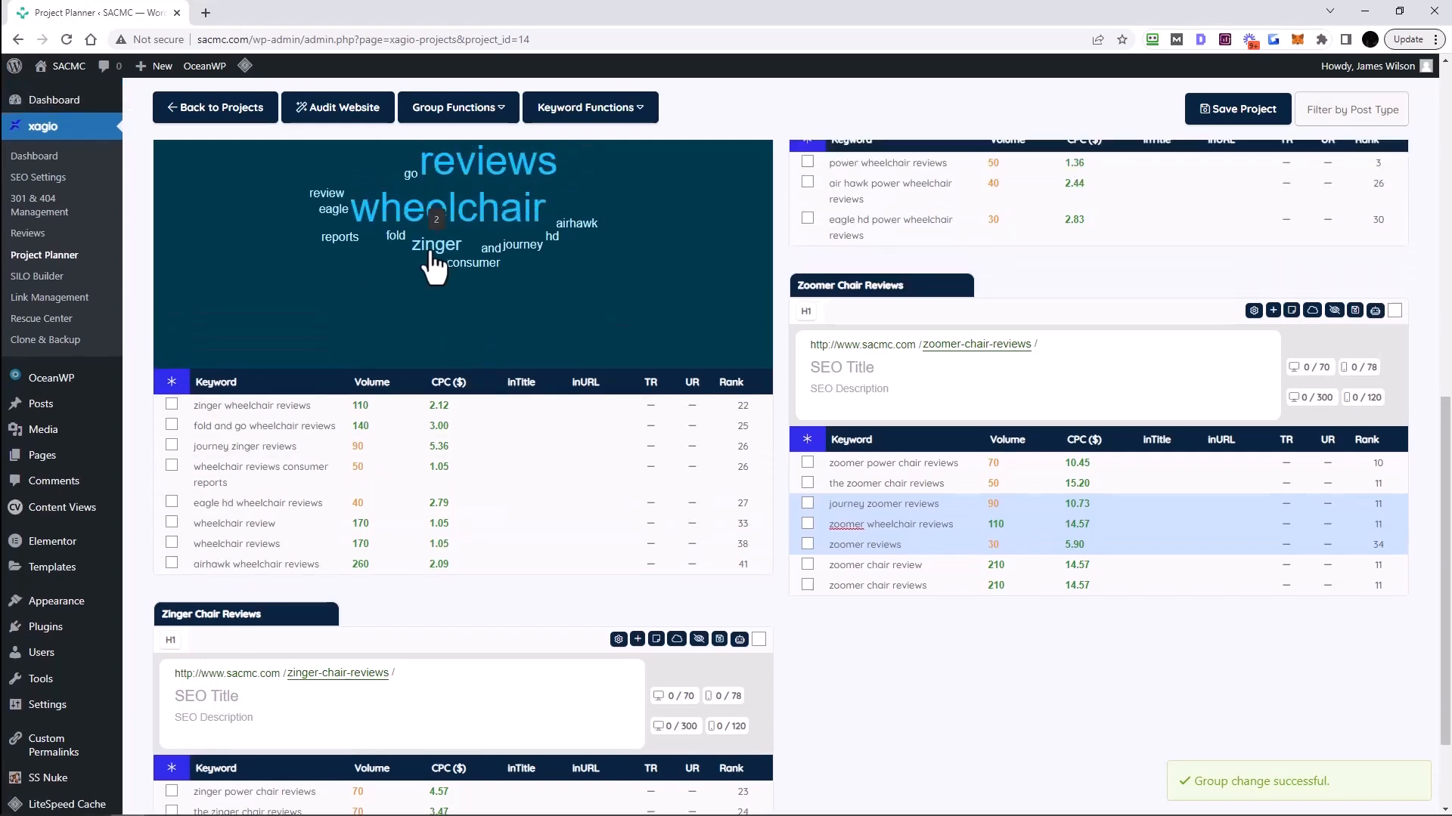
{"action": "left_click", "coordinate": [431, 253]}
{"action": "left_click", "coordinate": [276, 409]}
{"action": "left_click", "coordinate": [295, 448]}
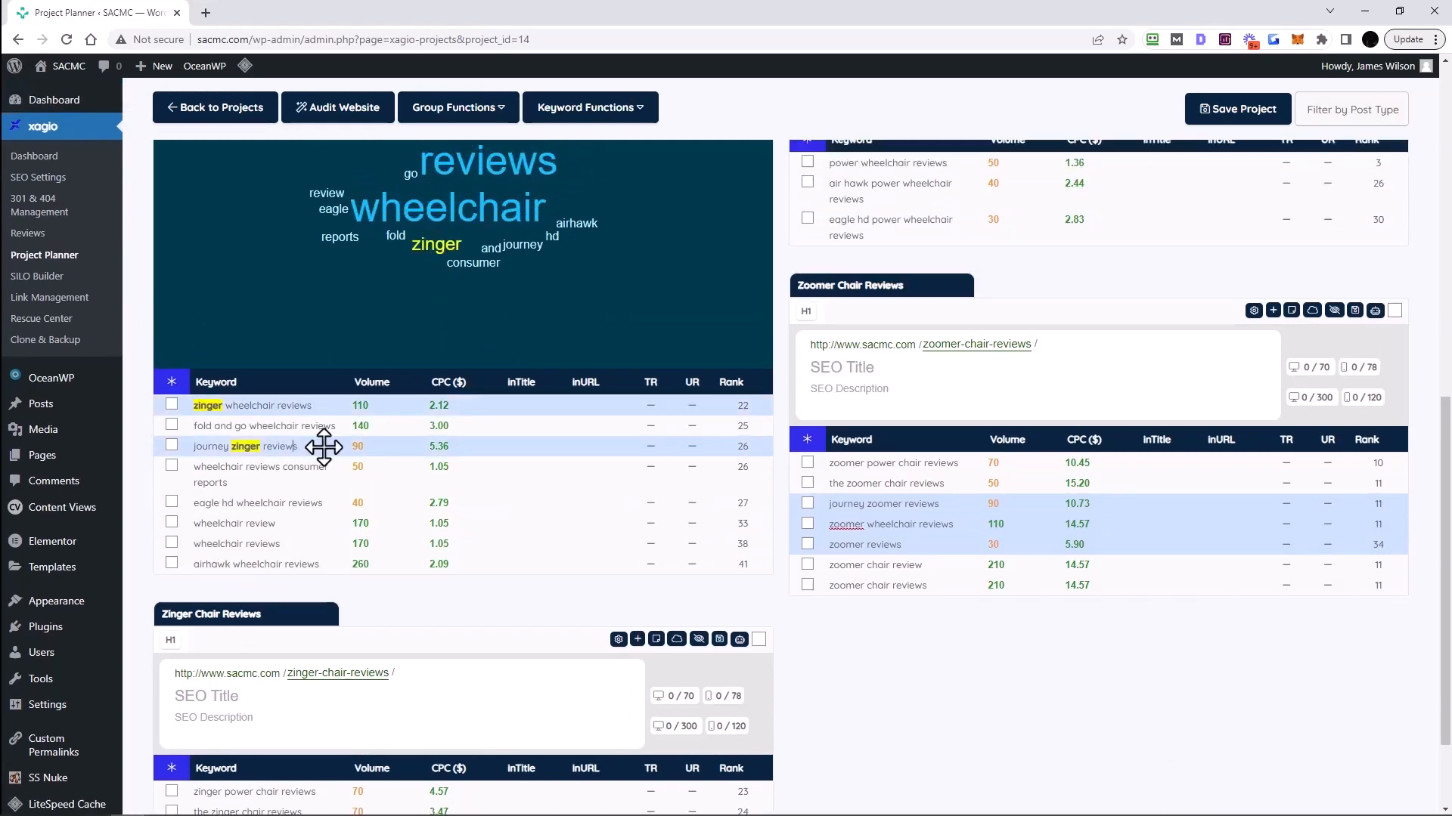
{"action": "left_click_drag", "start_coordinate": [323, 448], "coordinate": [223, 731]}
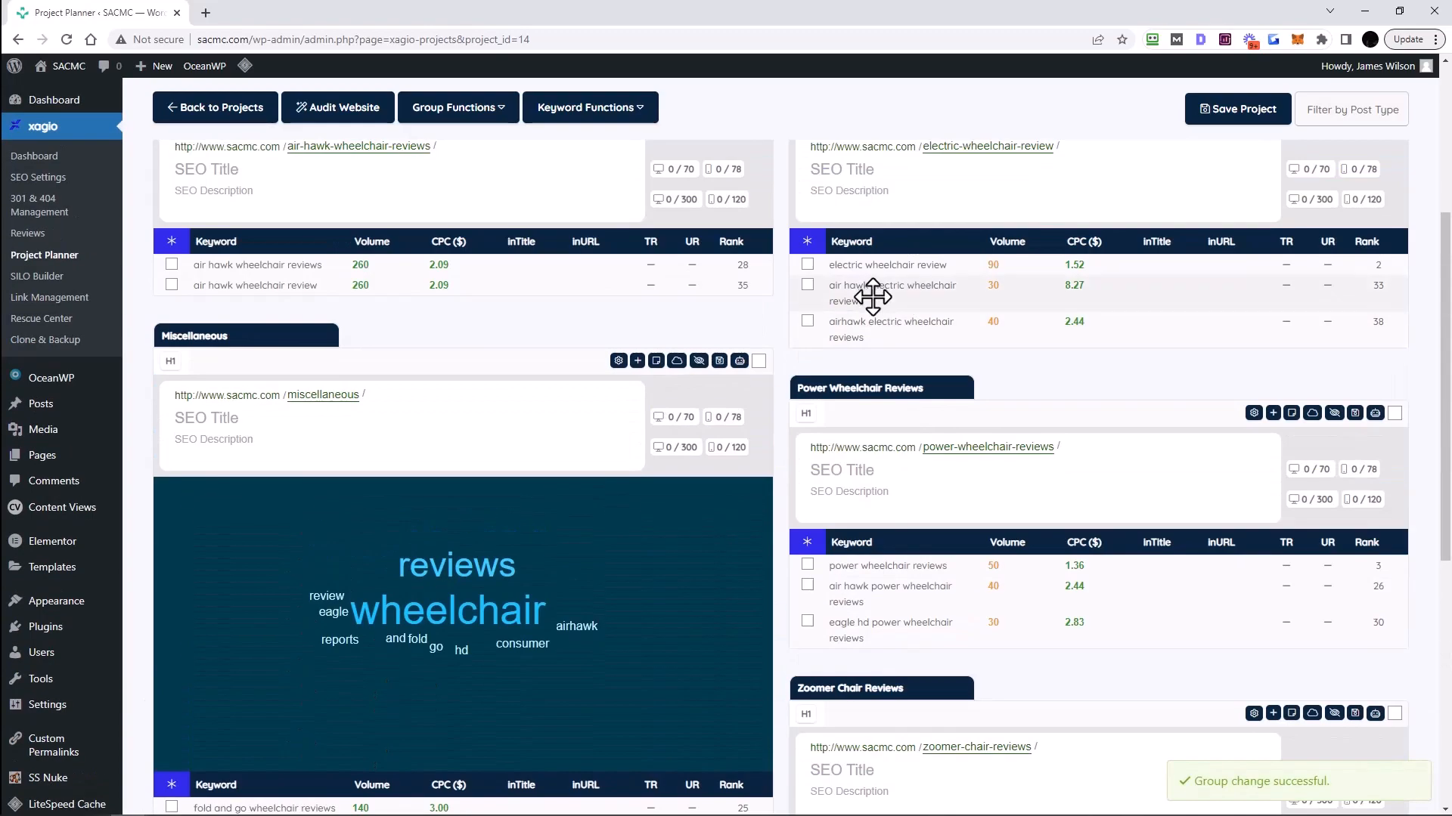
- Drag the airhawk keywords from Miscellaneous and Electric Wheelchair Review into Air Hawk Wheelchair Reviews
{"action": "scroll", "coordinate": [499, 369], "scroll_direction": "down", "scroll_amount": 7}
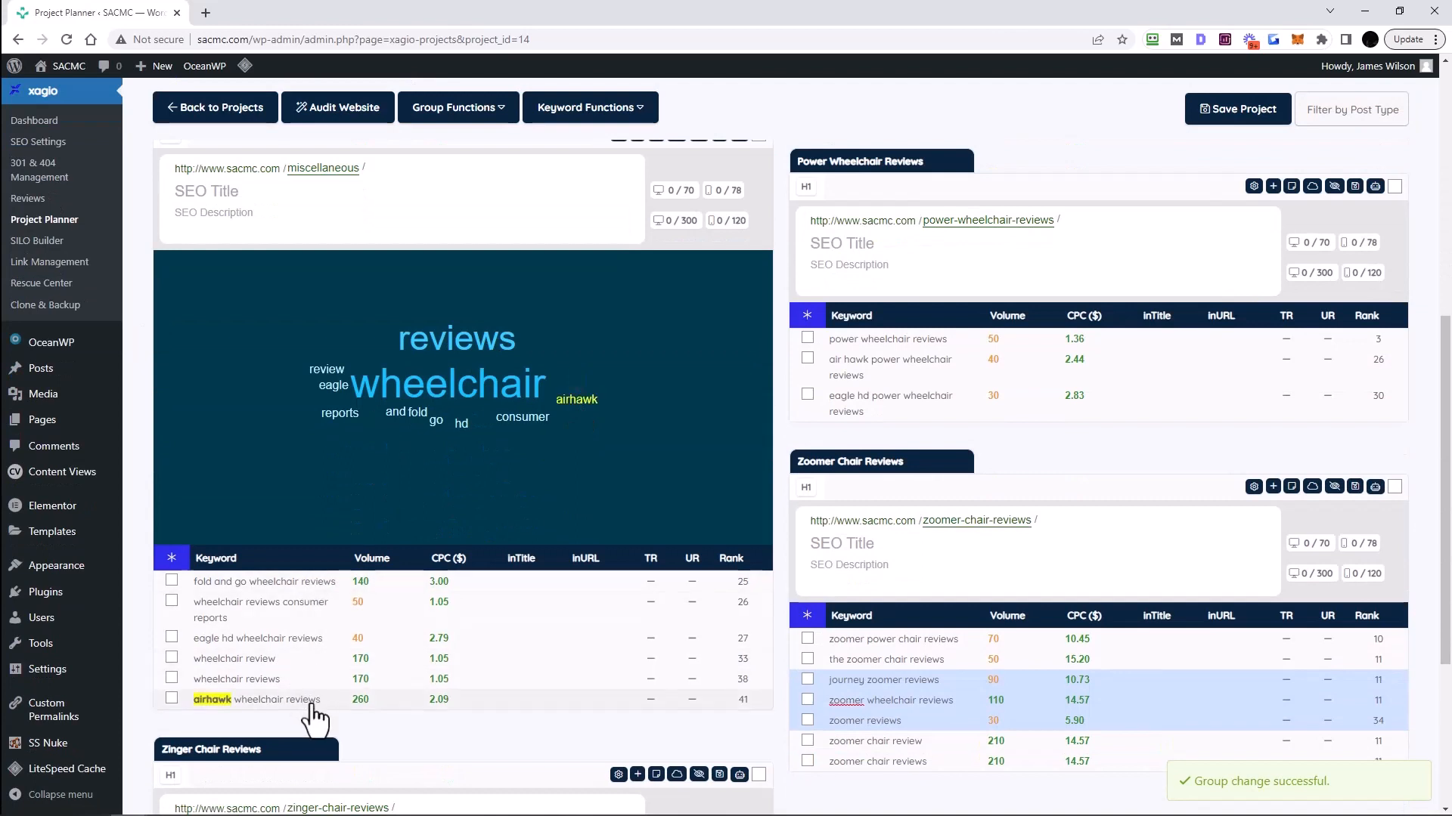
{"action": "left_click_drag", "start_coordinate": [383, 701], "coordinate": [253, 191]}
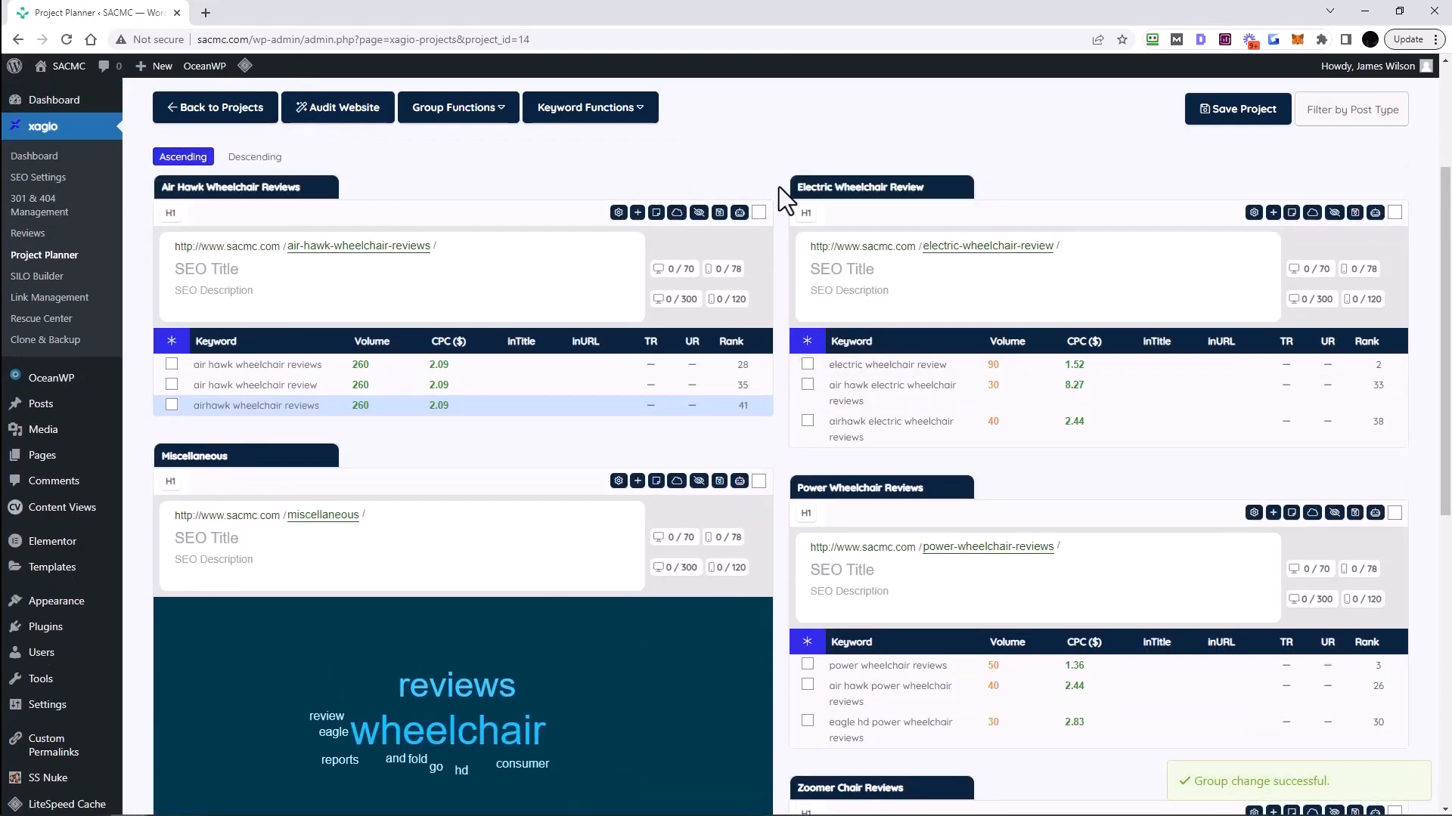
{"action": "left_click", "coordinate": [947, 369]}
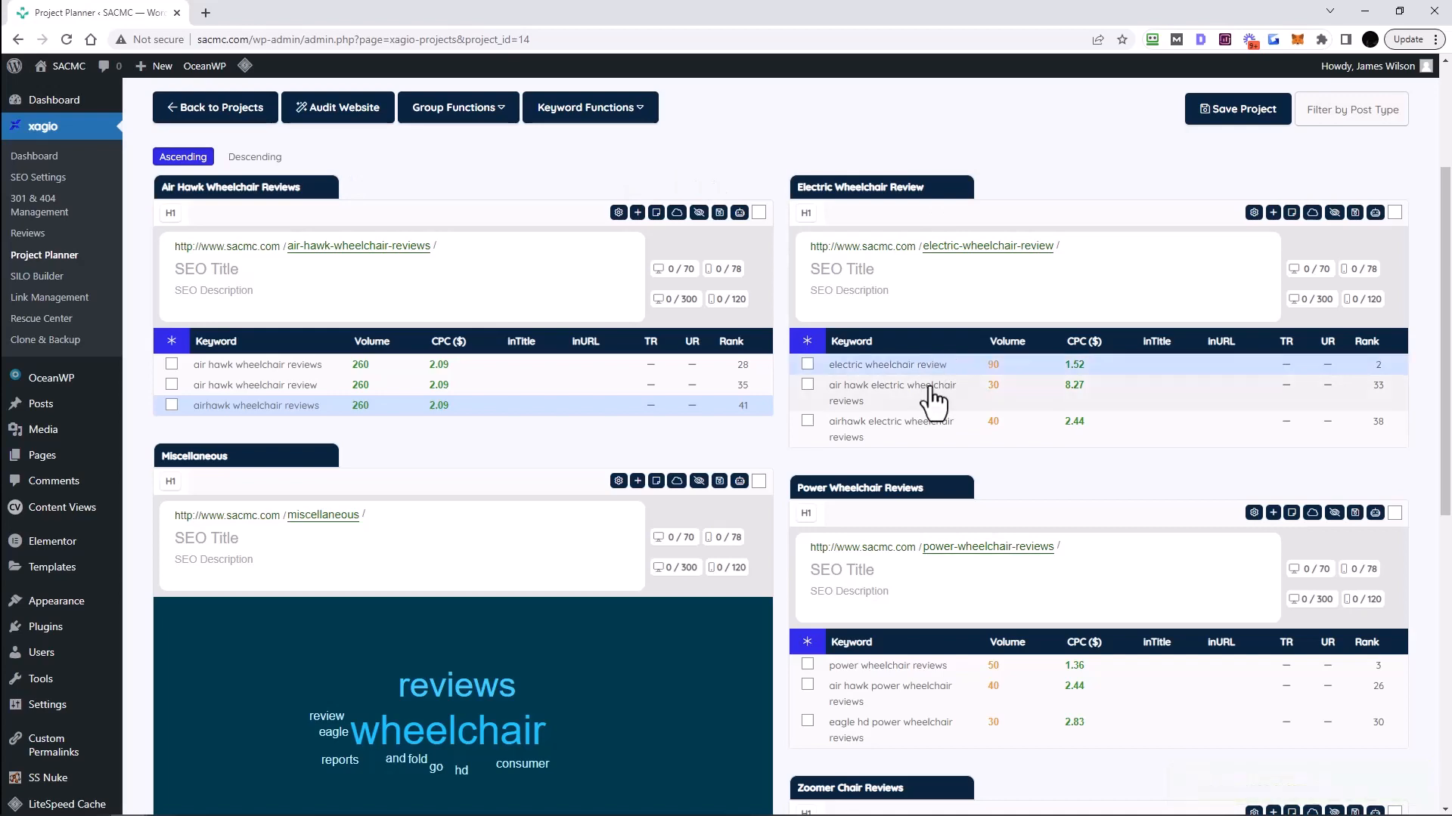
{"action": "left_click", "coordinate": [913, 393]}
{"action": "left_click", "coordinate": [910, 425], "text": "ctrl"}
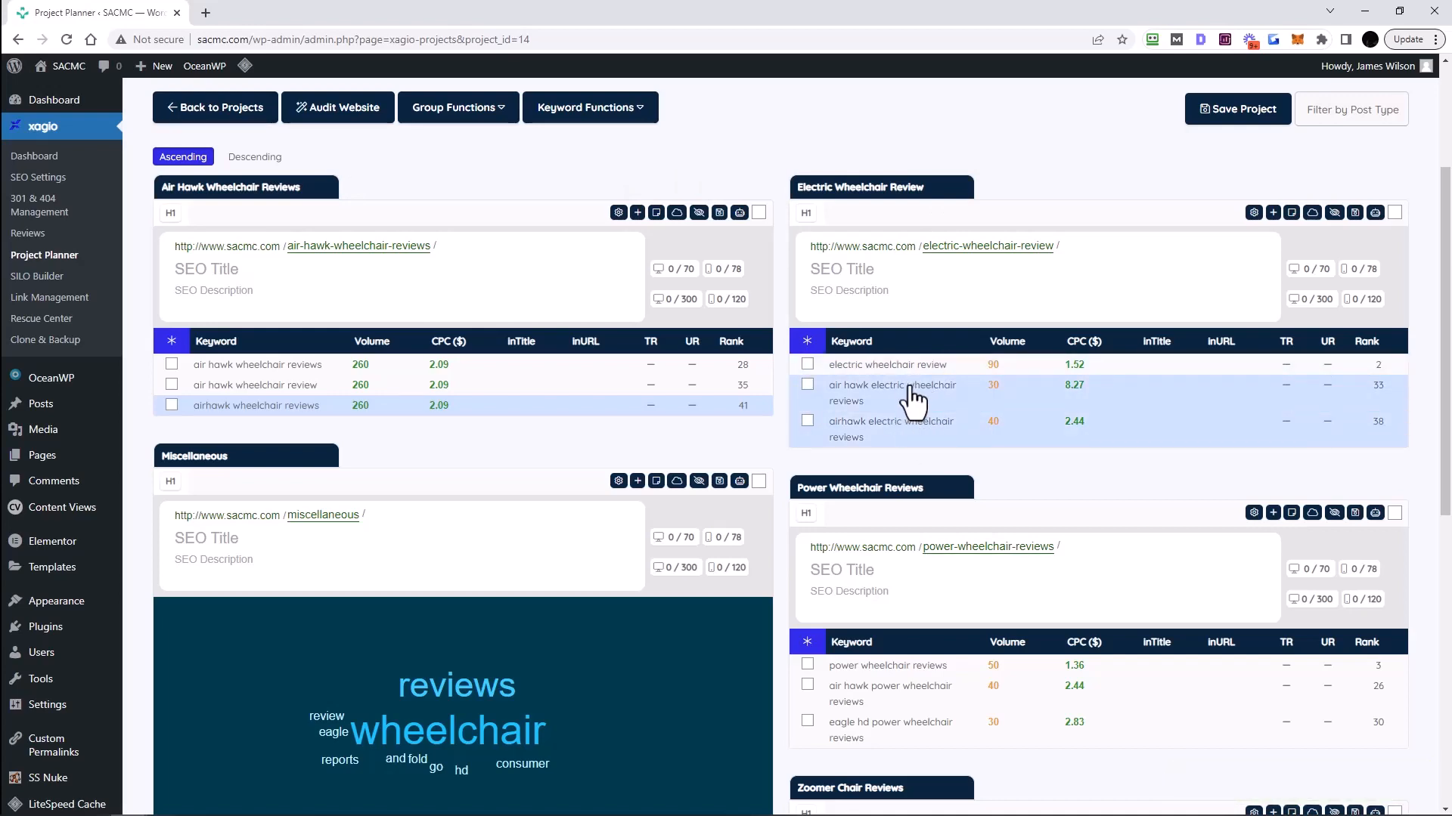
{"action": "left_click_drag", "start_coordinate": [902, 367], "coordinate": [422, 401]}
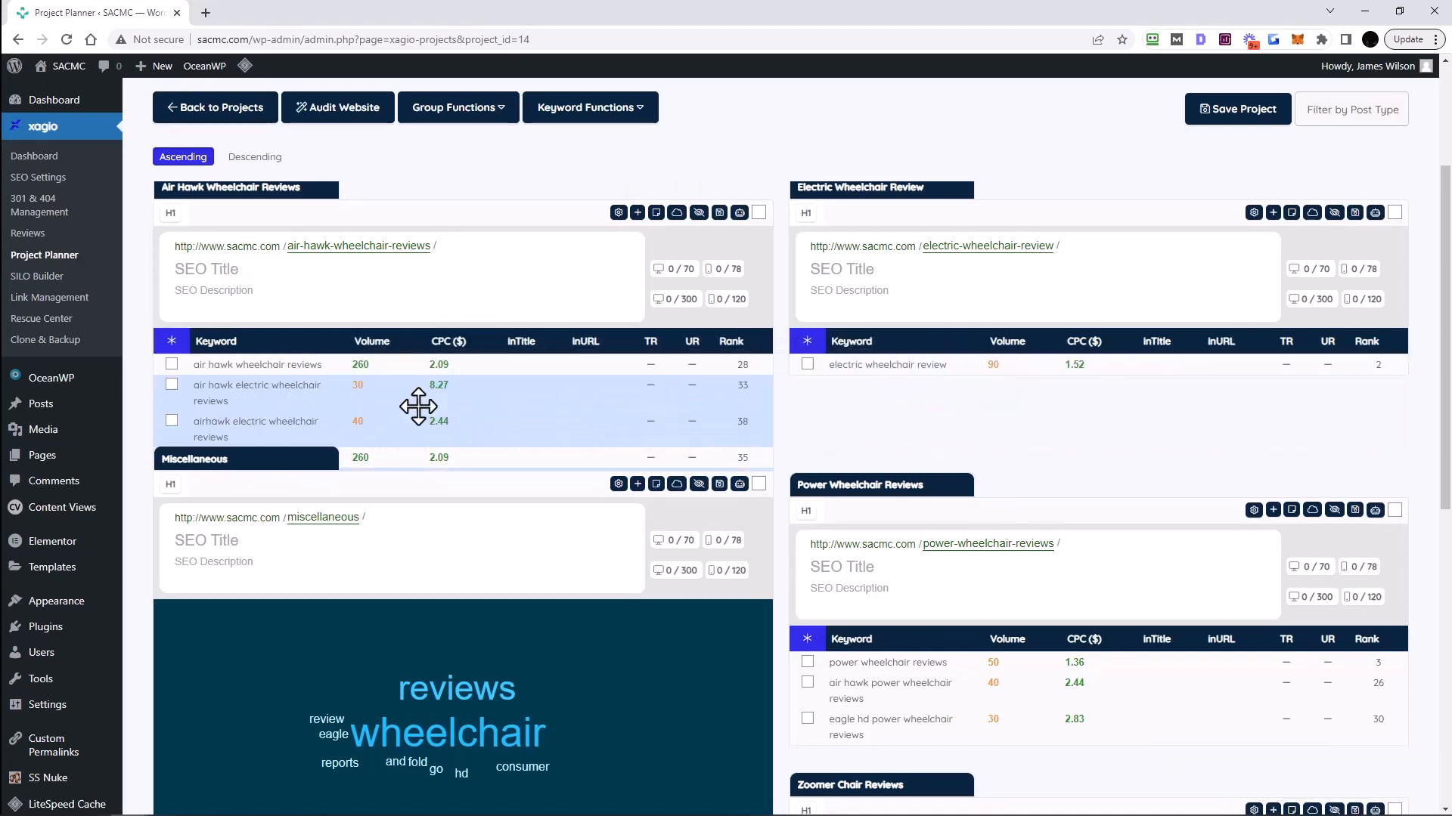
- Scroll through the groups to check Air Hawk Wheelchair Reviews now holds five air hawk keywords
{"action": "scroll", "coordinate": [550, 431], "scroll_direction": "down", "scroll_amount": 1}
{"action": "scroll", "coordinate": [544, 425], "scroll_direction": "down", "scroll_amount": 3}
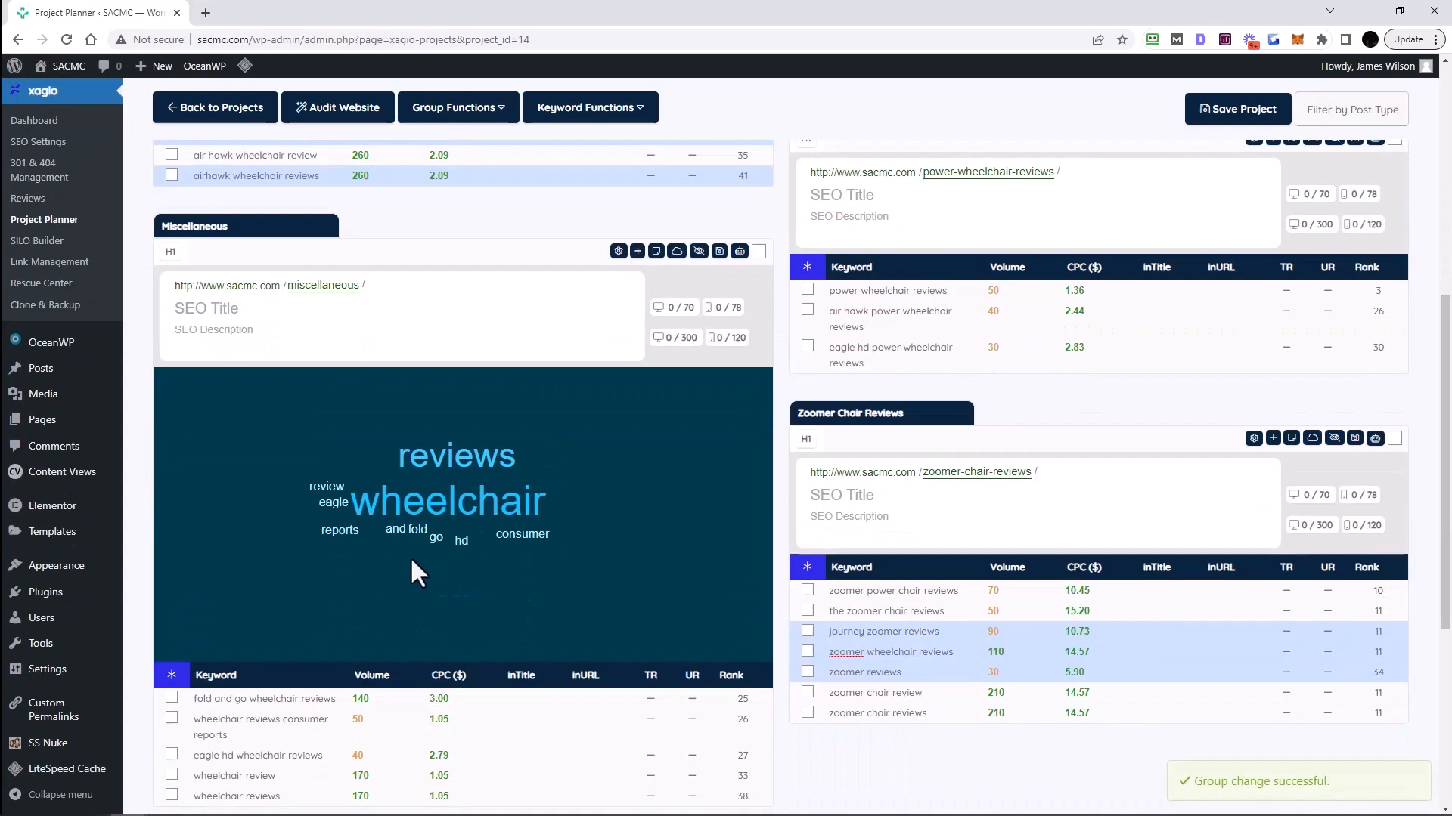
{"action": "scroll", "coordinate": [468, 564], "scroll_direction": "down", "scroll_amount": 1}
{"action": "scroll", "coordinate": [529, 559], "scroll_direction": "up", "scroll_amount": 7}
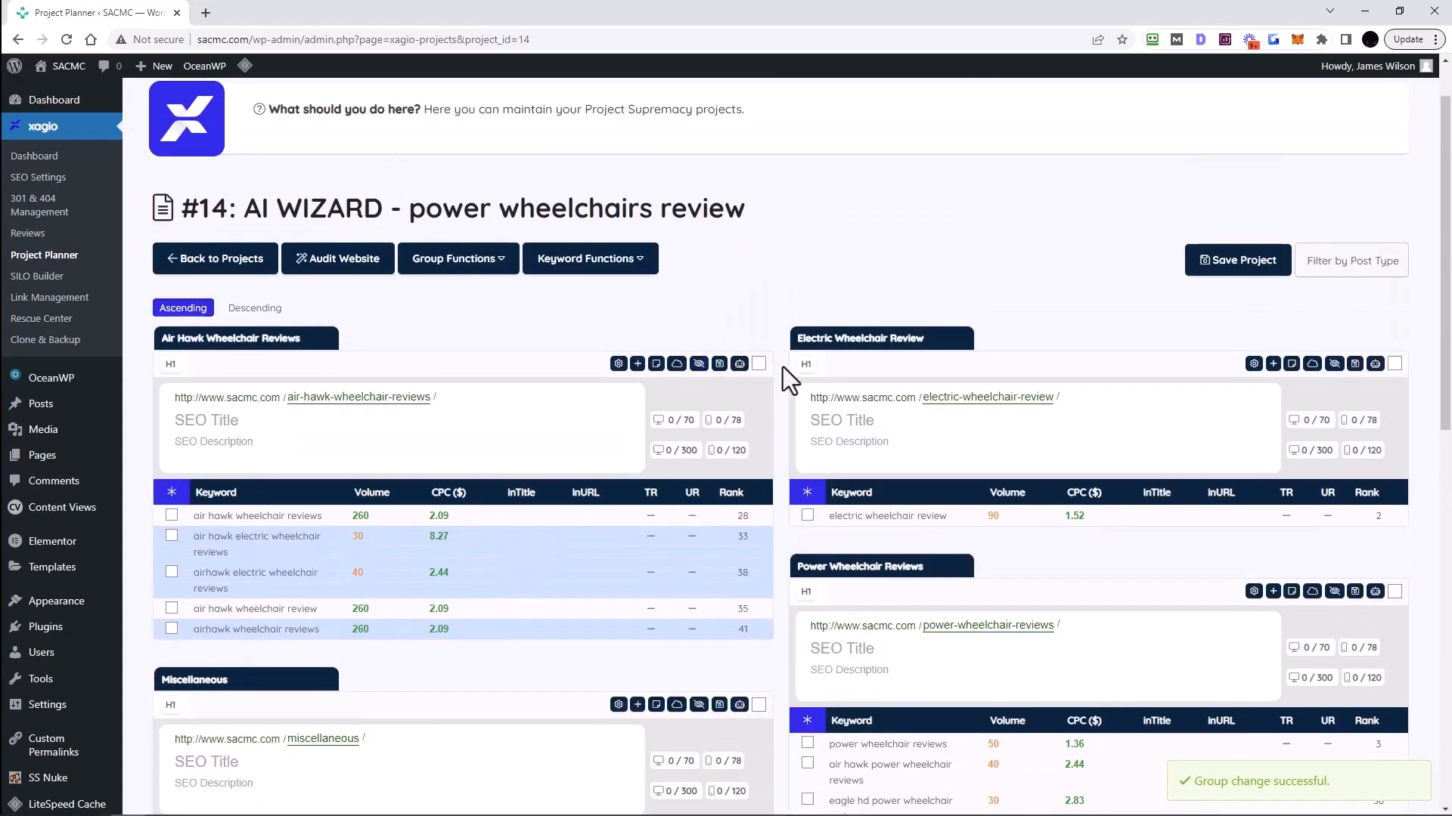
{"action": "scroll", "coordinate": [785, 396], "scroll_direction": "down", "scroll_amount": 2}
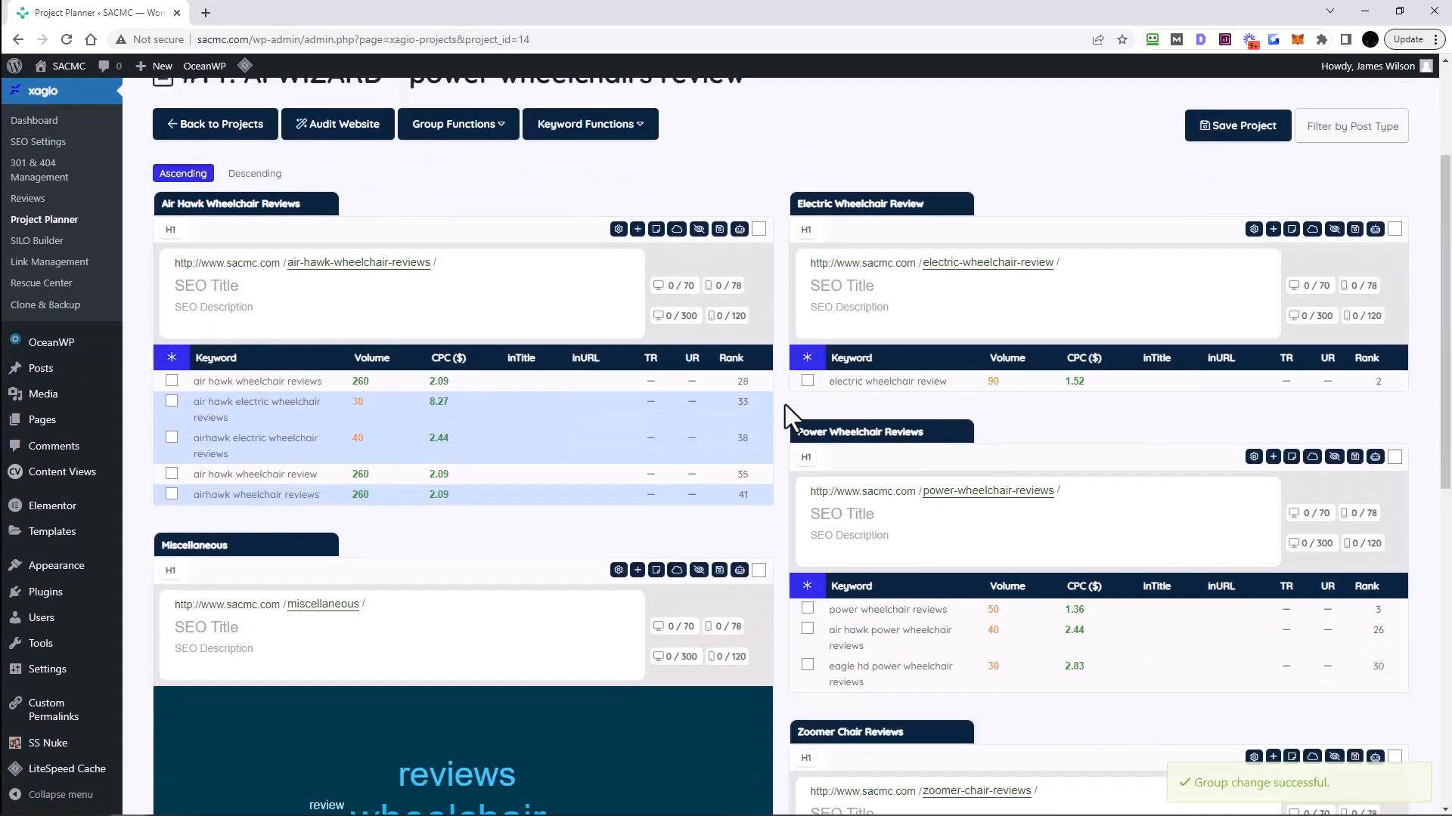
{"action": "scroll", "coordinate": [785, 405], "scroll_direction": "down", "scroll_amount": 7}
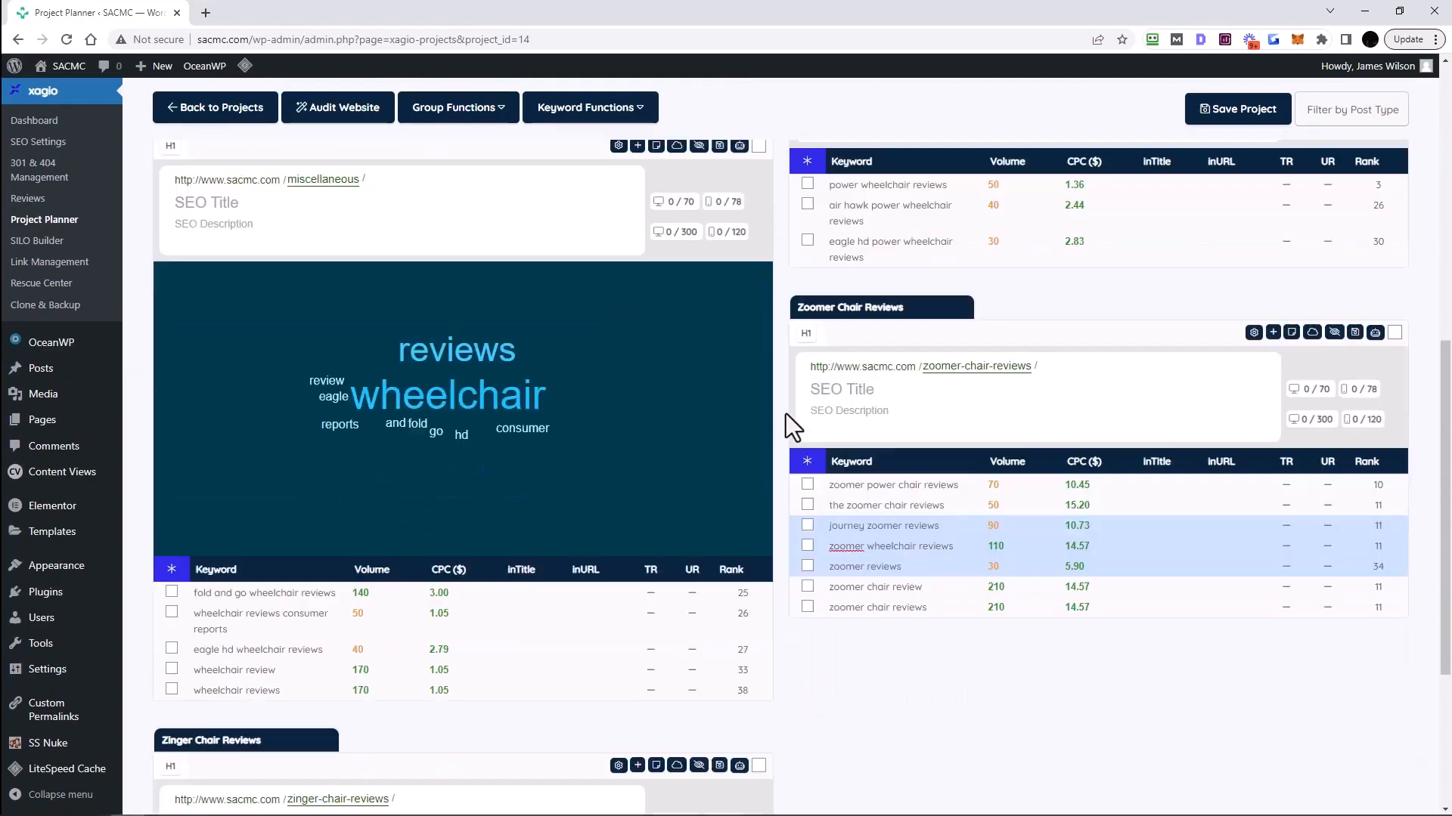
{"action": "scroll", "coordinate": [895, 665], "scroll_direction": "down", "scroll_amount": 2}
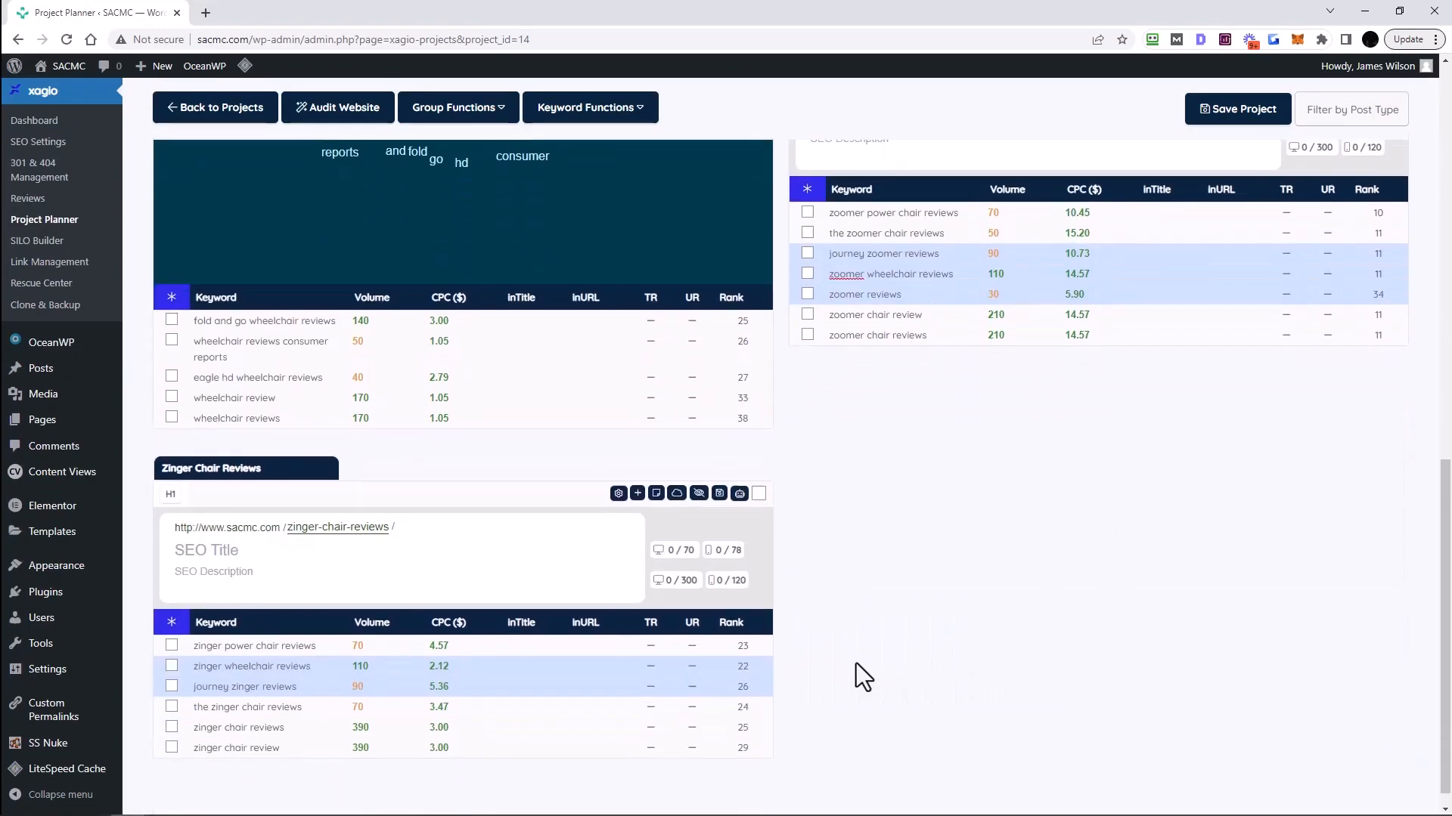
{"action": "scroll", "coordinate": [855, 664], "scroll_direction": "up", "scroll_amount": 9}
{"action": "scroll", "coordinate": [848, 661], "scroll_direction": "down", "scroll_amount": 4}
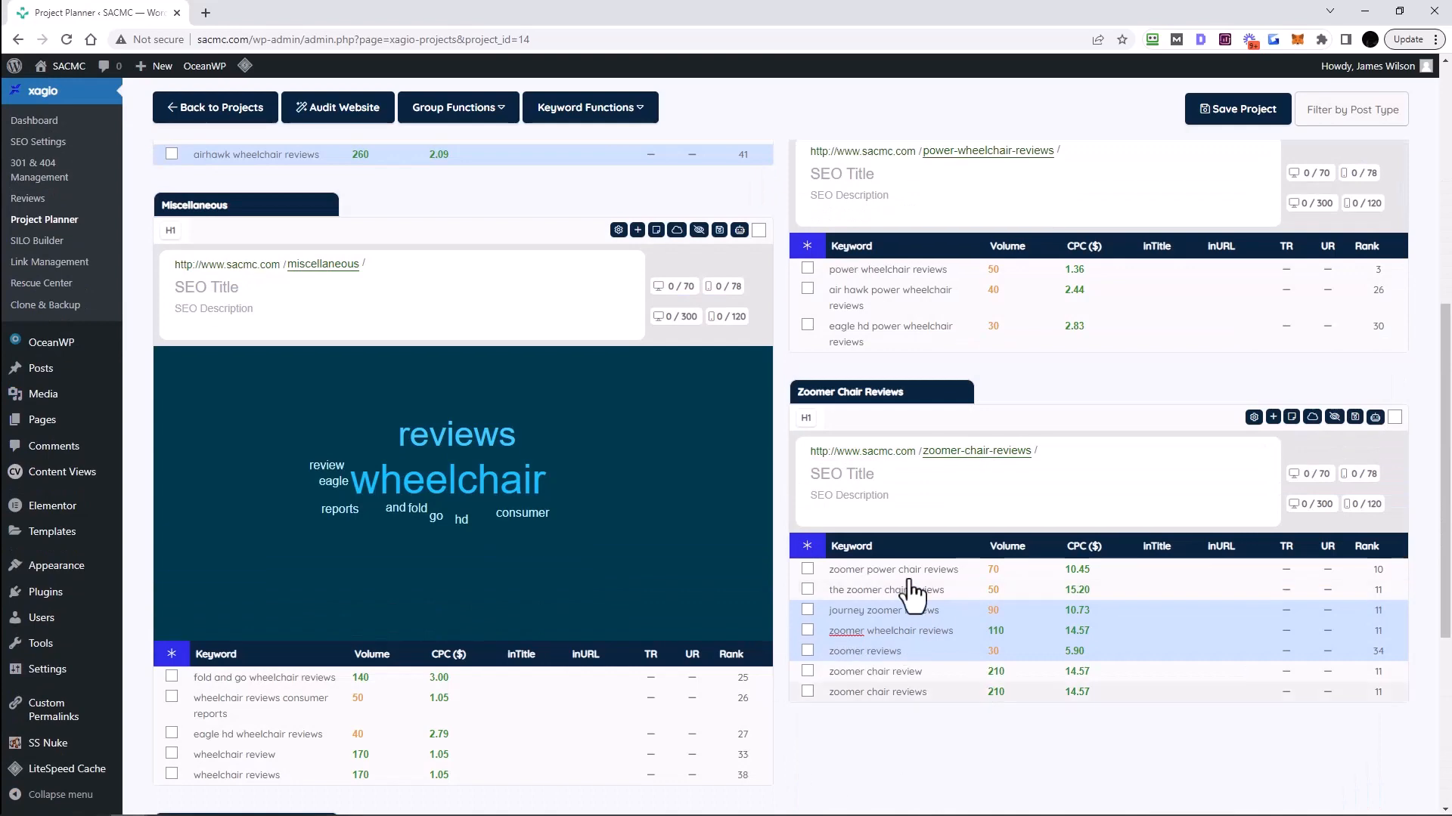
{"action": "scroll", "coordinate": [730, 648], "scroll_direction": "up", "scroll_amount": 7}
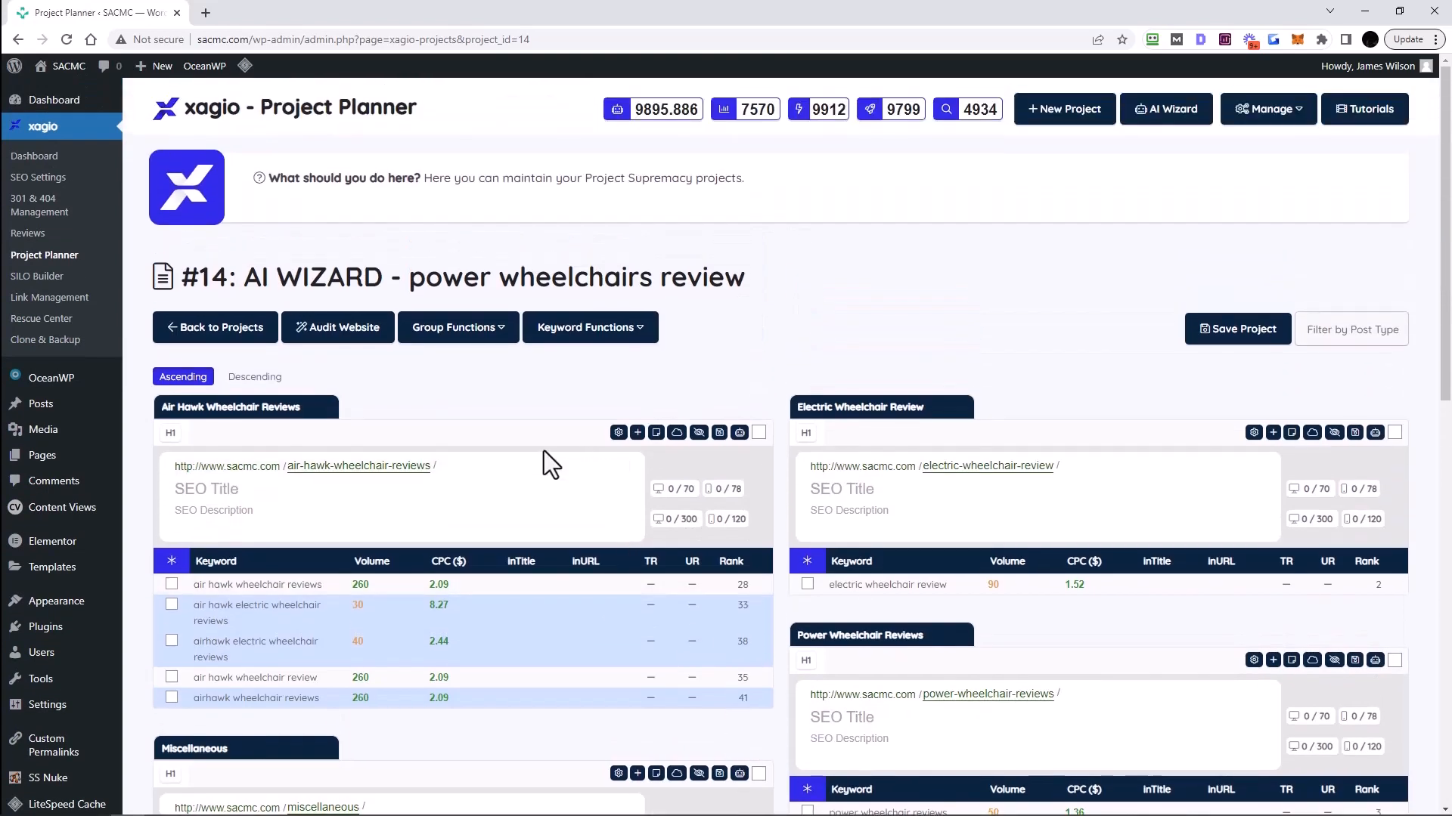
{"action": "scroll", "coordinate": [463, 383], "scroll_direction": "down", "scroll_amount": 2}
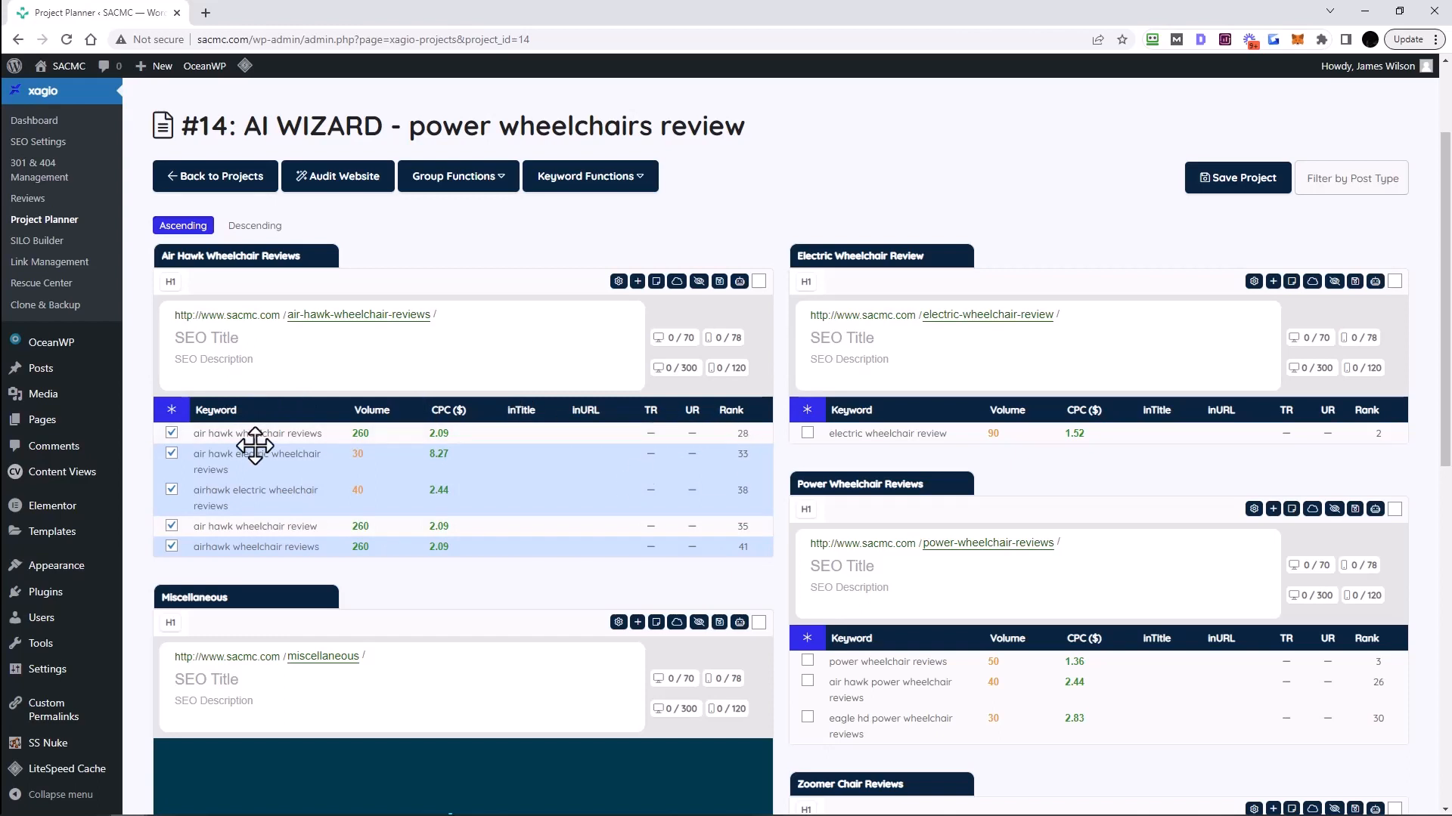
- Request Optimize With AI for the Air Hawk Wheelchair Reviews group, confirming the AI credit use
{"action": "left_click", "coordinate": [619, 282]}
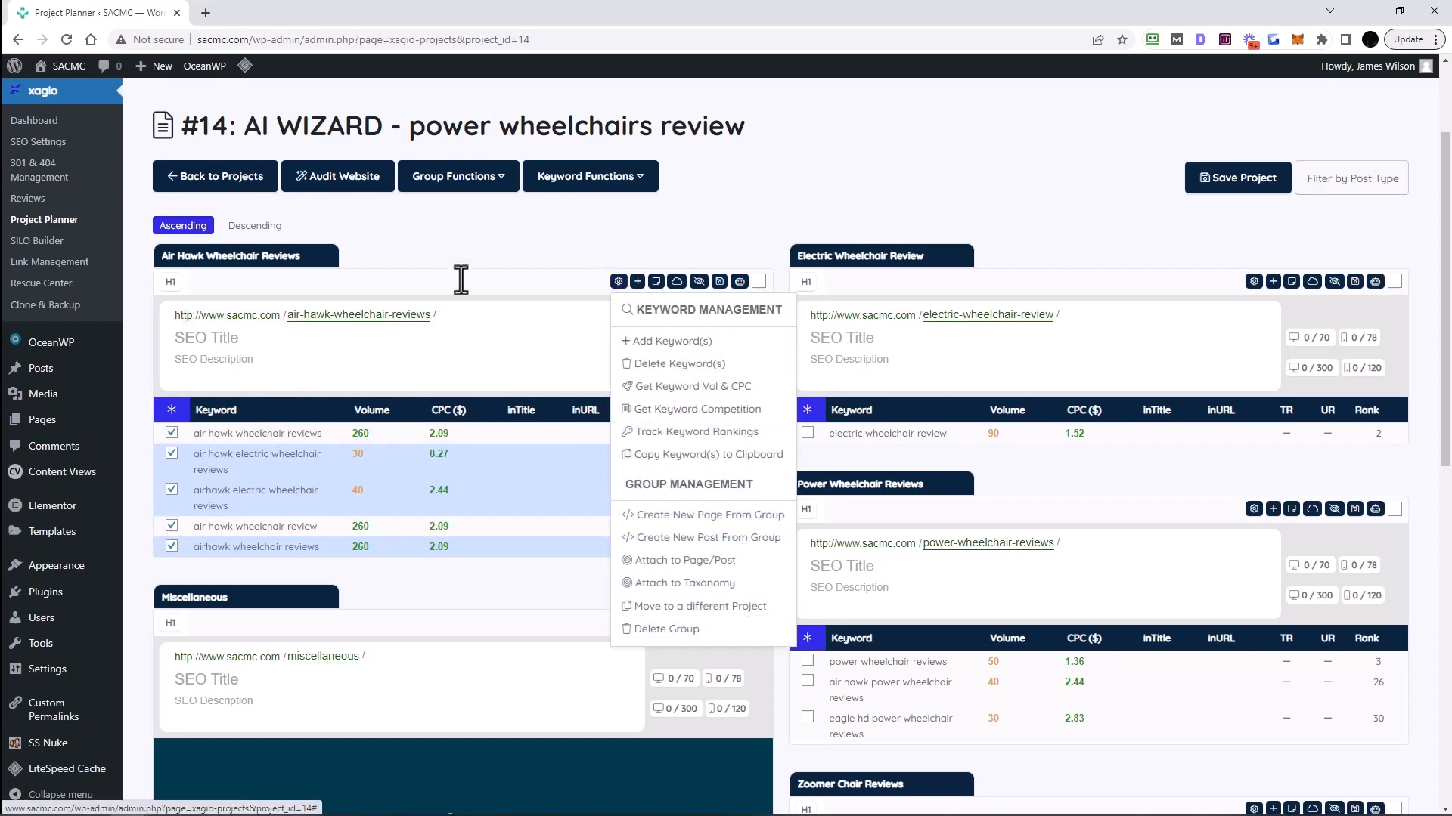
{"action": "left_click", "coordinate": [469, 253]}
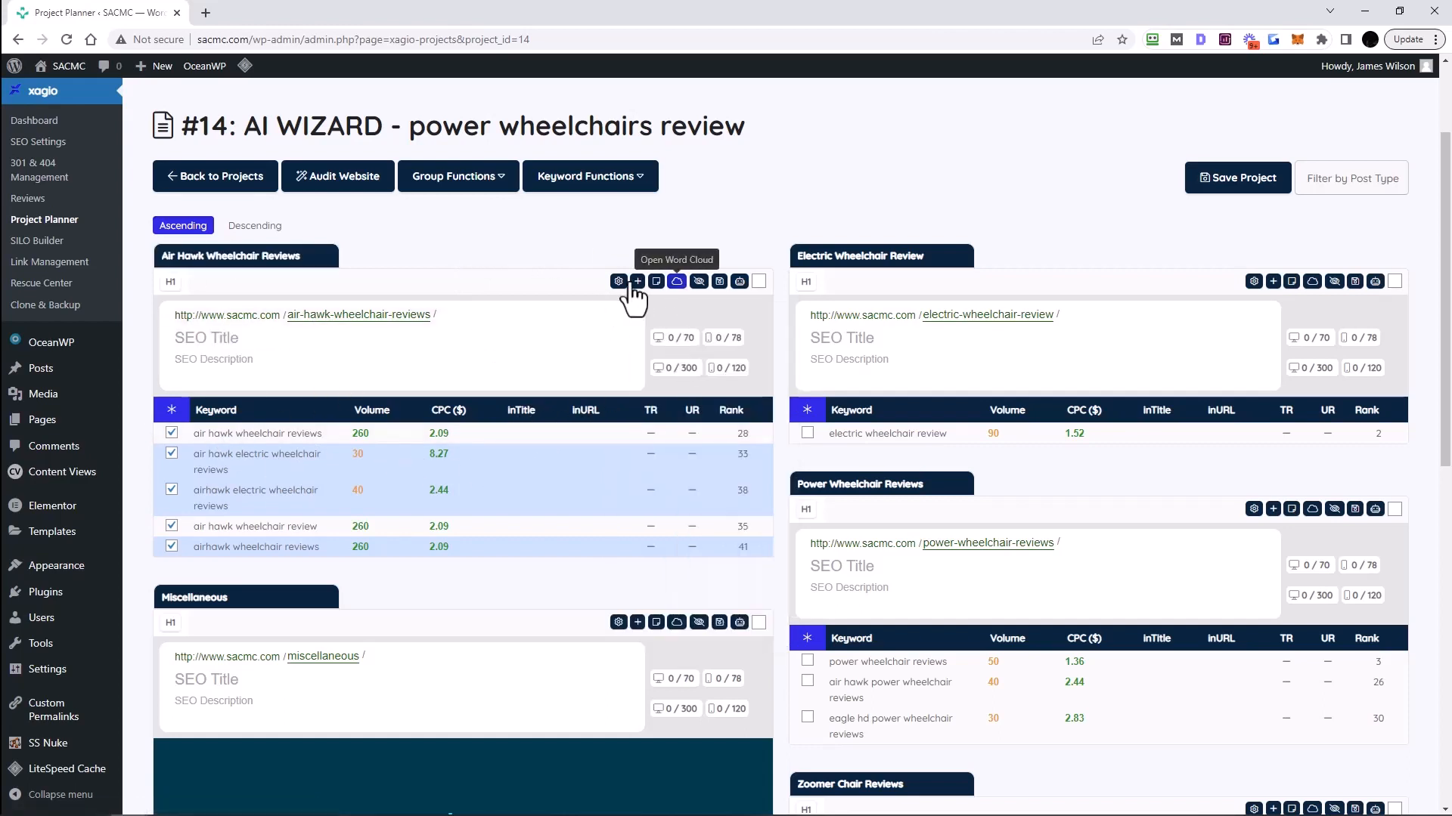
{"action": "left_click", "coordinate": [737, 288]}
{"action": "left_click", "coordinate": [699, 341]}
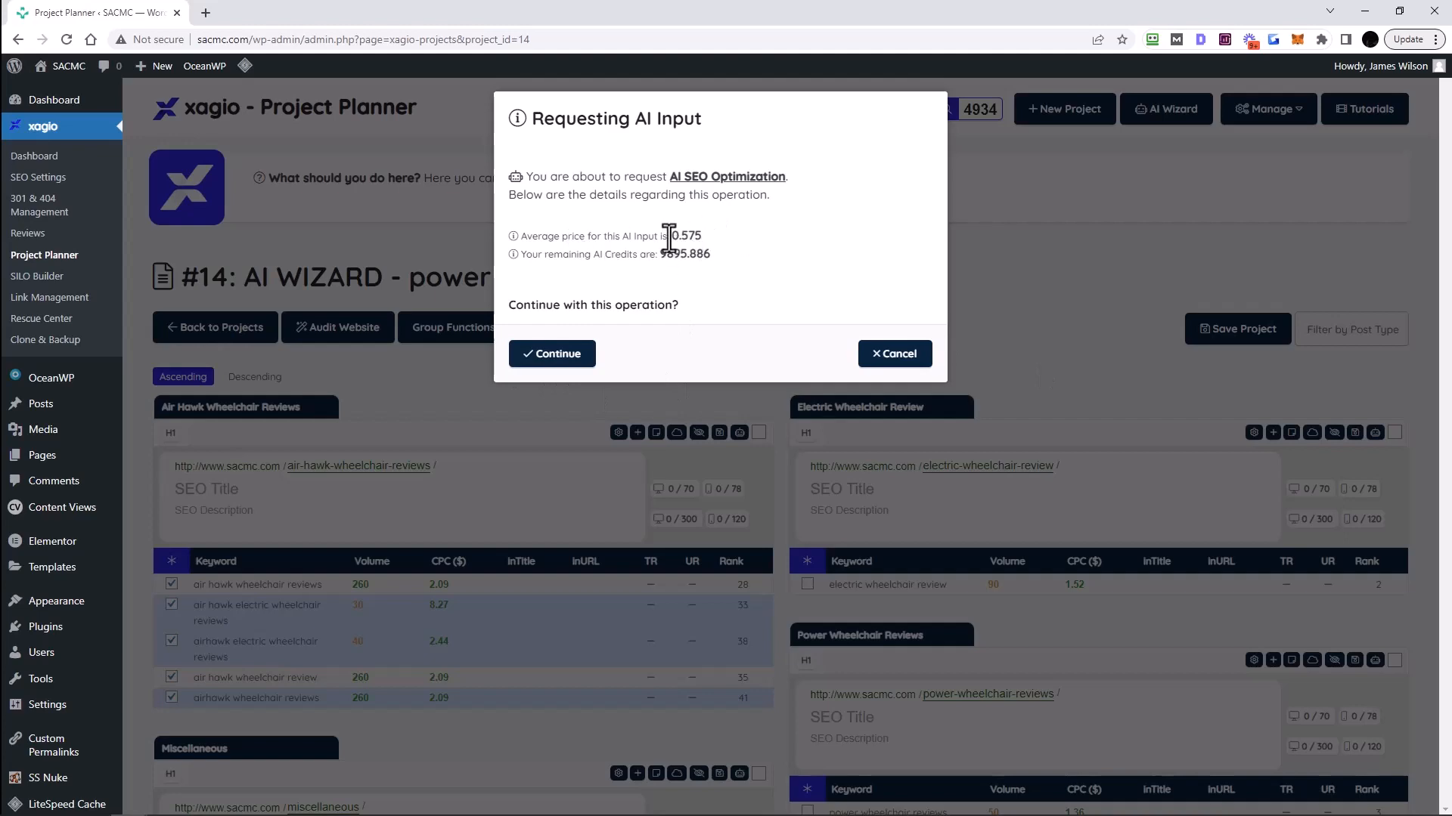
{"action": "left_click", "coordinate": [561, 366]}
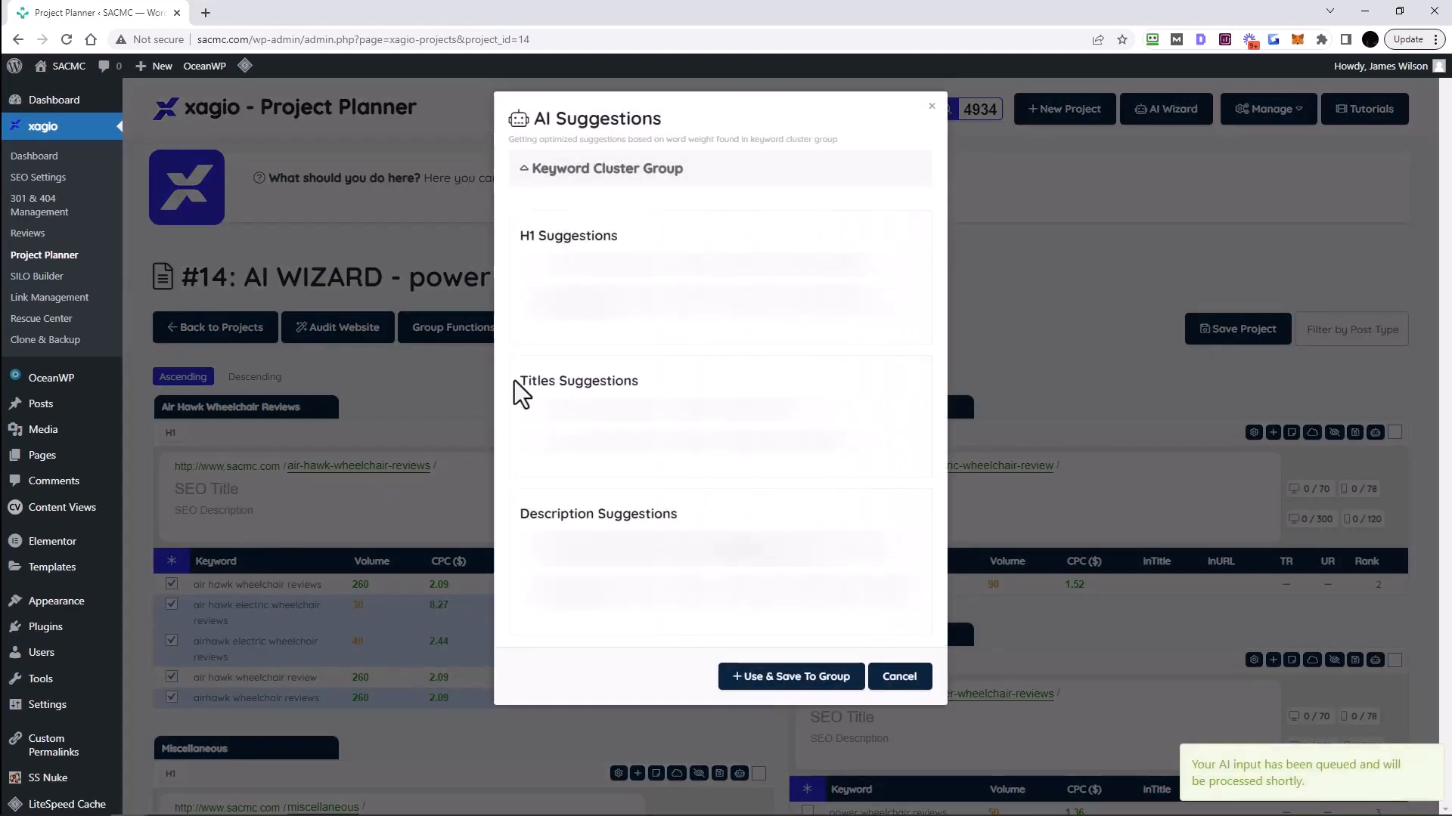
- Review the AI H1, title and description suggestions and save them to the Air Hawk group
{"action": "left_click", "coordinate": [525, 169]}
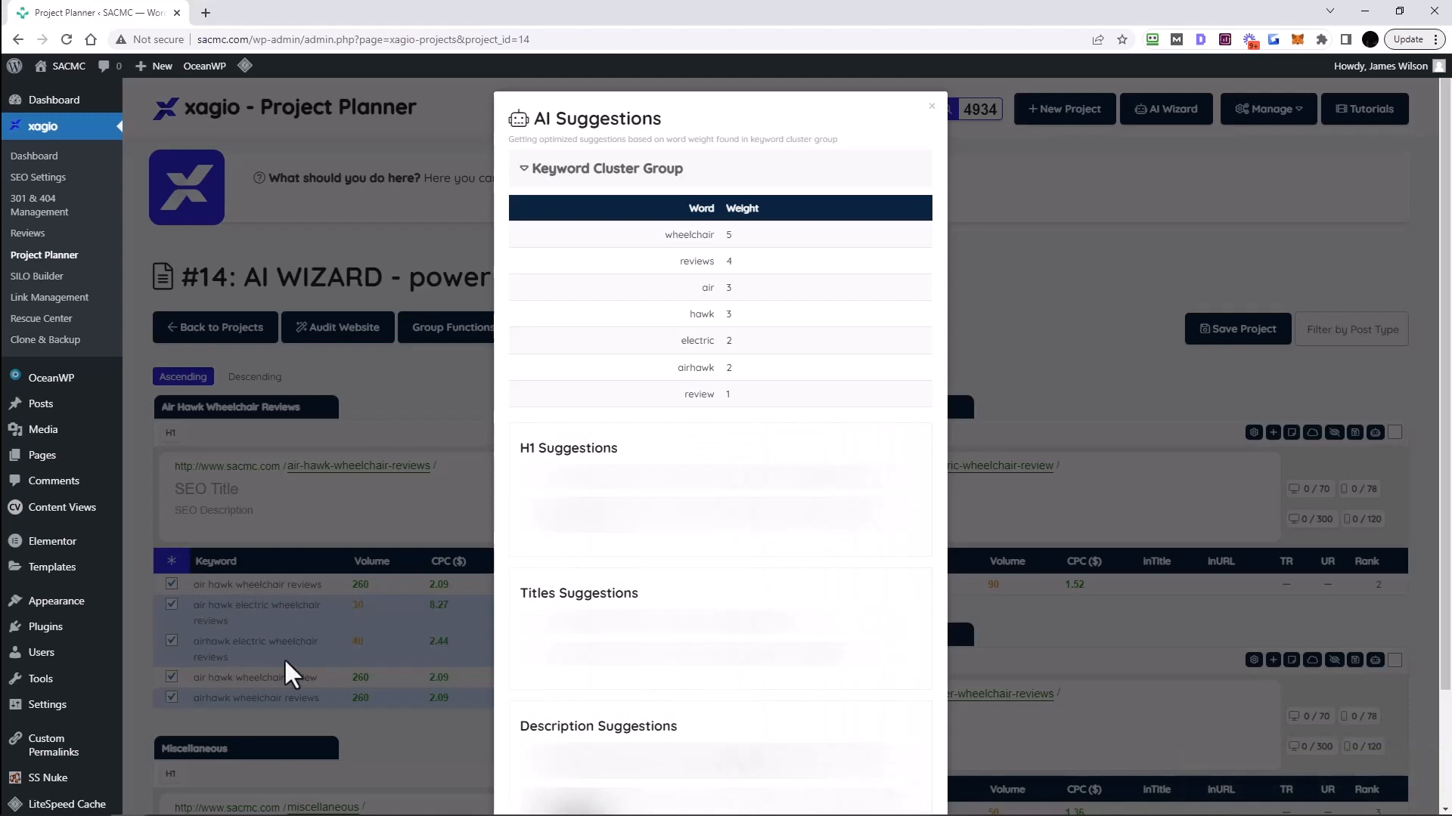
{"action": "double_click", "coordinate": [666, 236]}
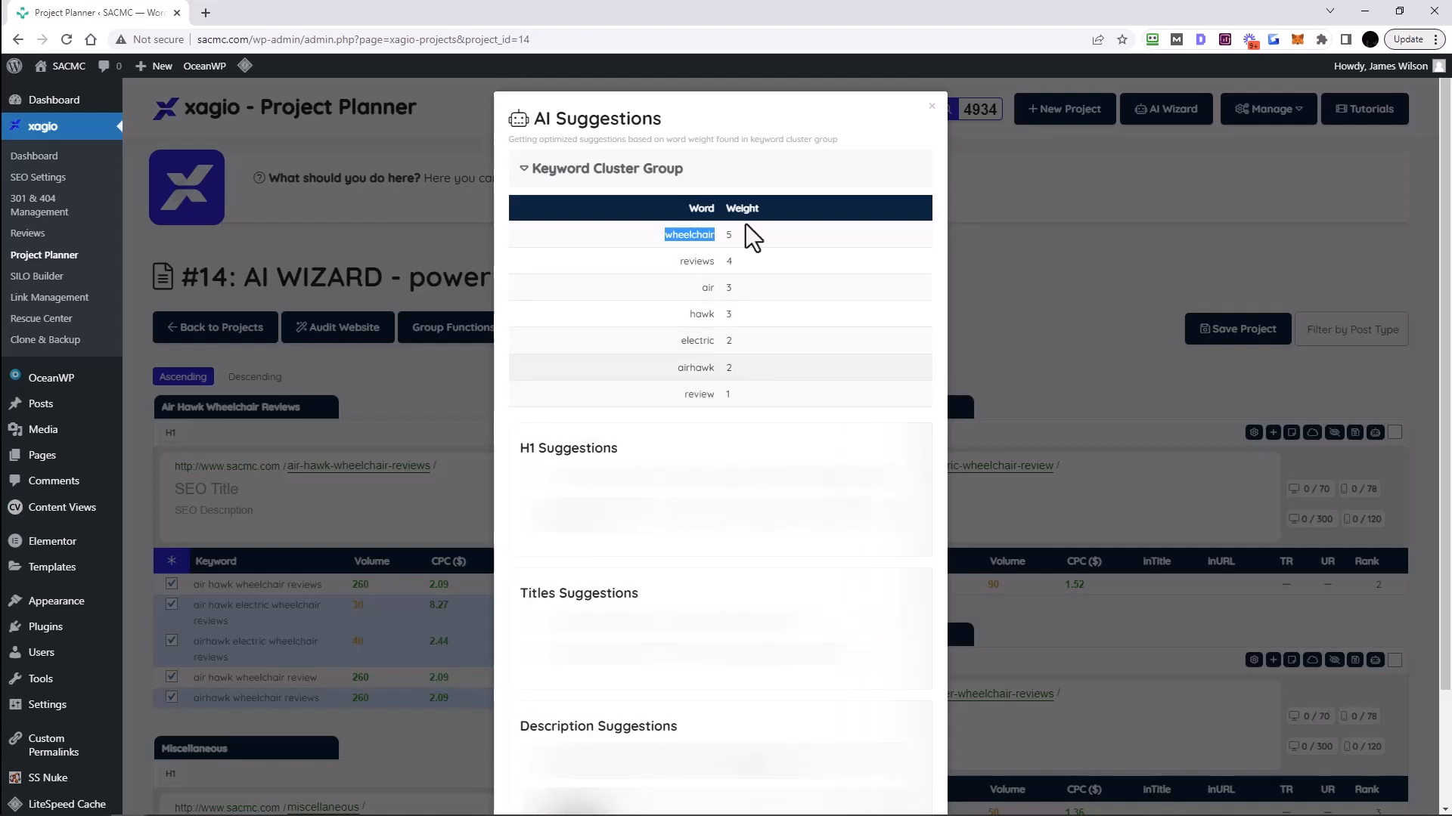
{"action": "scroll", "coordinate": [544, 423], "scroll_direction": "down", "scroll_amount": 2}
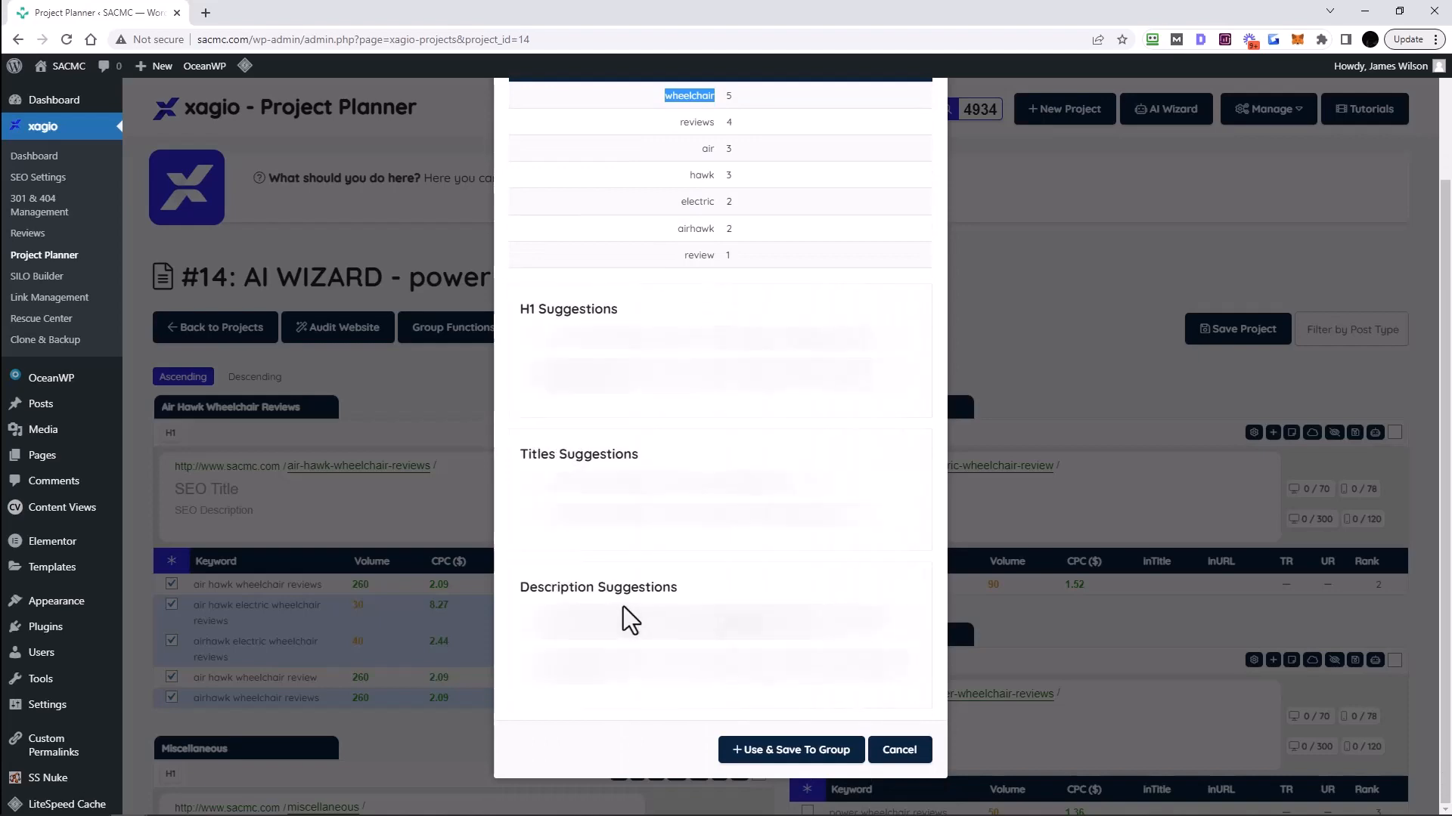
{"action": "scroll", "coordinate": [620, 605], "scroll_direction": "up", "scroll_amount": 2}
{"action": "scroll", "coordinate": [673, 257], "scroll_direction": "down", "scroll_amount": 2}
{"action": "scroll", "coordinate": [797, 389], "scroll_direction": "down", "scroll_amount": 3}
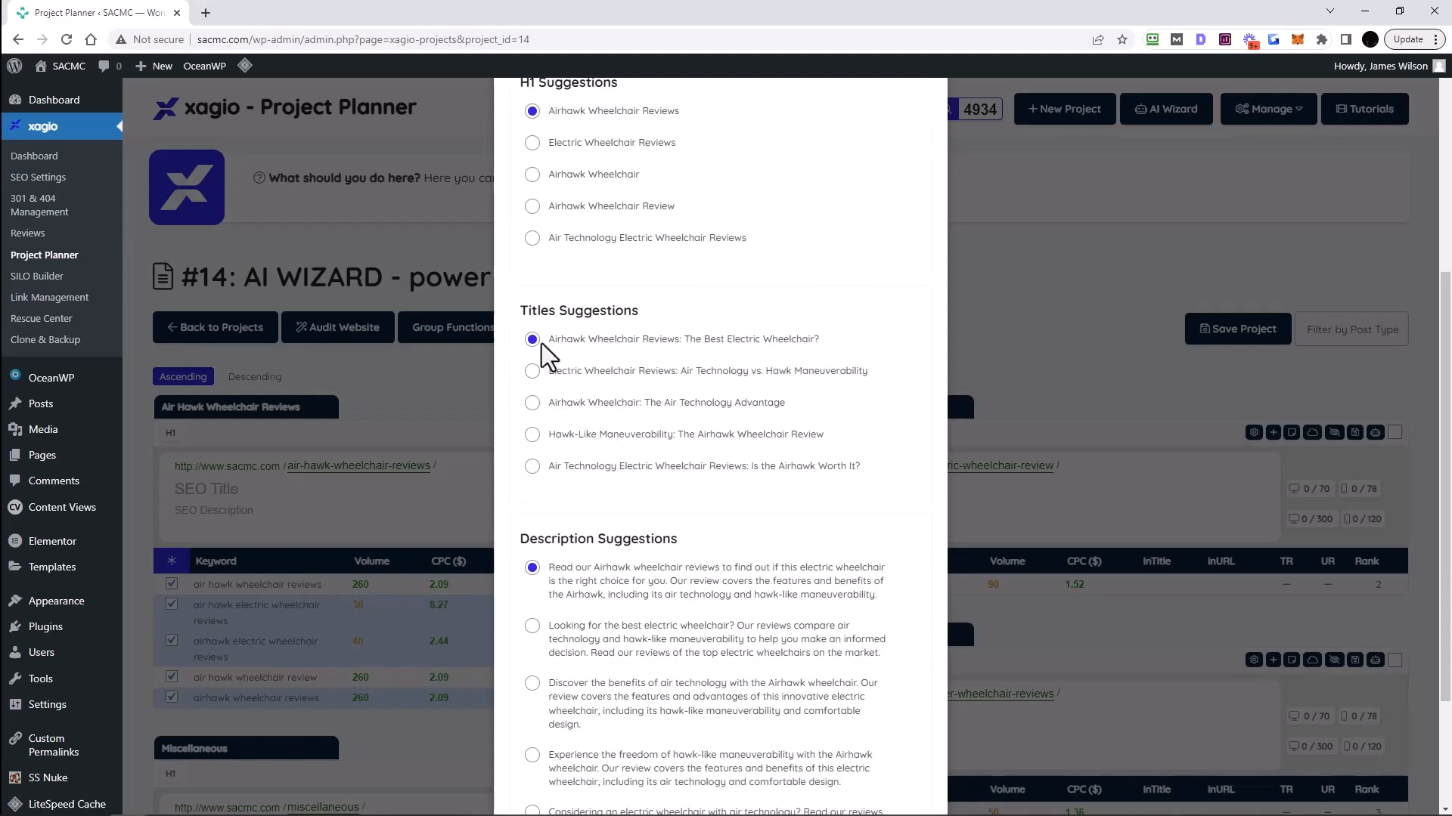
{"action": "scroll", "coordinate": [657, 363], "scroll_direction": "up", "scroll_amount": 2}
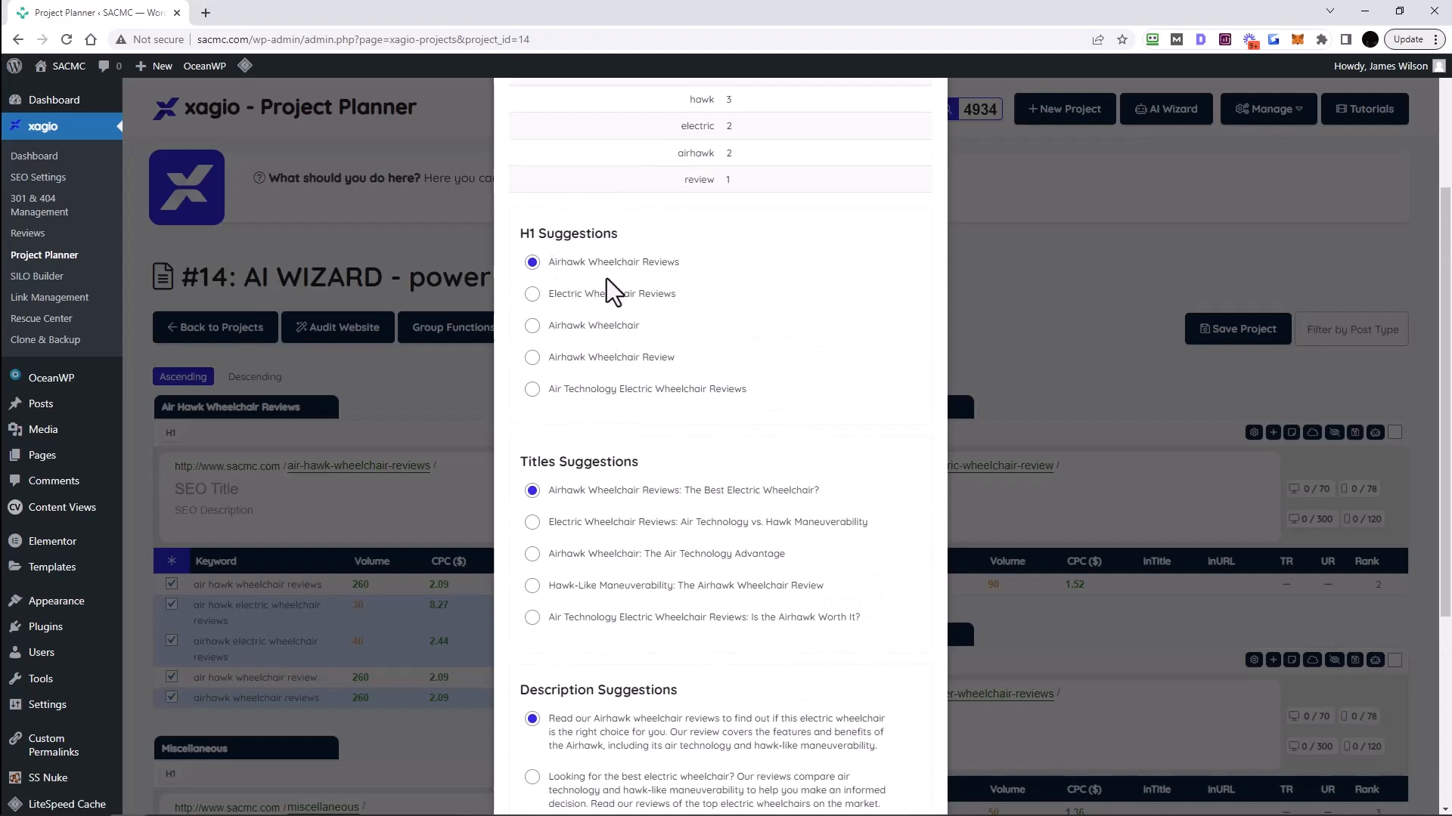
{"action": "scroll", "coordinate": [753, 289], "scroll_direction": "down", "scroll_amount": 5}
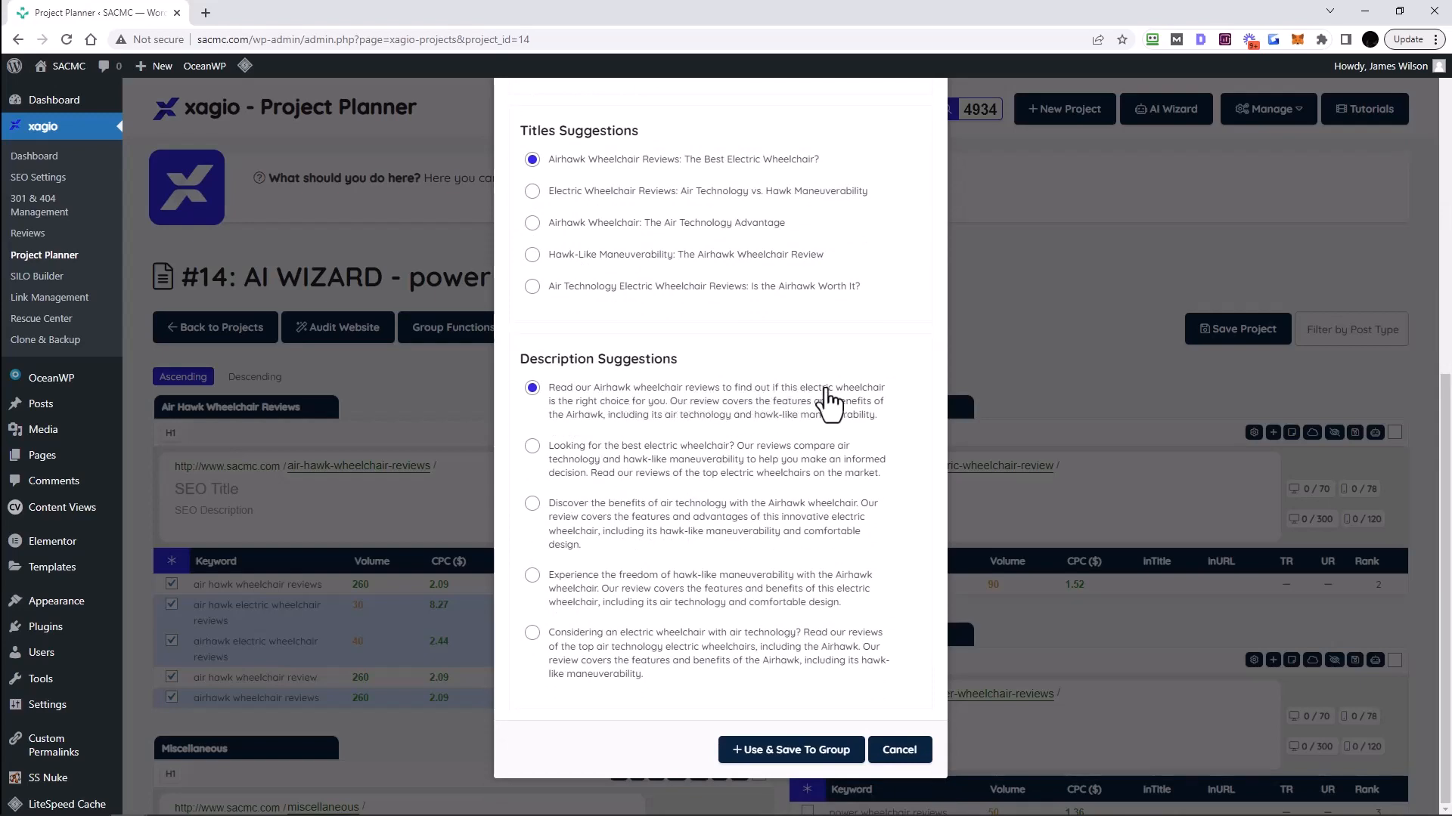
{"action": "left_click", "coordinate": [783, 756]}
{"action": "scroll", "coordinate": [529, 605], "scroll_direction": "down", "scroll_amount": 2}
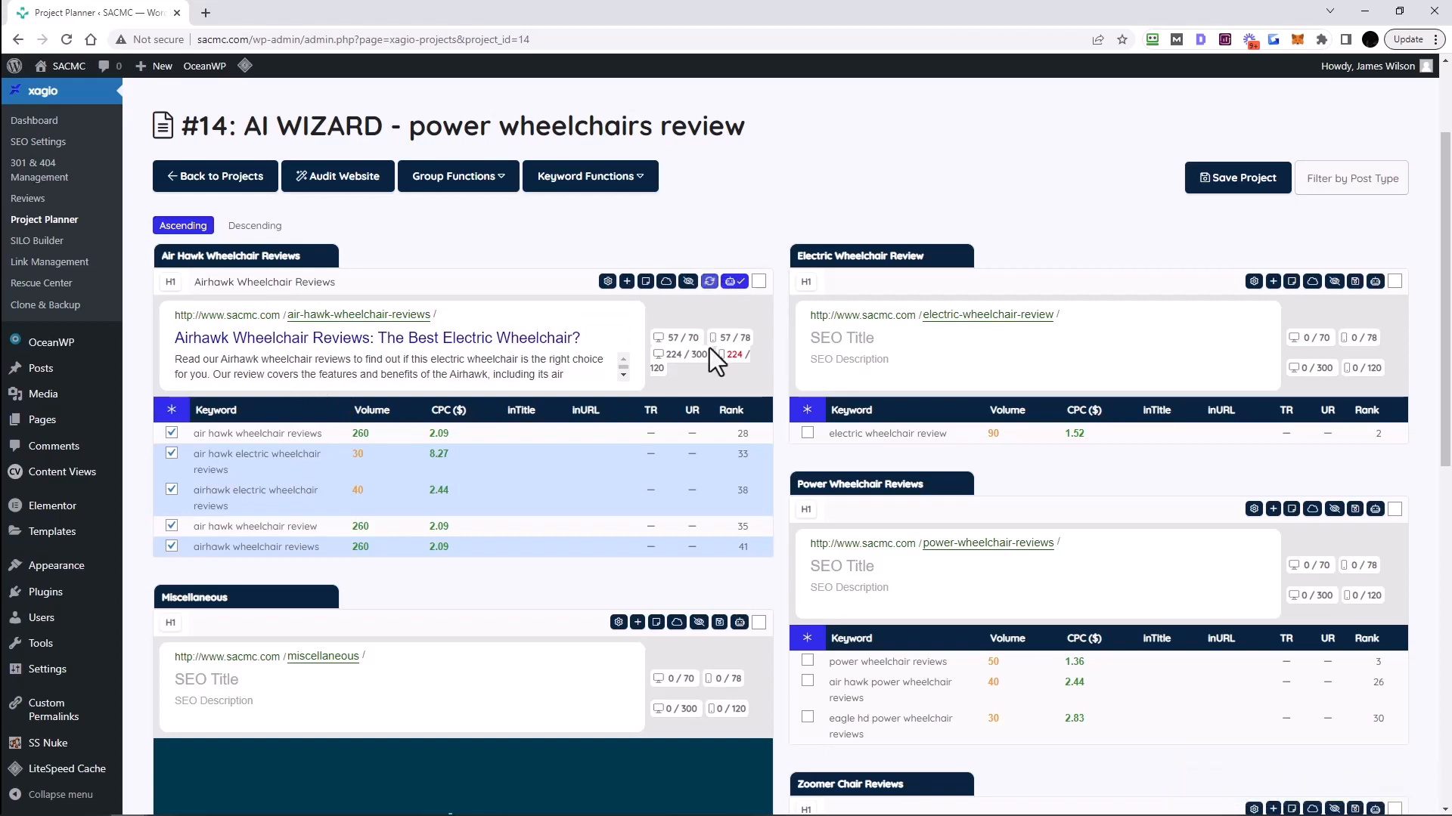
- Select all Air Hawk keywords, sort by volume descending, and run Get Keyword Competition
{"action": "left_click", "coordinate": [732, 286]}
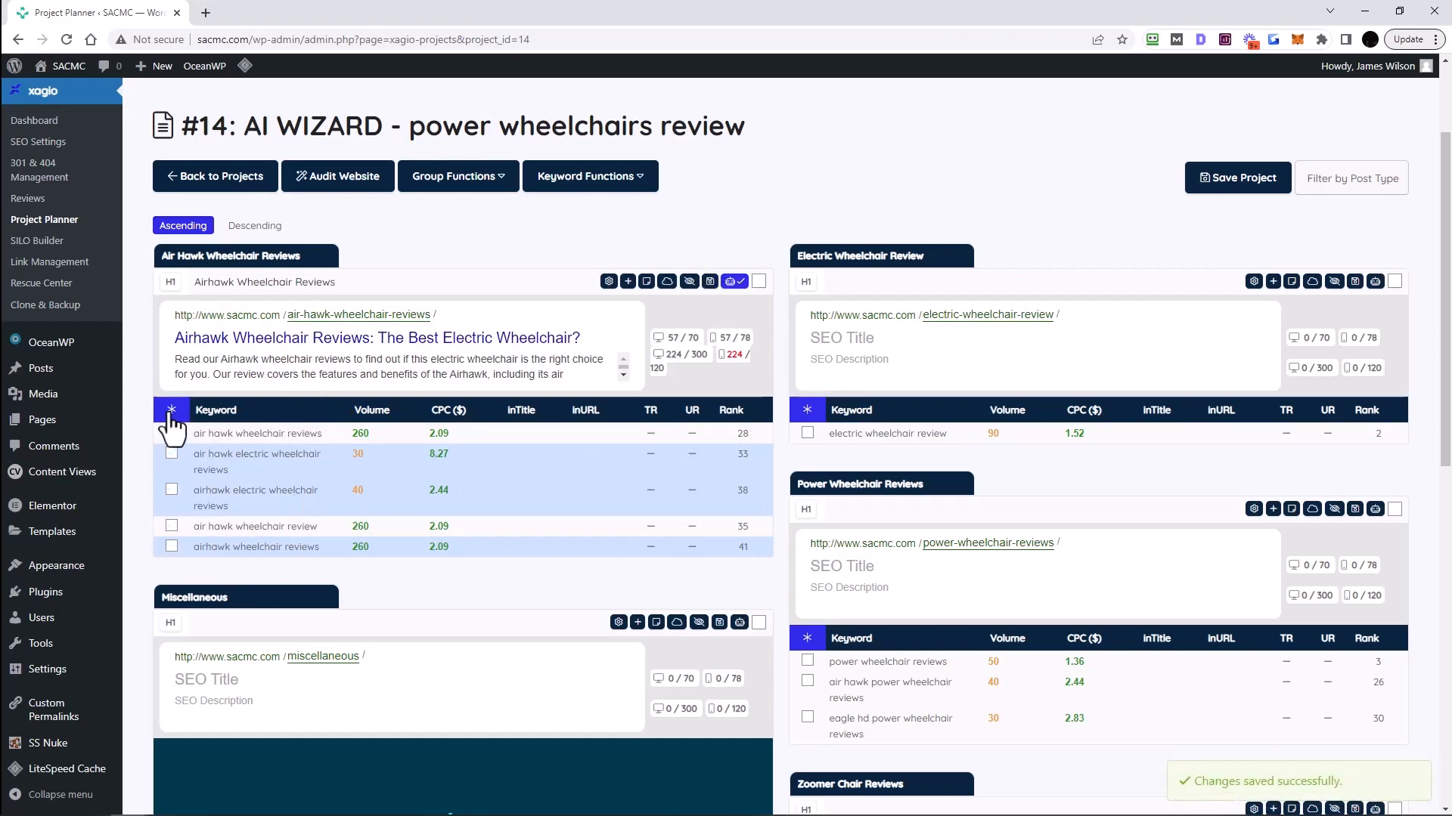
{"action": "left_click", "coordinate": [172, 432]}
{"action": "left_click", "coordinate": [369, 409]}
{"action": "left_click", "coordinate": [369, 410]}
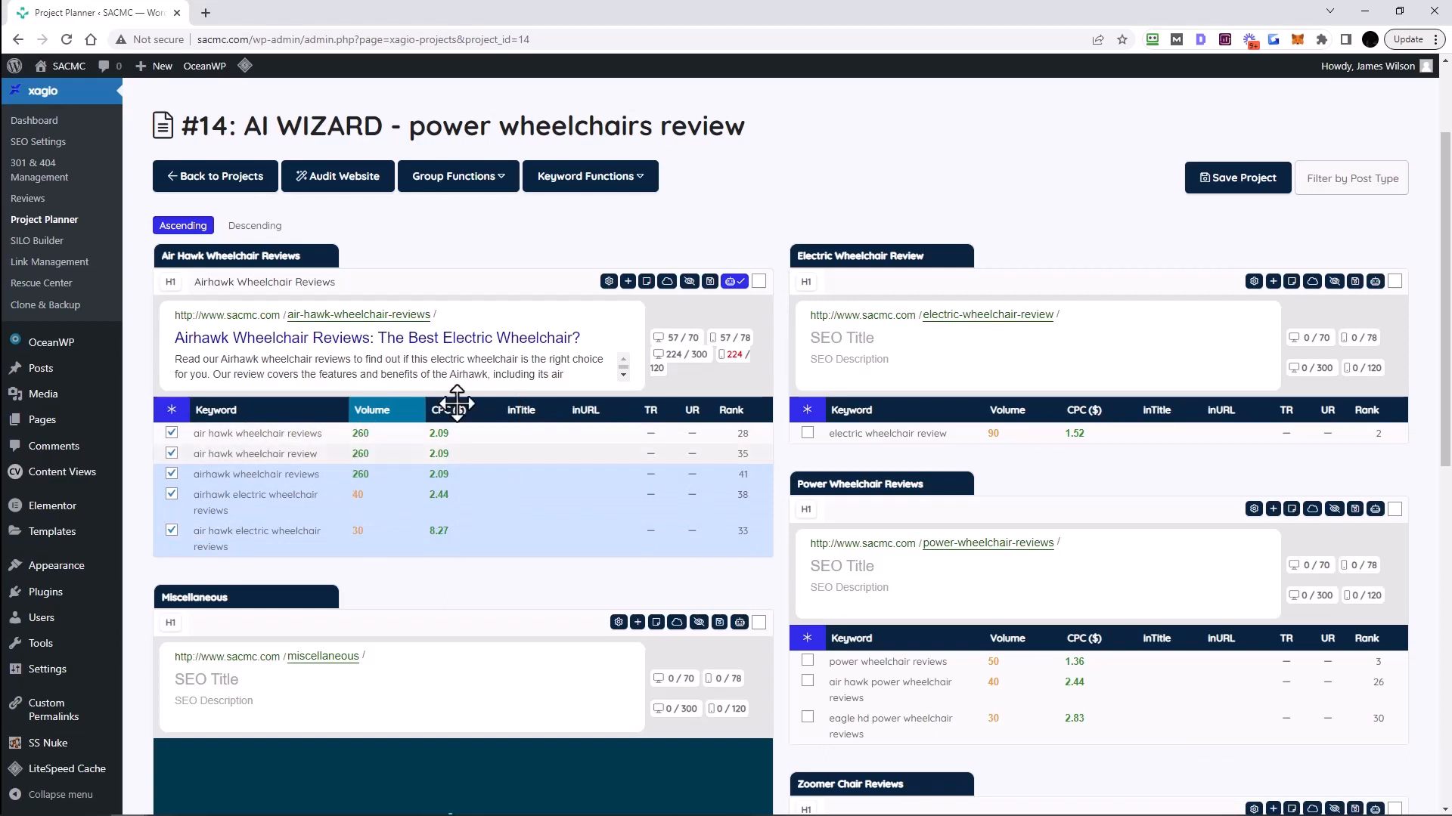
{"action": "left_click", "coordinate": [608, 281]}
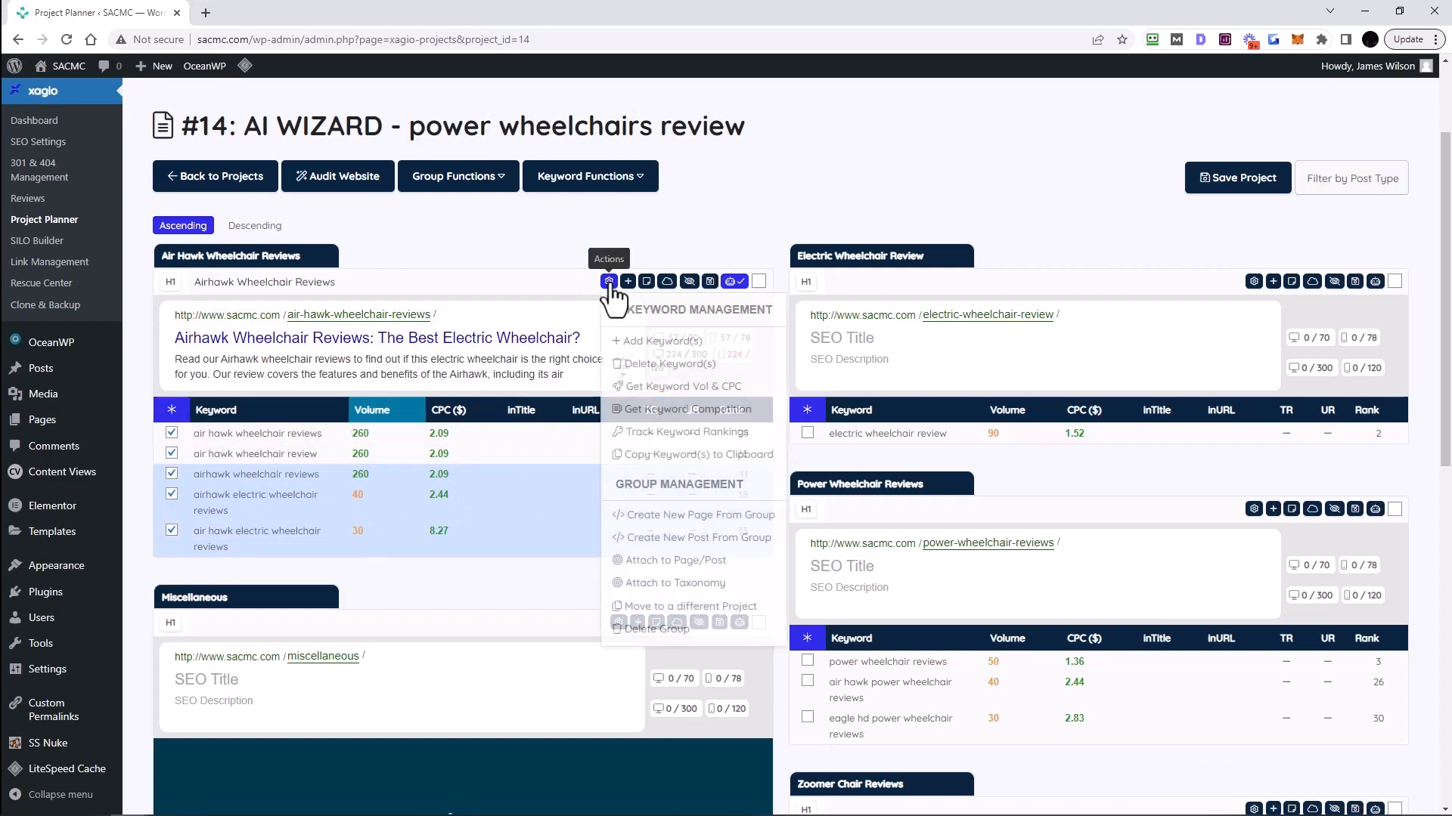
{"action": "left_click", "coordinate": [662, 410]}
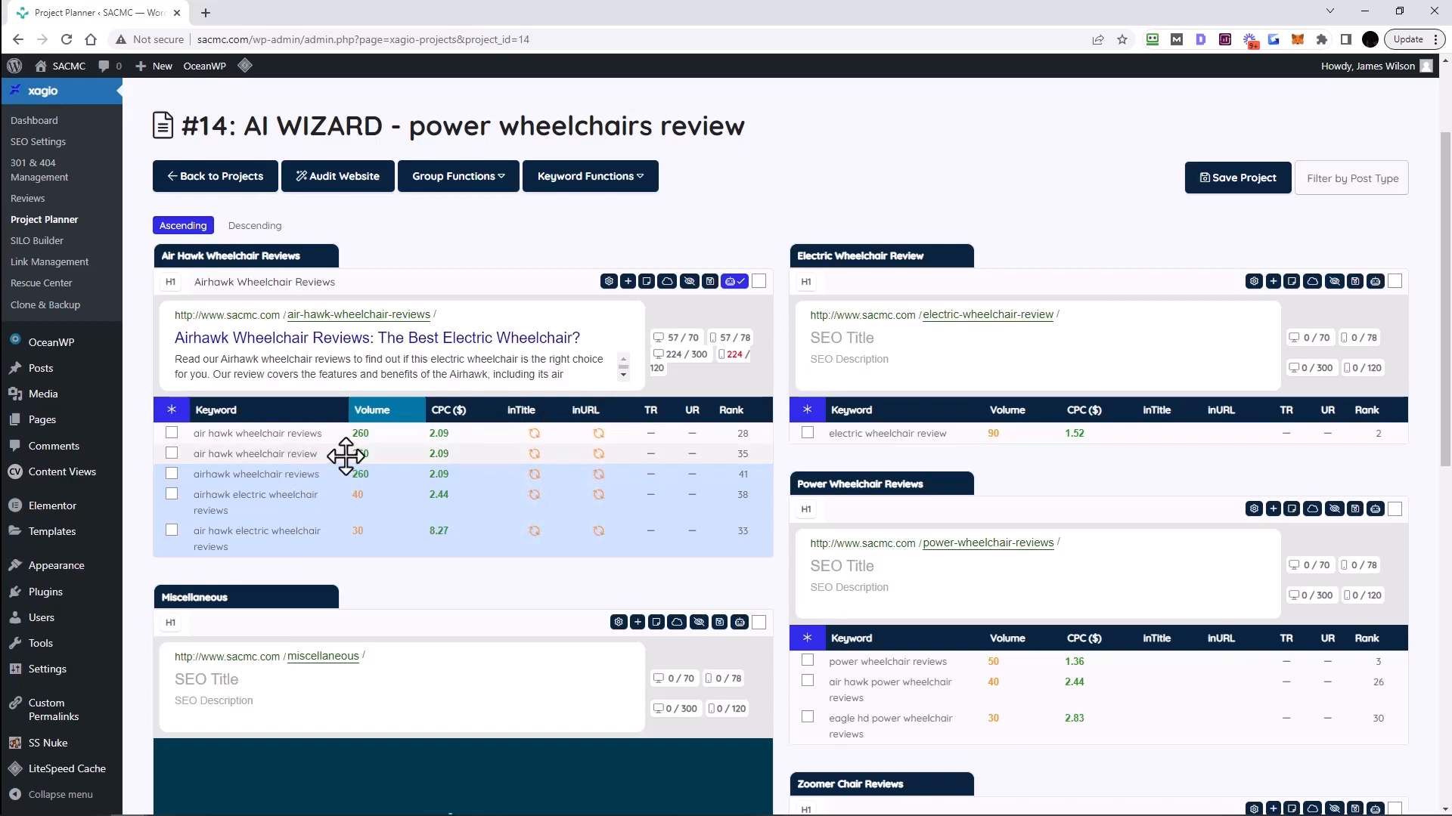
- Create a new page from the Air Hawk Wheelchair Reviews group with status set to Published
{"action": "left_click", "coordinate": [734, 283]}
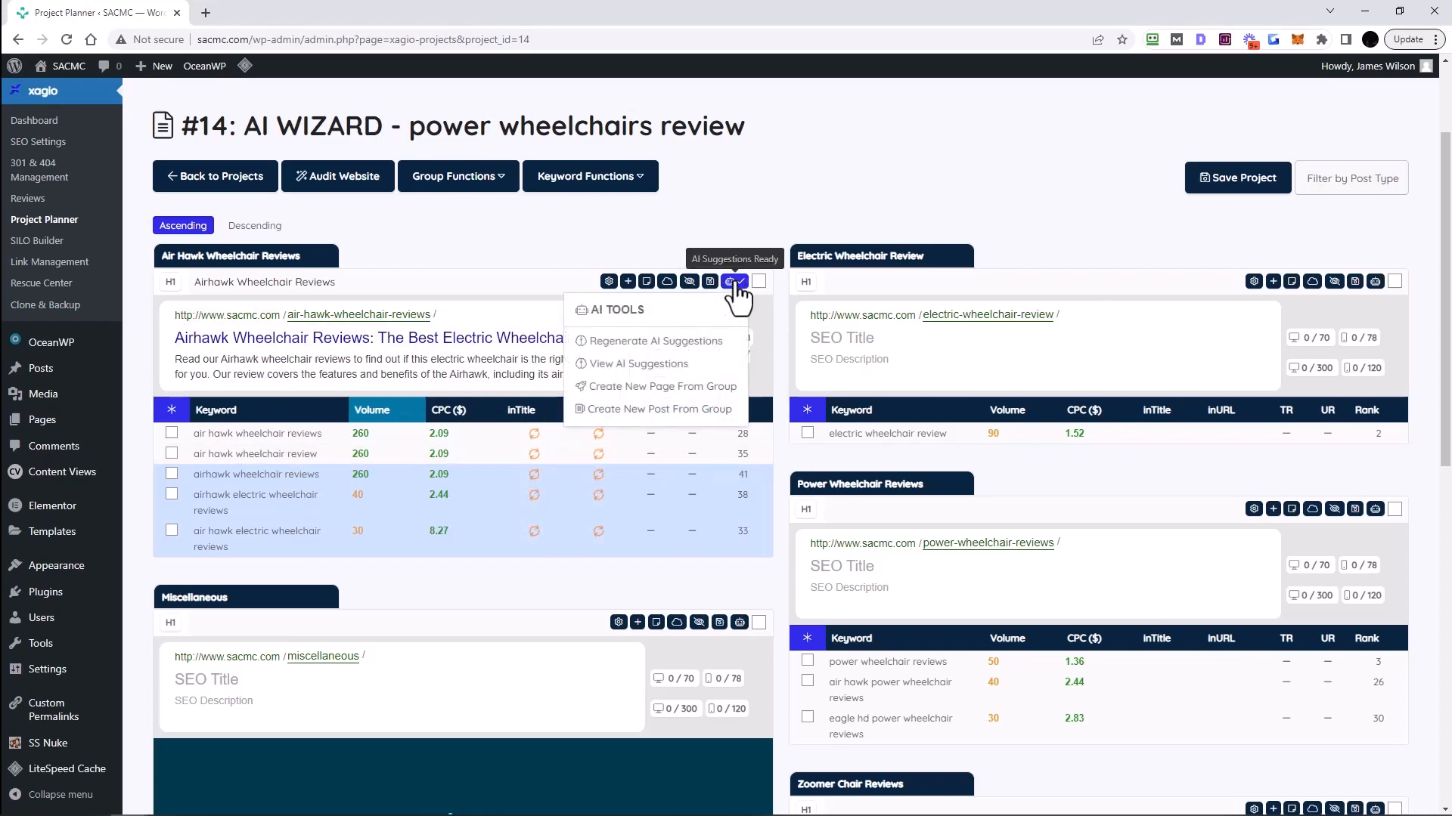
{"action": "left_click", "coordinate": [657, 394]}
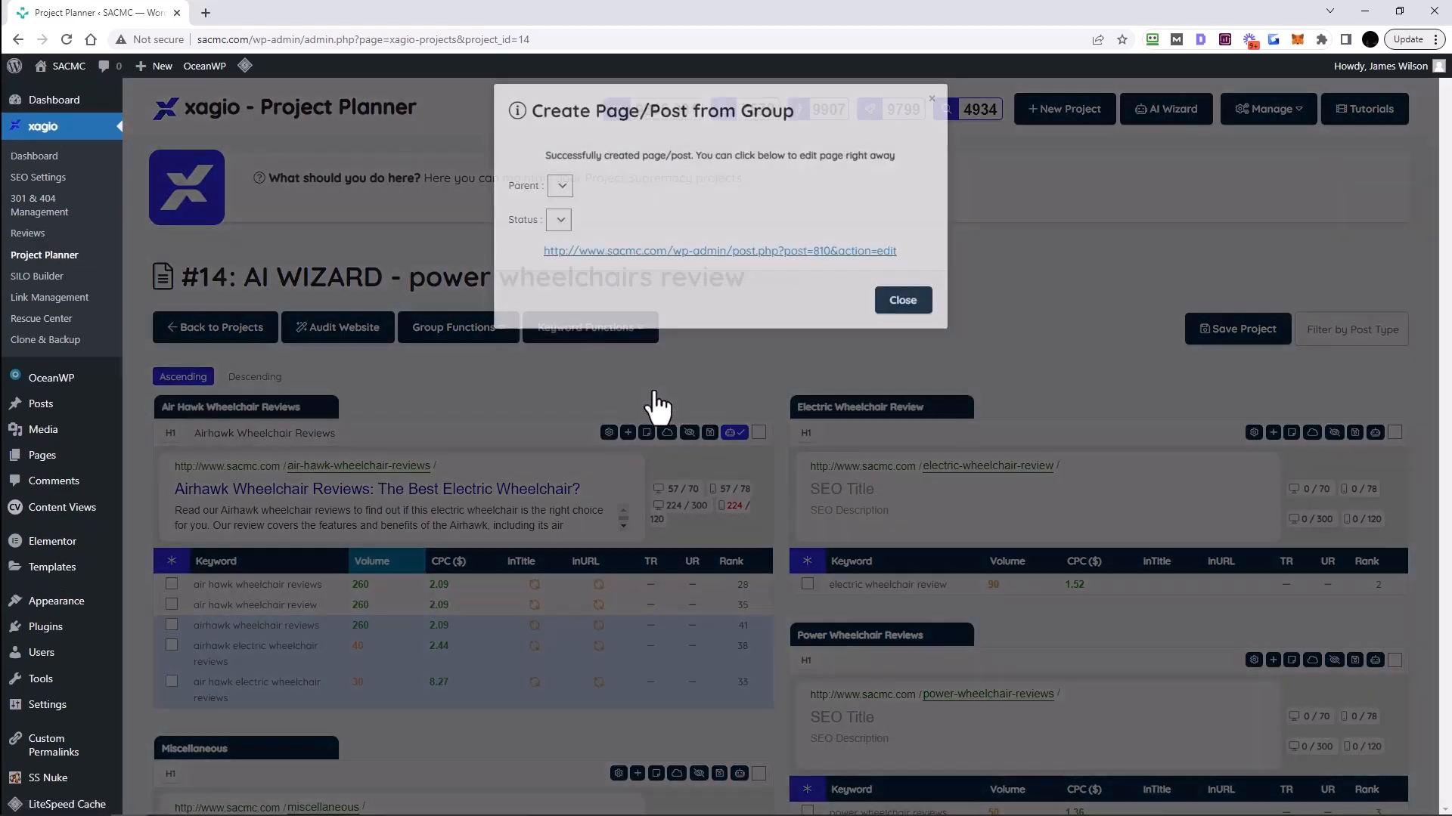
{"action": "left_click", "coordinate": [582, 233]}
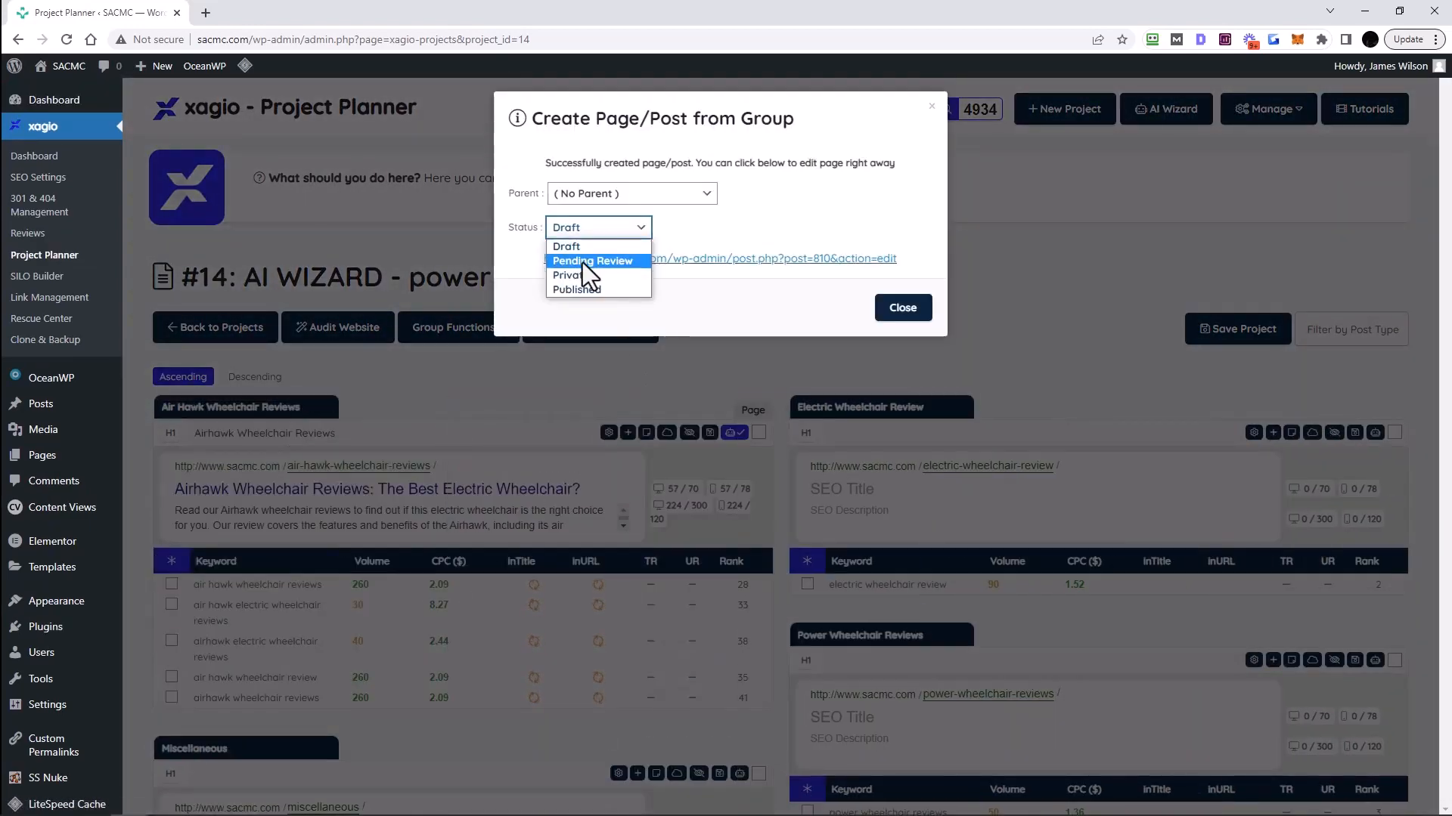
{"action": "left_click", "coordinate": [573, 290]}
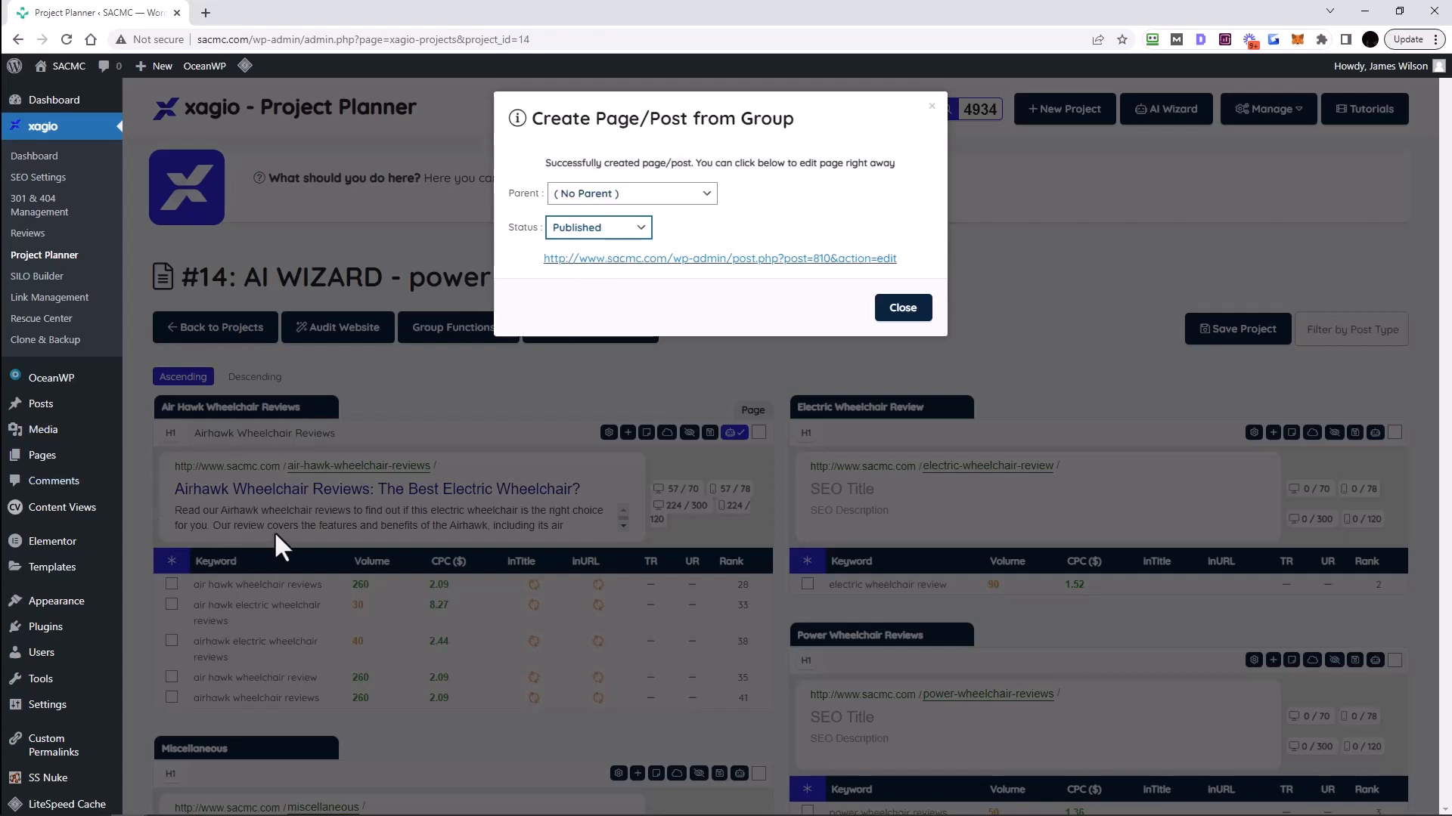
{"action": "left_click", "coordinate": [903, 307]}
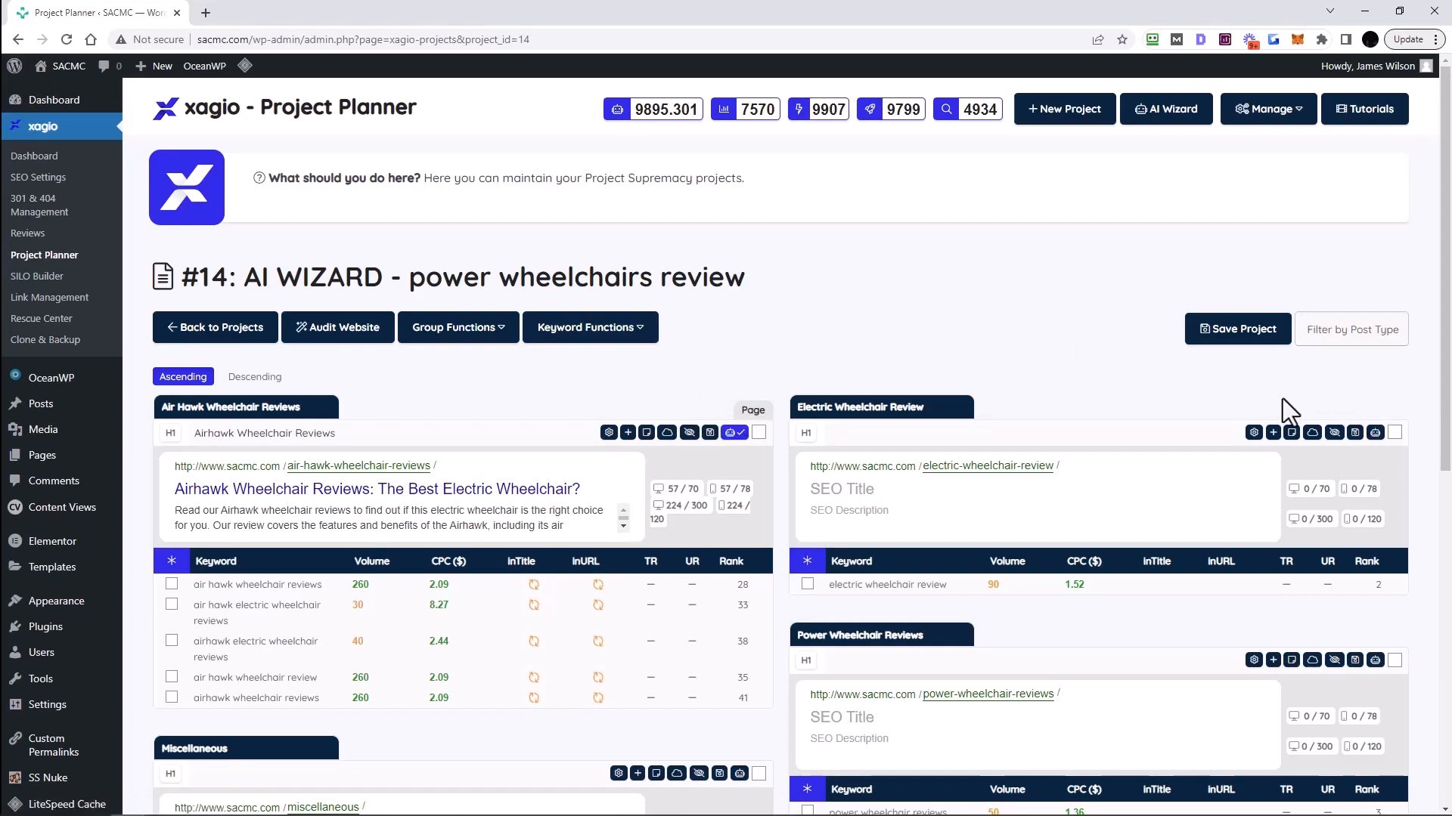
{"action": "scroll", "coordinate": [1011, 664], "scroll_direction": "down", "scroll_amount": 3}
{"action": "scroll", "coordinate": [1041, 560], "scroll_direction": "down", "scroll_amount": 2}
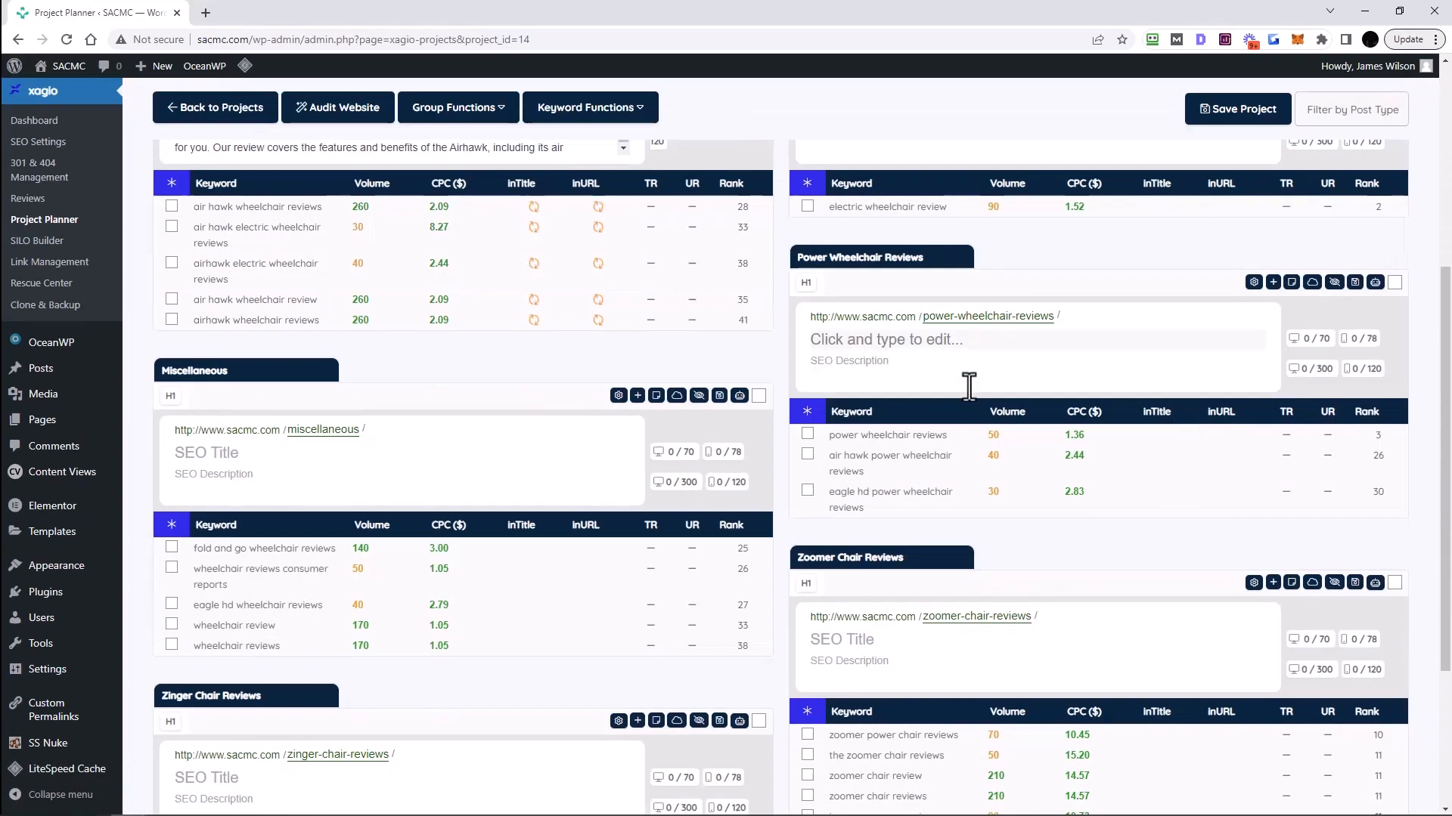
{"action": "scroll", "coordinate": [1037, 583], "scroll_direction": "up", "scroll_amount": 4}
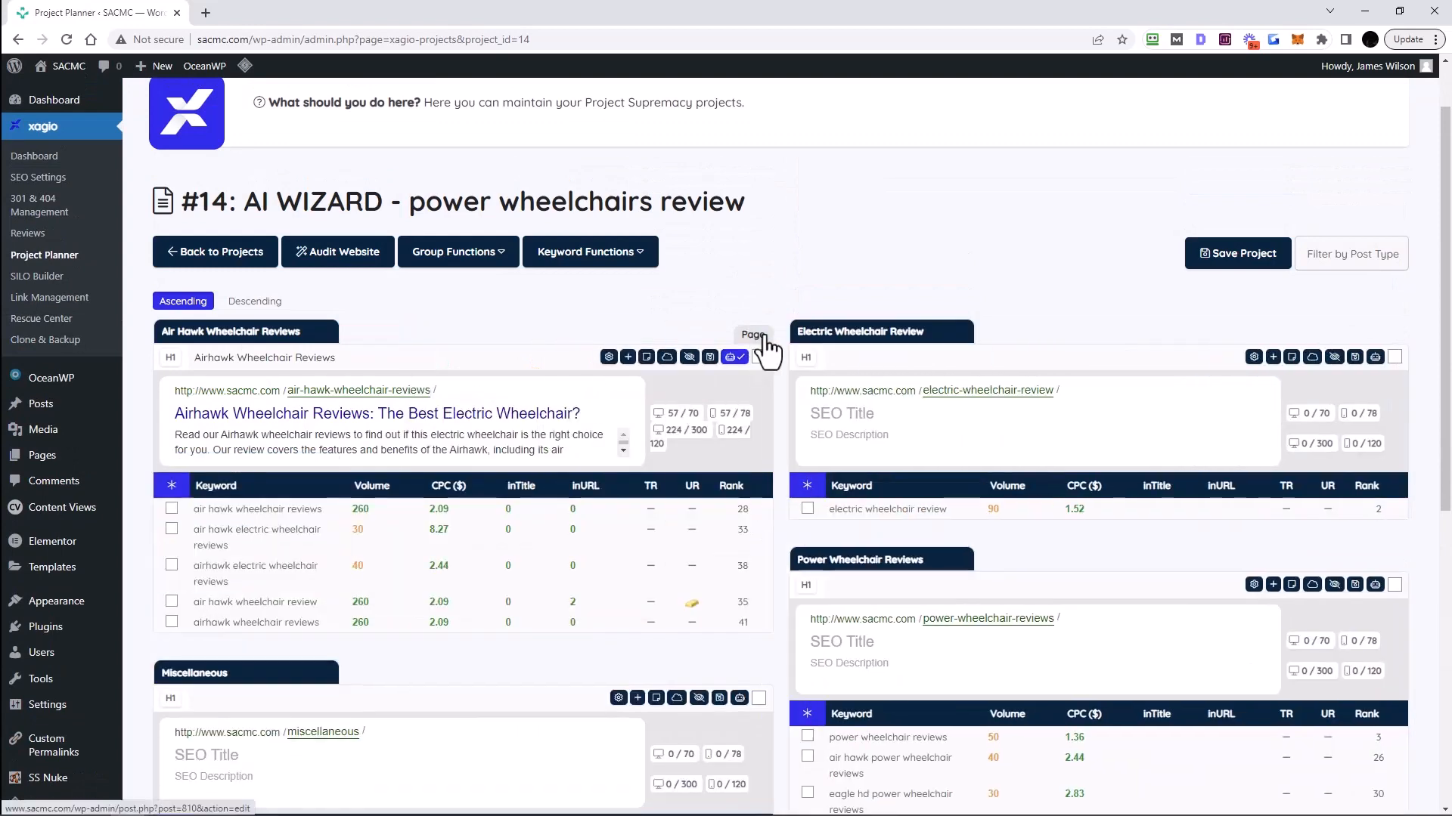
- Open the Airhawk page in the editor, move the Xagio box above OceanWP Settings, and update
{"action": "left_click", "coordinate": [751, 347]}
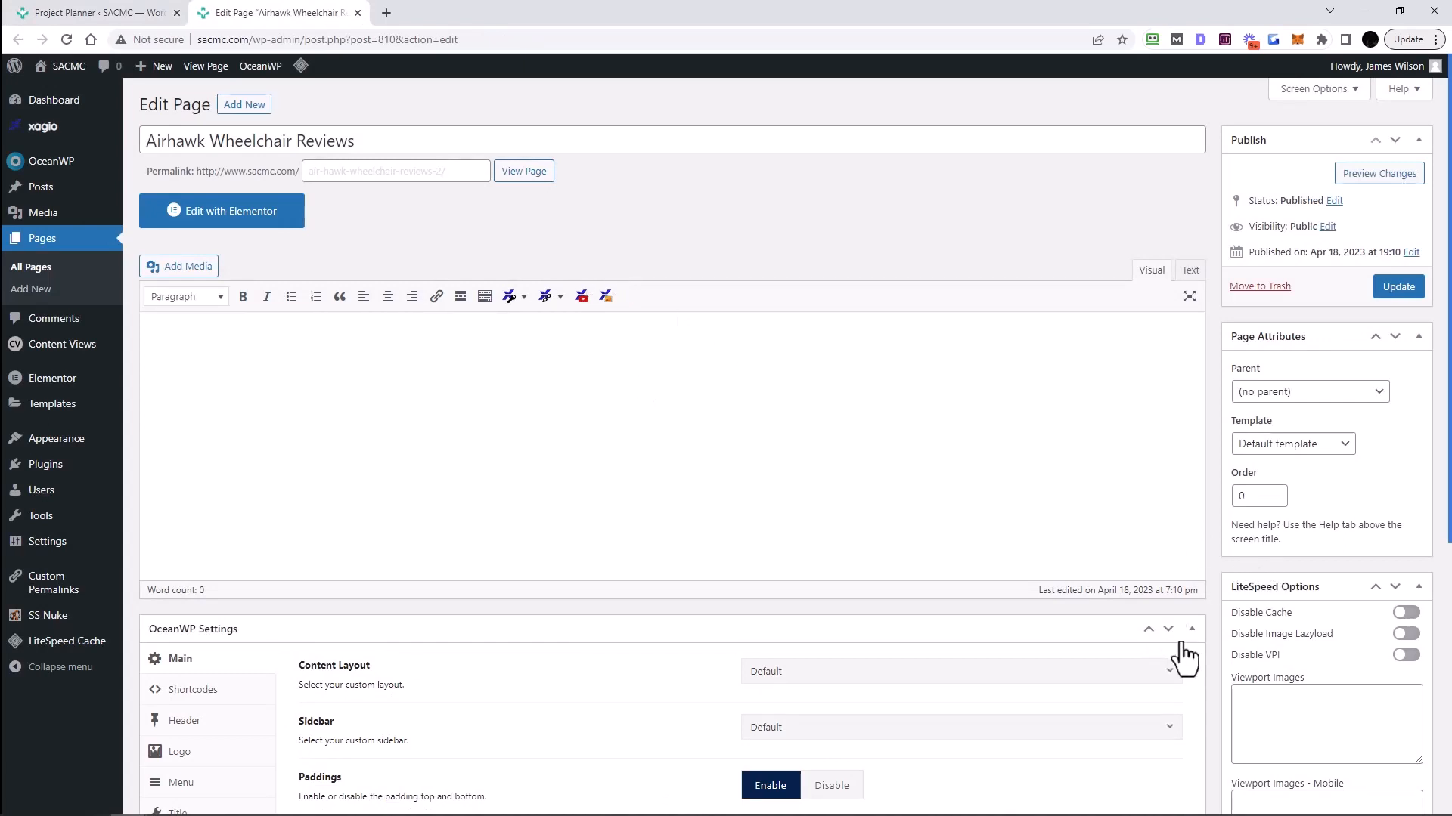
{"action": "scroll", "coordinate": [754, 496], "scroll_direction": "down", "scroll_amount": 3}
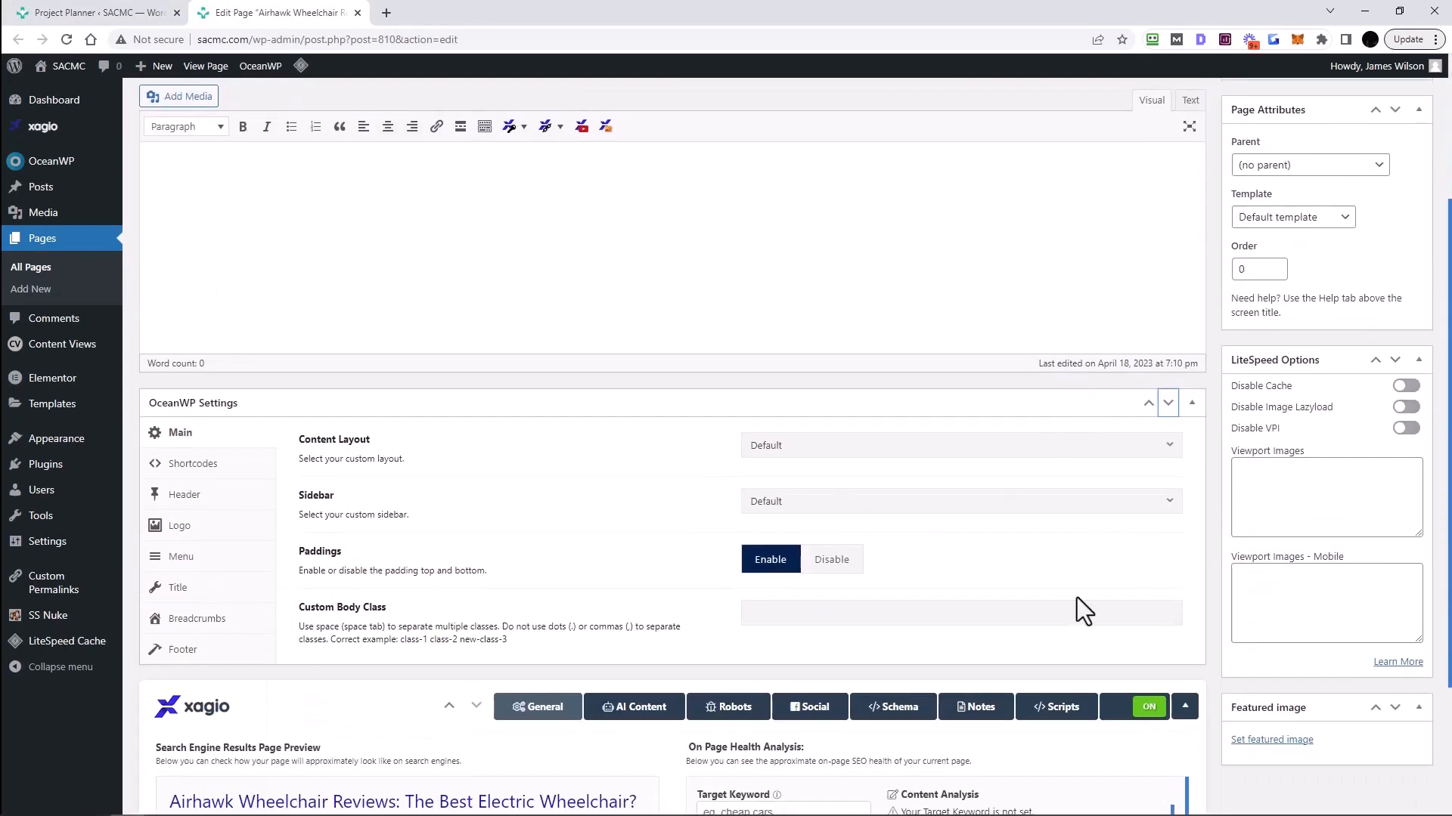
{"action": "left_click", "coordinate": [449, 706]}
{"action": "scroll", "coordinate": [408, 529], "scroll_direction": "up", "scroll_amount": 3}
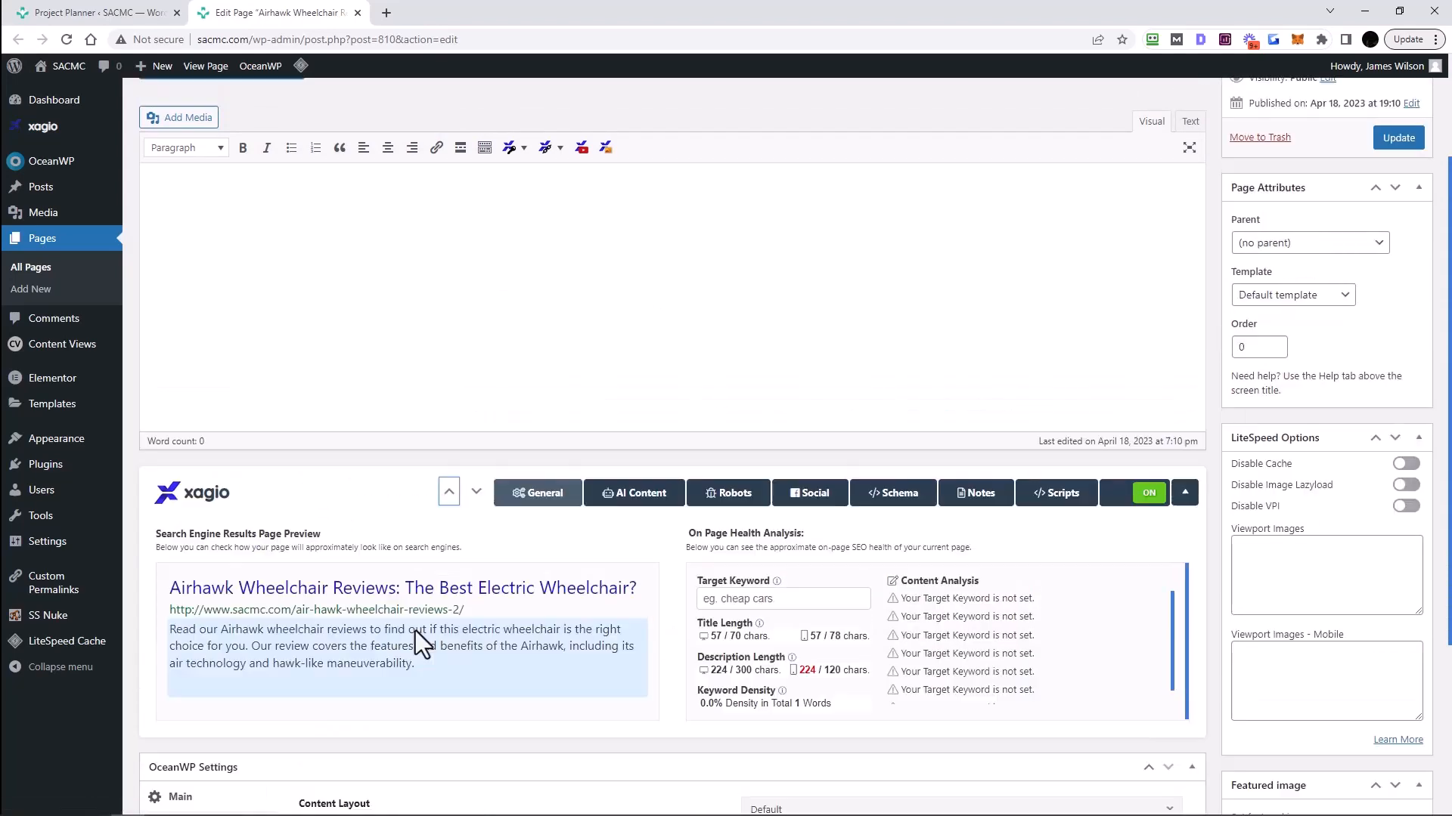
{"action": "scroll", "coordinate": [355, 335], "scroll_direction": "down", "scroll_amount": 2}
{"action": "scroll", "coordinate": [360, 318], "scroll_direction": "up", "scroll_amount": 2}
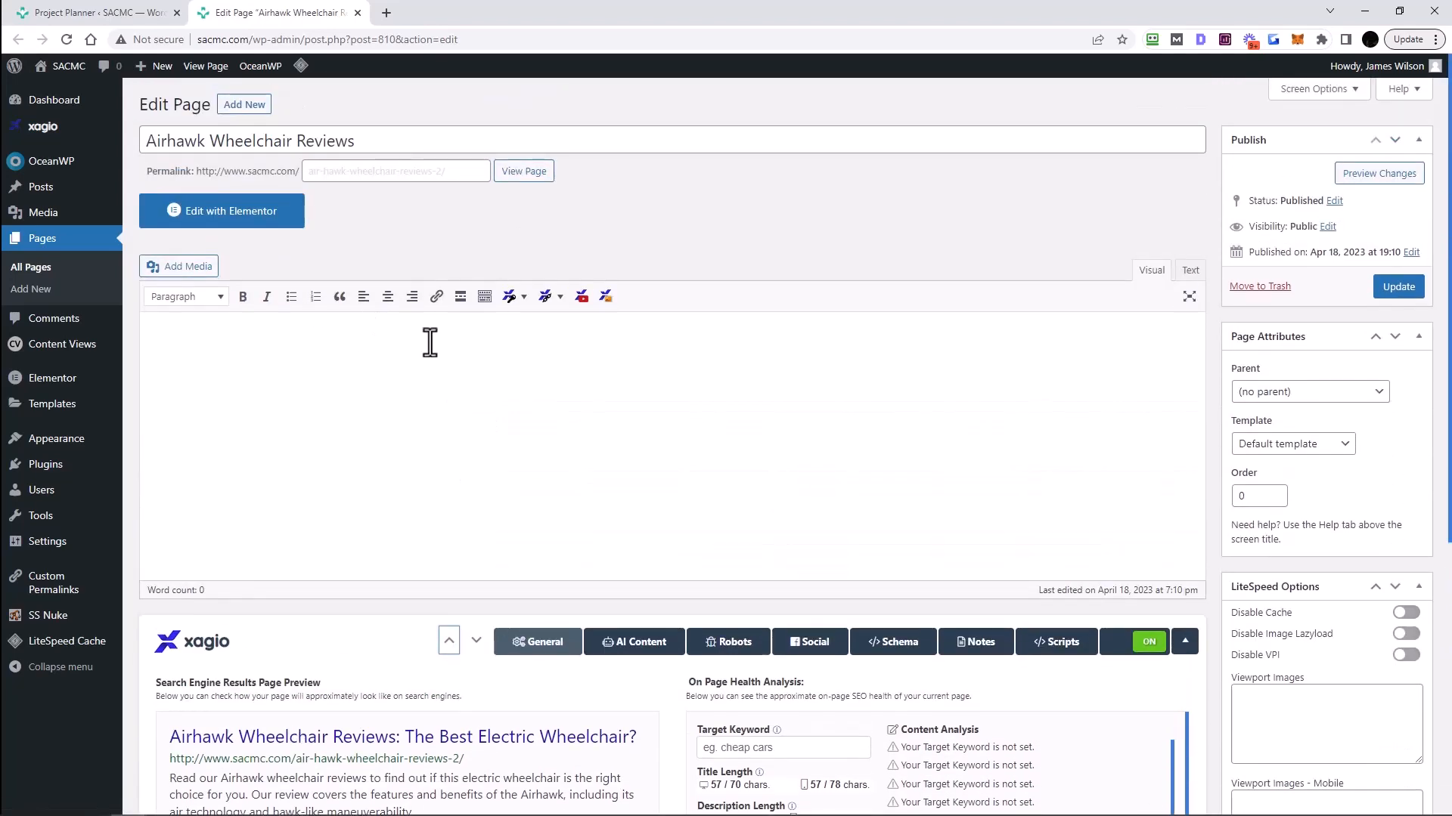
{"action": "scroll", "coordinate": [431, 340], "scroll_direction": "down", "scroll_amount": 2}
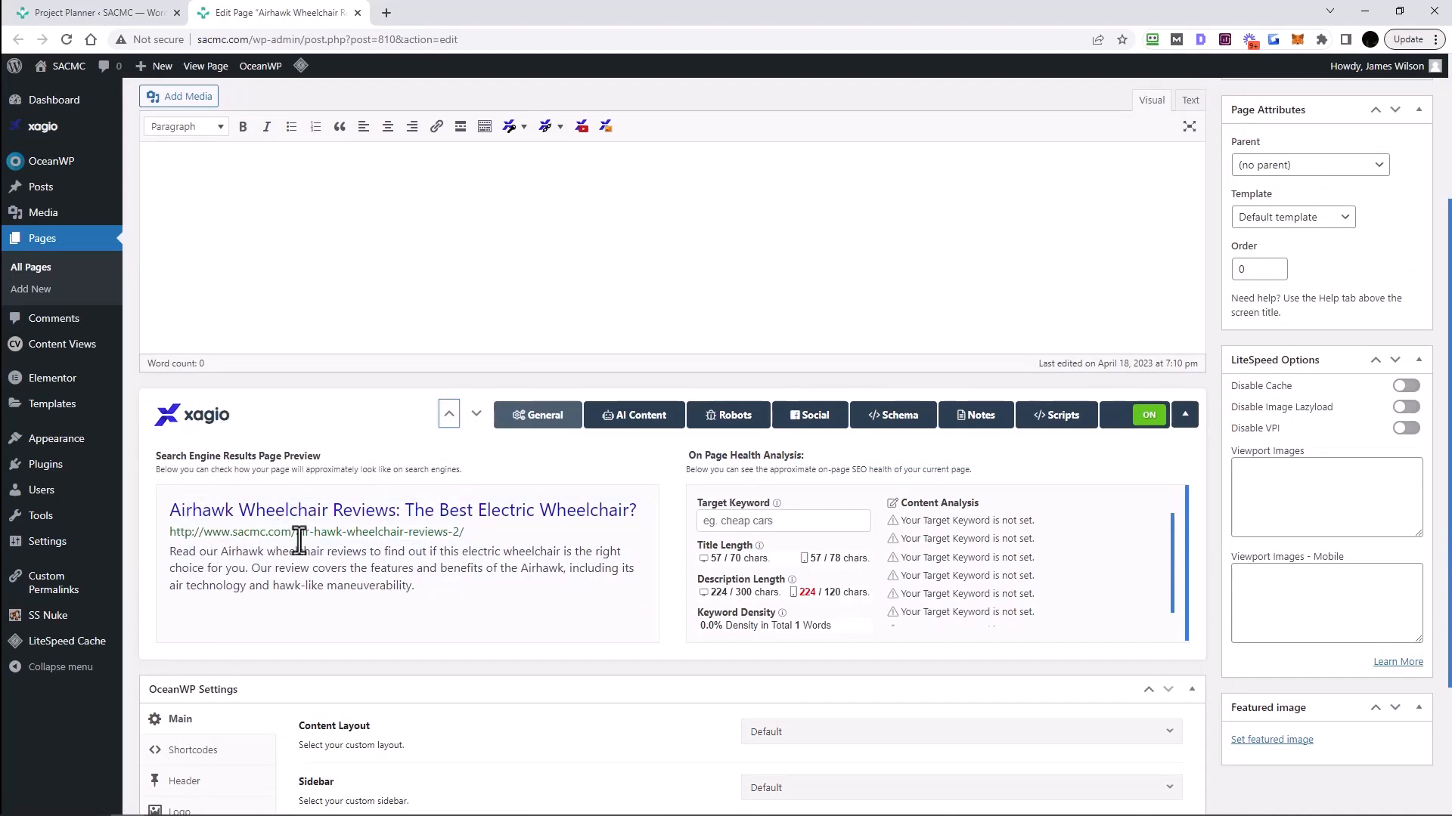
{"action": "scroll", "coordinate": [374, 597], "scroll_direction": "up", "scroll_amount": 2}
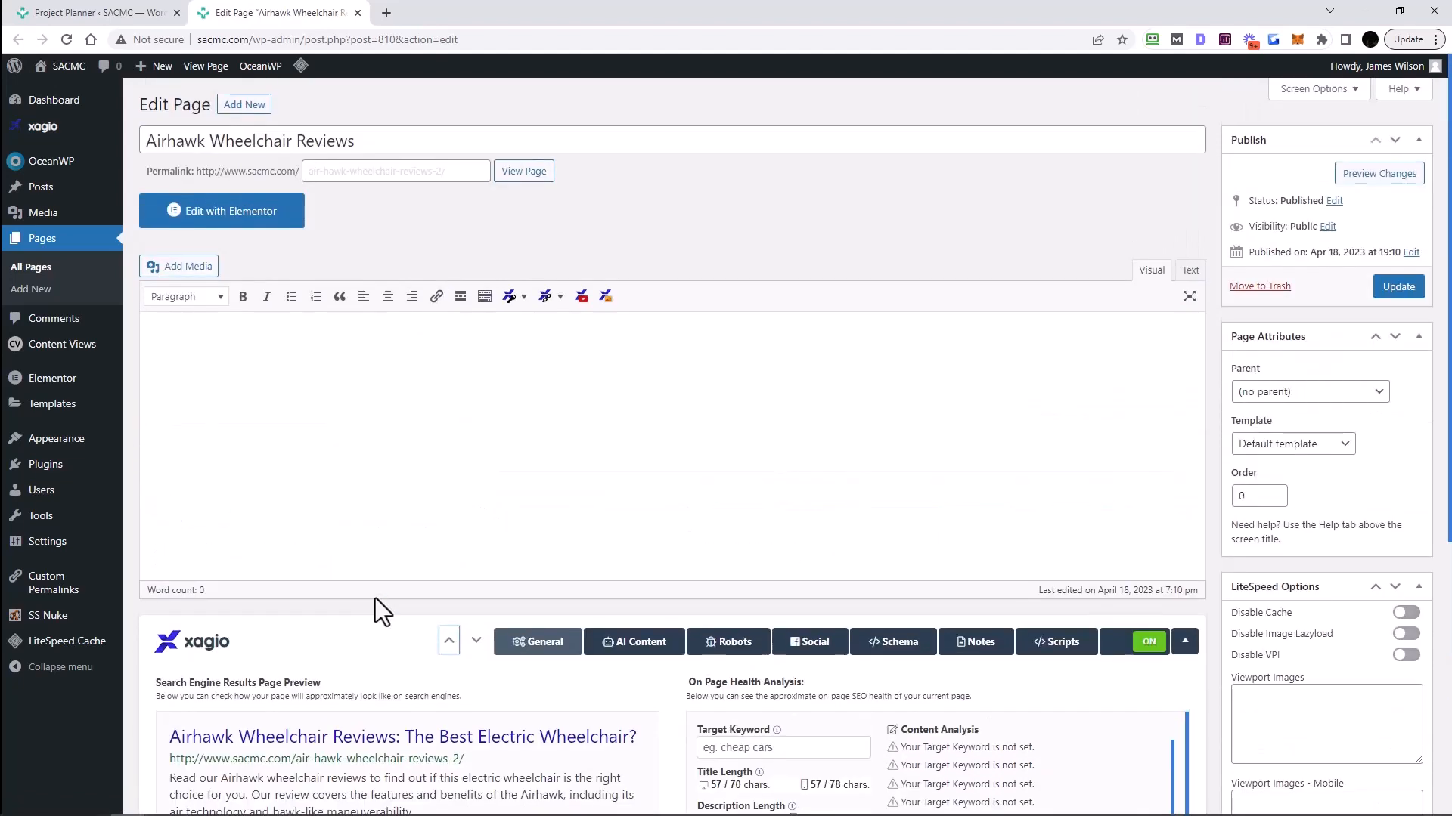
{"action": "left_click", "coordinate": [1398, 288]}
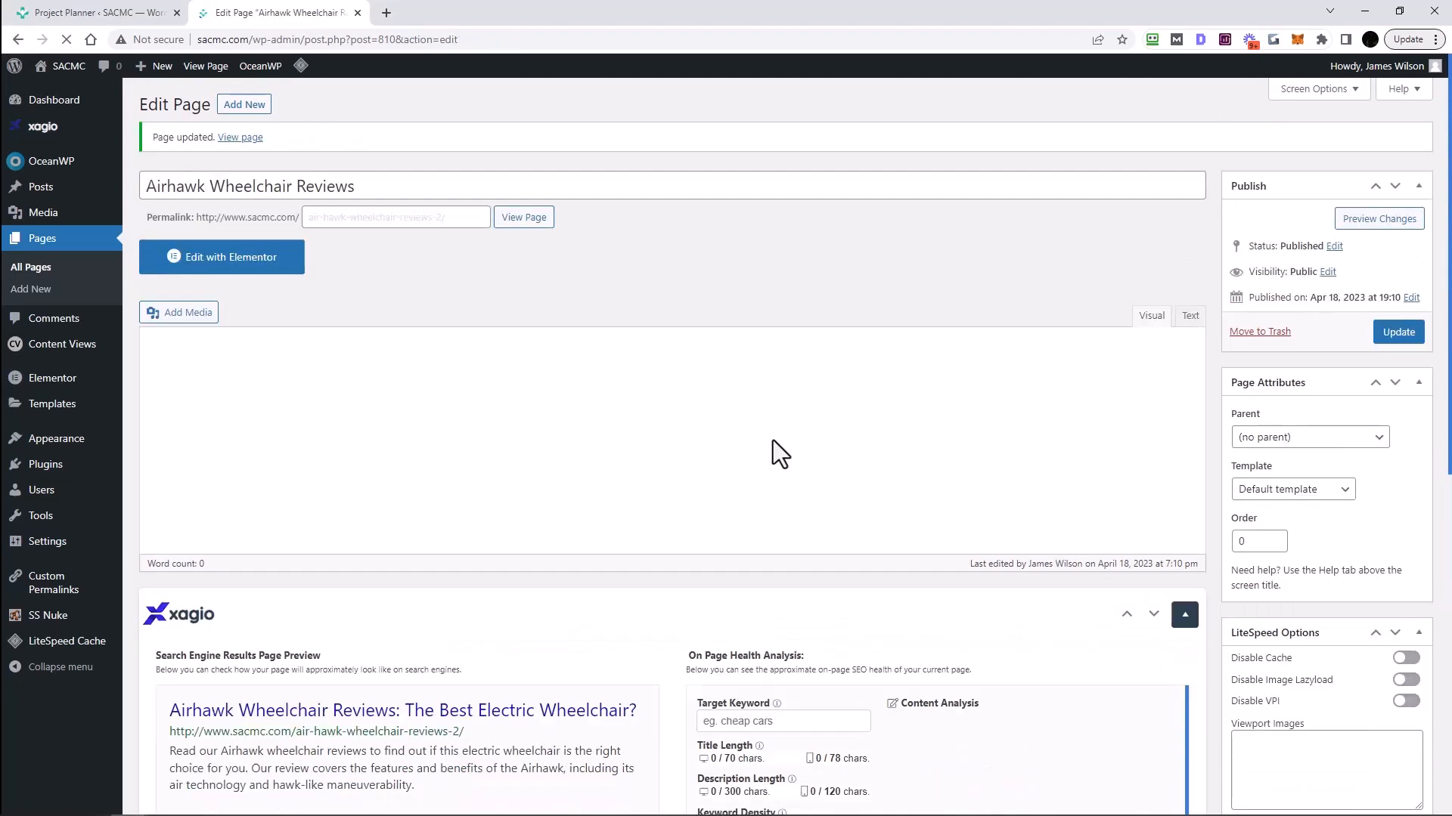
- Request Generate Blog Content from Xagio's AI Content tab and confirm spending AI credits
{"action": "scroll", "coordinate": [868, 414], "scroll_direction": "down", "scroll_amount": 3}
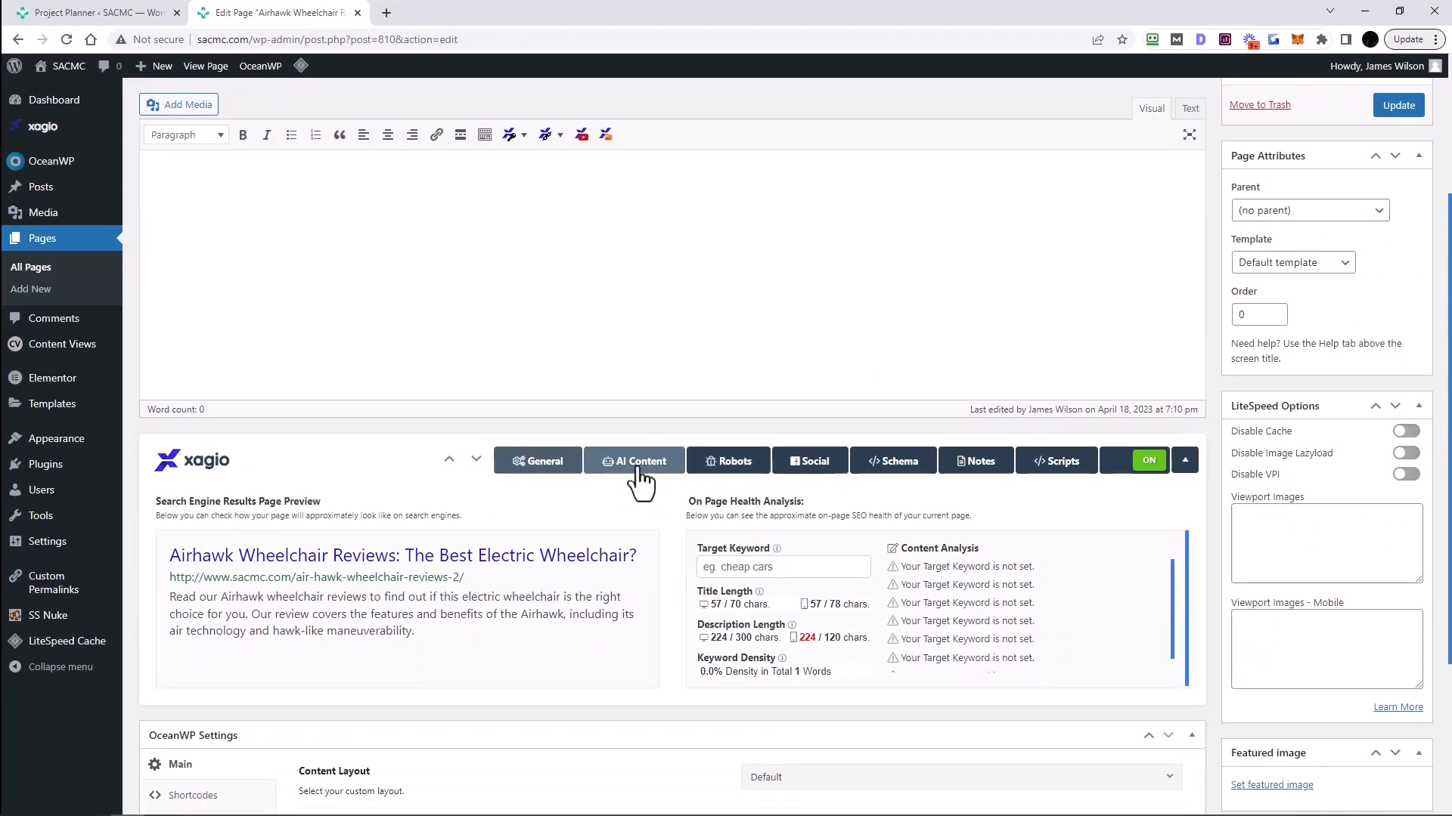
{"action": "left_click", "coordinate": [639, 468]}
{"action": "scroll", "coordinate": [209, 390], "scroll_direction": "up", "scroll_amount": 3}
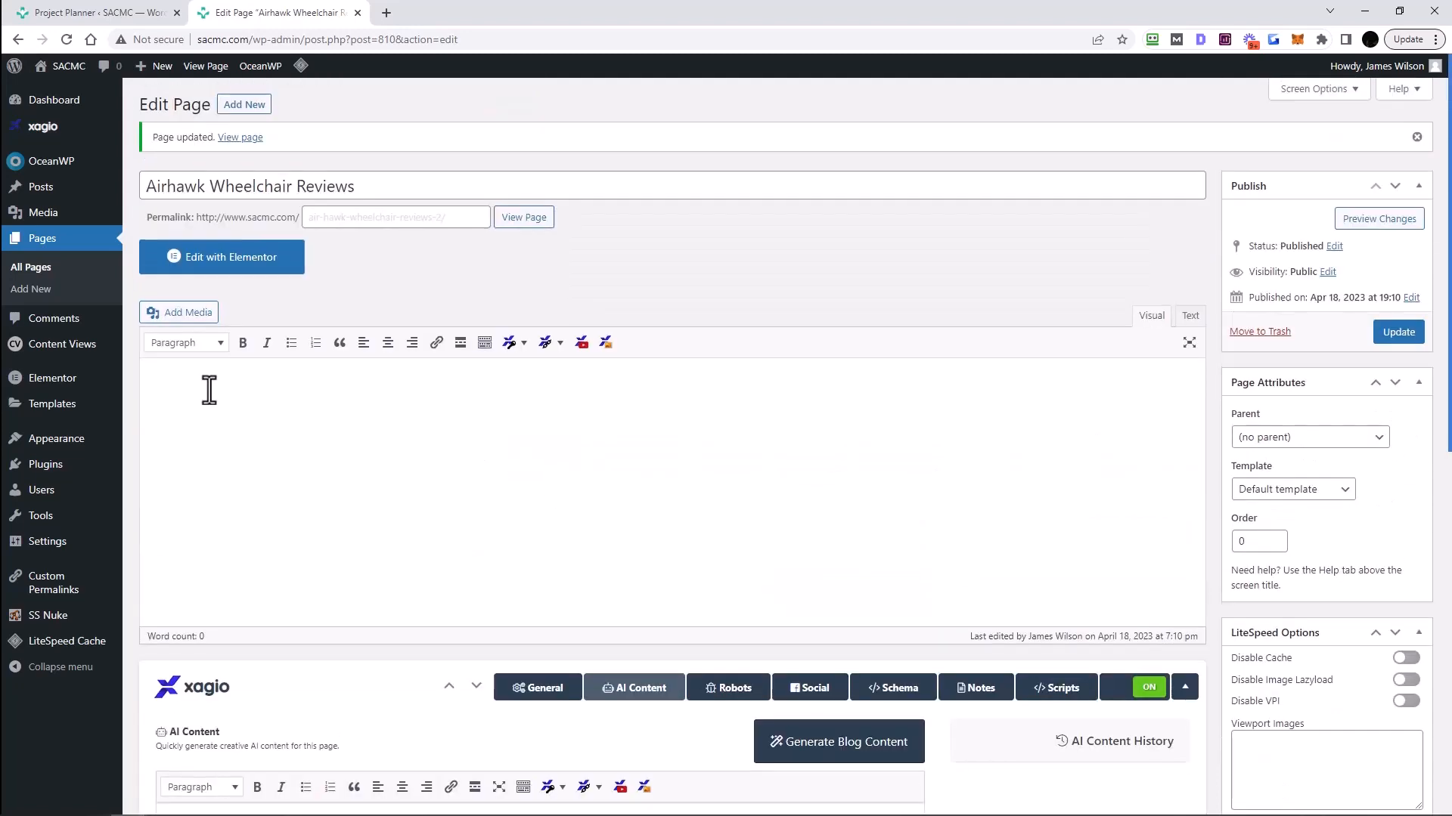
{"action": "scroll", "coordinate": [846, 386], "scroll_direction": "down", "scroll_amount": 4}
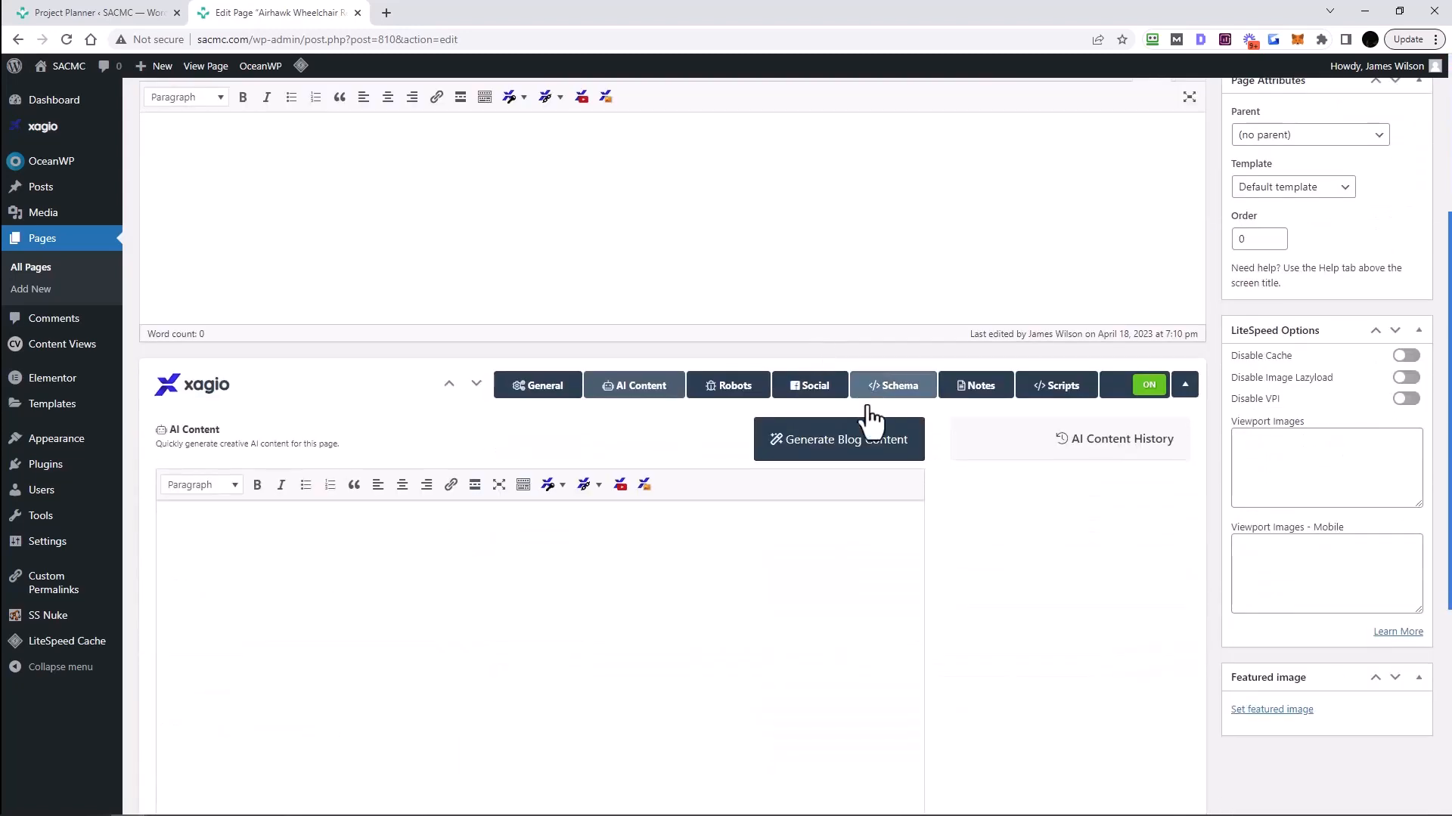
{"action": "left_click", "coordinate": [832, 446]}
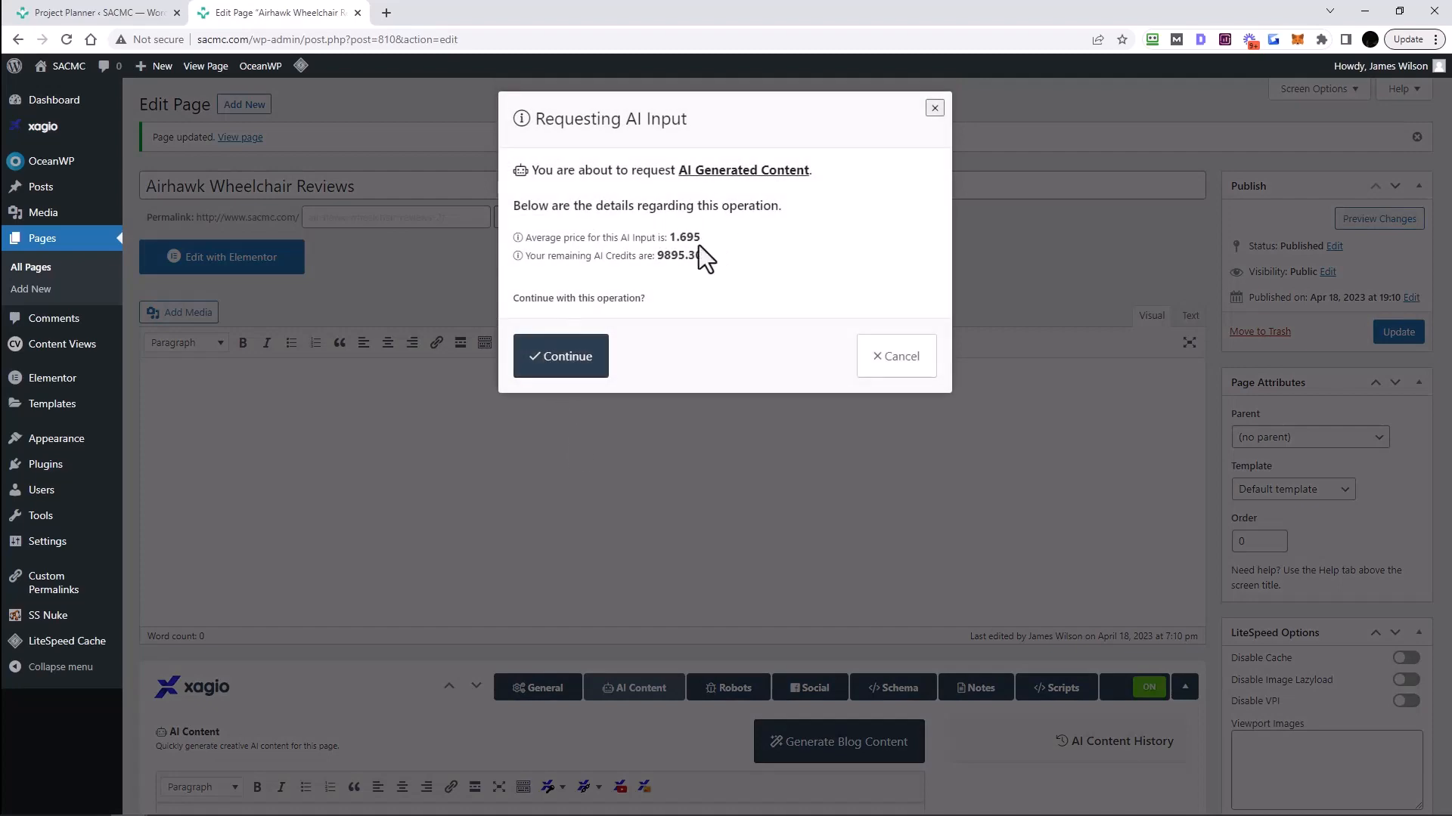
{"action": "left_click", "coordinate": [565, 370]}
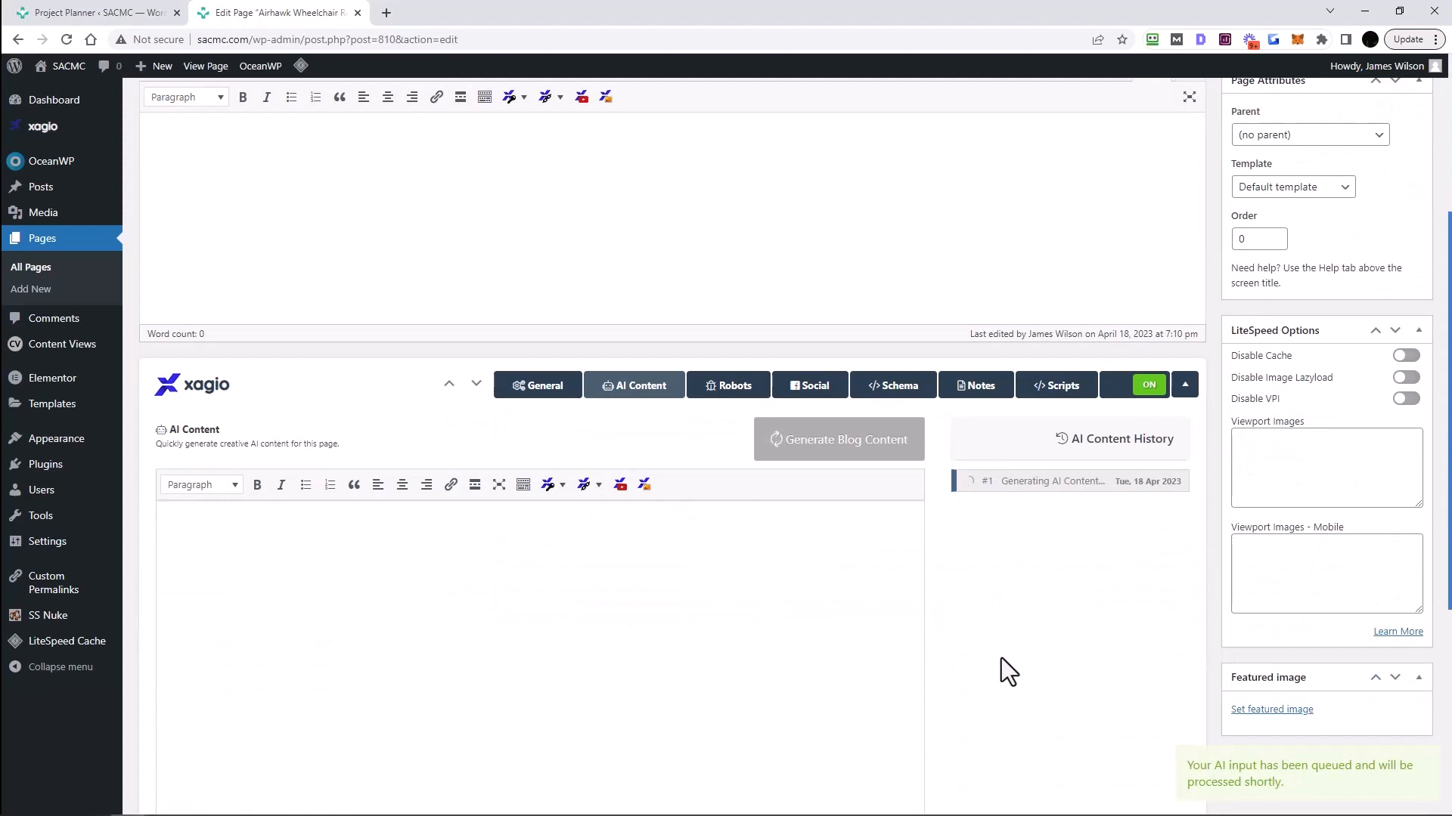
{"action": "scroll", "coordinate": [1001, 658], "scroll_direction": "down", "scroll_amount": 1}
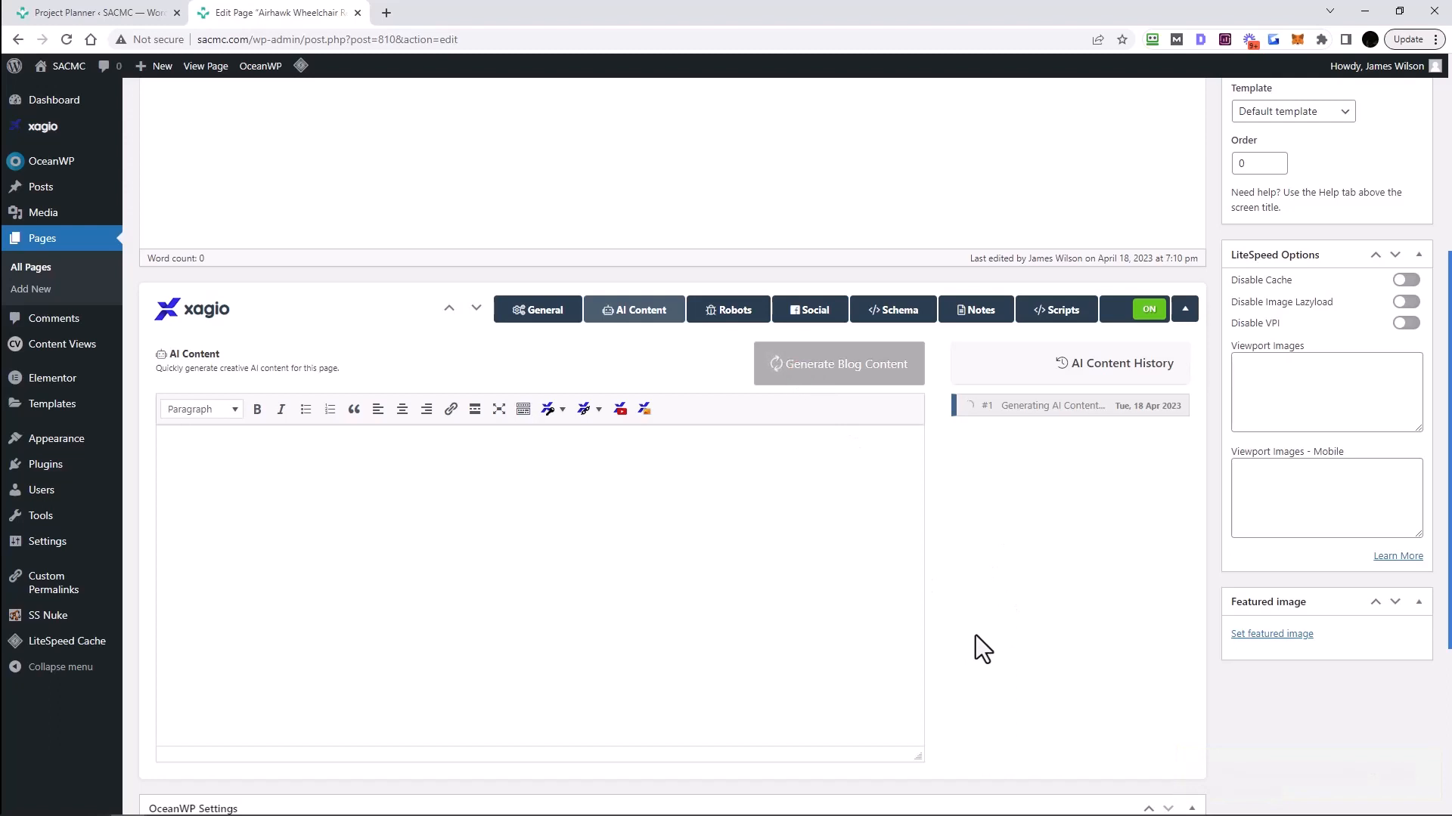
{"action": "scroll", "coordinate": [975, 643], "scroll_direction": "up", "scroll_amount": 3}
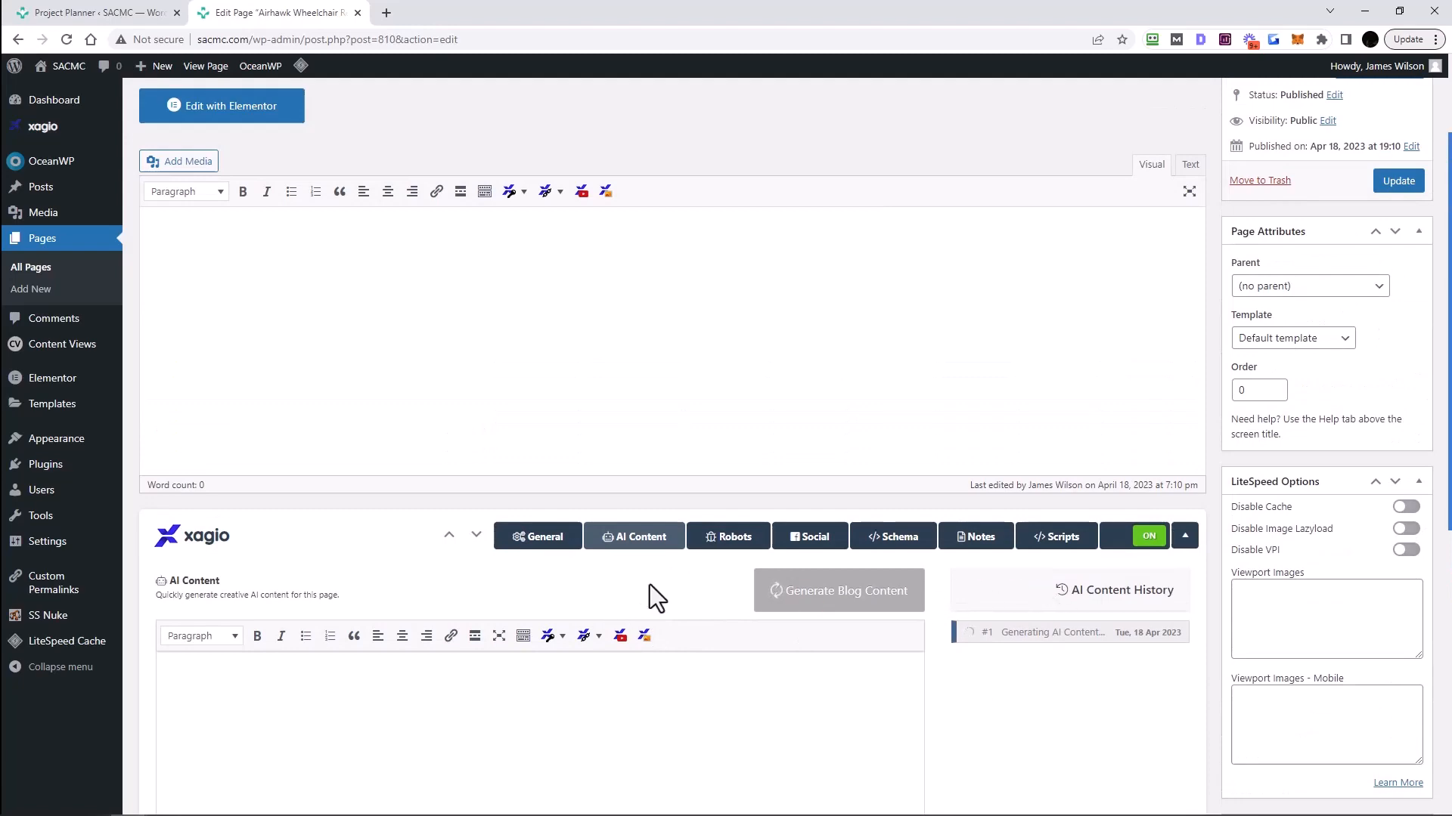
{"action": "left_click", "coordinate": [76, 13]}
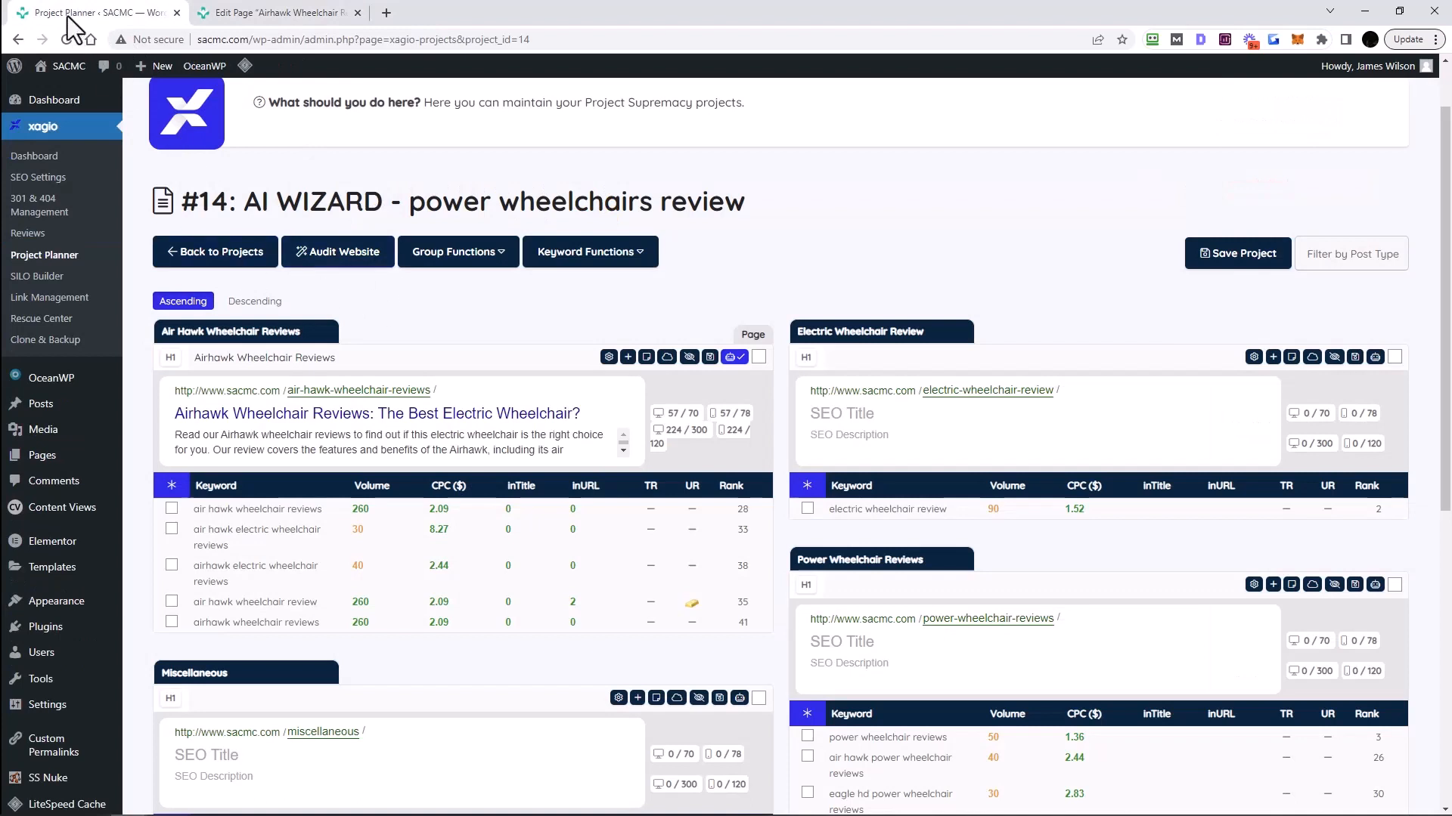
{"action": "scroll", "coordinate": [275, 541], "scroll_direction": "down", "scroll_amount": 1}
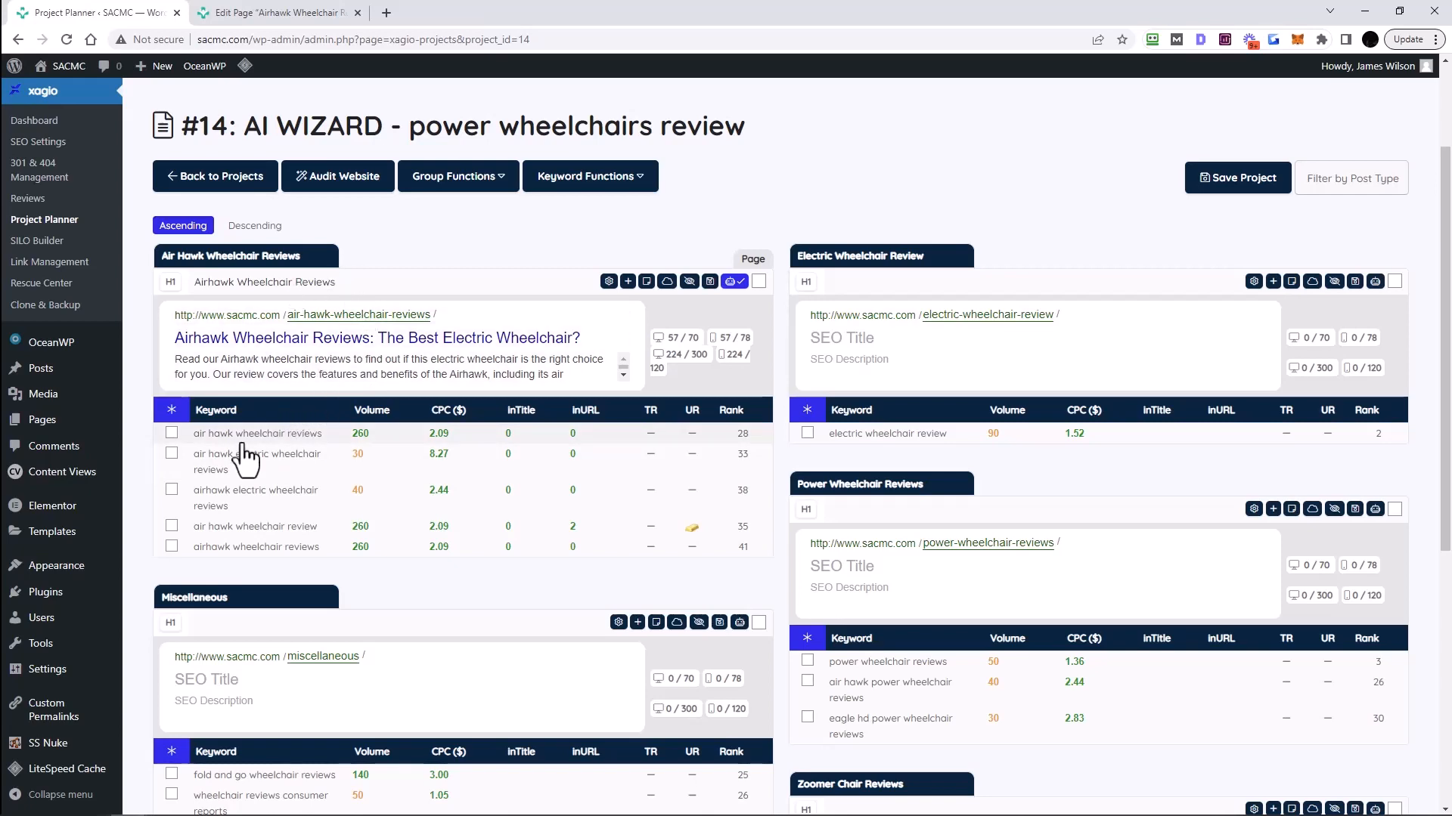
{"action": "left_click", "coordinate": [296, 16]}
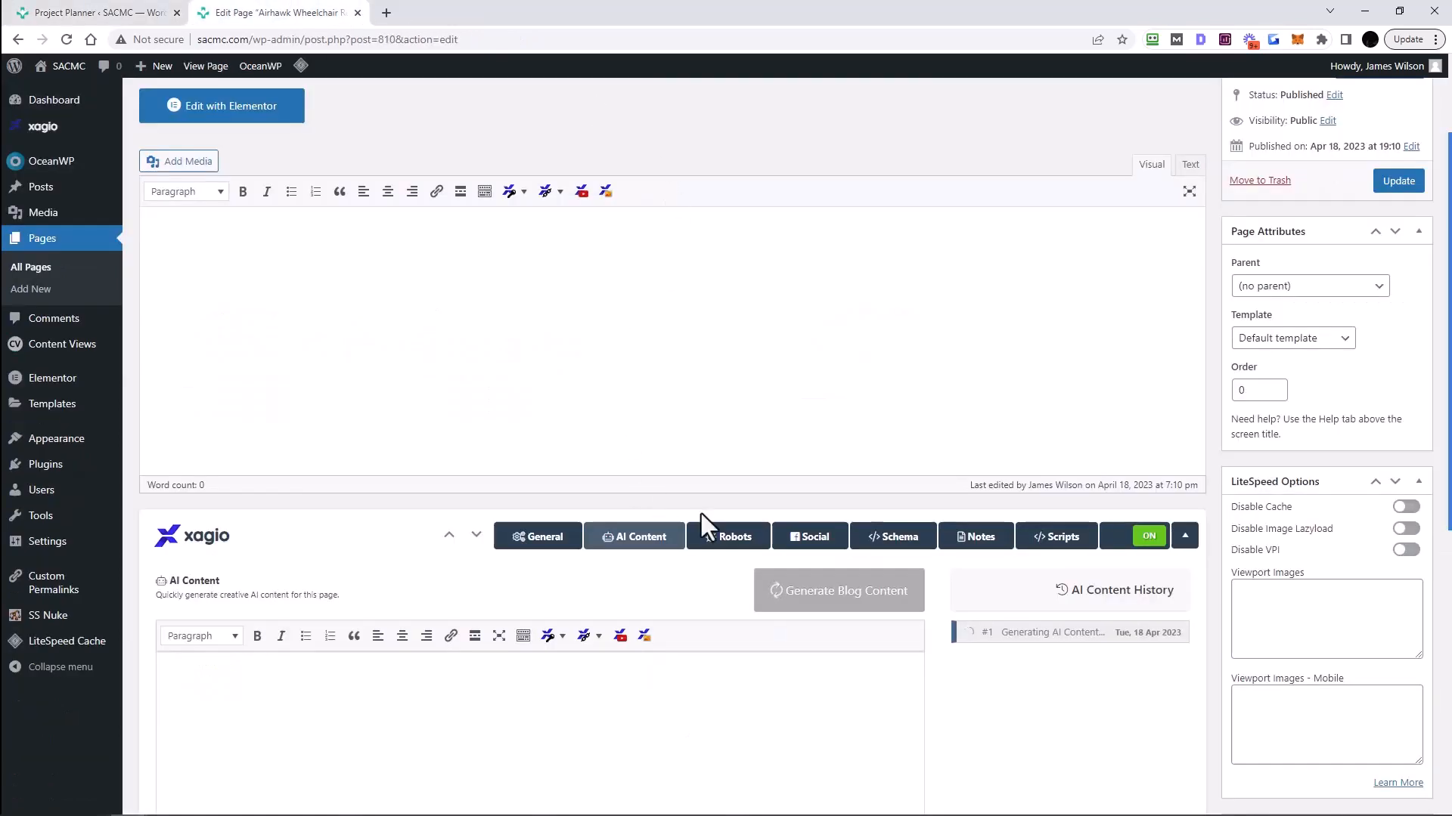
{"action": "scroll", "coordinate": [505, 265], "scroll_direction": "up", "scroll_amount": 2}
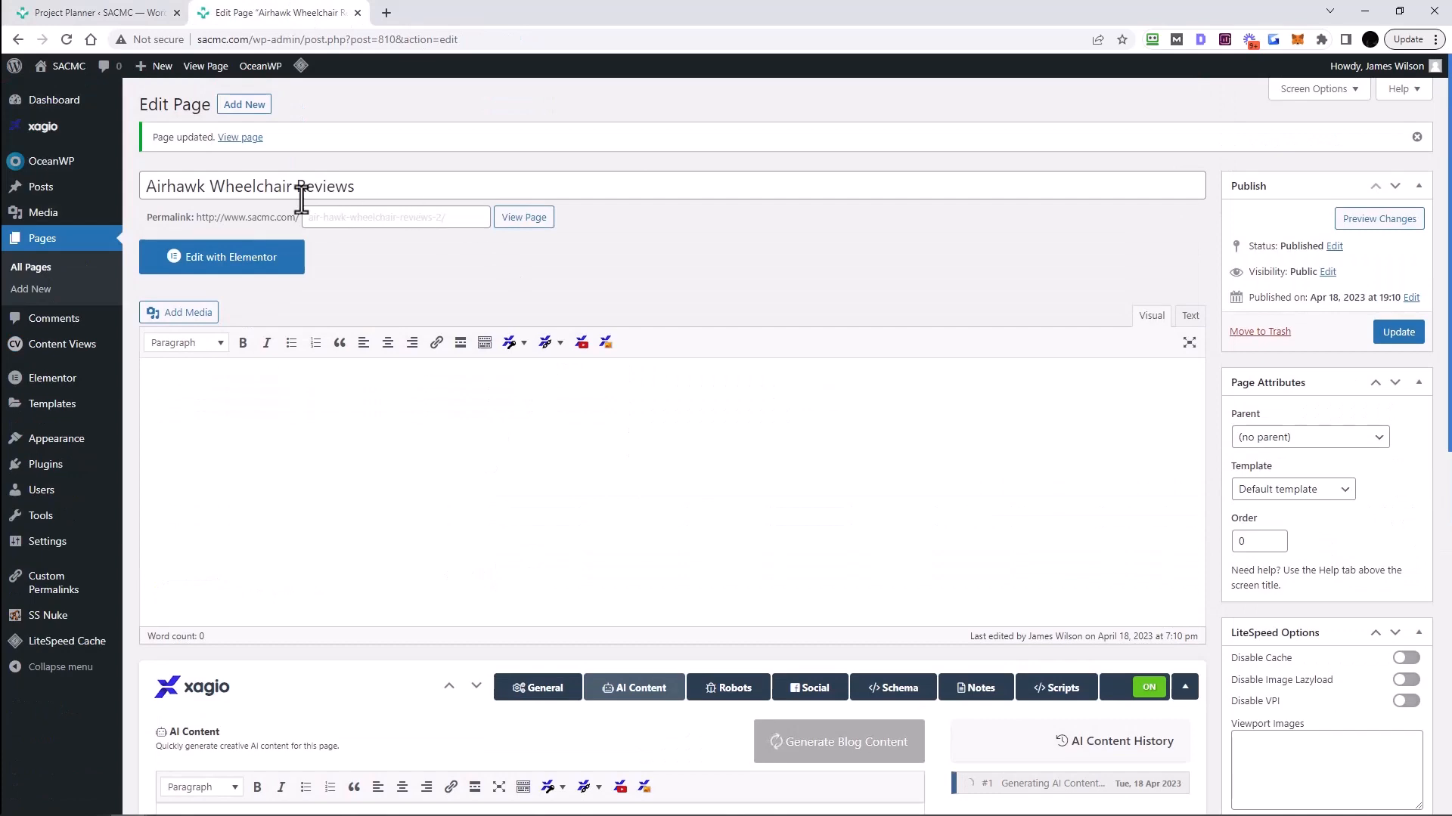
{"action": "left_click", "coordinate": [124, 13]}
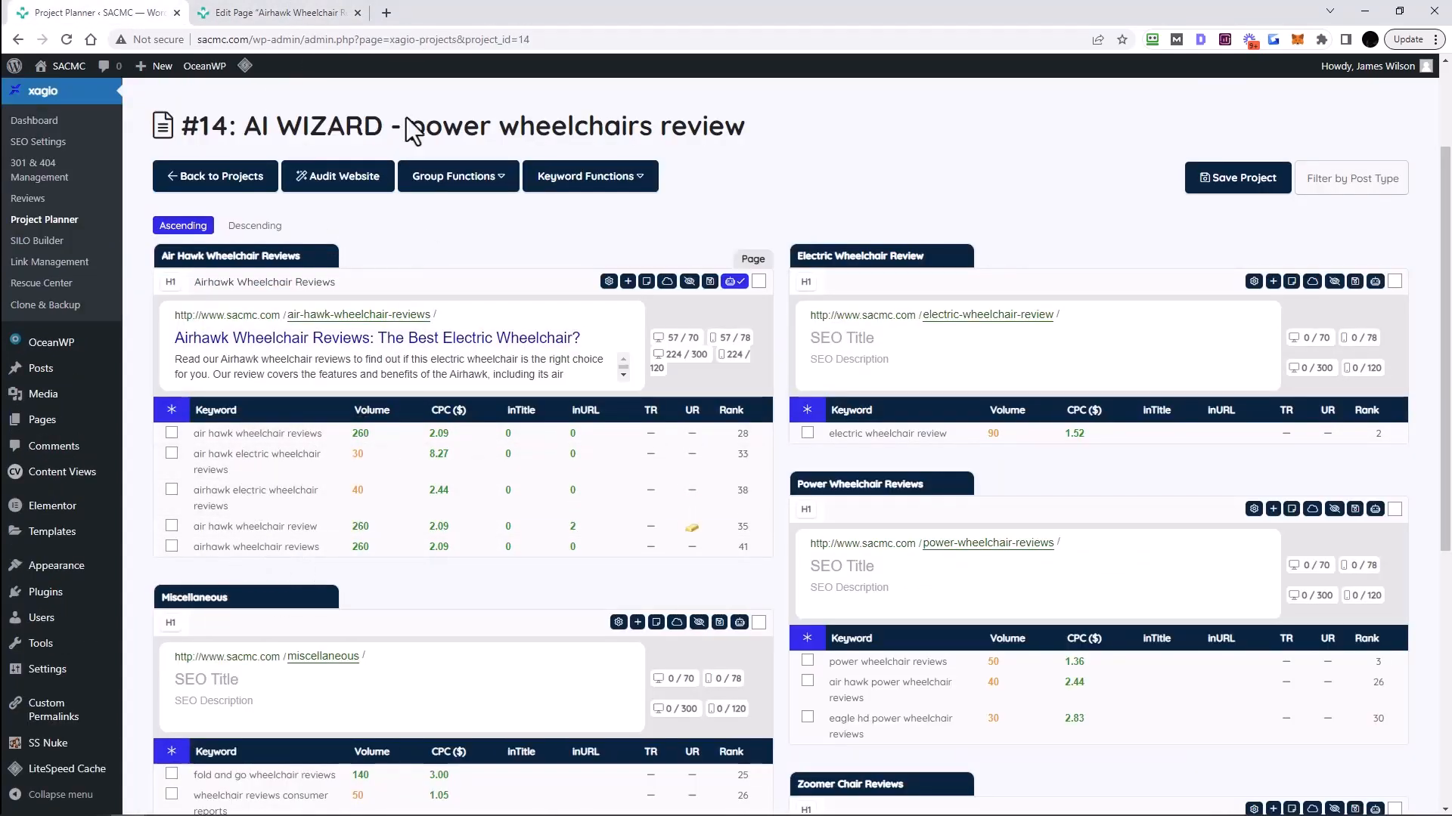
{"action": "left_click", "coordinate": [298, 13]}
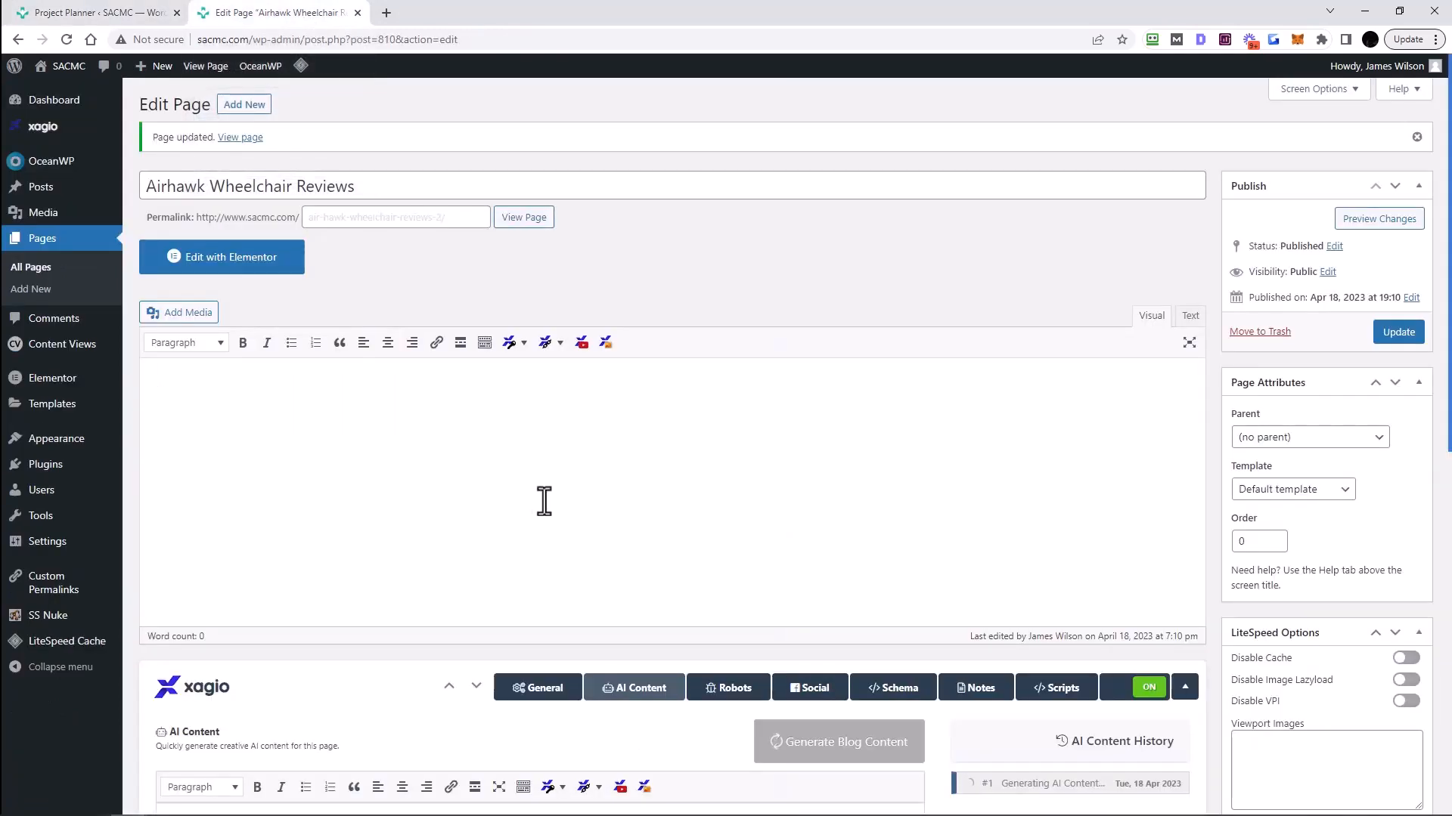
- Delete the generated outline text up through '1250 Words of Content:' from the AI article
{"action": "scroll", "coordinate": [617, 482], "scroll_direction": "down", "scroll_amount": 3}
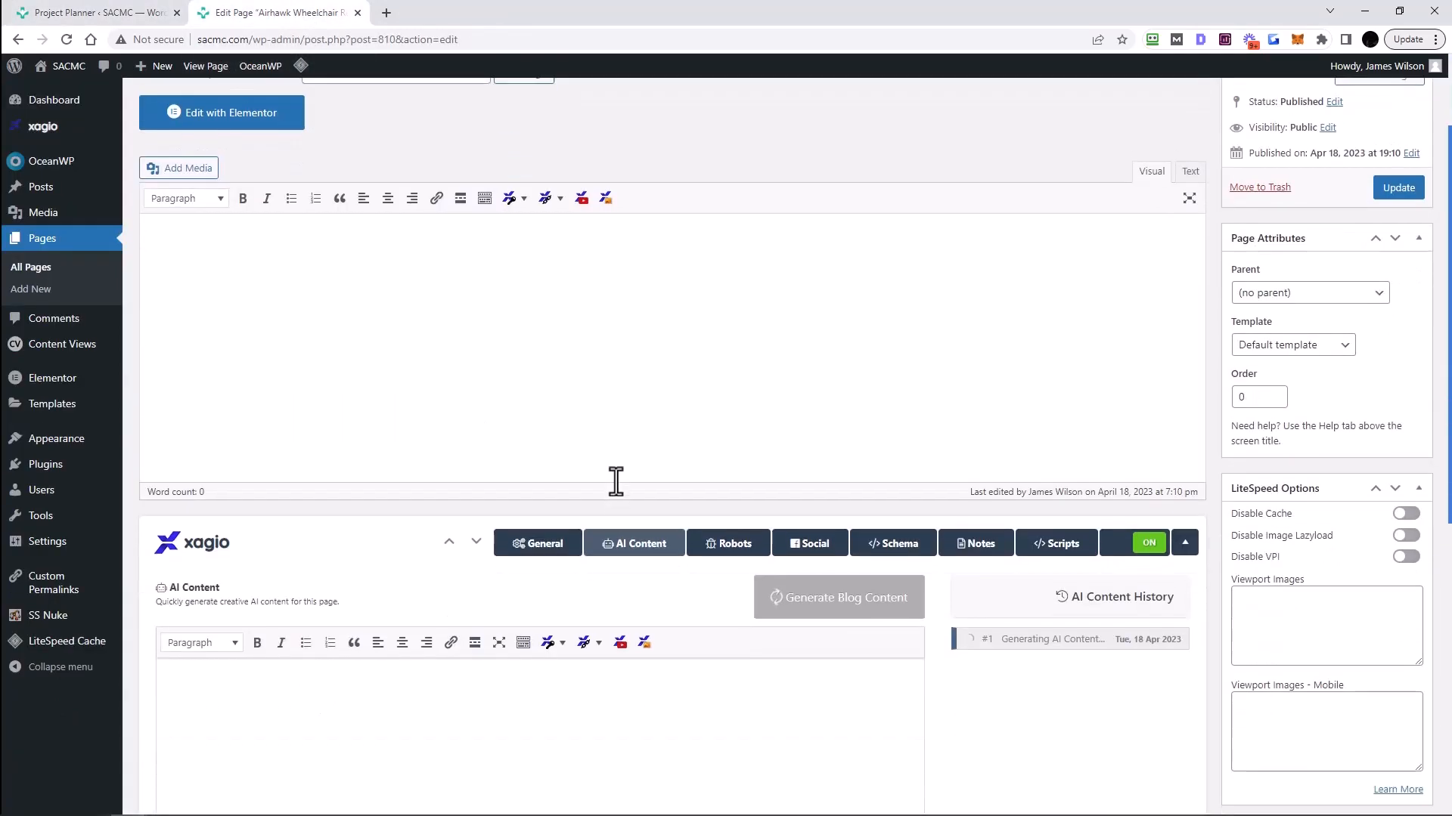
{"action": "scroll", "coordinate": [461, 438], "scroll_direction": "up", "scroll_amount": 2}
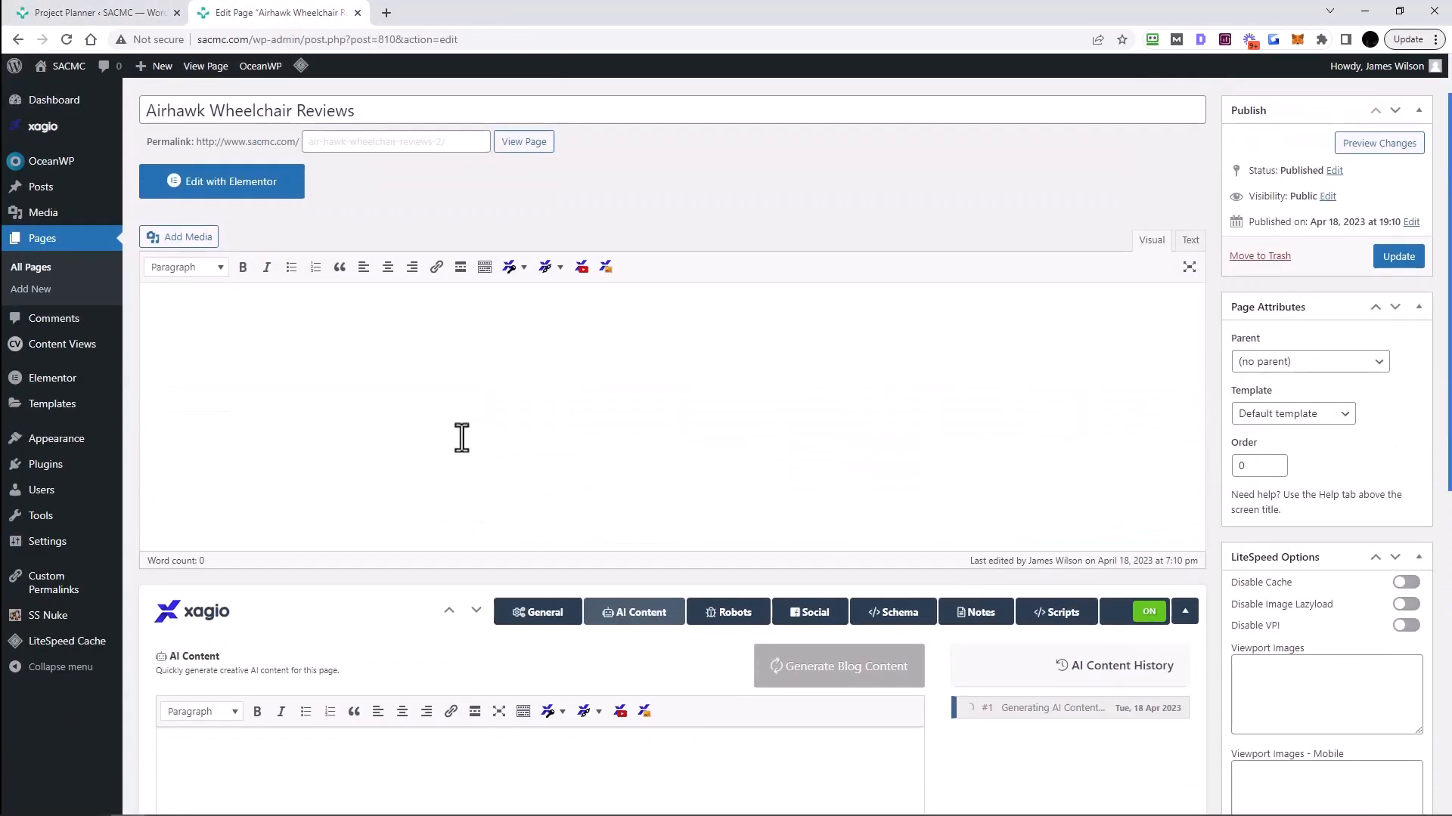
{"action": "scroll", "coordinate": [463, 484], "scroll_direction": "down", "scroll_amount": 3}
{"action": "scroll", "coordinate": [416, 491], "scroll_direction": "down", "scroll_amount": 3}
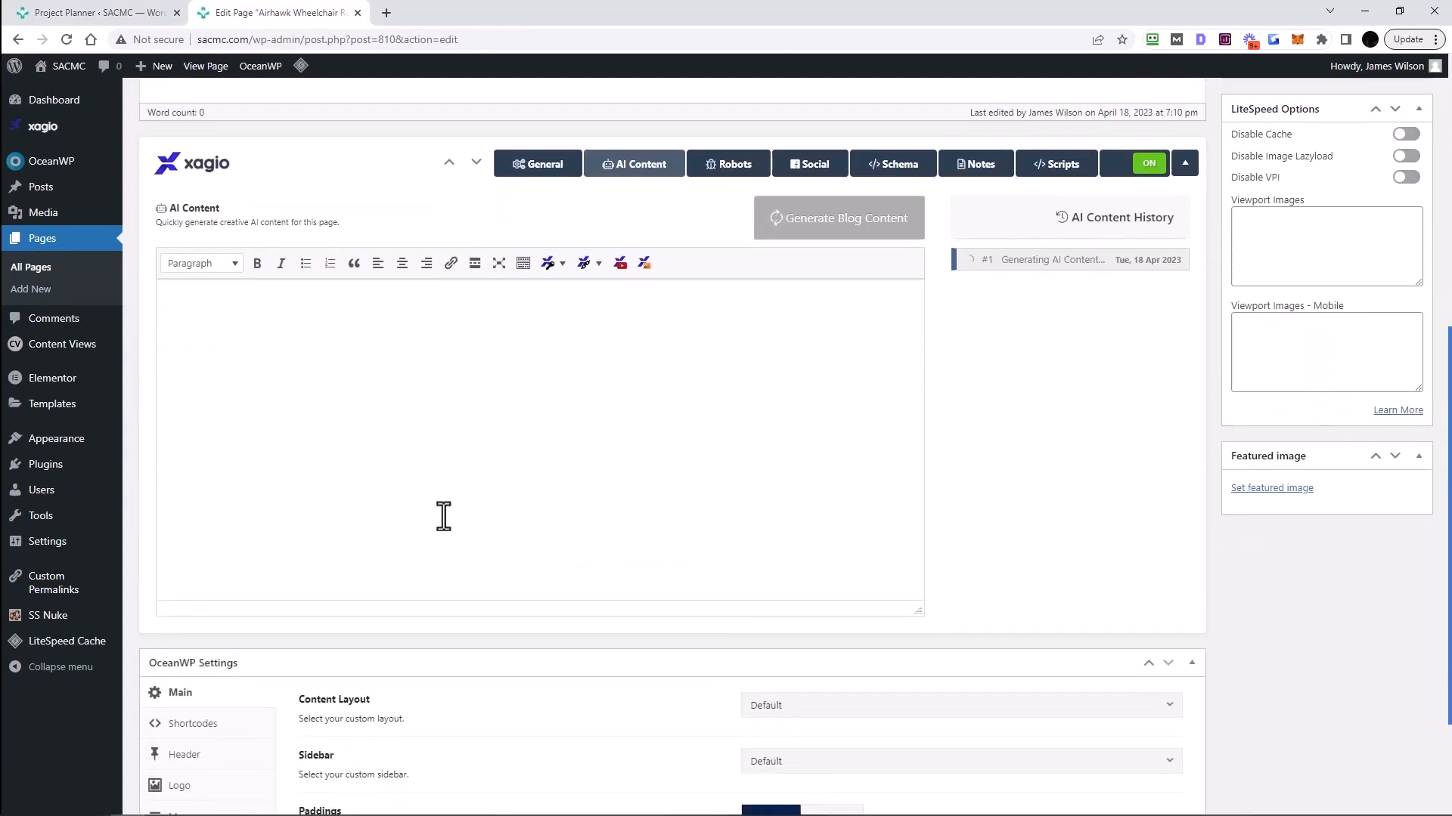
{"action": "scroll", "coordinate": [454, 577], "scroll_direction": "up", "scroll_amount": 4}
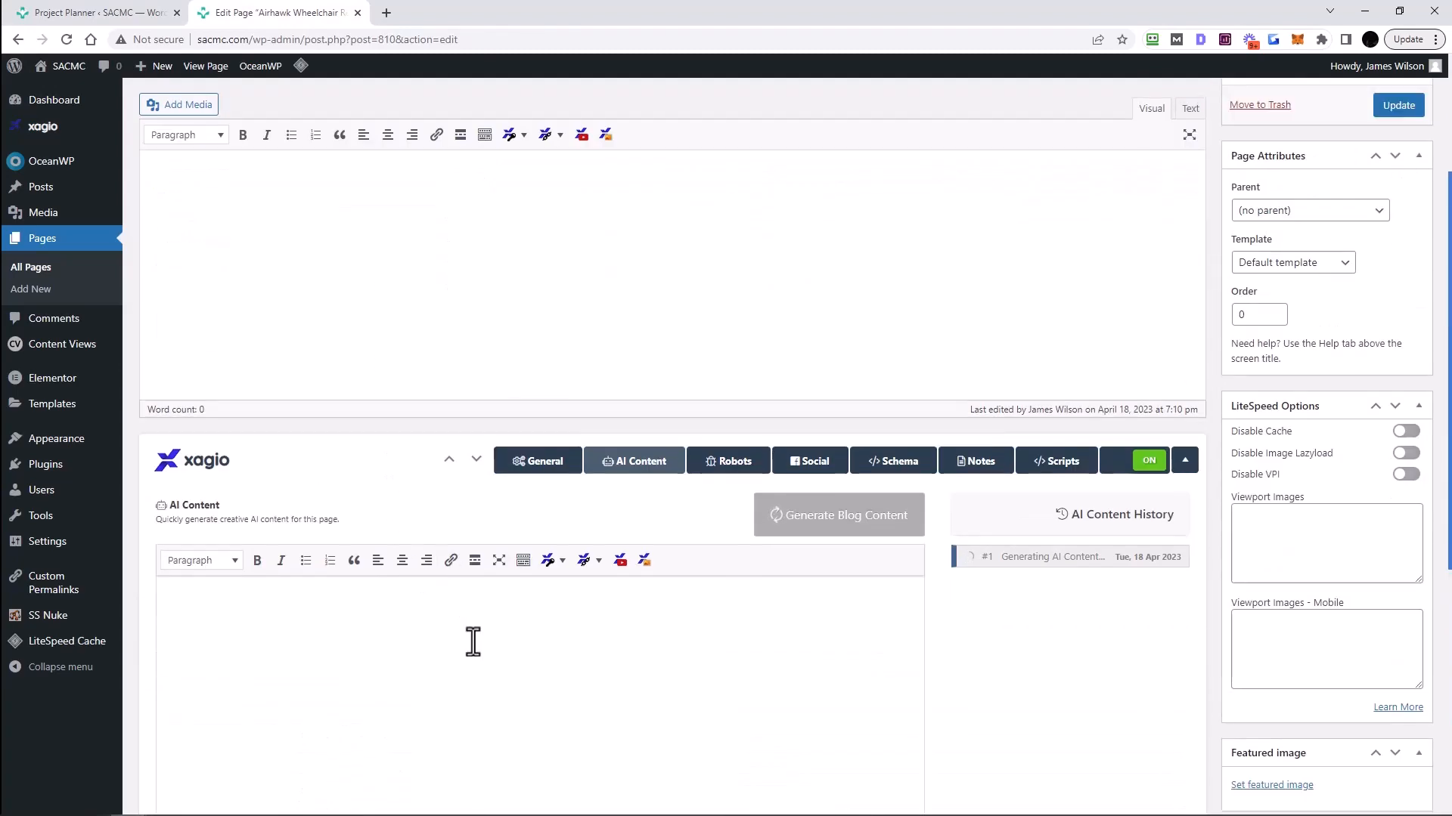
{"action": "scroll", "coordinate": [474, 639], "scroll_direction": "down", "scroll_amount": 3}
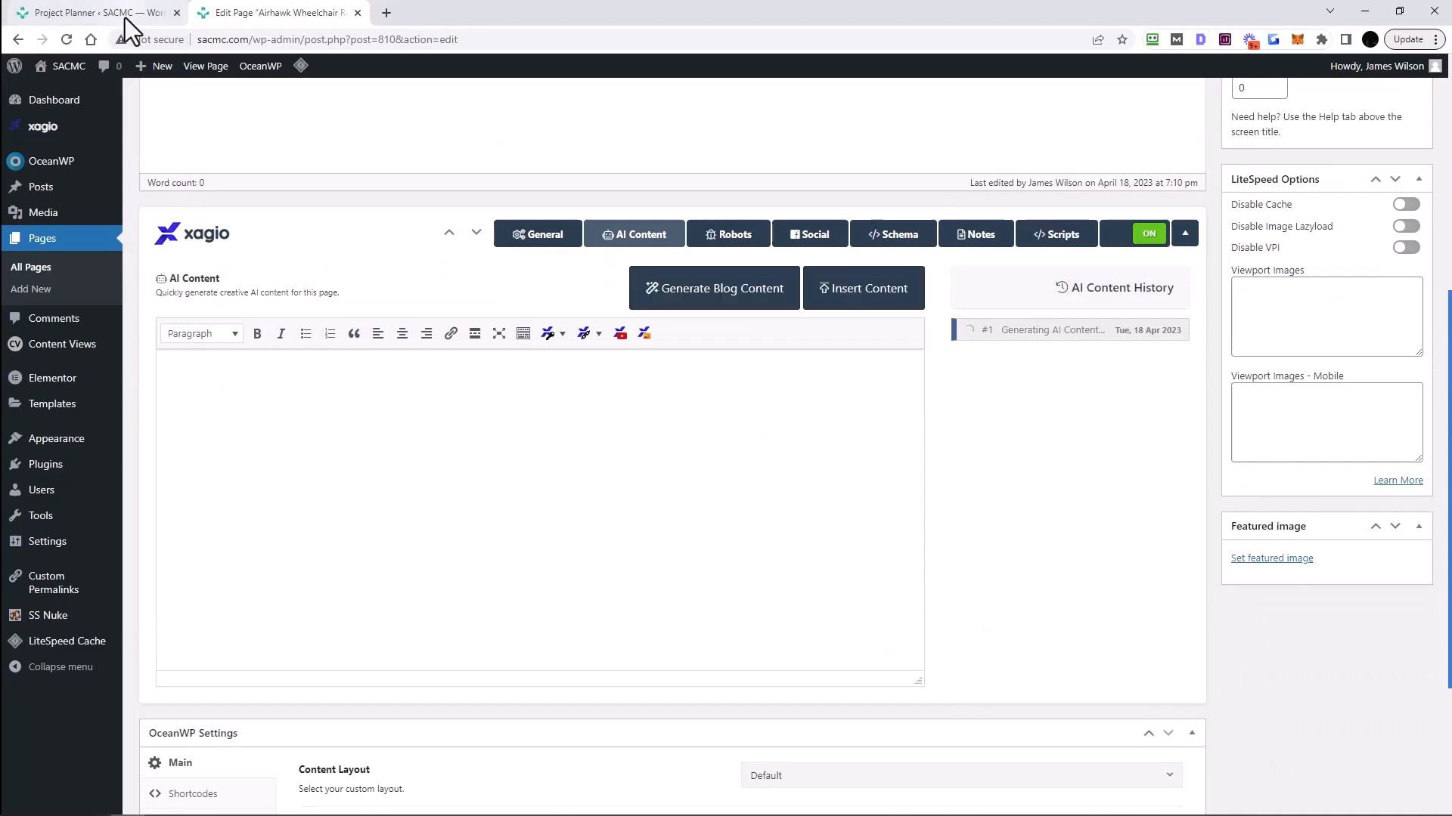
{"action": "scroll", "coordinate": [884, 522], "scroll_direction": "up", "scroll_amount": 1}
{"action": "scroll", "coordinate": [710, 526], "scroll_direction": "down", "scroll_amount": 2}
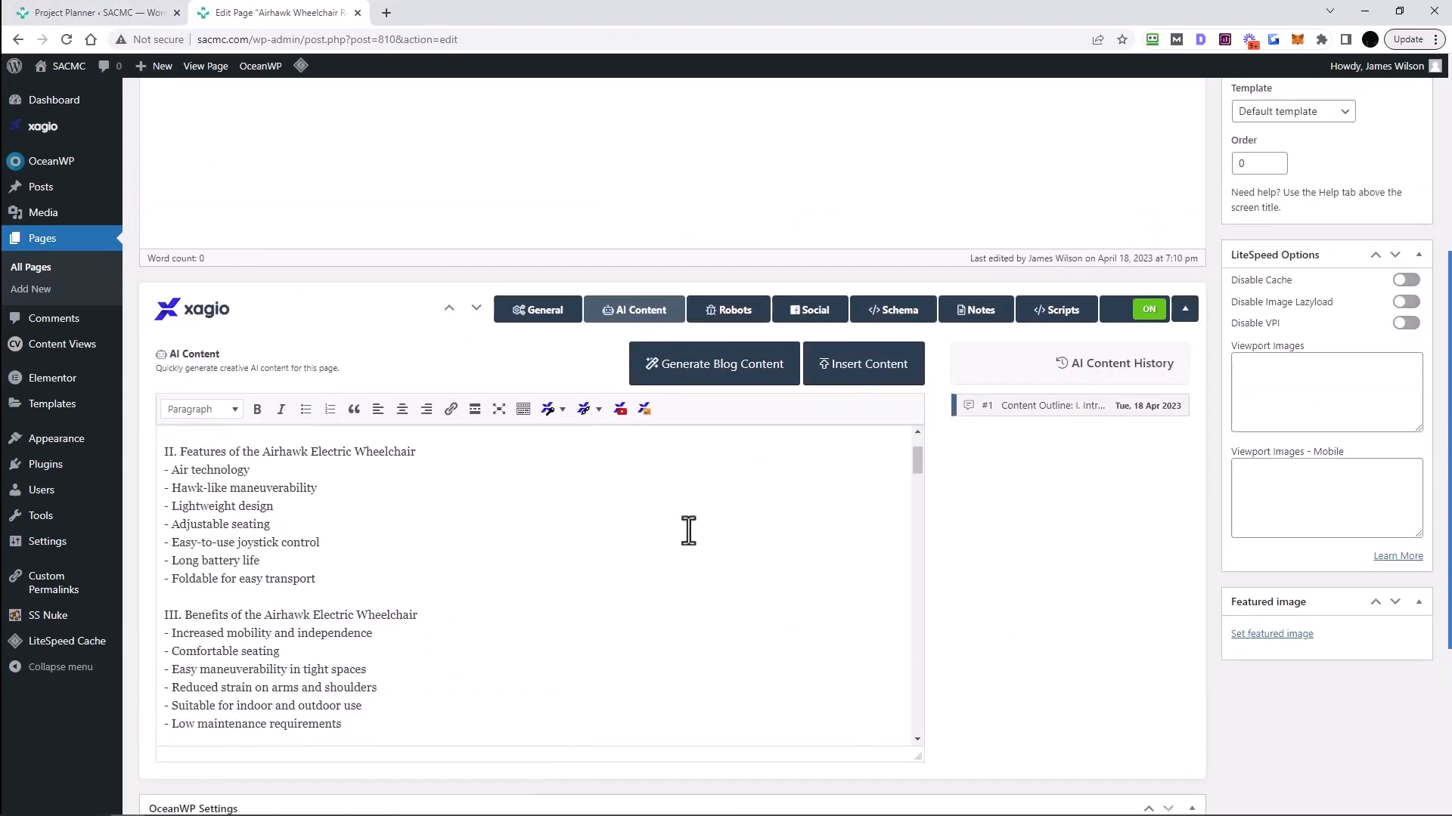
{"action": "scroll", "coordinate": [597, 533], "scroll_direction": "up", "scroll_amount": 2}
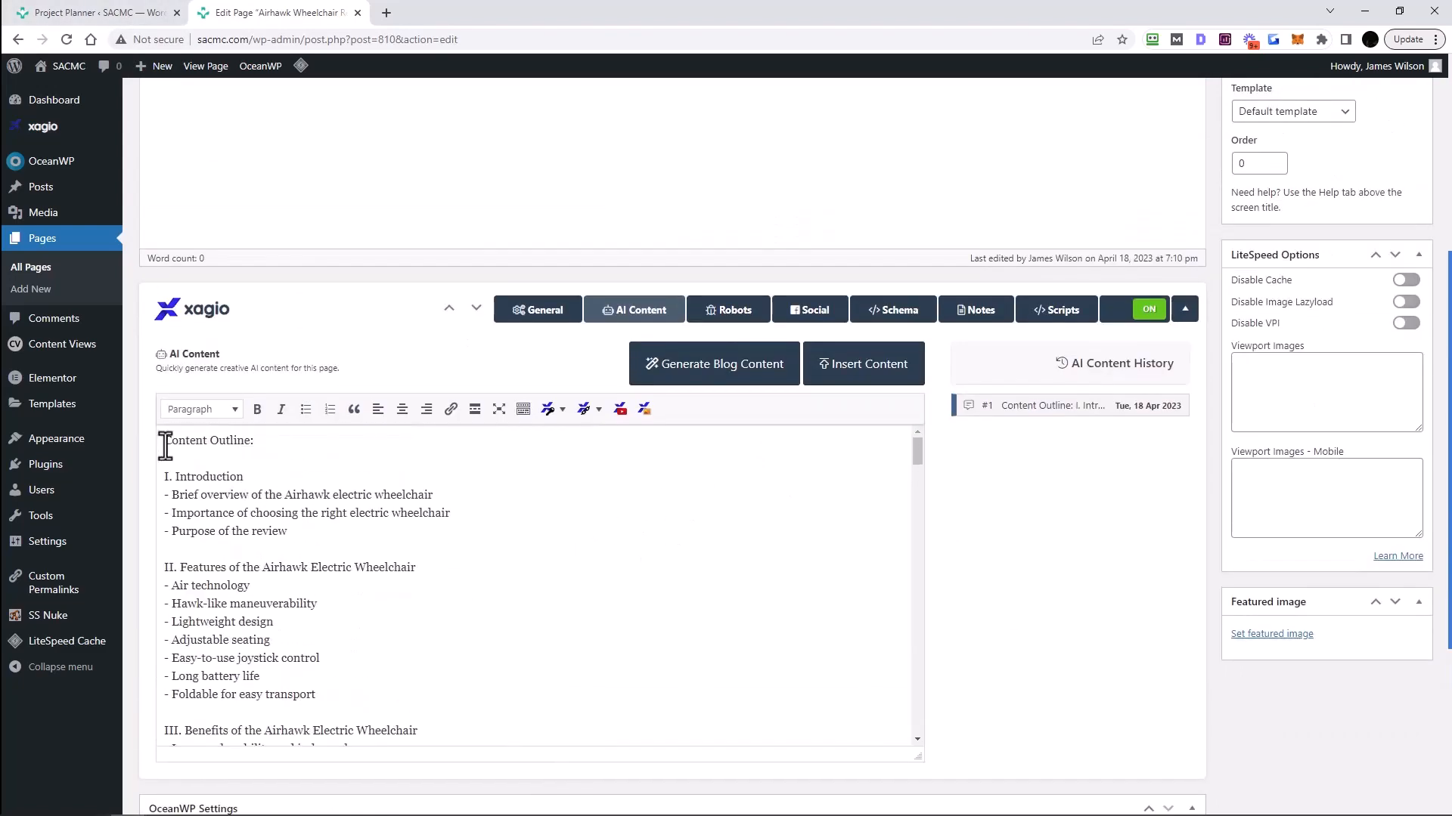
{"action": "left_click_drag", "start_coordinate": [164, 446], "coordinate": [411, 514]}
{"action": "left_click", "coordinate": [503, 533]}
{"action": "scroll", "coordinate": [491, 537], "scroll_direction": "down", "scroll_amount": 10}
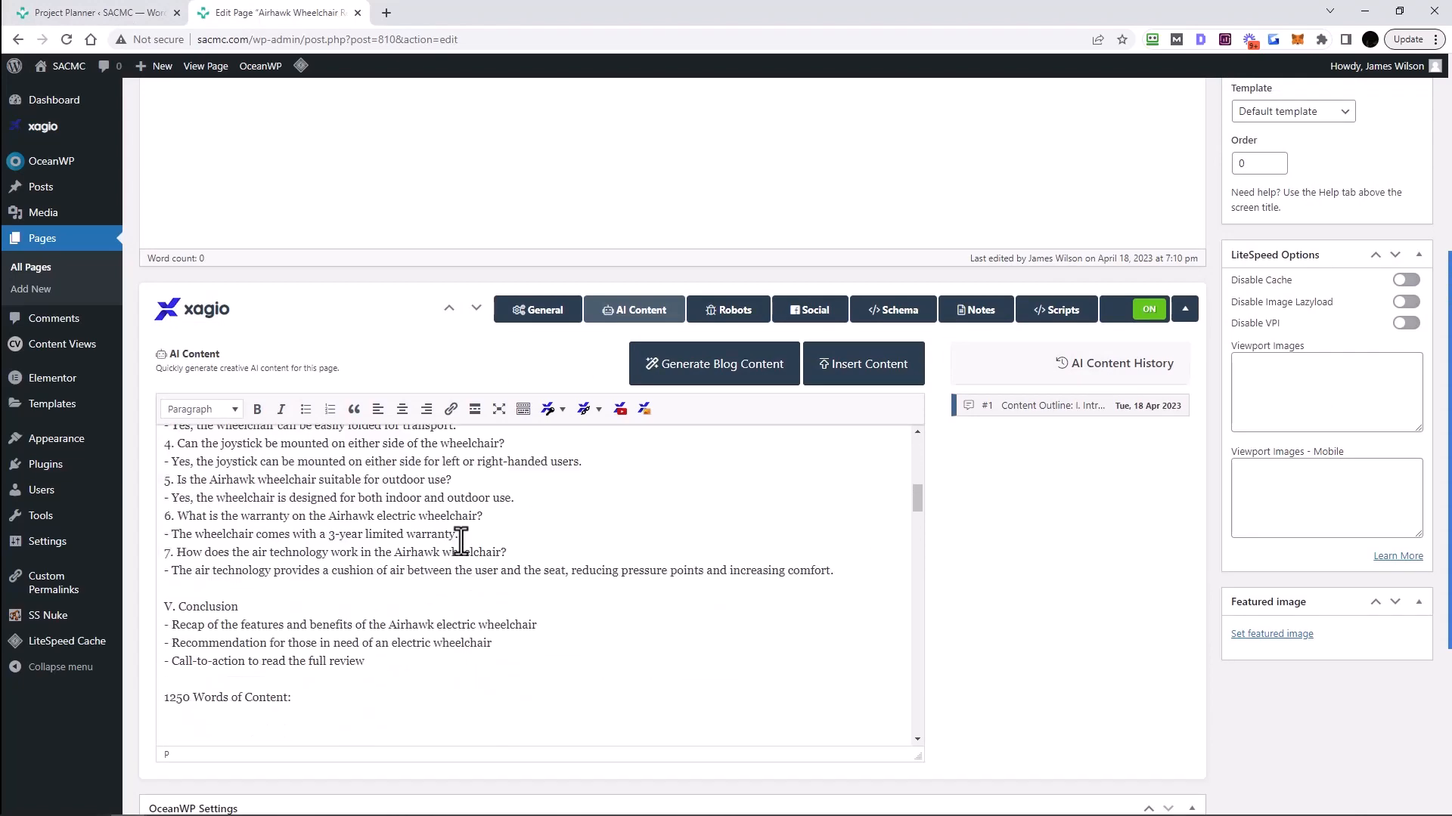
{"action": "scroll", "coordinate": [461, 542], "scroll_direction": "down", "scroll_amount": 3}
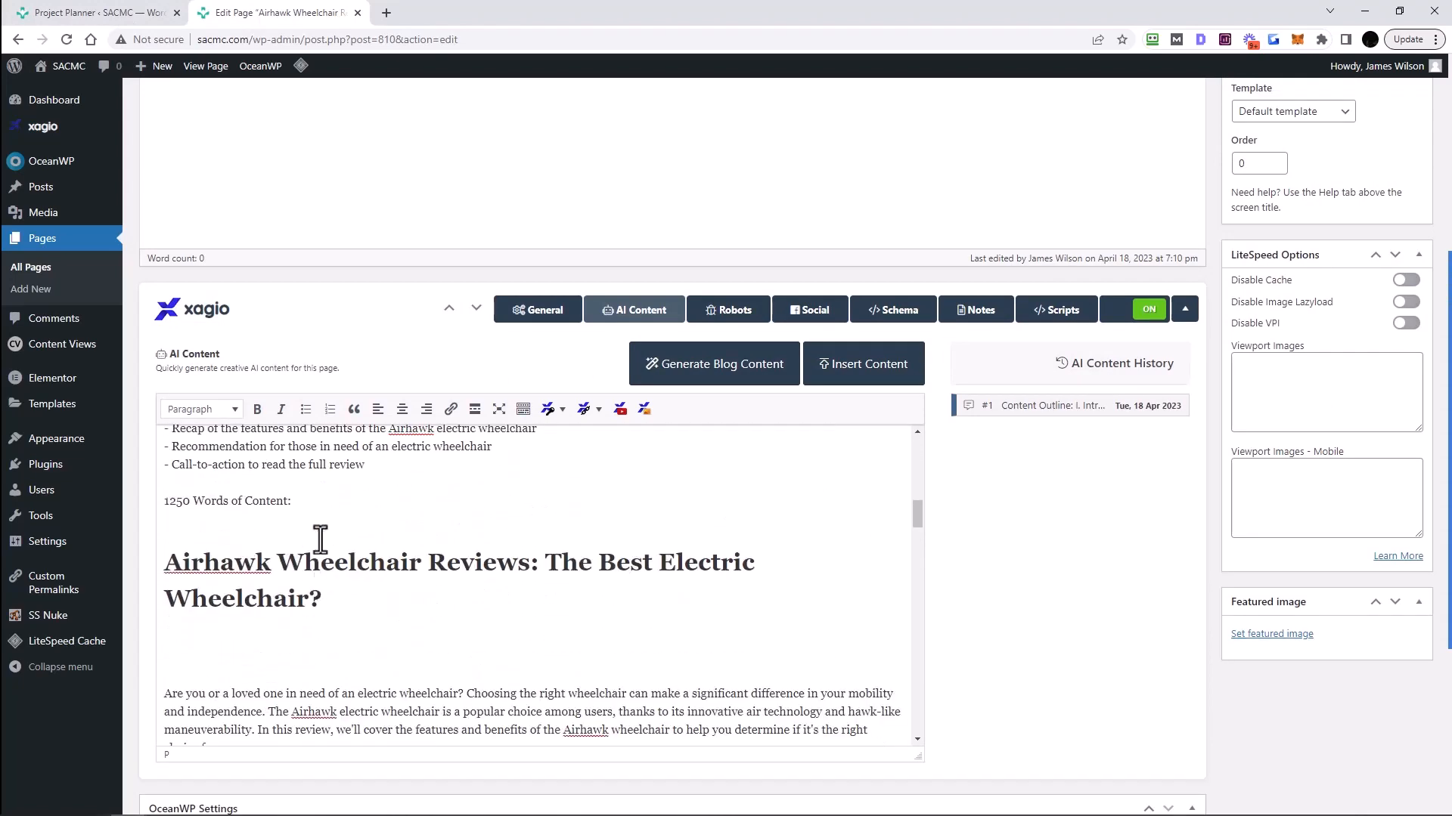
{"action": "left_click", "coordinate": [308, 509], "text": "shift"}
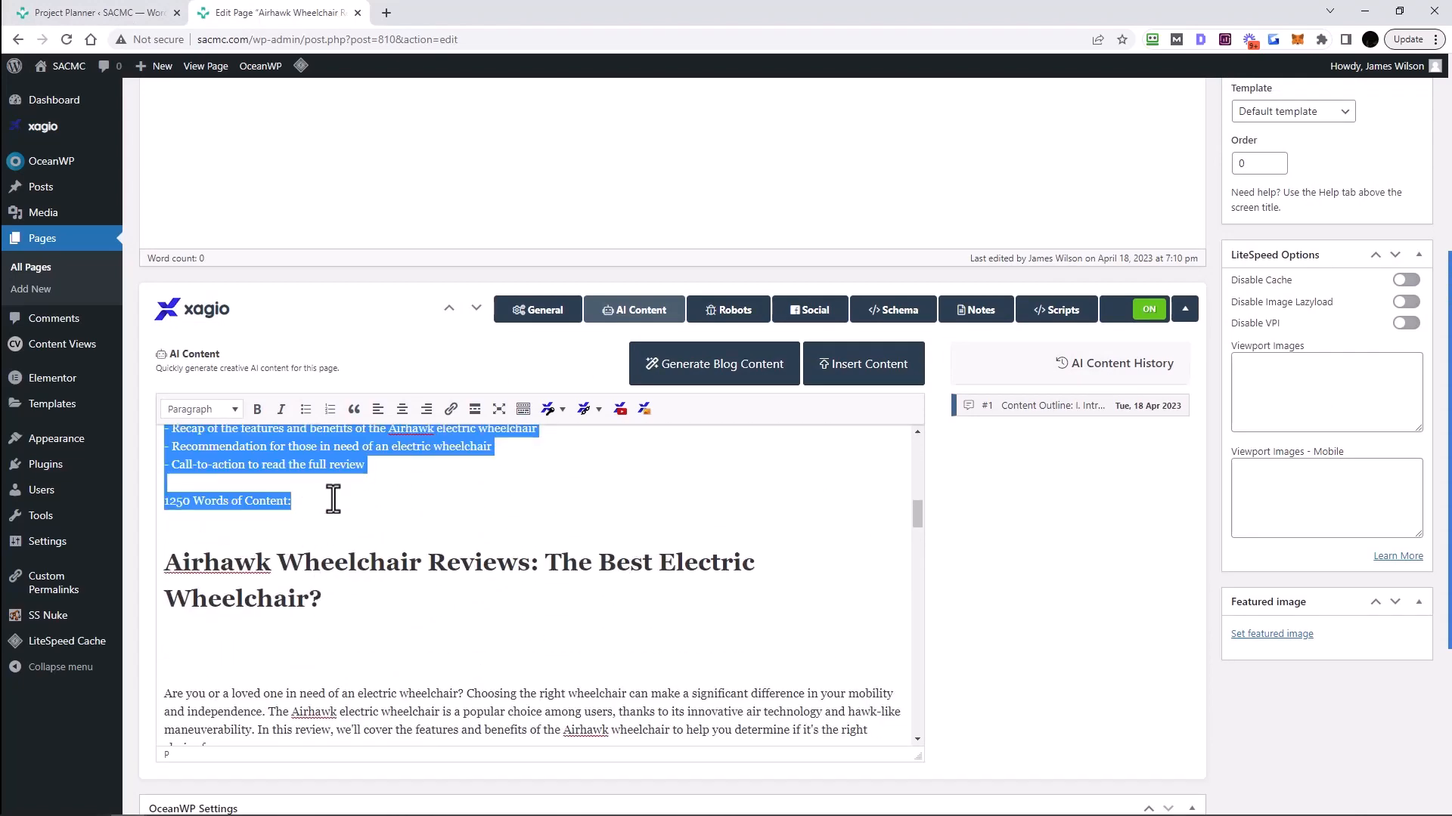
{"action": "key", "text": "BackSpace"}
- Select the Airhawk Wheelchair Reviews heading, then view the General tab's search preview and SEO health
{"action": "left_click", "coordinate": [162, 493]}
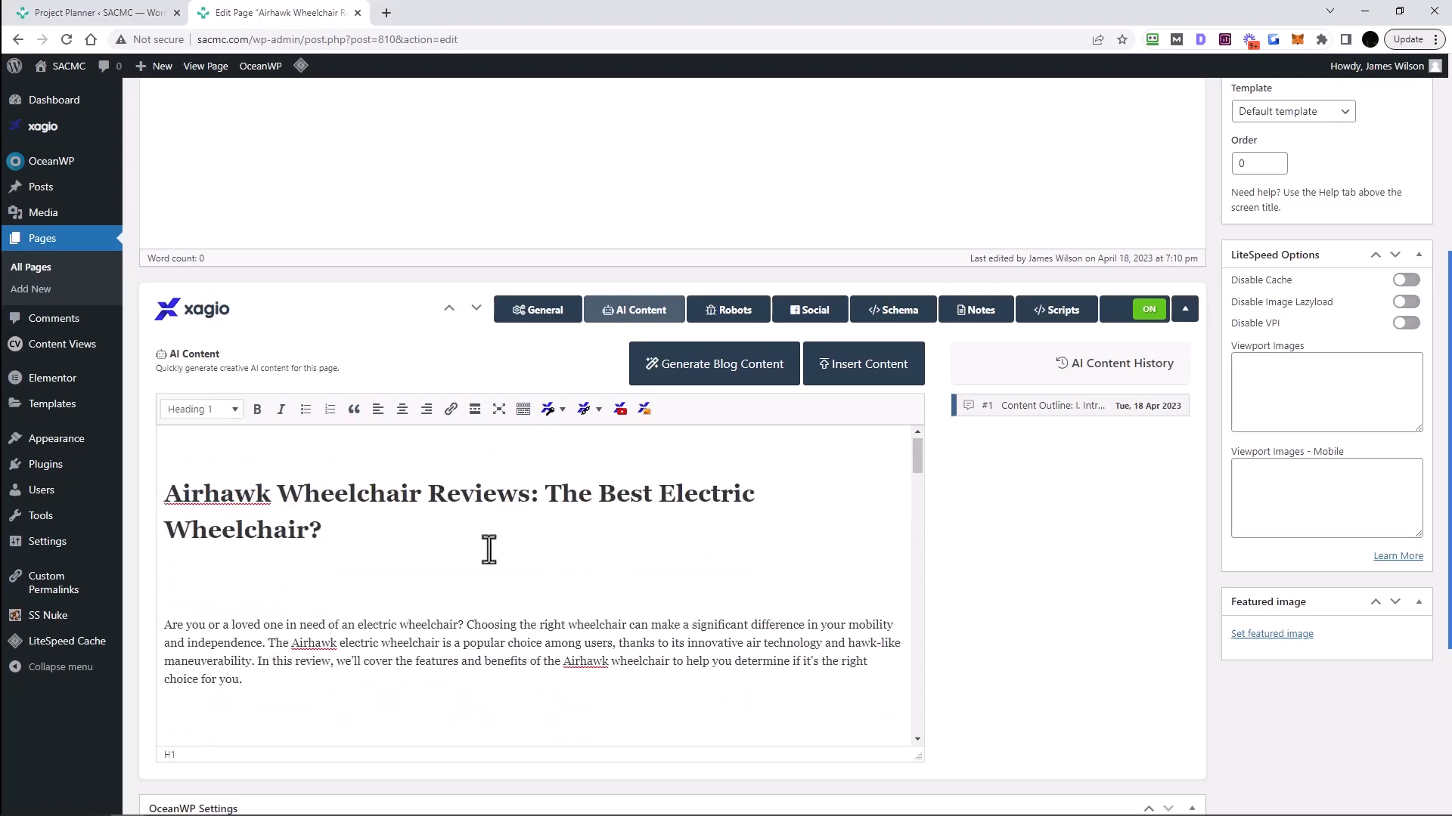
{"action": "left_click_drag", "start_coordinate": [333, 537], "coordinate": [136, 493]}
{"action": "scroll", "coordinate": [461, 565], "scroll_direction": "up", "scroll_amount": 5}
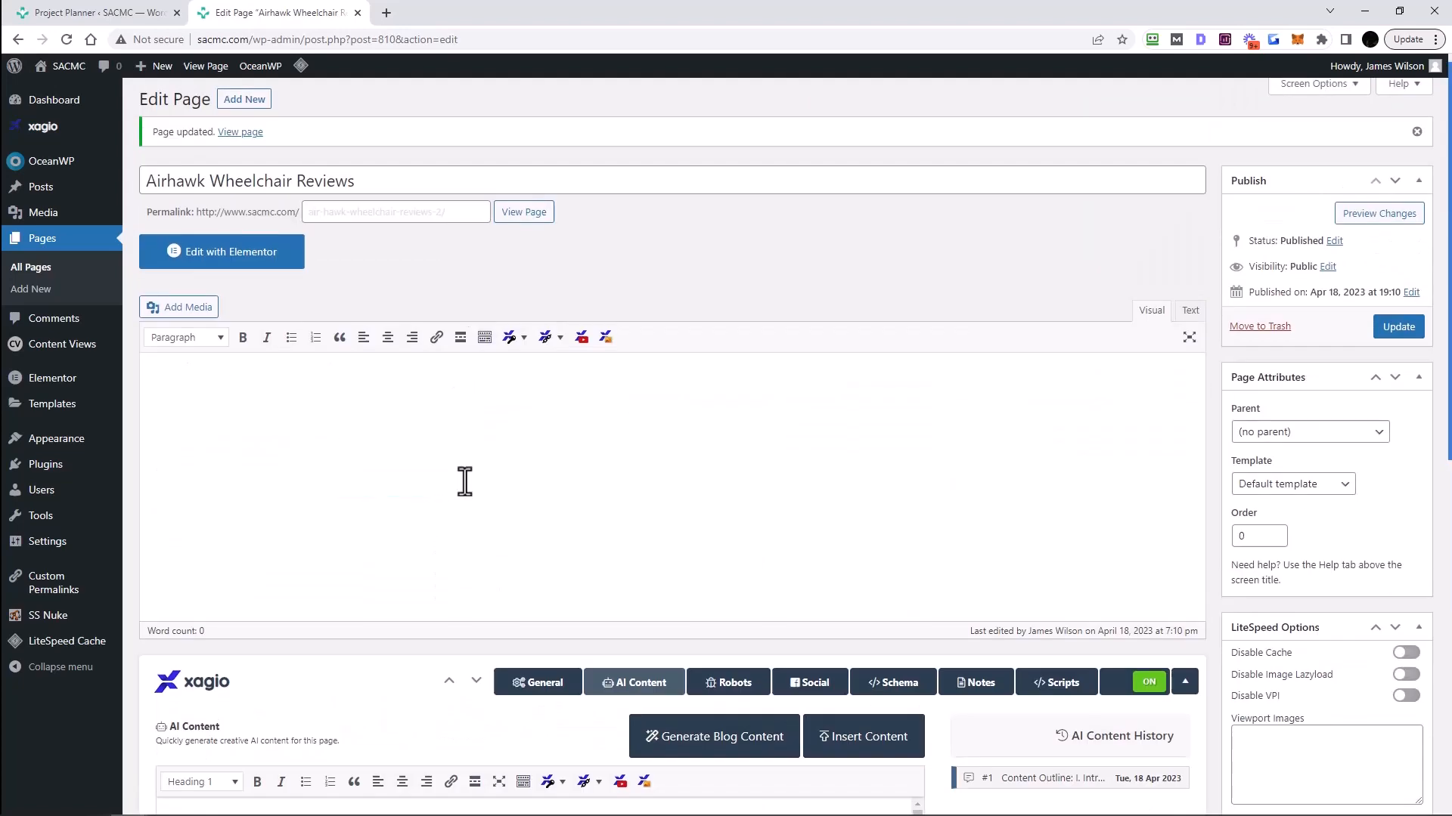
{"action": "scroll", "coordinate": [550, 478], "scroll_direction": "down", "scroll_amount": 10}
{"action": "scroll", "coordinate": [1153, 616], "scroll_direction": "down", "scroll_amount": 3}
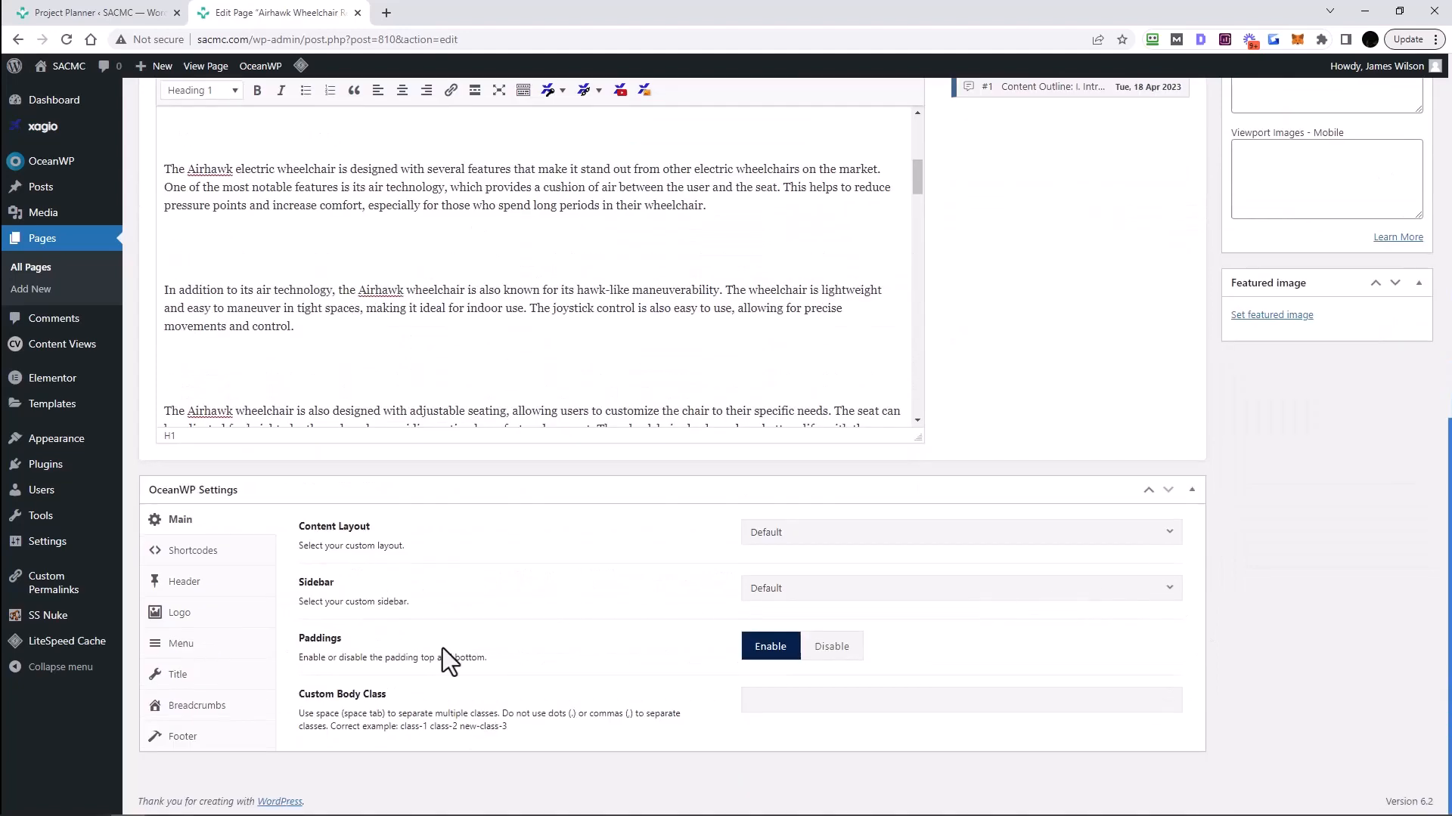
{"action": "scroll", "coordinate": [605, 658], "scroll_direction": "up", "scroll_amount": 8}
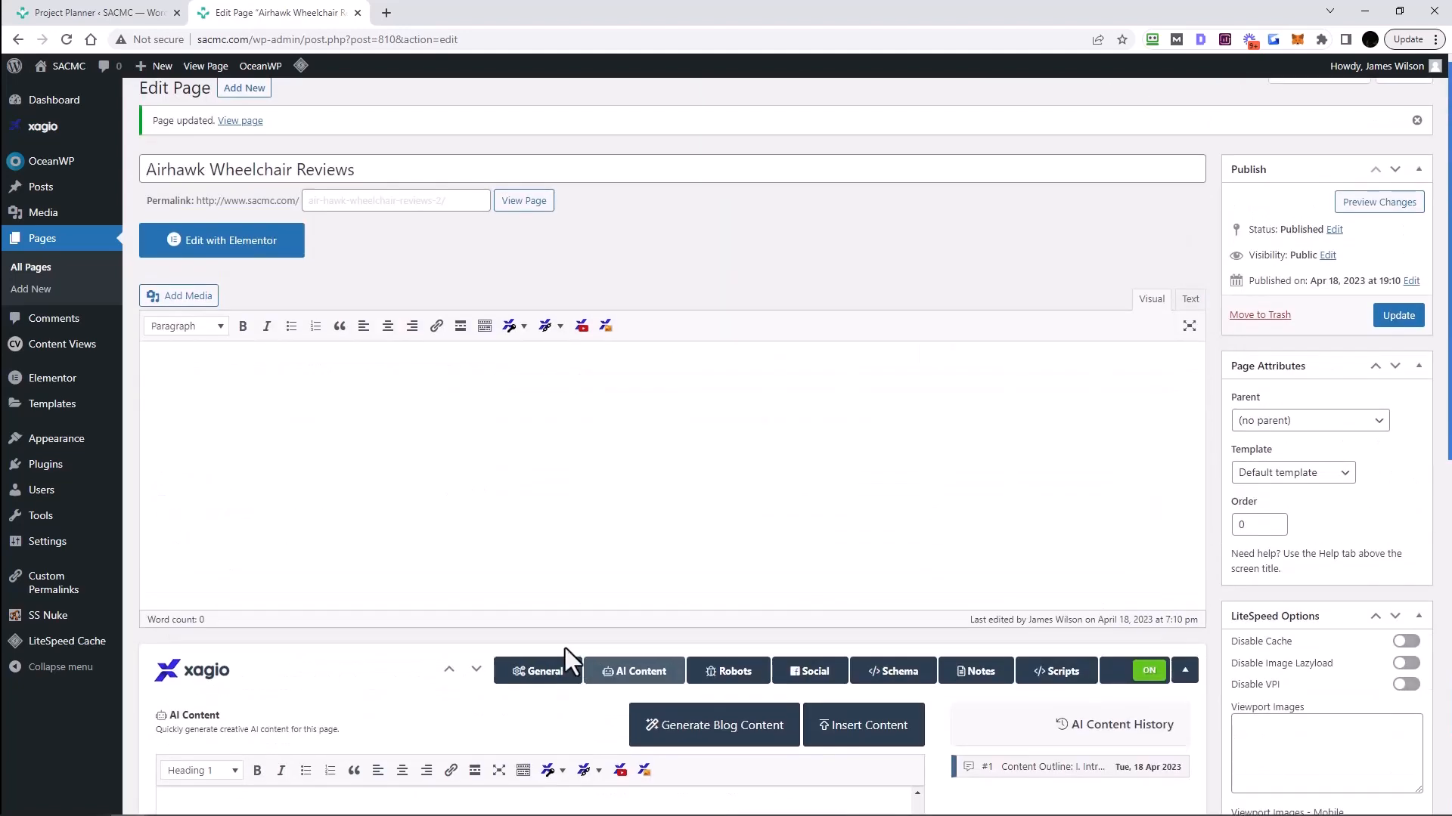
{"action": "scroll", "coordinate": [529, 635], "scroll_direction": "down", "scroll_amount": 4}
{"action": "left_click", "coordinate": [539, 294]}
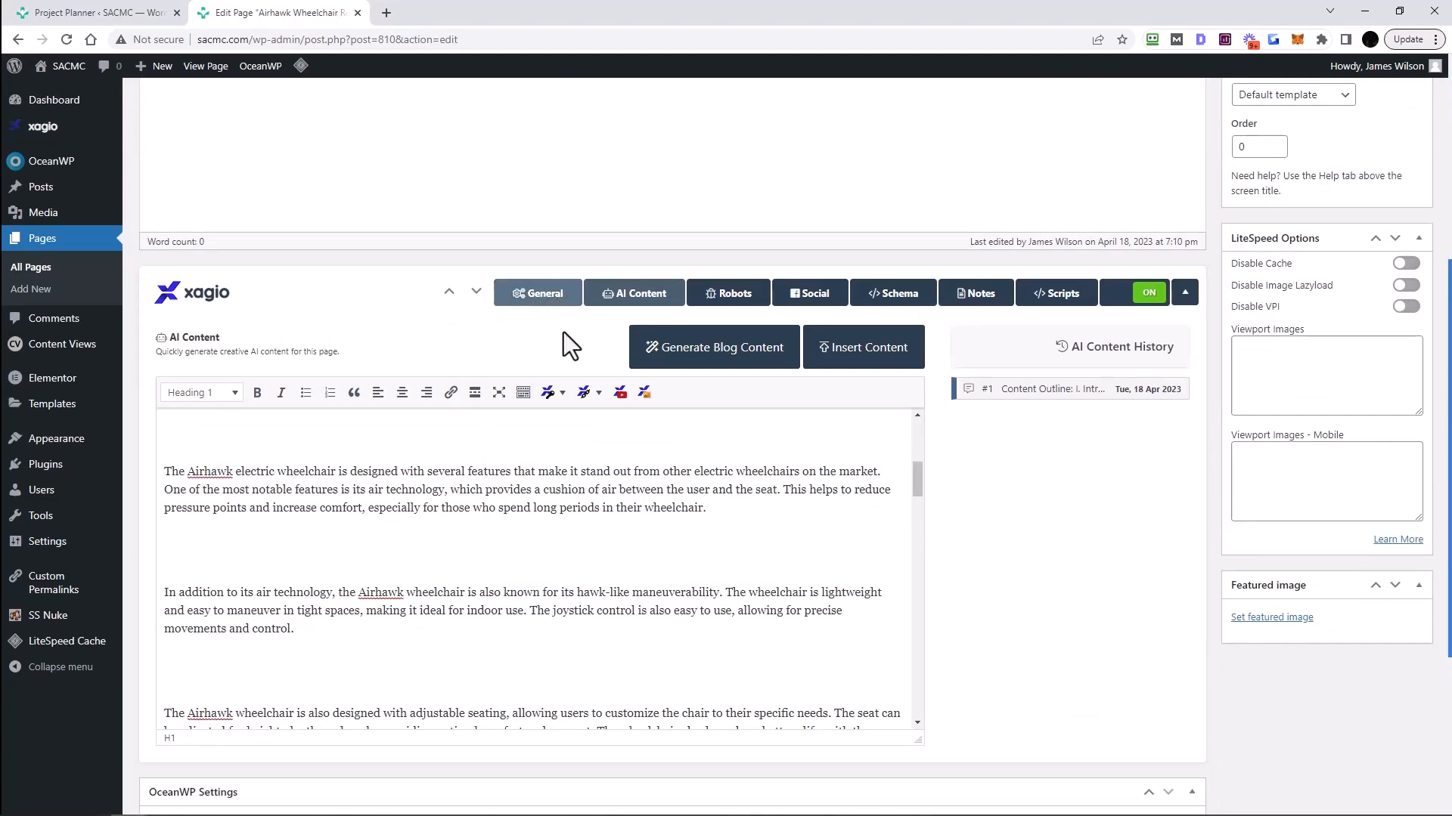
- Delete the article heading and the empty lines above the intro paragraph
{"action": "left_click", "coordinate": [641, 295]}
{"action": "left_click", "coordinate": [348, 549]}
{"action": "triple_click", "coordinate": [179, 524]}
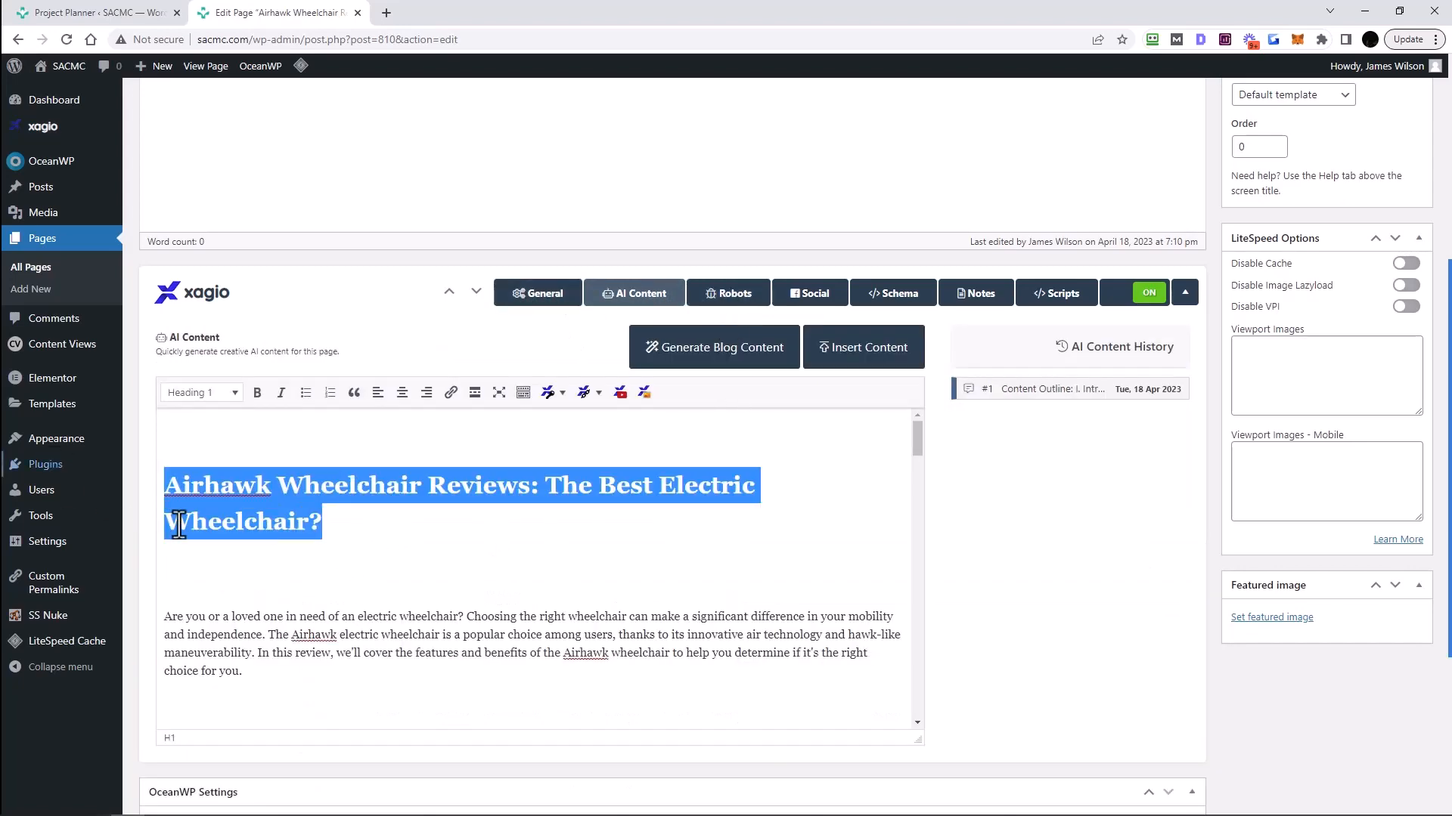
{"action": "key", "text": "BackSpace"}
{"action": "left_click_drag", "start_coordinate": [167, 582], "coordinate": [152, 372]}
{"action": "key", "text": "BackSpace"}
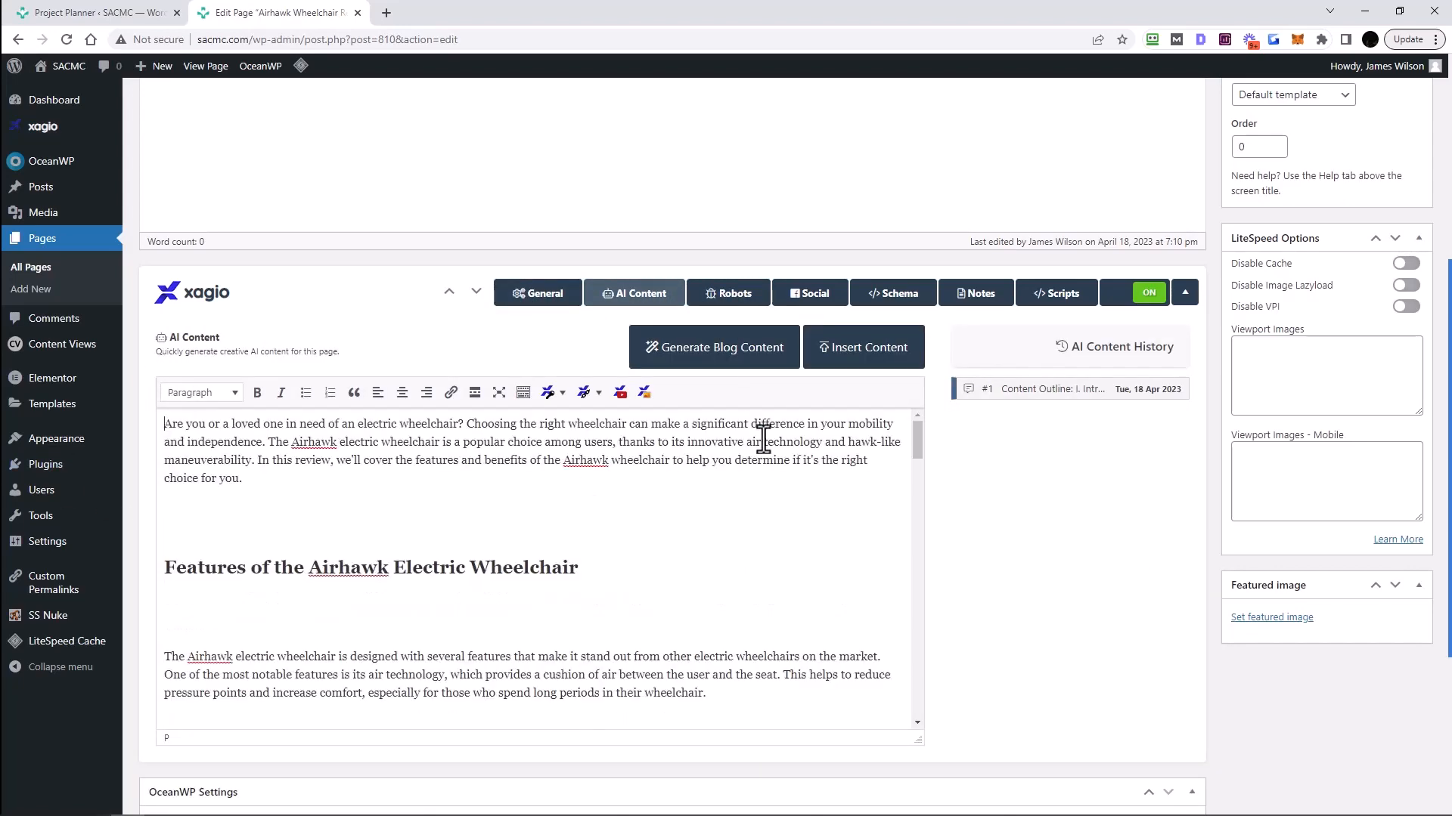
- Insert the AI article into the WordPress page body and scroll through it
{"action": "left_click", "coordinate": [863, 347]}
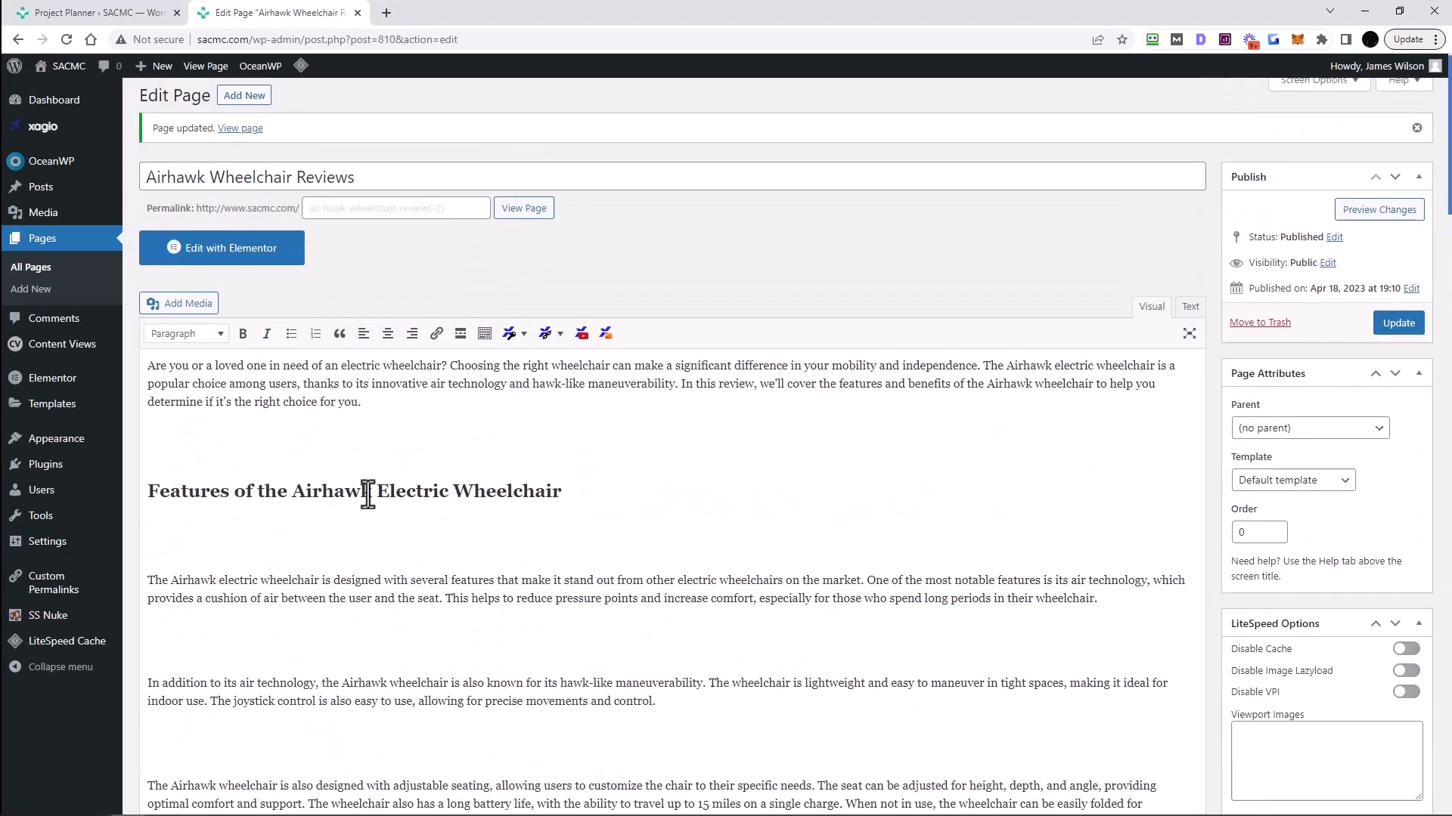
{"action": "left_click", "coordinate": [322, 472]}
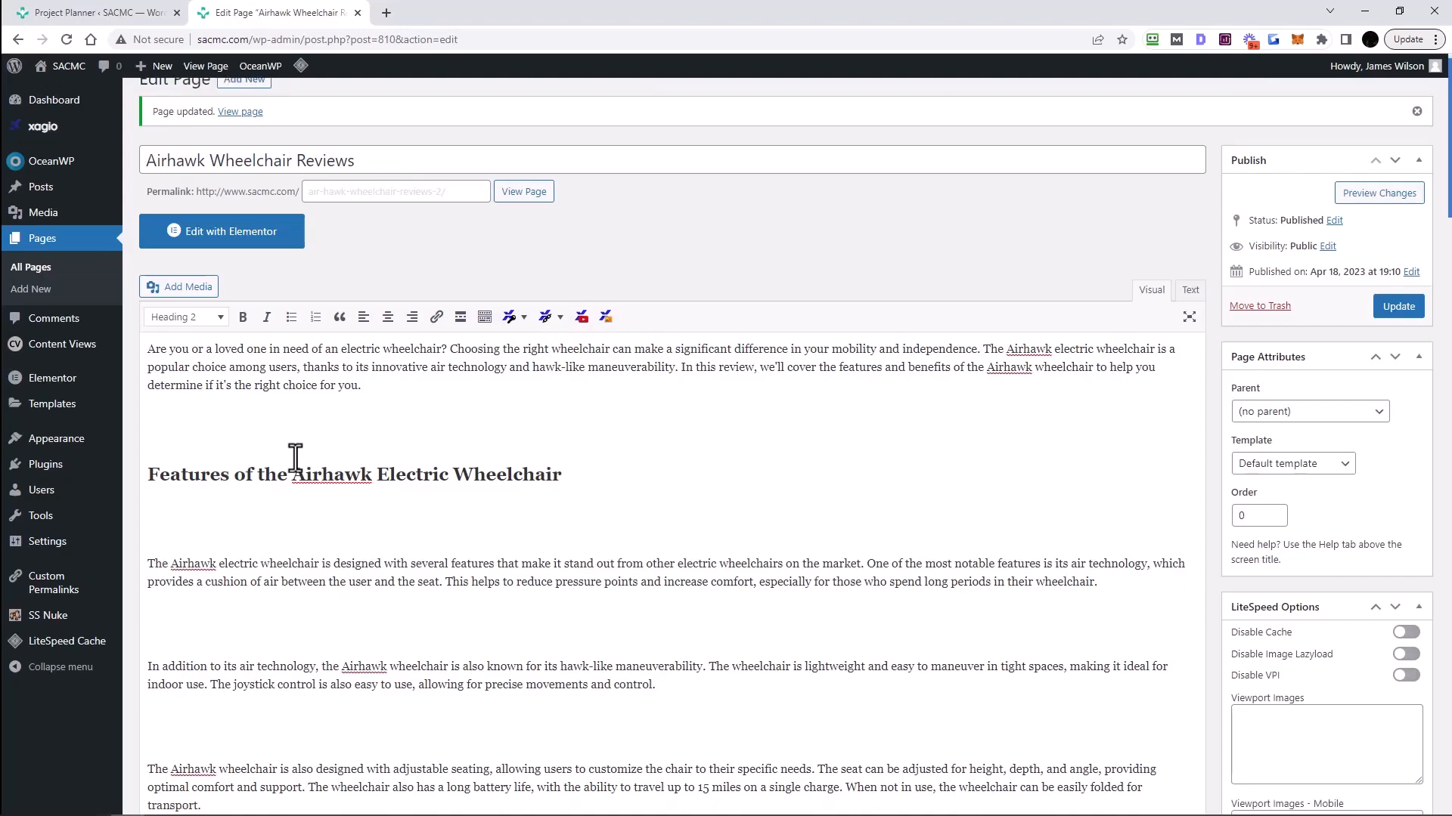
{"action": "scroll", "coordinate": [292, 456], "scroll_direction": "down", "scroll_amount": 7}
{"action": "scroll", "coordinate": [271, 456], "scroll_direction": "up", "scroll_amount": 8}
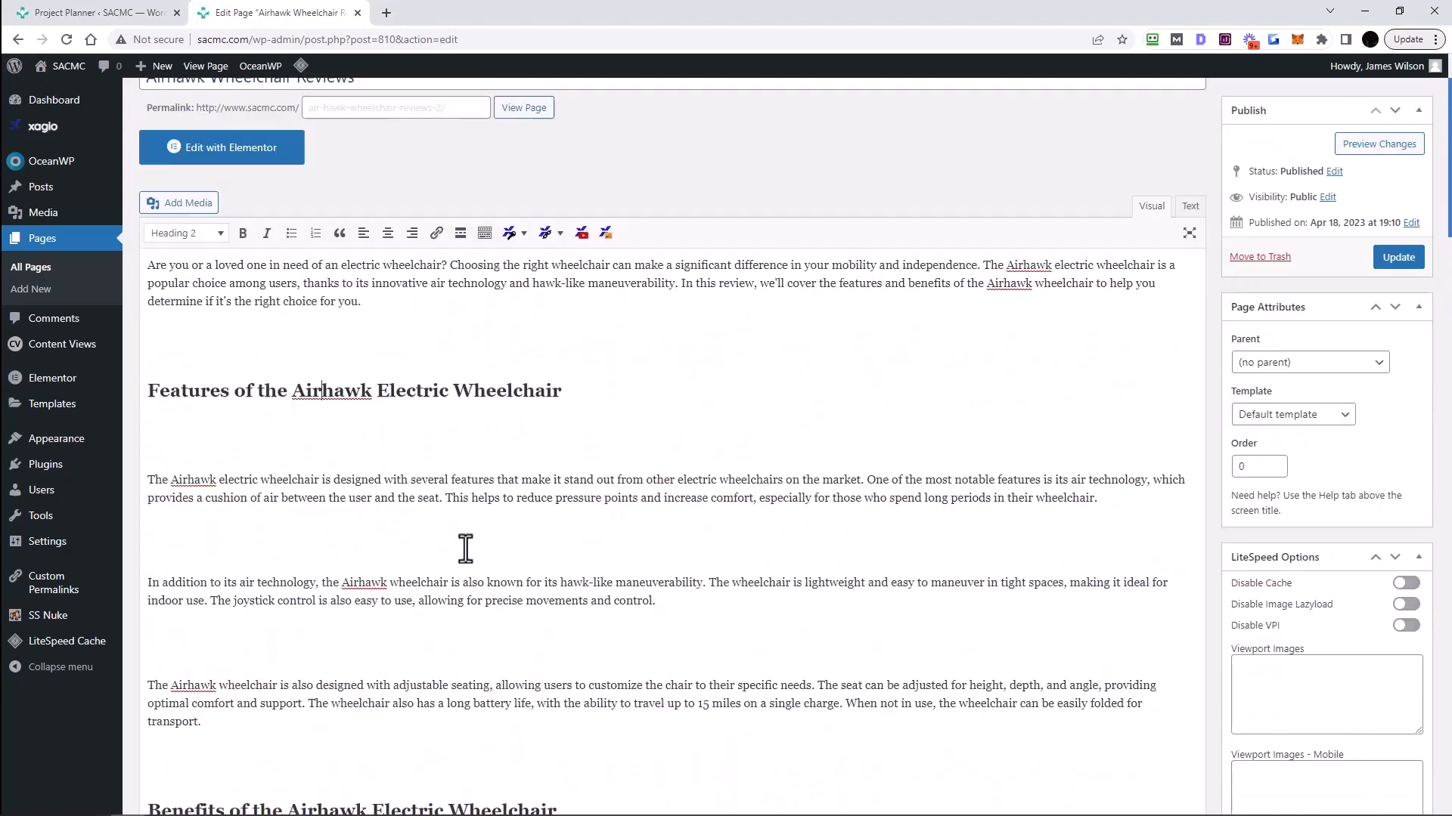
{"action": "scroll", "coordinate": [341, 571], "scroll_direction": "down", "scroll_amount": 5}
{"action": "scroll", "coordinate": [341, 571], "scroll_direction": "down", "scroll_amount": 12}
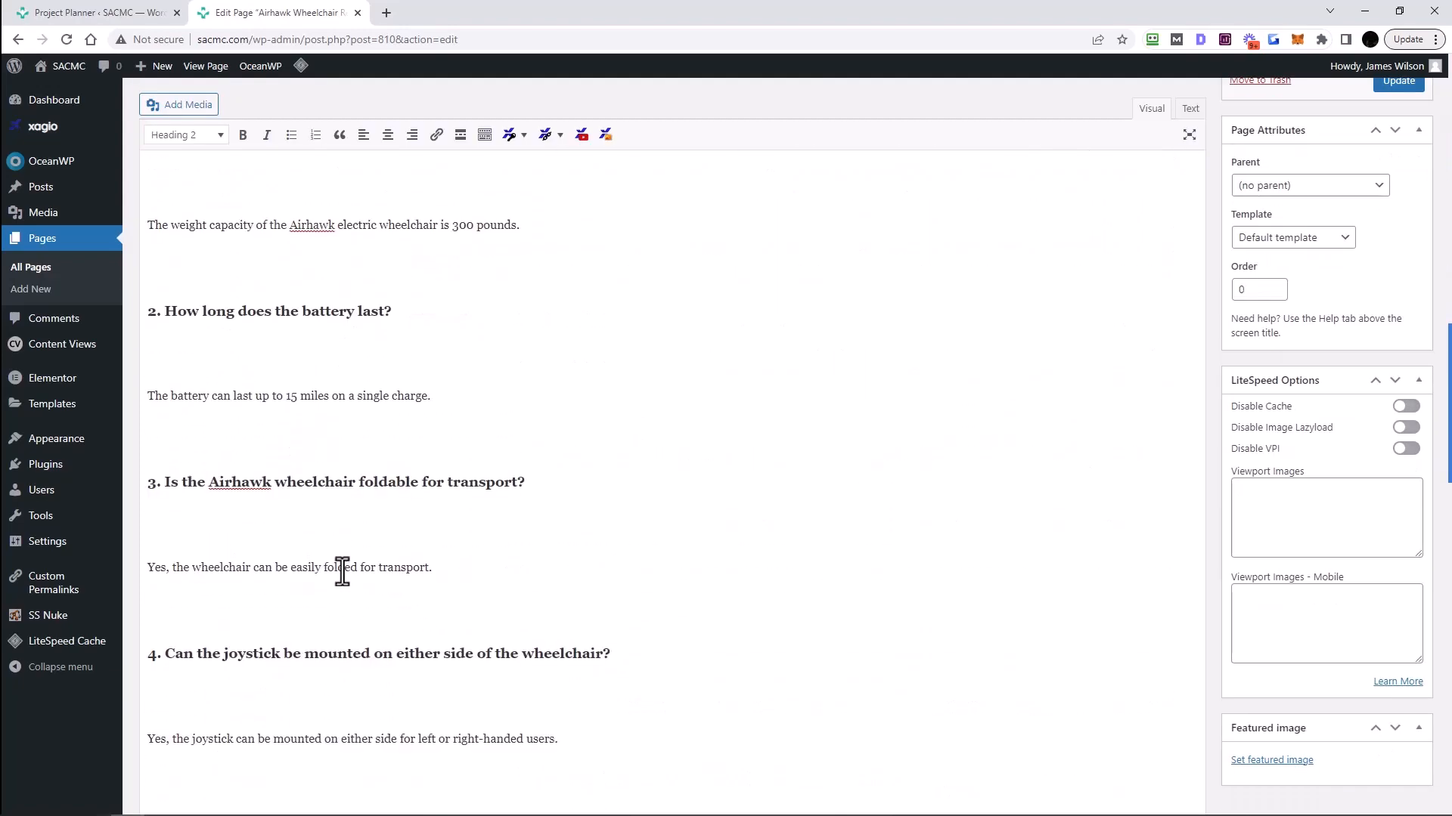
{"action": "scroll", "coordinate": [633, 519], "scroll_direction": "up", "scroll_amount": 3}
{"action": "scroll", "coordinate": [633, 519], "scroll_direction": "up", "scroll_amount": 15}
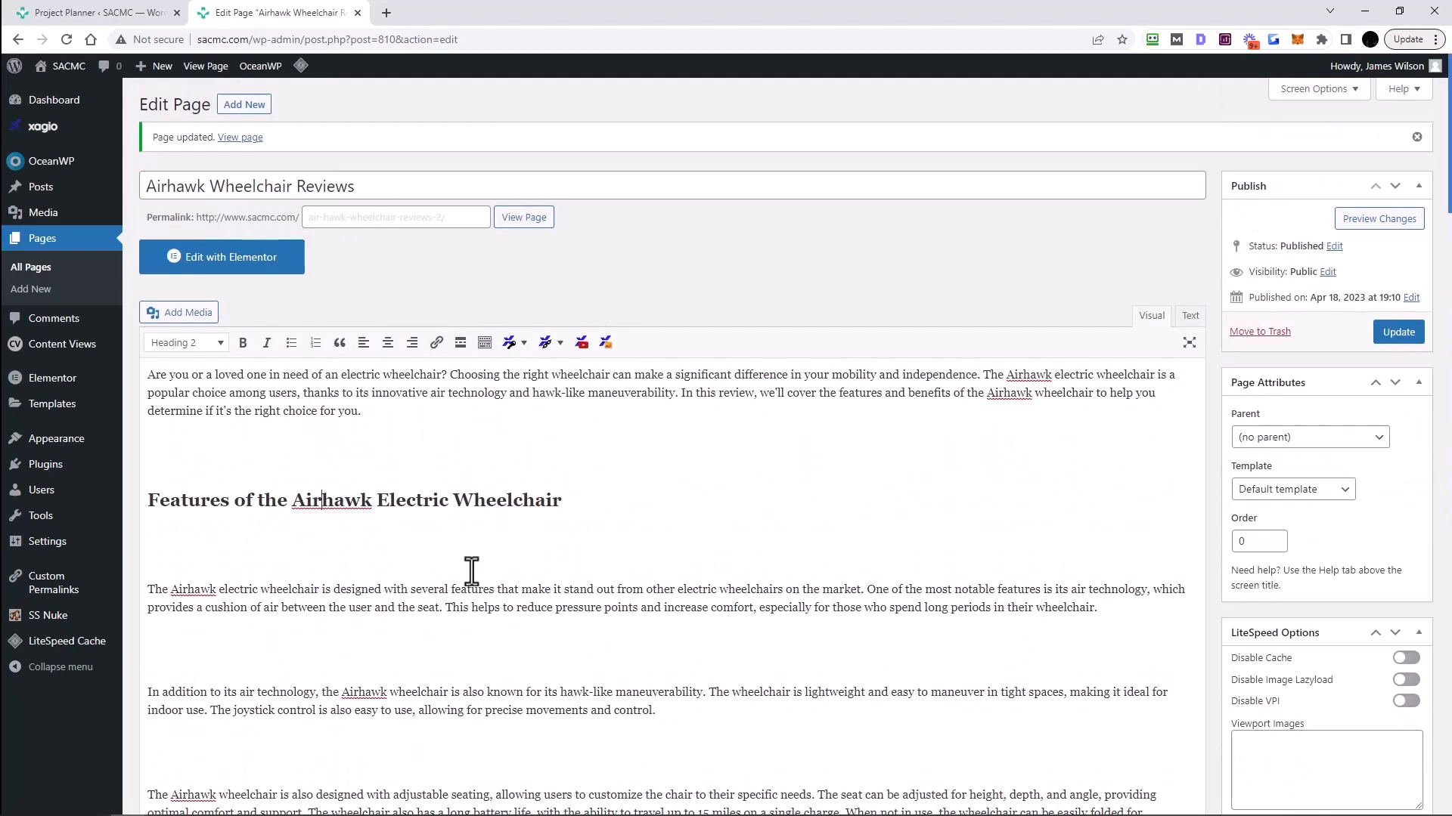
- Update the page with the new 608-word article
{"action": "left_click", "coordinate": [1398, 333]}
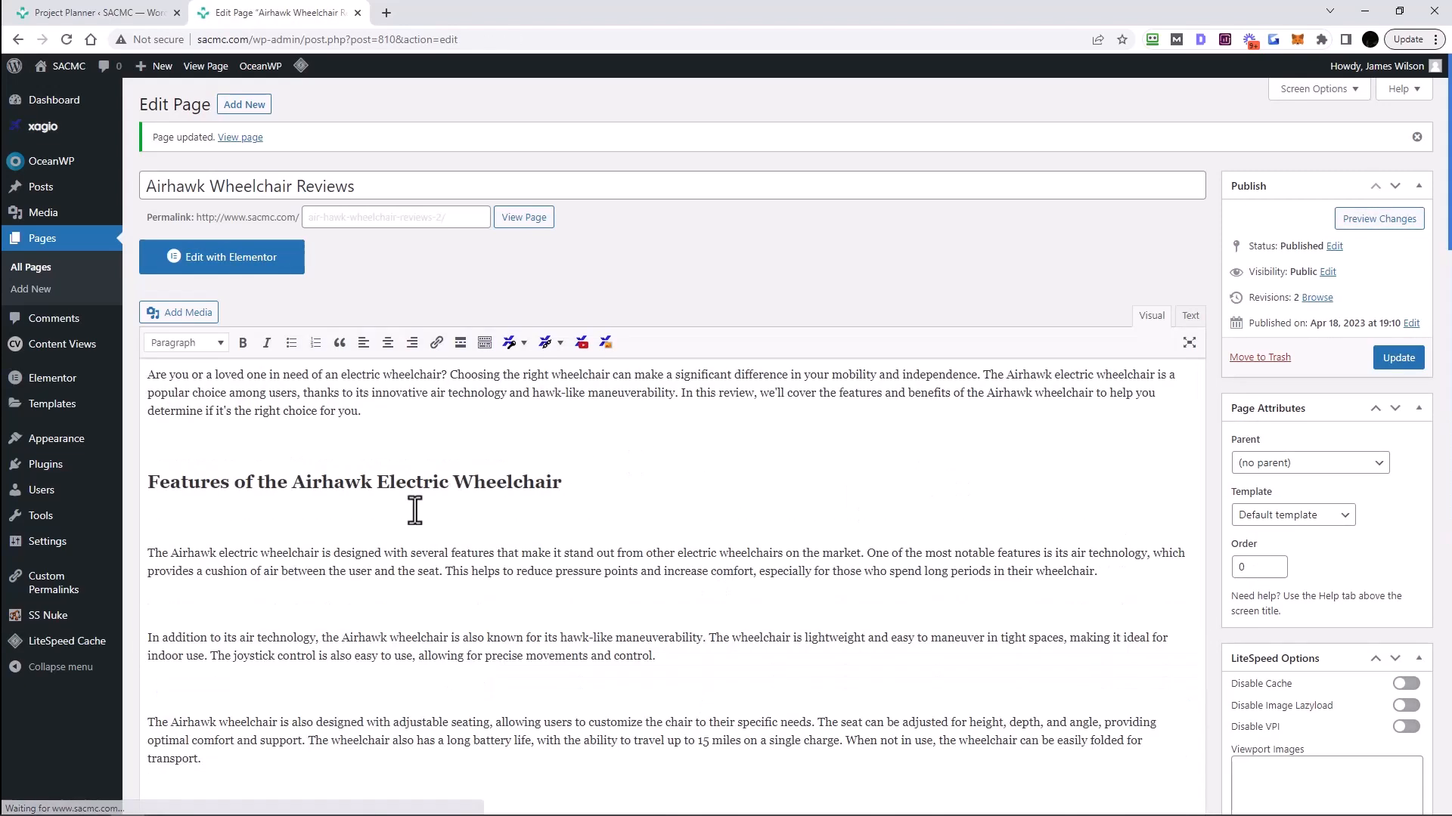
{"action": "scroll", "coordinate": [817, 498], "scroll_direction": "down", "scroll_amount": 4}
{"action": "scroll", "coordinate": [816, 498], "scroll_direction": "up", "scroll_amount": 4}
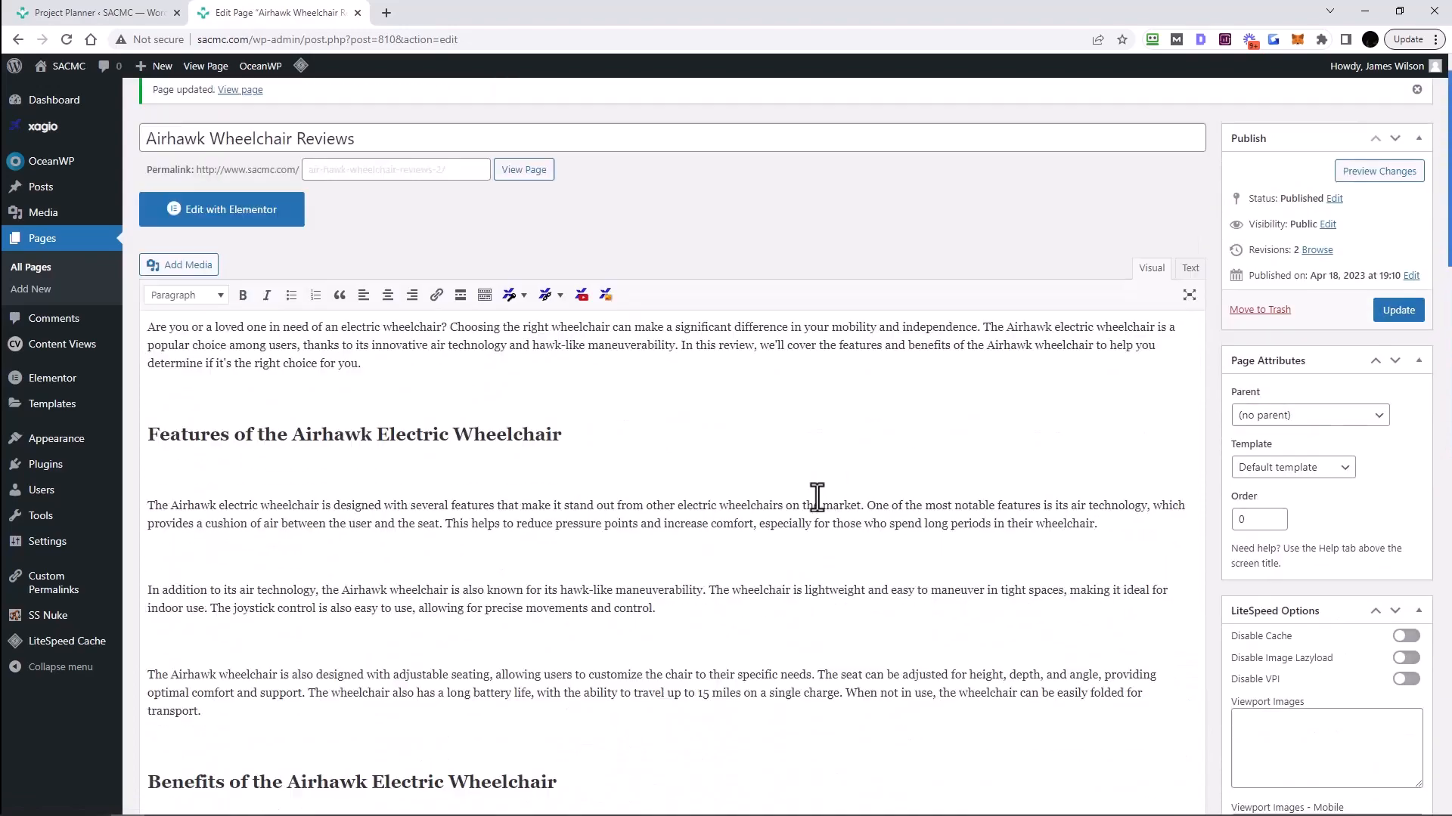
{"action": "scroll", "coordinate": [1208, 432], "scroll_direction": "down", "scroll_amount": 20}
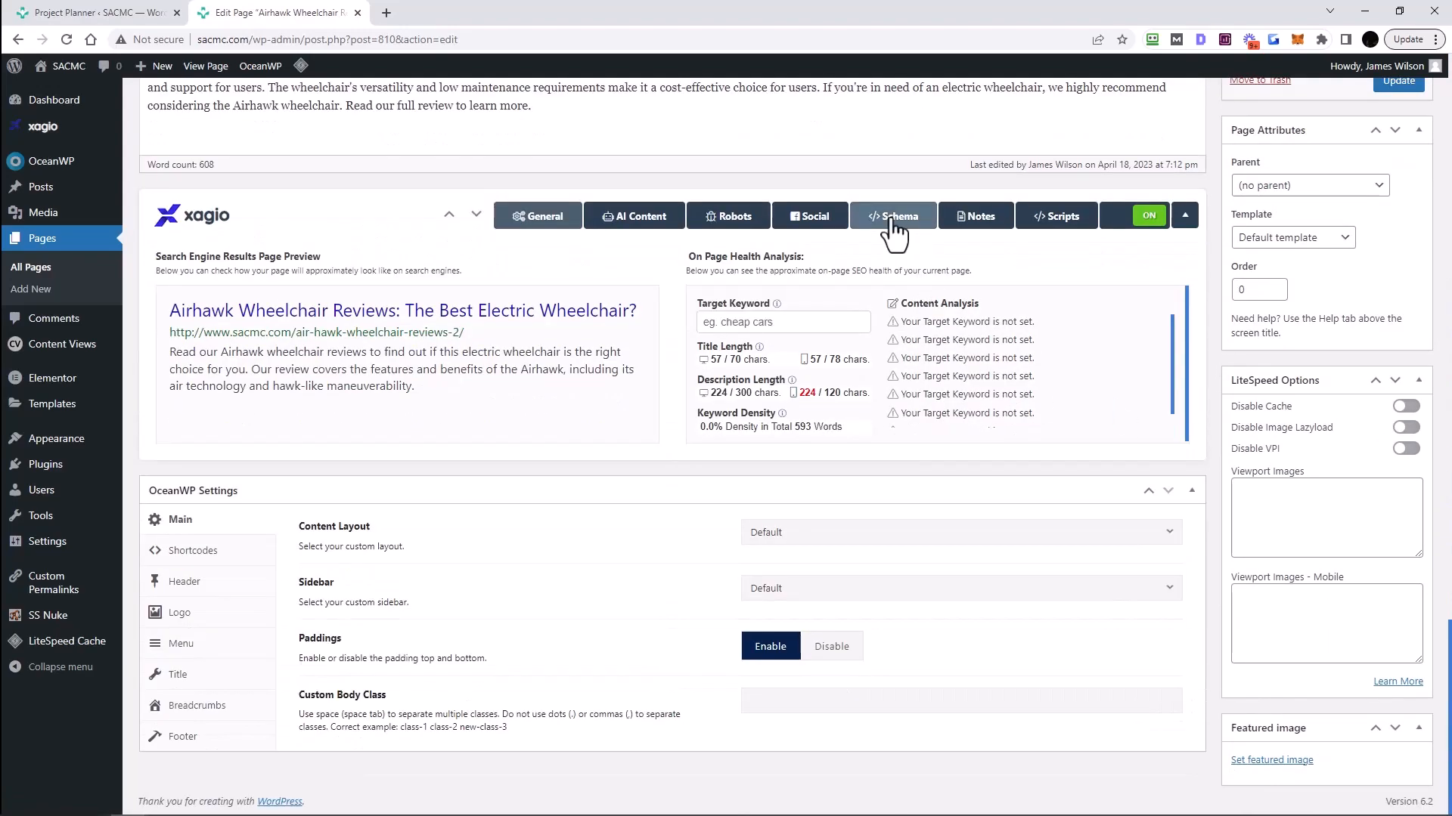
- Request an AI-generated schema from Xagio's Schema tab and confirm it
{"action": "left_click", "coordinate": [895, 227]}
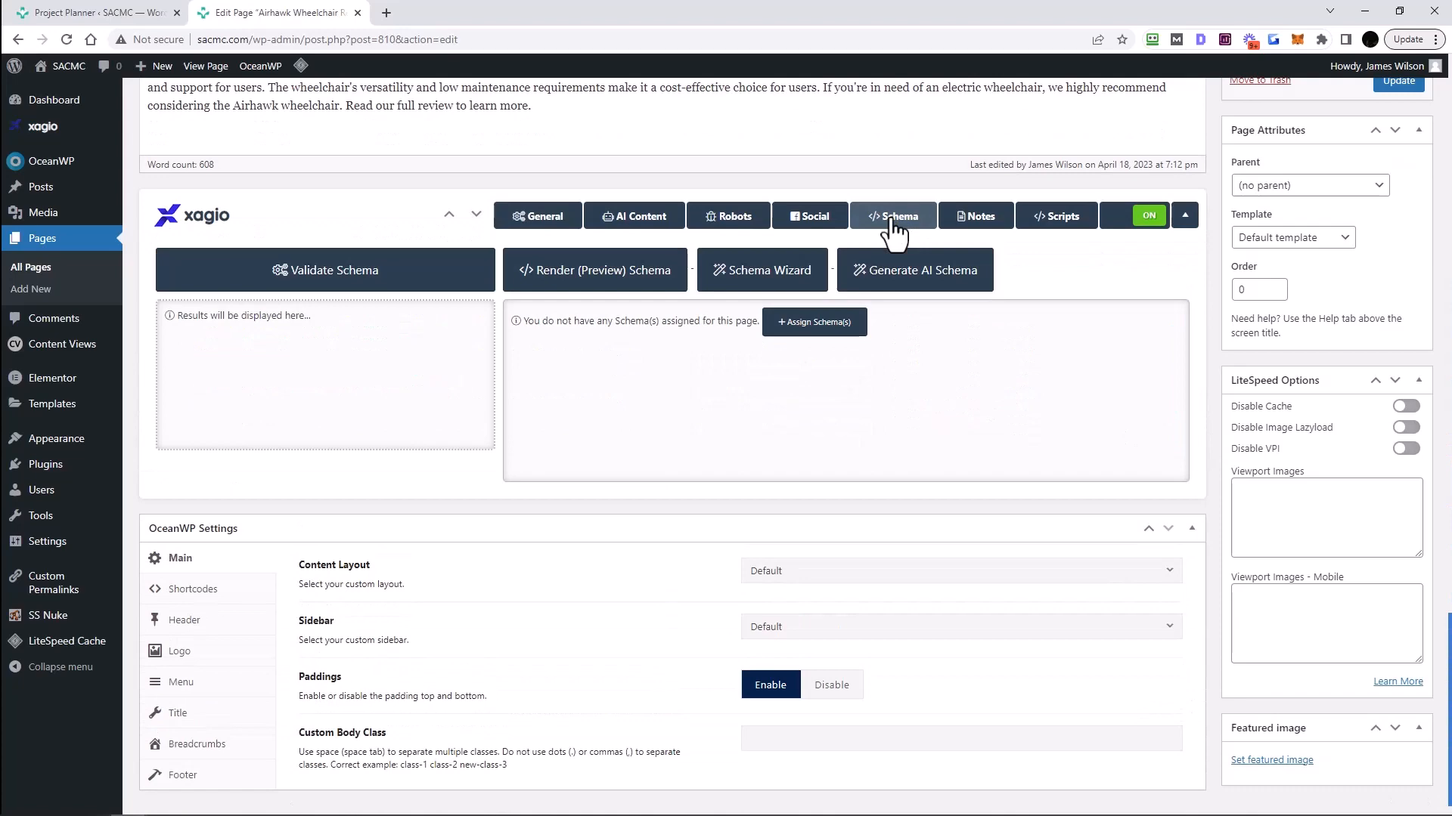
{"action": "left_click", "coordinate": [907, 287]}
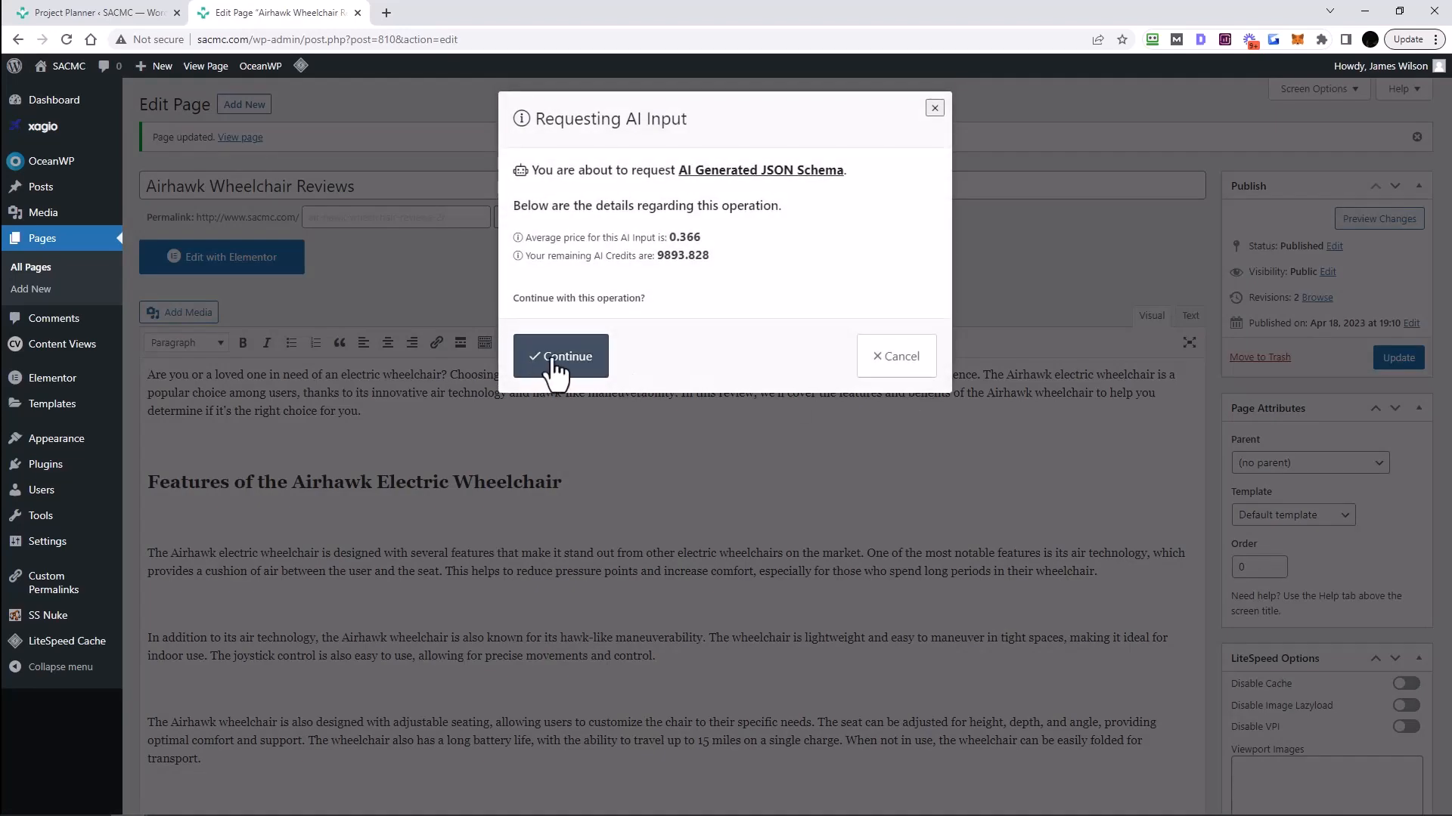
{"action": "left_click", "coordinate": [546, 369]}
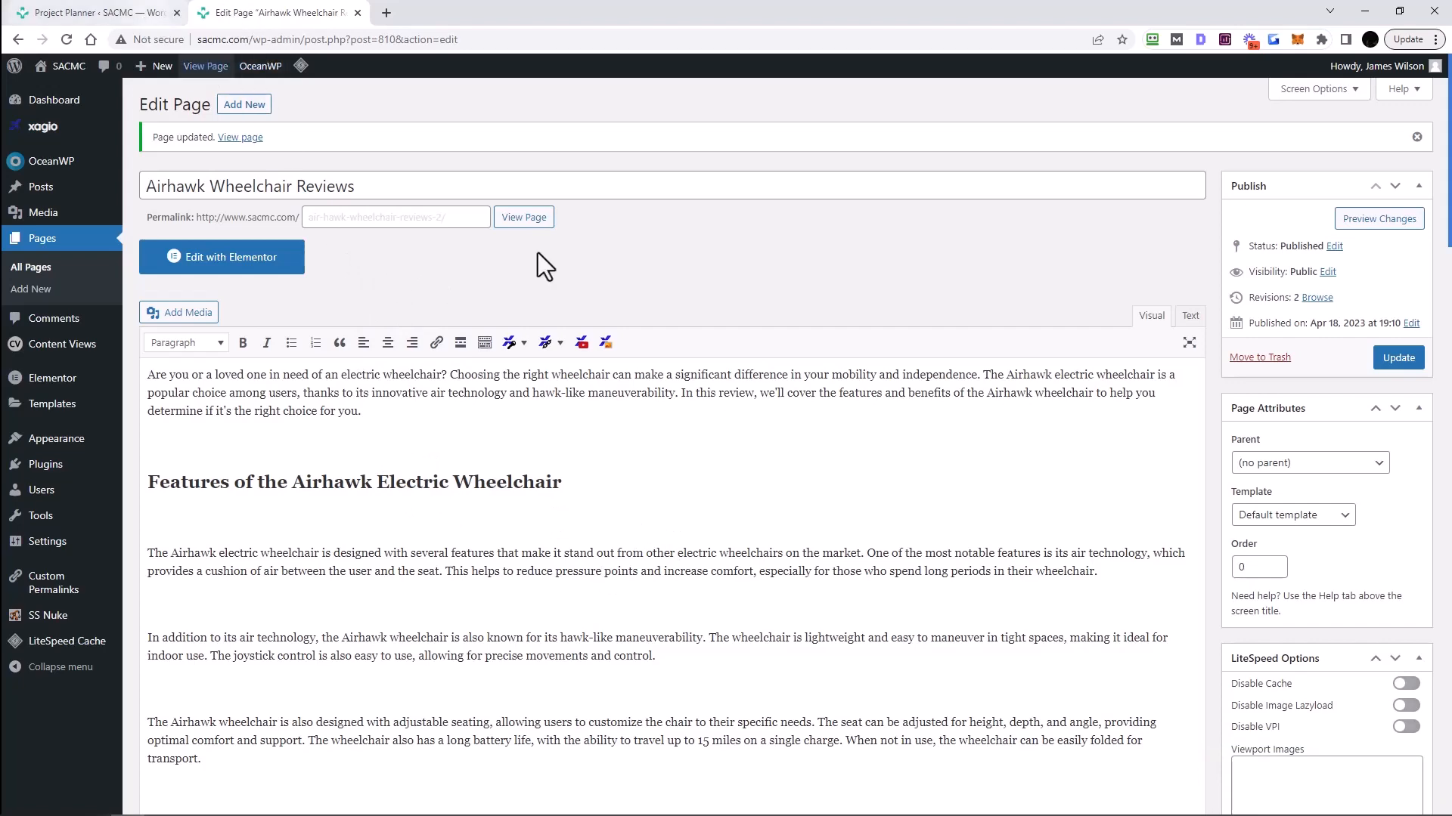
{"action": "scroll", "coordinate": [726, 618], "scroll_direction": "down", "scroll_amount": 20}
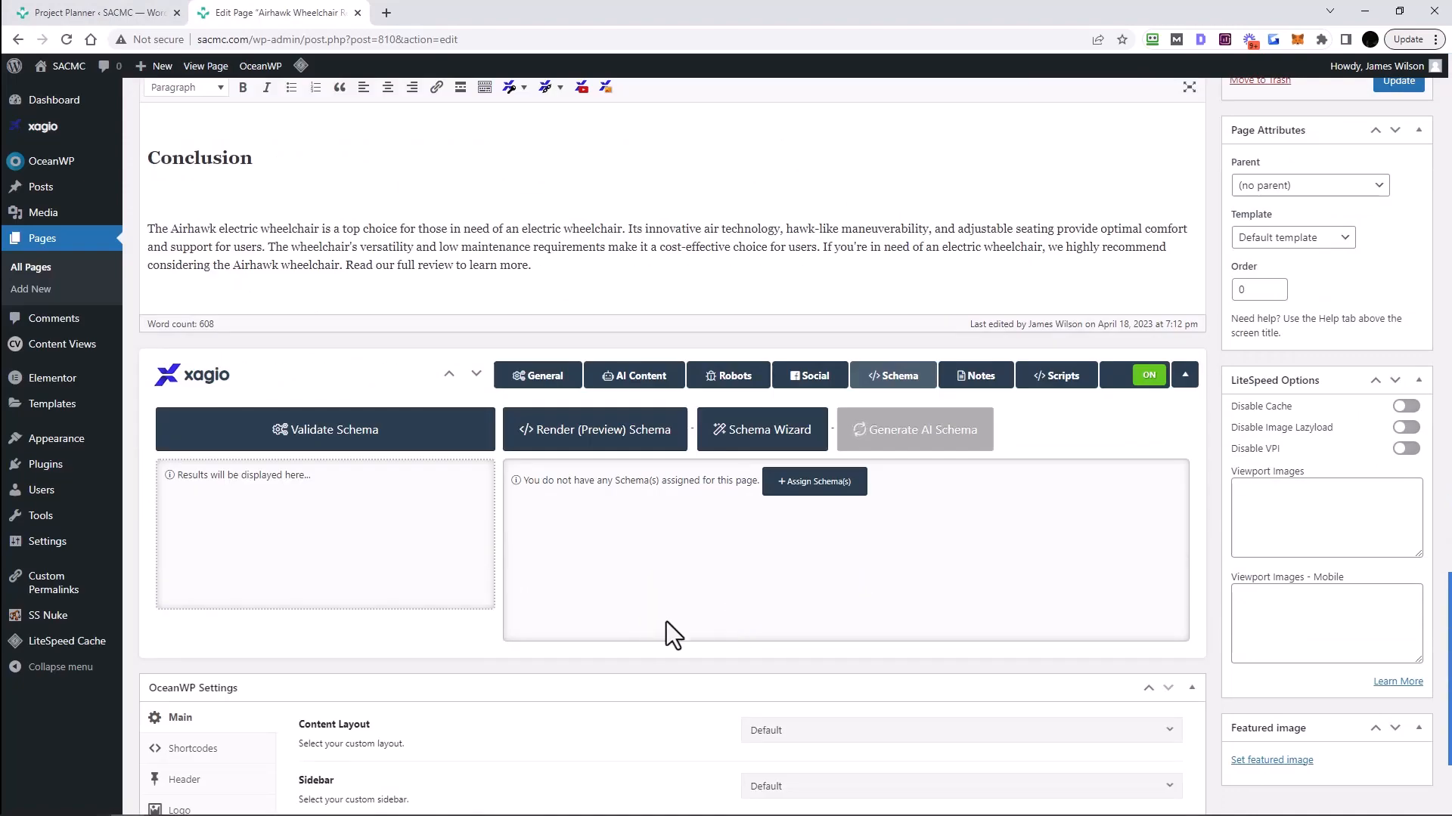
{"action": "scroll", "coordinate": [665, 621], "scroll_direction": "down", "scroll_amount": 1}
{"action": "scroll", "coordinate": [665, 621], "scroll_direction": "up", "scroll_amount": 2}
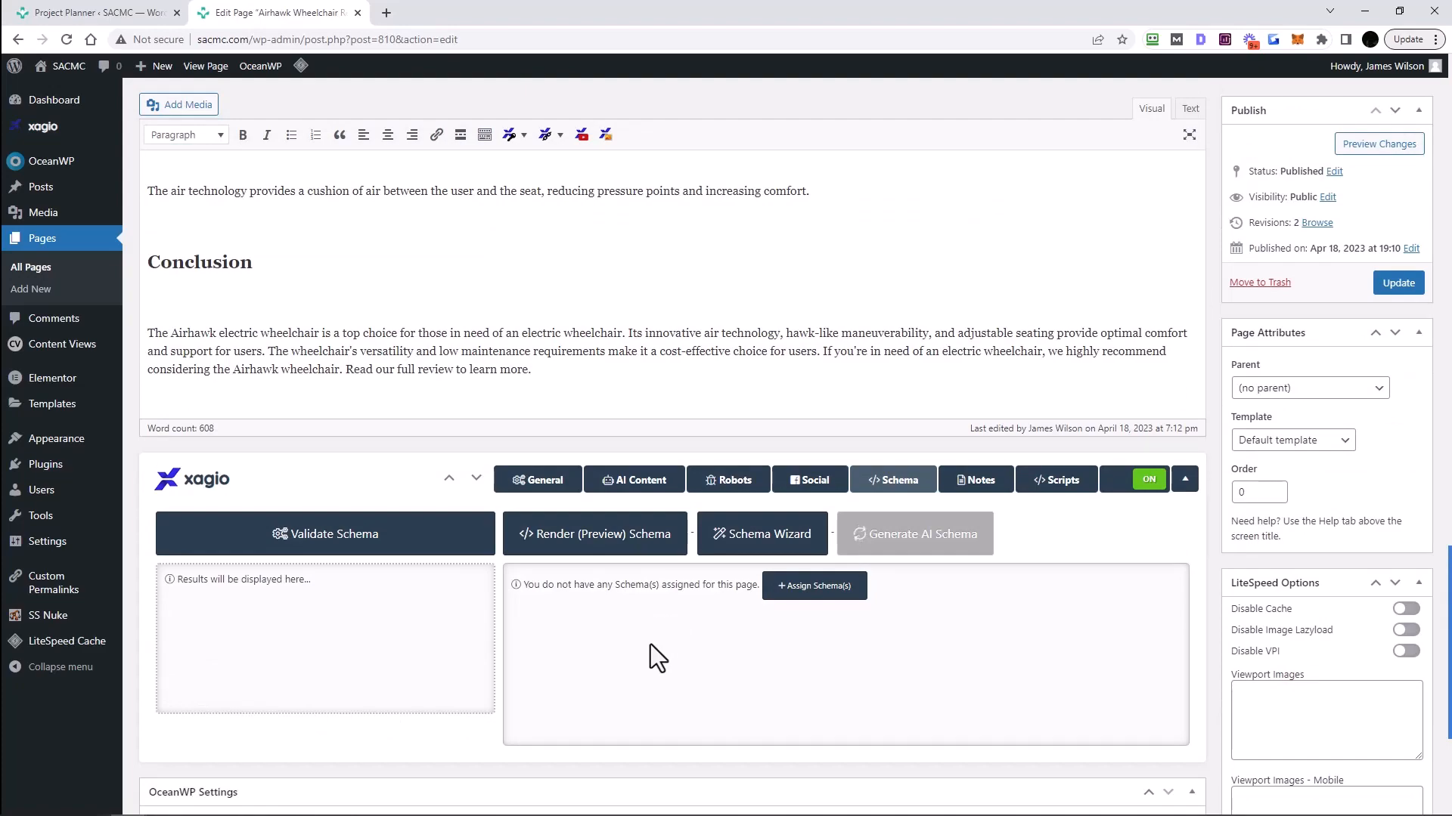
- Open the WordPress All Pages list in a new browser tab
{"action": "scroll", "coordinate": [632, 652], "scroll_direction": "up", "scroll_amount": 12}
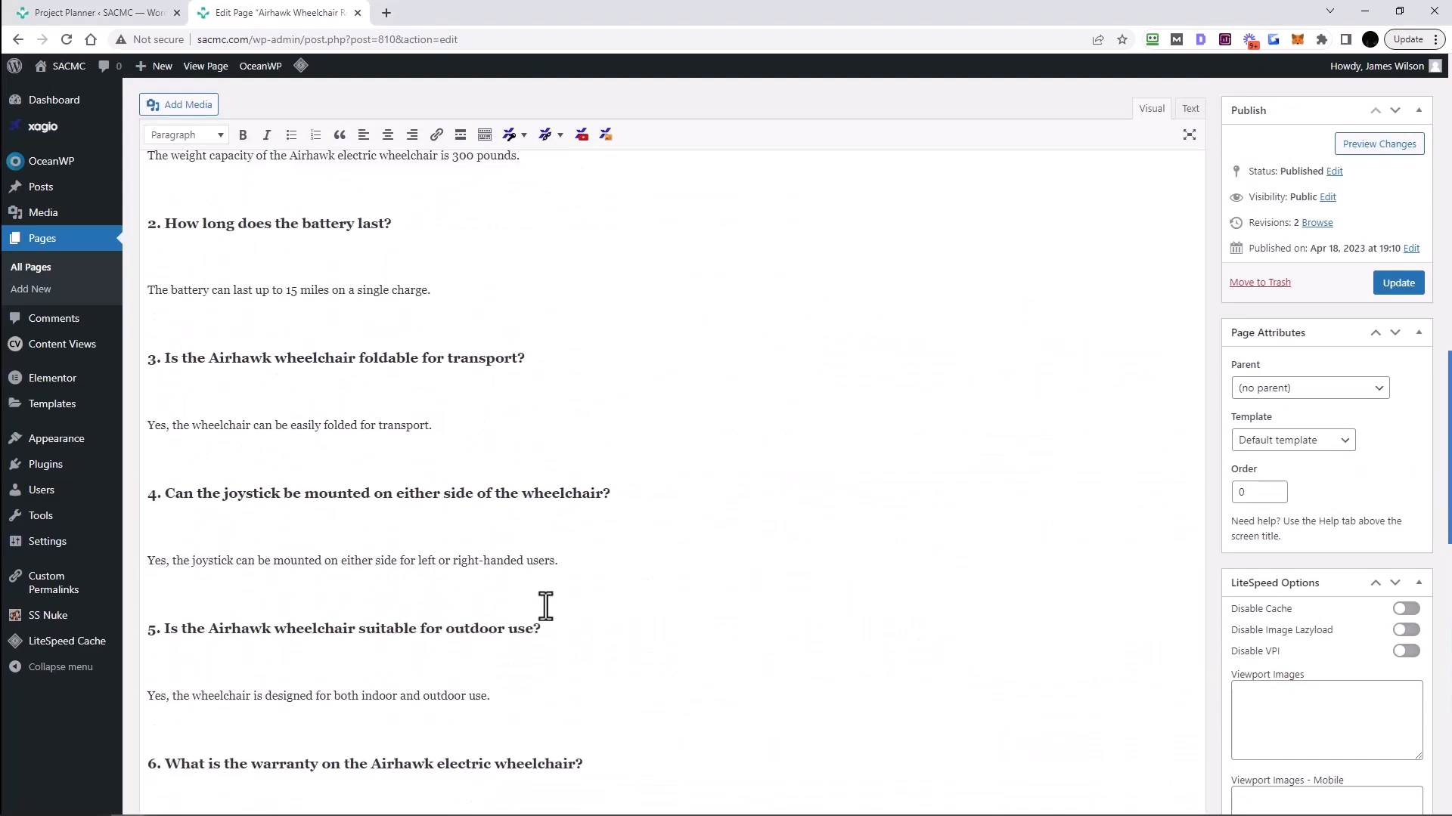
{"action": "scroll", "coordinate": [545, 605], "scroll_direction": "up", "scroll_amount": 10}
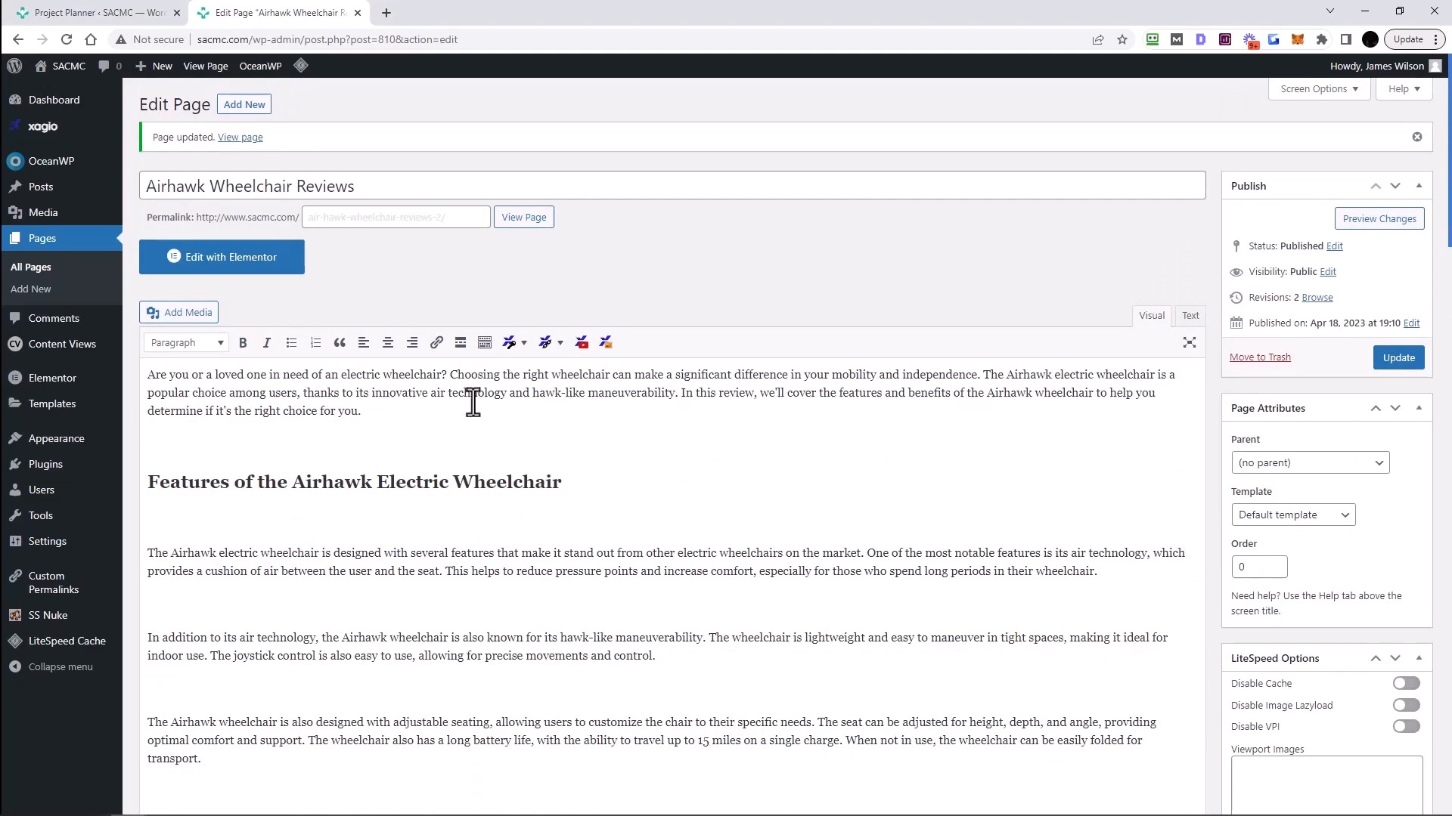
{"action": "right_click", "coordinate": [22, 264]}
{"action": "left_click", "coordinate": [65, 270]}
- View the older Airhawk Wheelchair Reviews page live in a new tab, then close it
{"action": "left_click", "coordinate": [459, 13]}
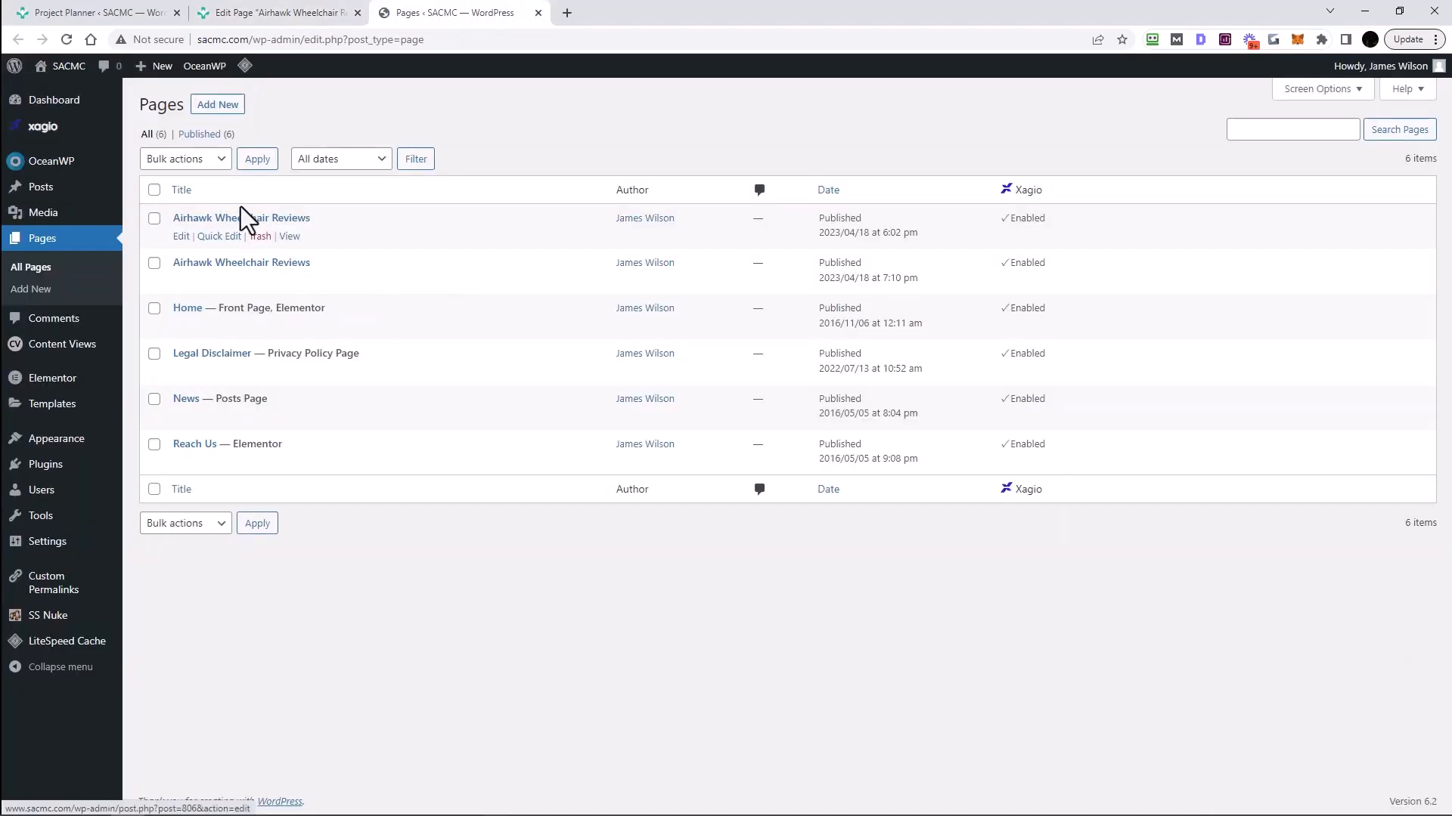
{"action": "right_click", "coordinate": [290, 236]}
{"action": "left_click", "coordinate": [340, 246]}
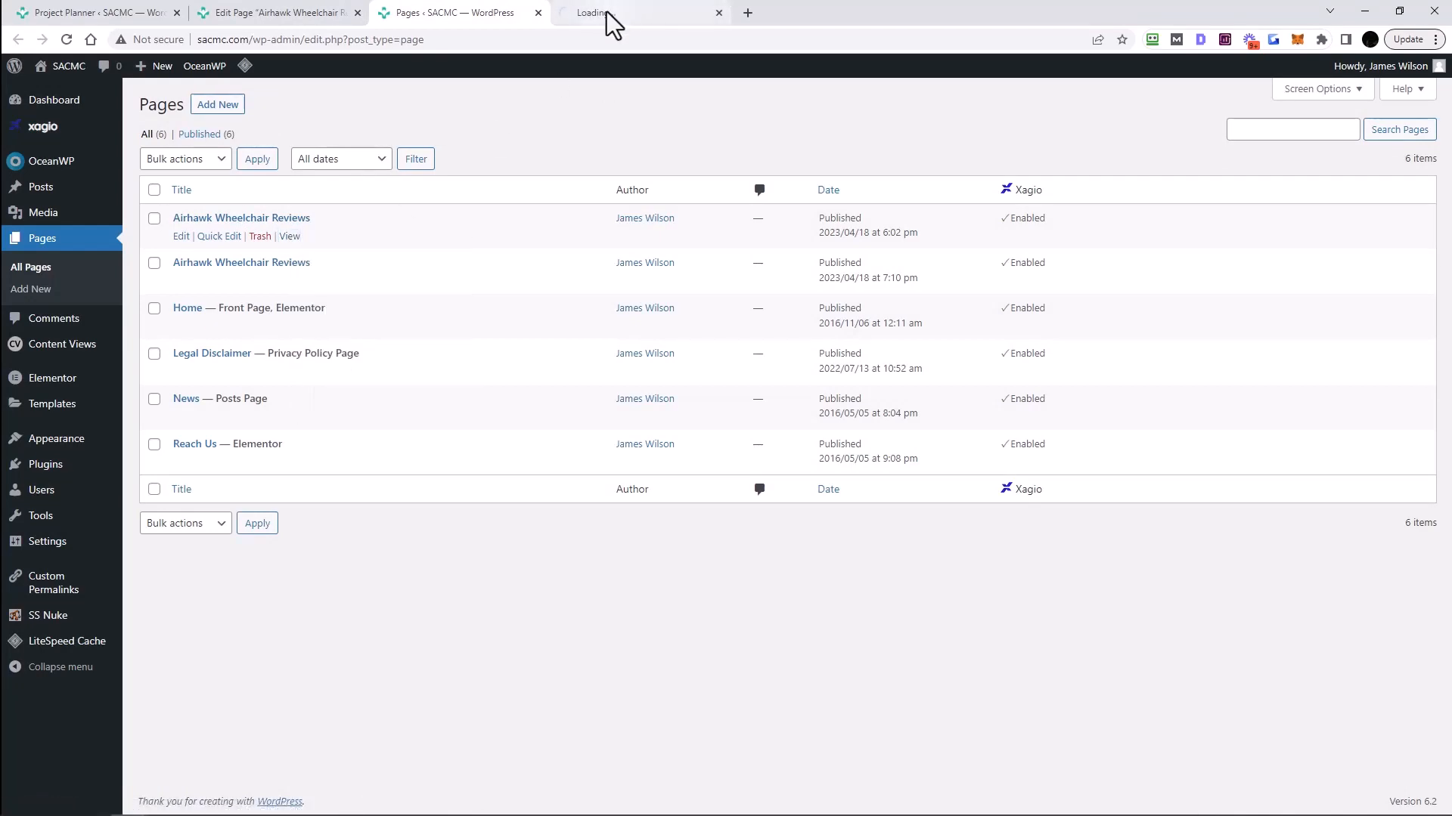
{"action": "left_click", "coordinate": [606, 12]}
{"action": "scroll", "coordinate": [578, 344], "scroll_direction": "down", "scroll_amount": 4}
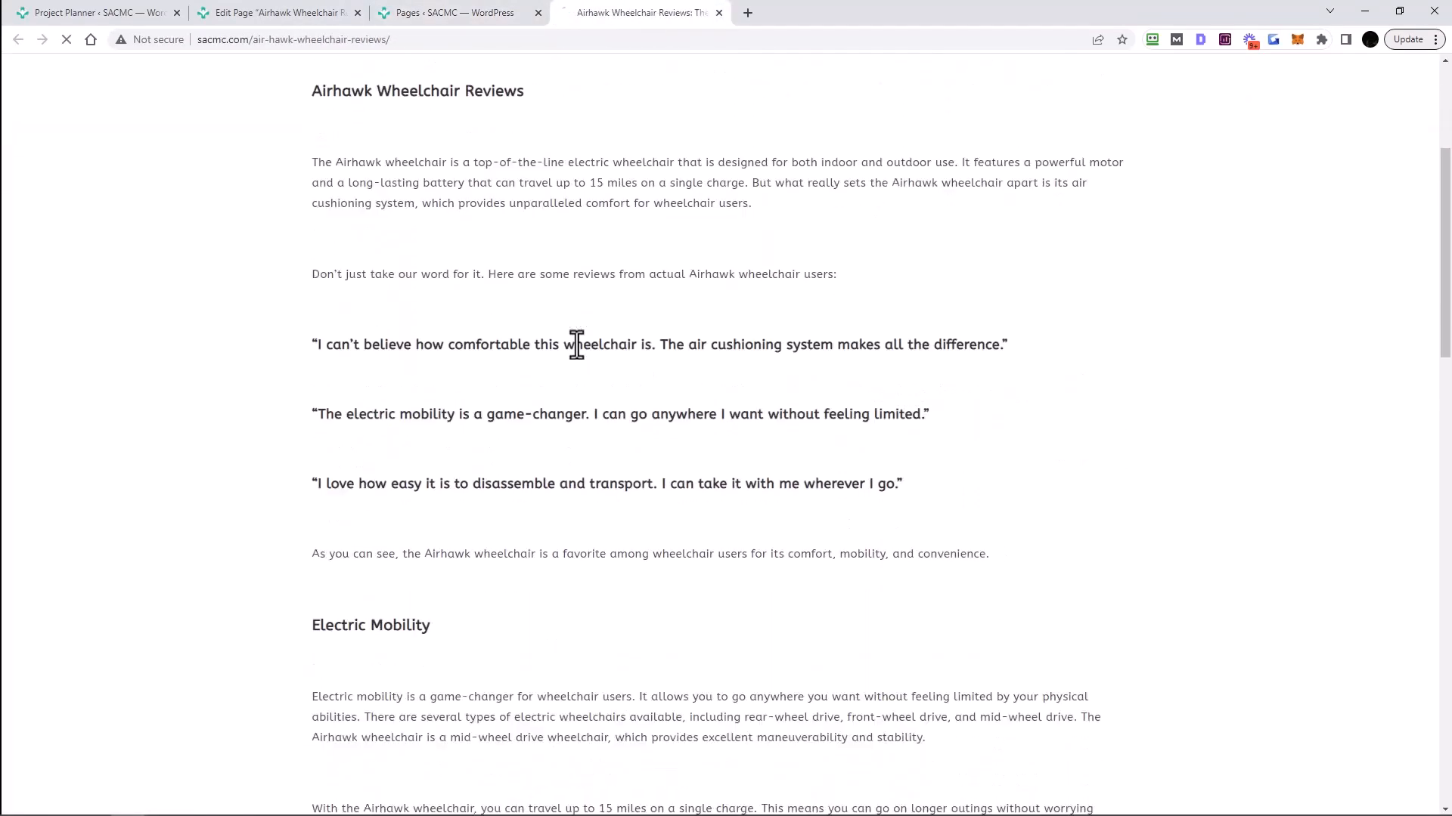
{"action": "left_click", "coordinate": [719, 13]}
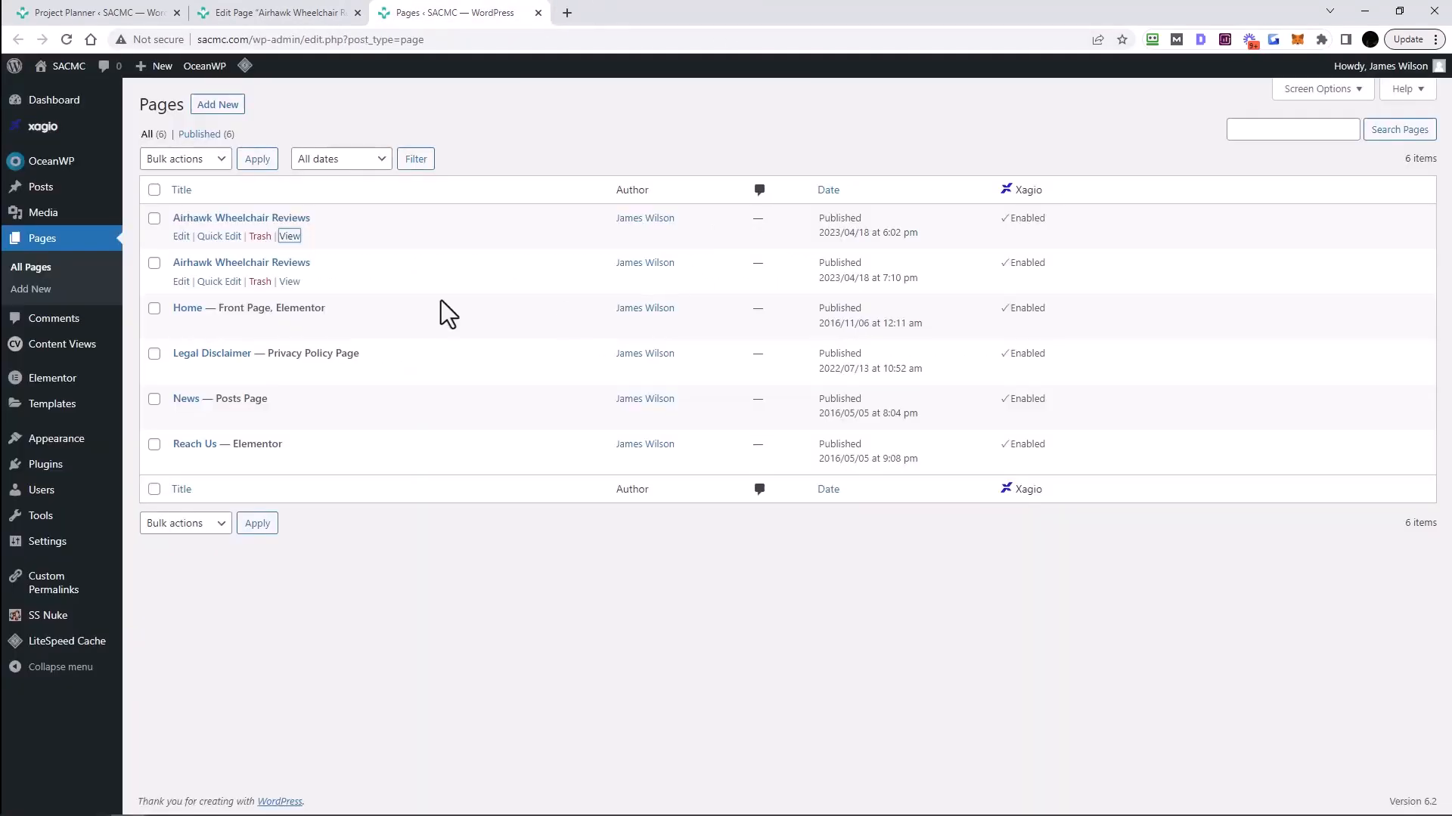
- Open the newer Airhawk page live, scroll through the AI article, then close it
{"action": "right_click", "coordinate": [292, 283]}
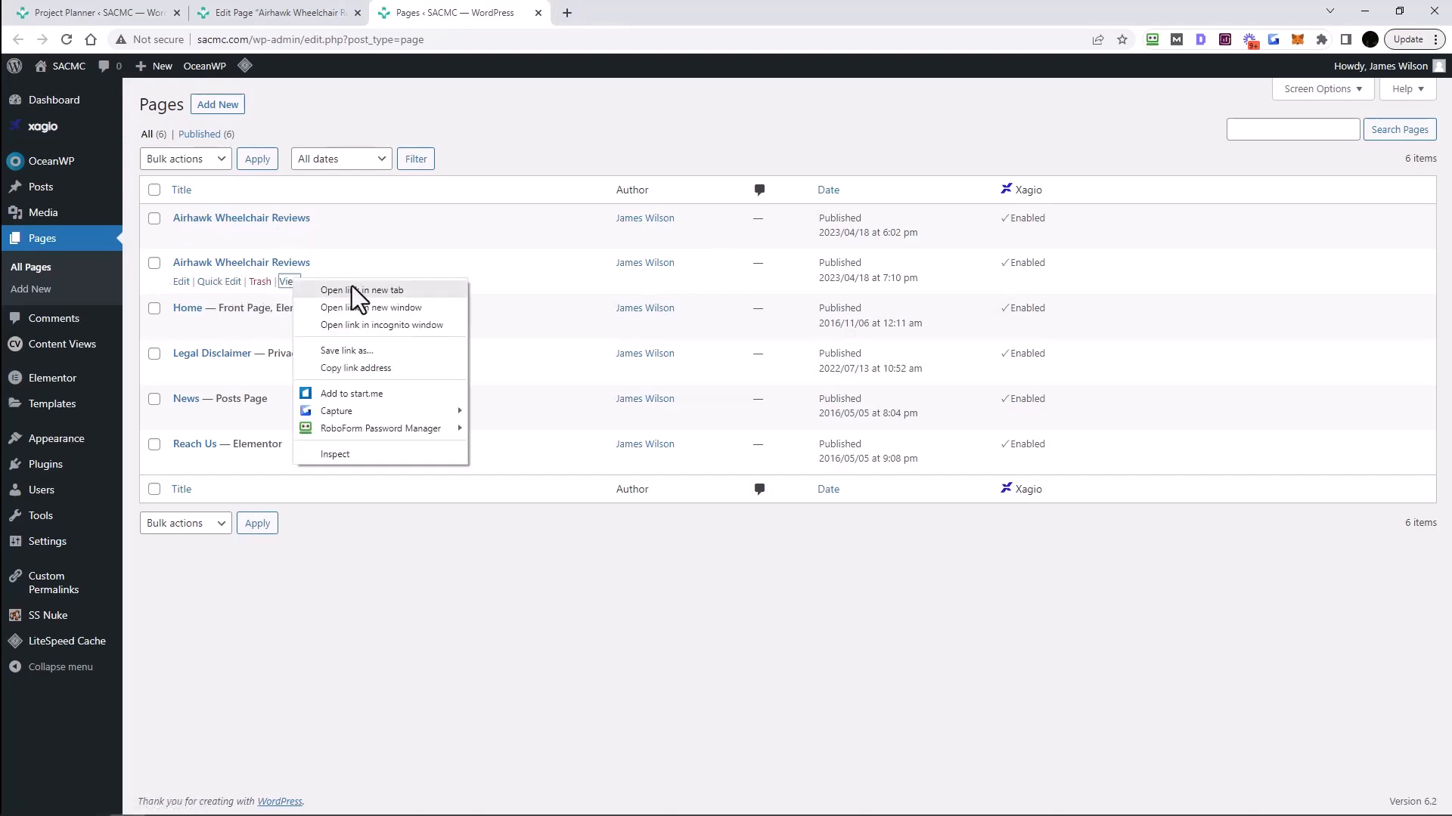
{"action": "left_click", "coordinate": [356, 297]}
{"action": "left_click", "coordinate": [635, 13]}
{"action": "scroll", "coordinate": [832, 445], "scroll_direction": "down", "scroll_amount": 3}
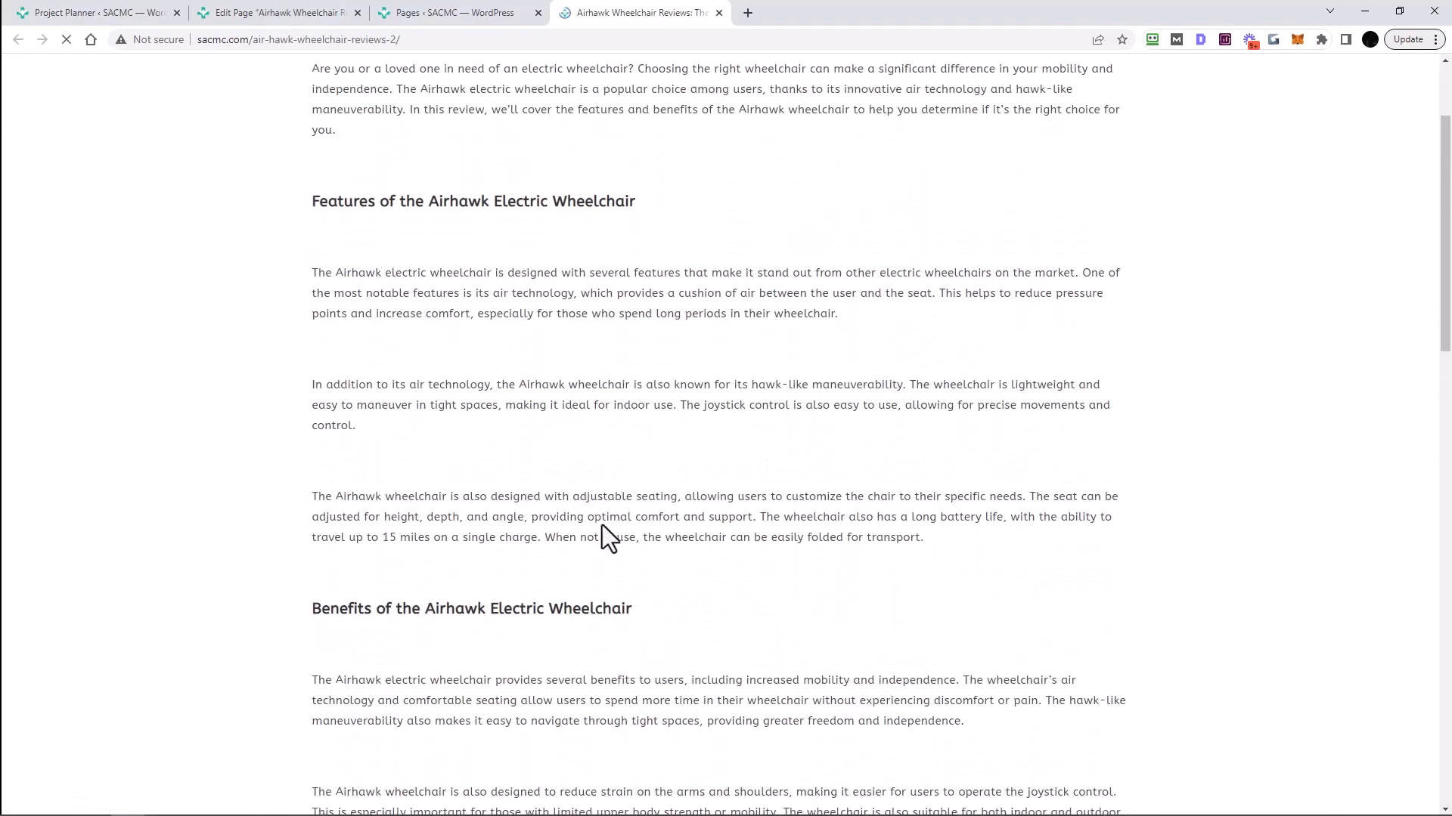
{"action": "scroll", "coordinate": [422, 541], "scroll_direction": "down", "scroll_amount": 3}
{"action": "scroll", "coordinate": [602, 550], "scroll_direction": "down", "scroll_amount": 7}
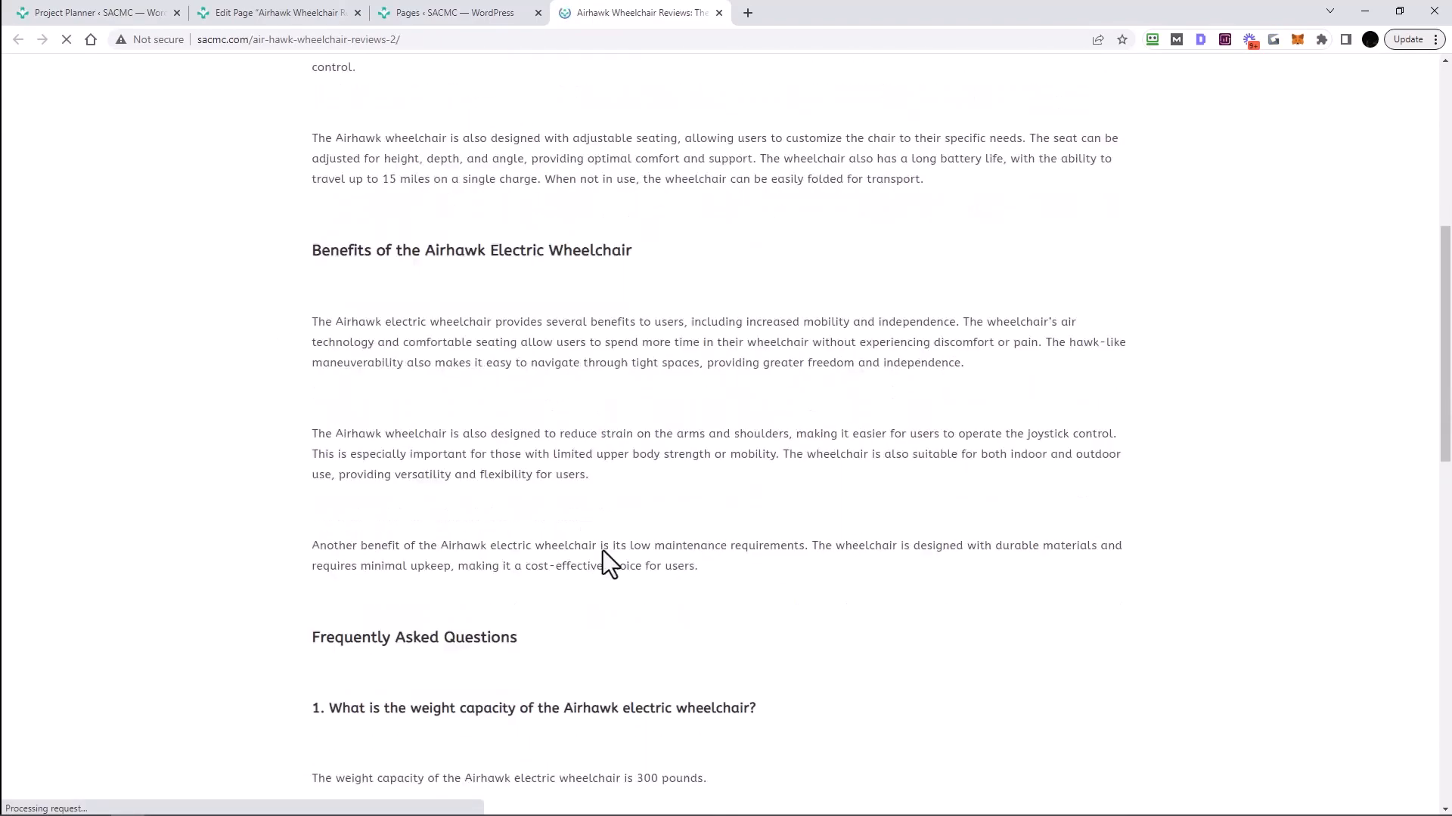
{"action": "scroll", "coordinate": [783, 552], "scroll_direction": "up", "scroll_amount": 9}
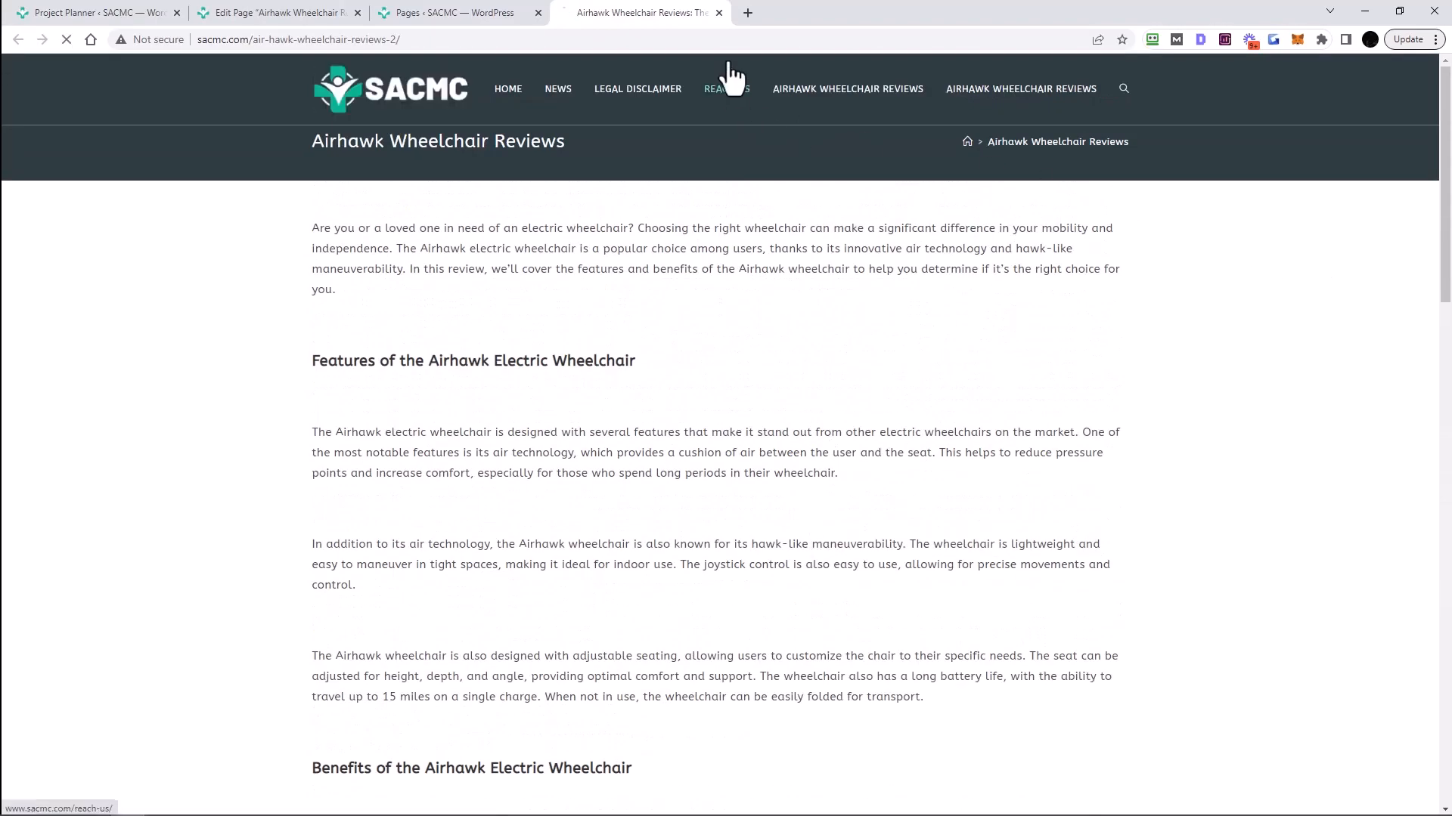
{"action": "left_click", "coordinate": [718, 14]}
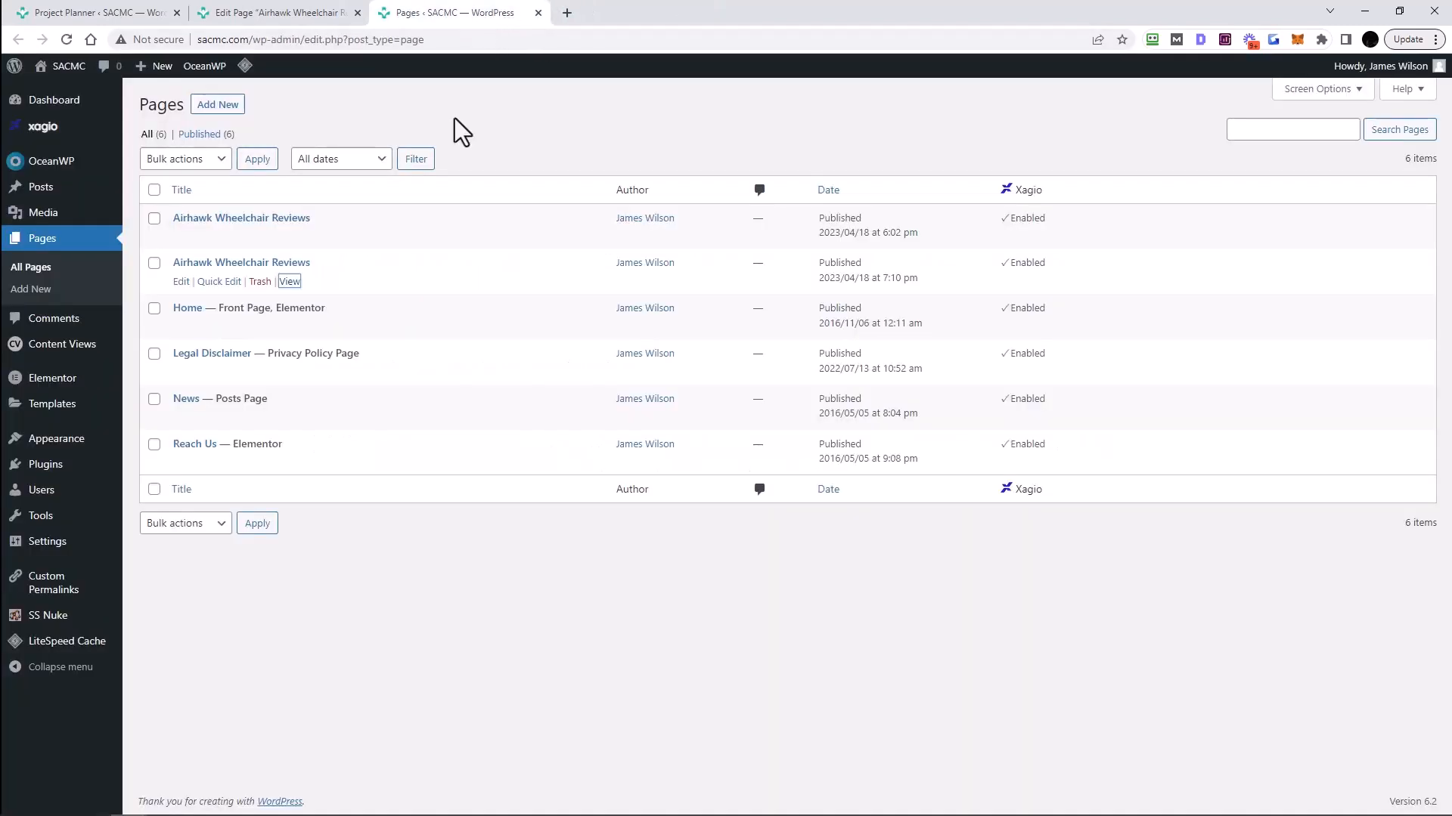
- Reopen the newer Airhawk page live in a new tab
{"action": "right_click", "coordinate": [290, 282]}
{"action": "left_click", "coordinate": [372, 292]}
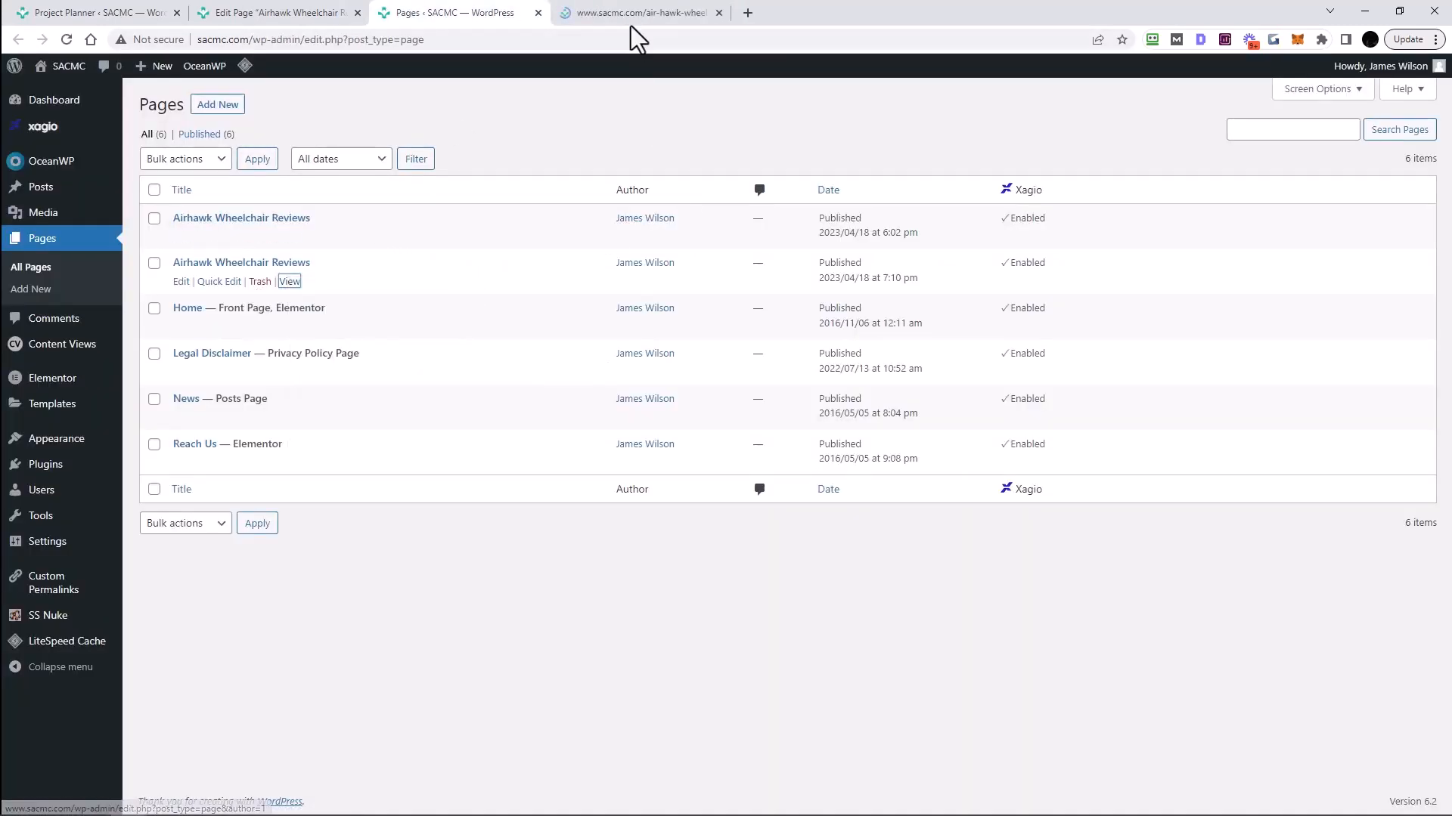
{"action": "left_click", "coordinate": [630, 15]}
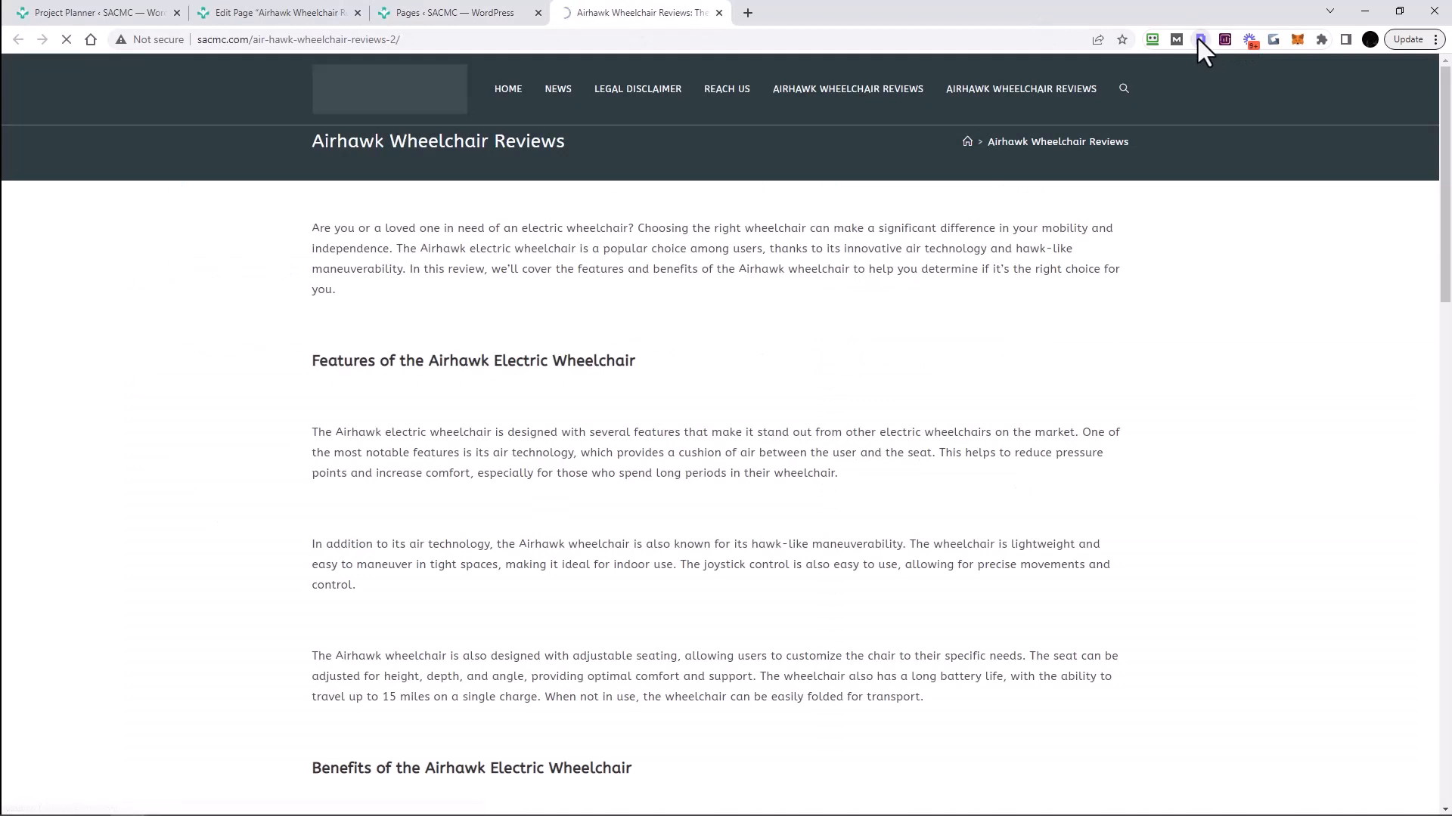
- Check the H1, H2, Benefits and FAQ headings in Detailed SEO, then close the live tab
{"action": "left_click", "coordinate": [1200, 39]}
{"action": "left_click", "coordinate": [819, 90]}
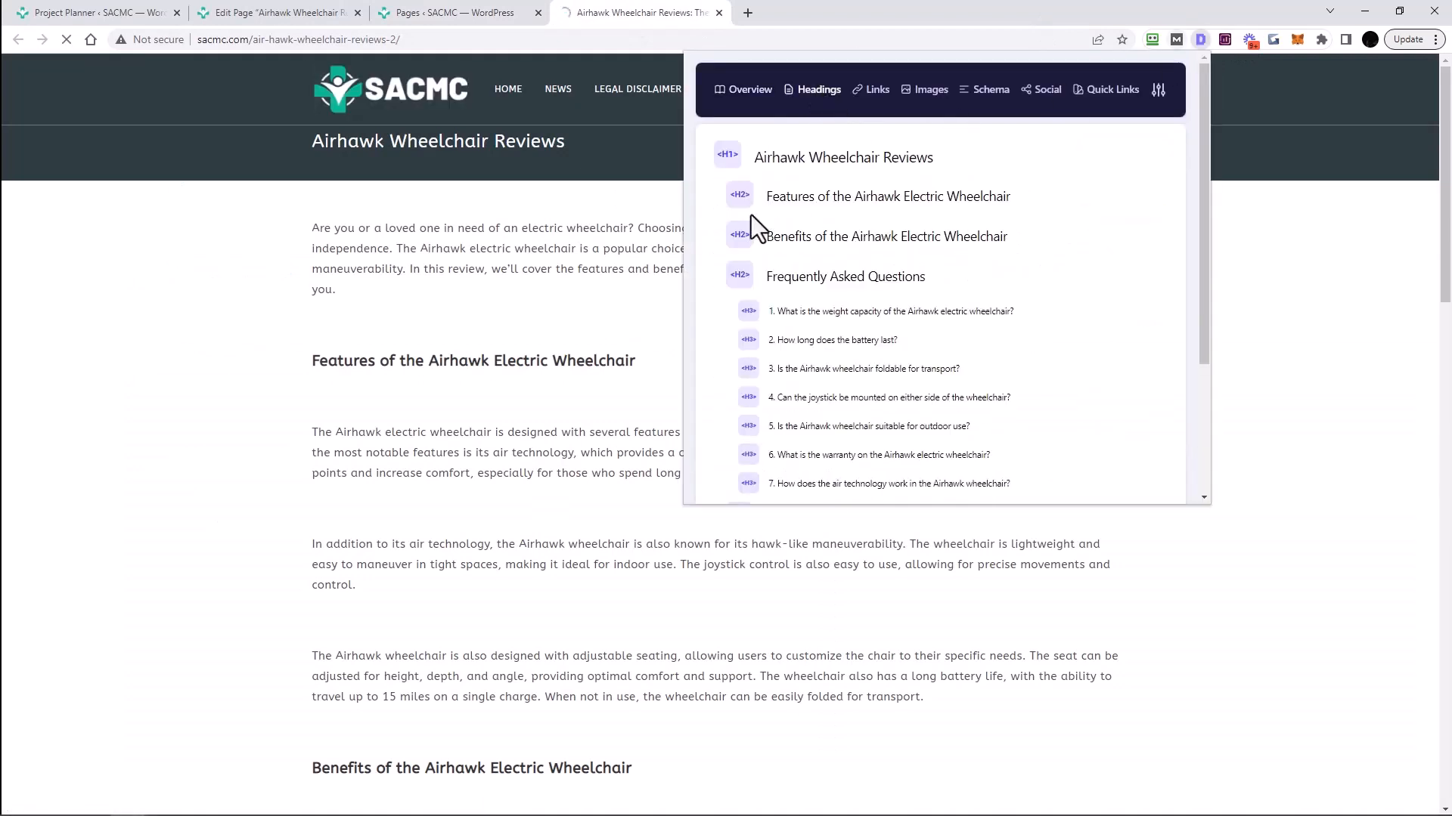
{"action": "left_click_drag", "start_coordinate": [759, 157], "coordinate": [1053, 162]}
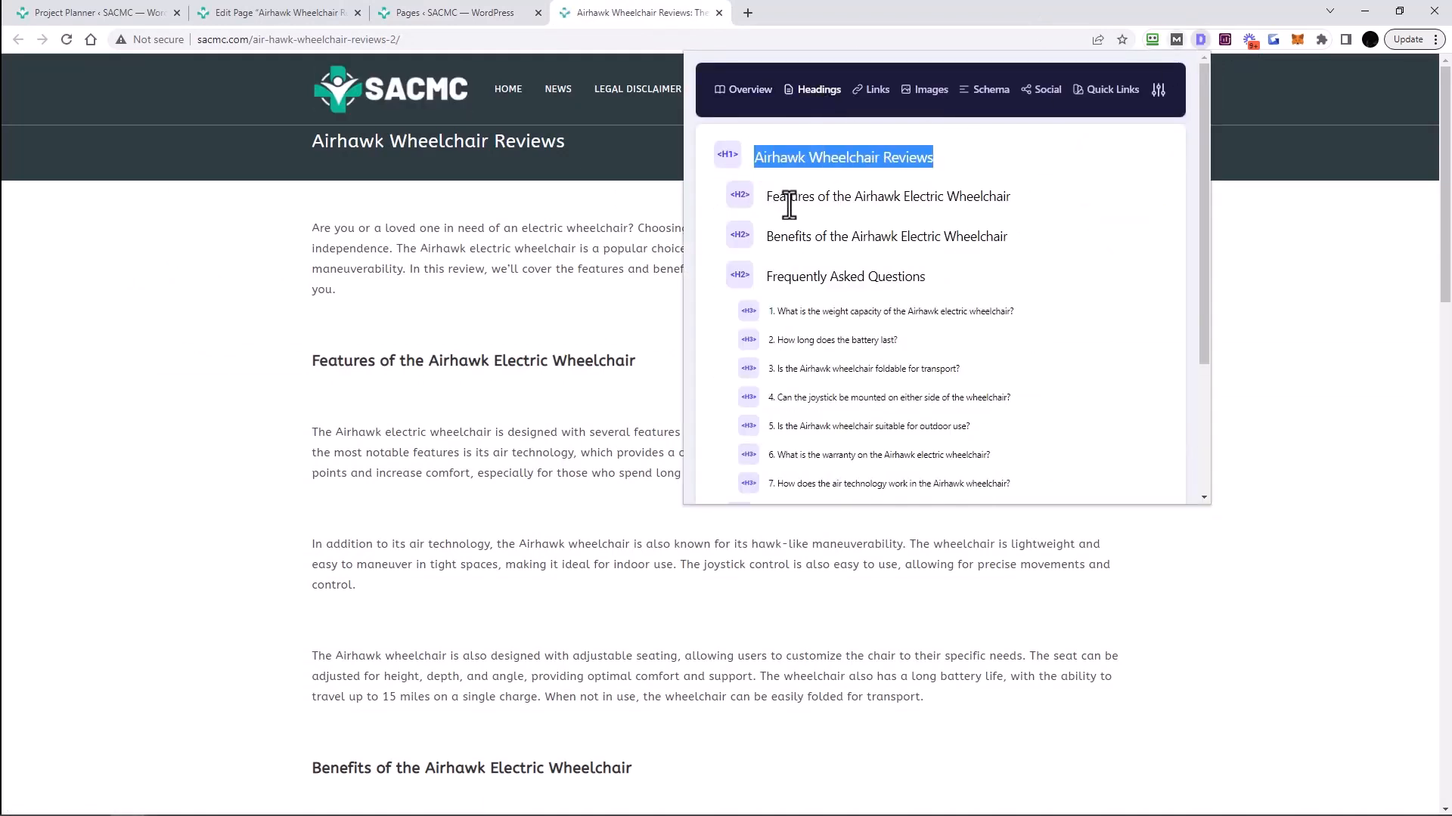
{"action": "left_click_drag", "start_coordinate": [780, 198], "coordinate": [951, 198]}
{"action": "left_click_drag", "start_coordinate": [773, 237], "coordinate": [860, 238]}
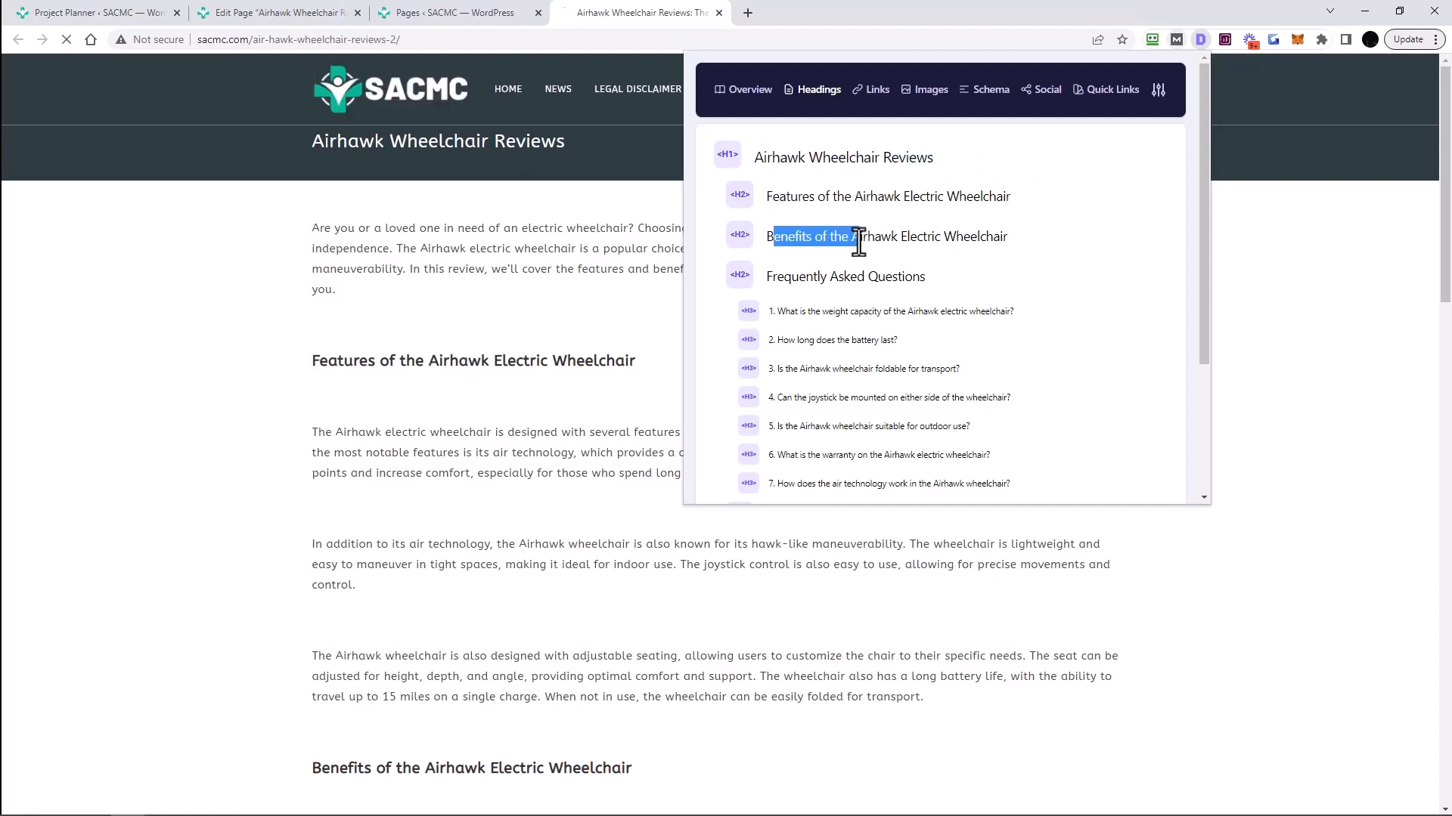
{"action": "left_click_drag", "start_coordinate": [771, 279], "coordinate": [906, 287]}
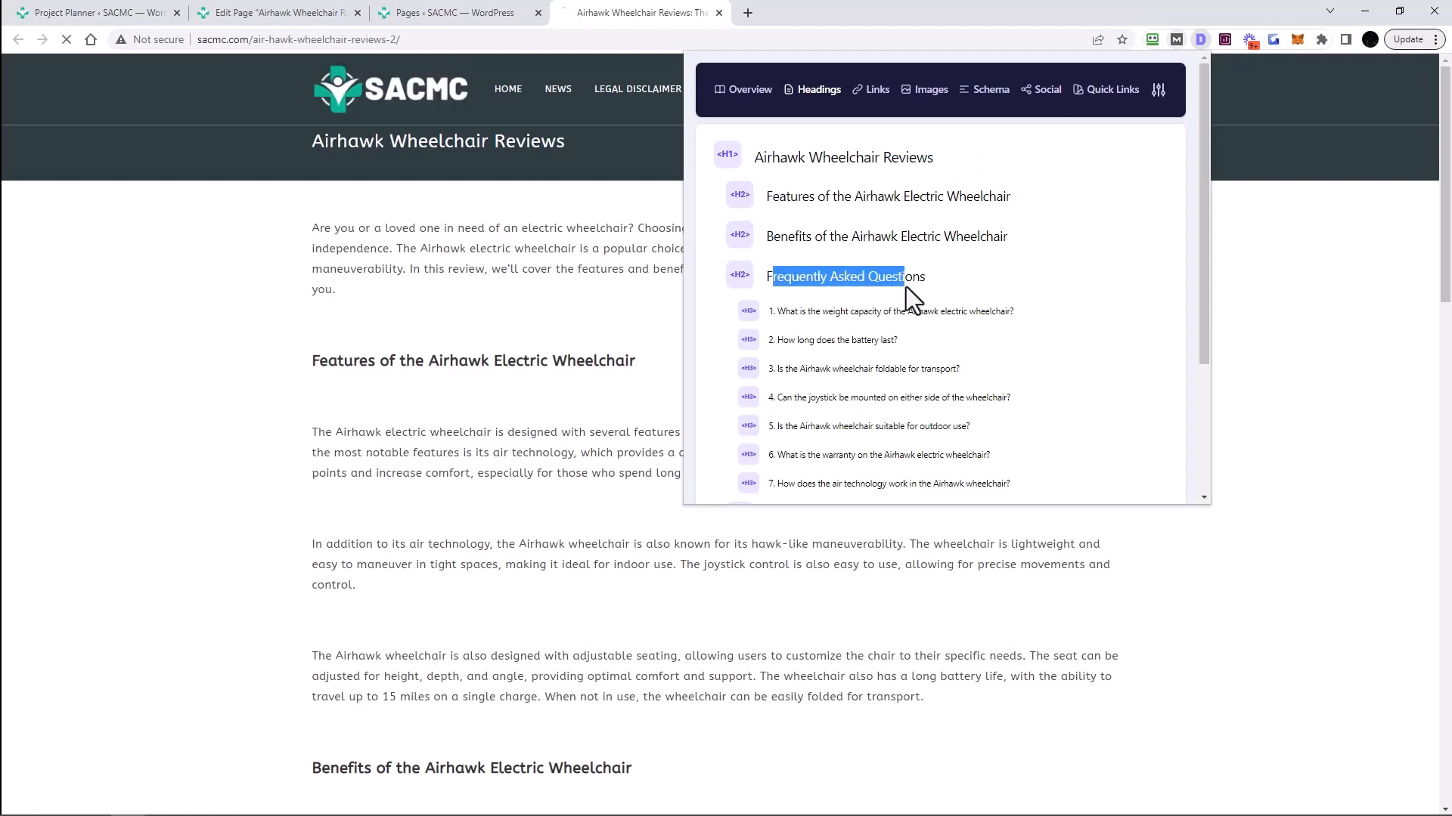
{"action": "left_click_drag", "start_coordinate": [767, 310], "coordinate": [827, 382]}
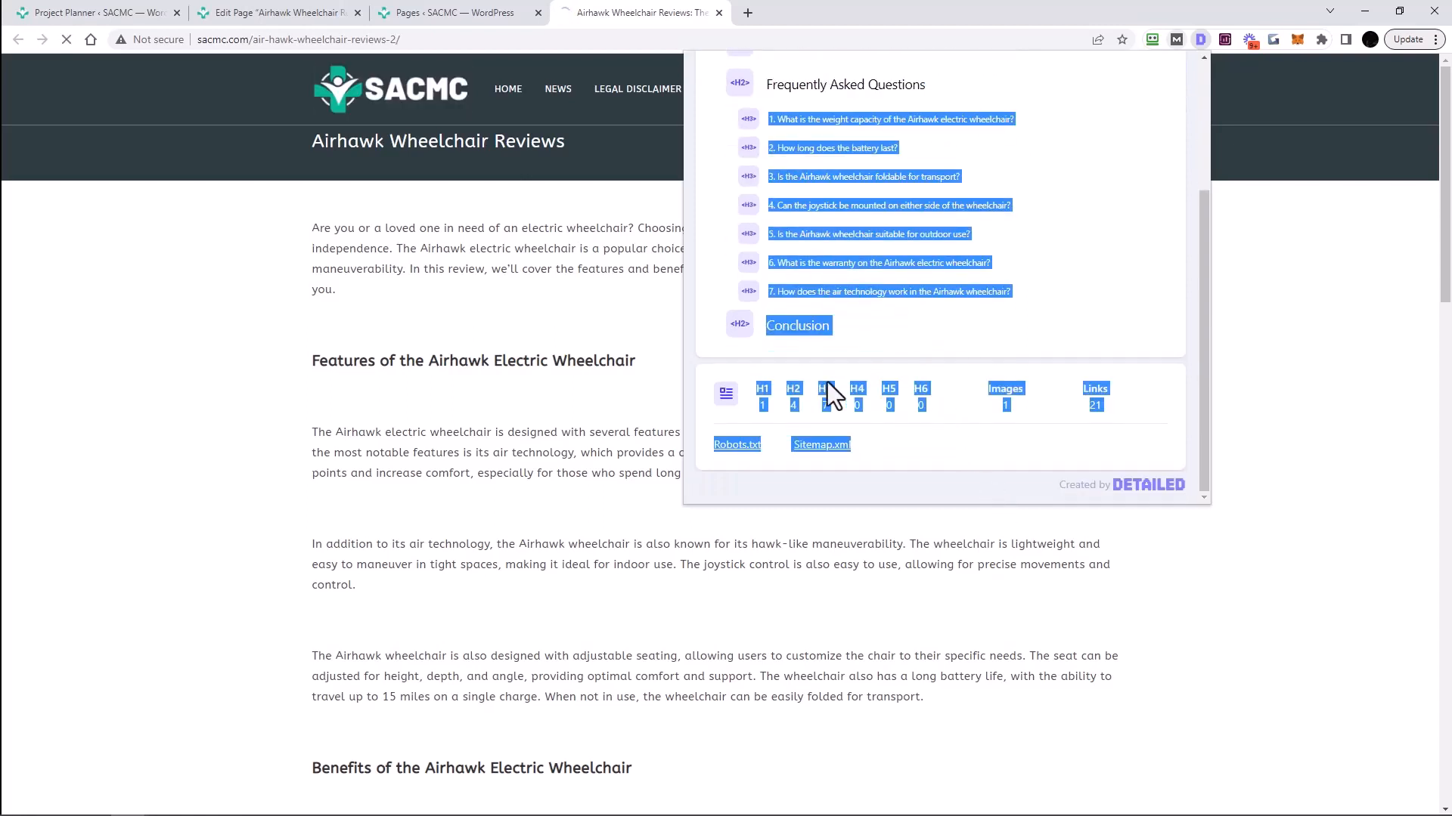
{"action": "left_click", "coordinate": [847, 334]}
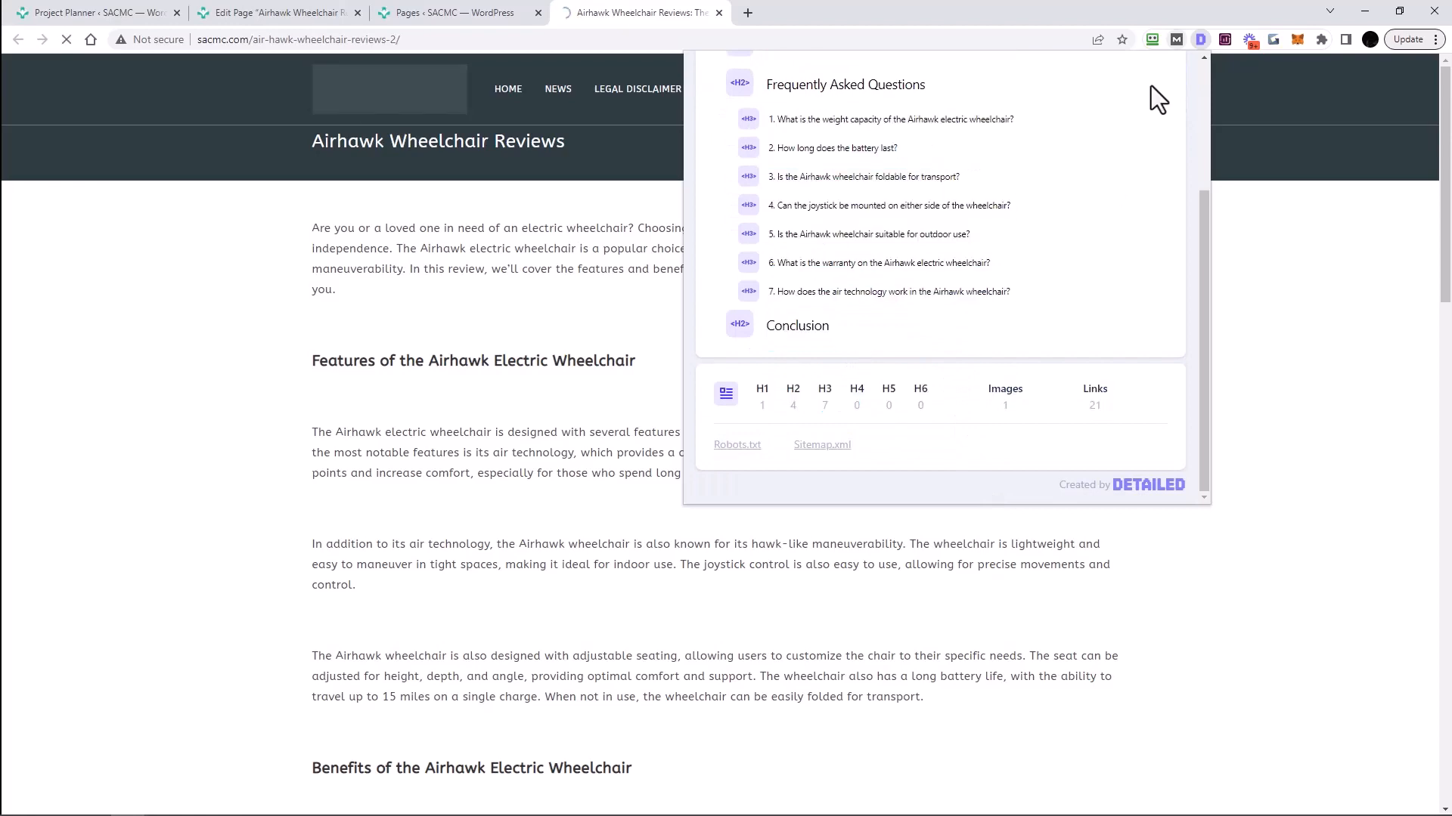
{"action": "left_click", "coordinate": [552, 275]}
{"action": "left_click", "coordinate": [719, 13]}
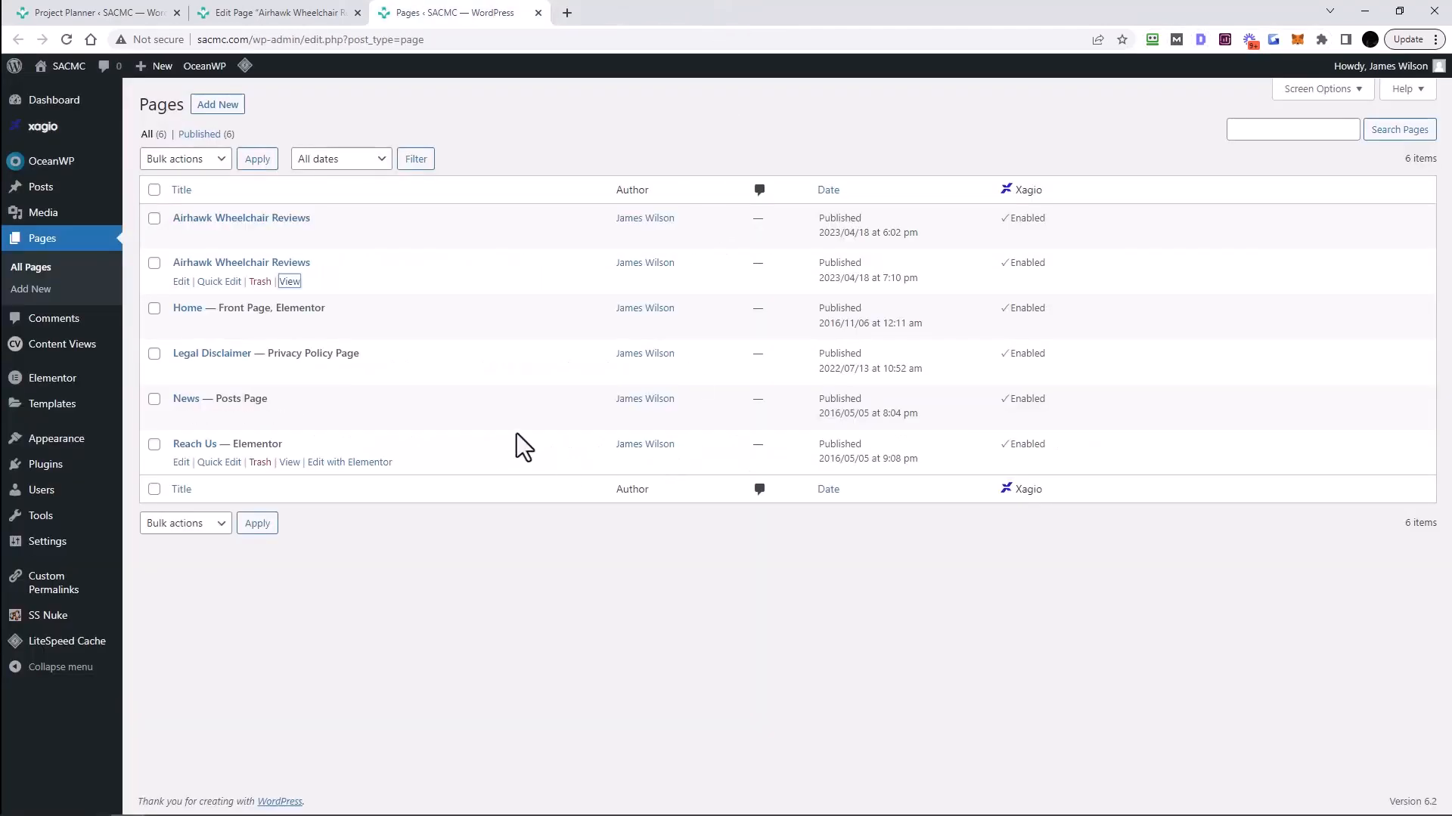
- Preview the rendered Product schema JSON (rating 4.5, 2500.00 USD) in the Xagio Schema panel, then close it
{"action": "left_click", "coordinate": [277, 15]}
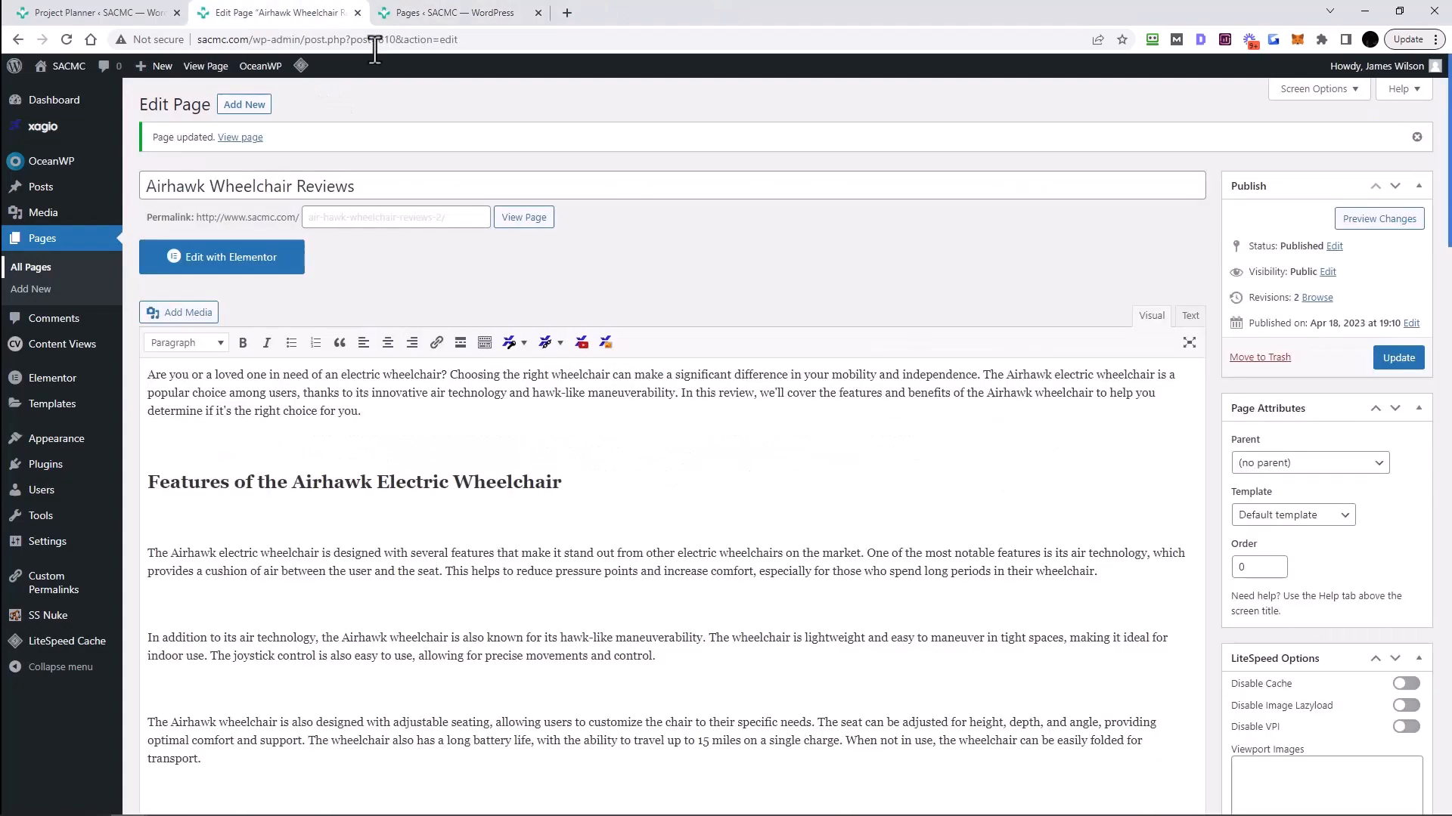
{"action": "scroll", "coordinate": [716, 348], "scroll_direction": "down", "scroll_amount": 20}
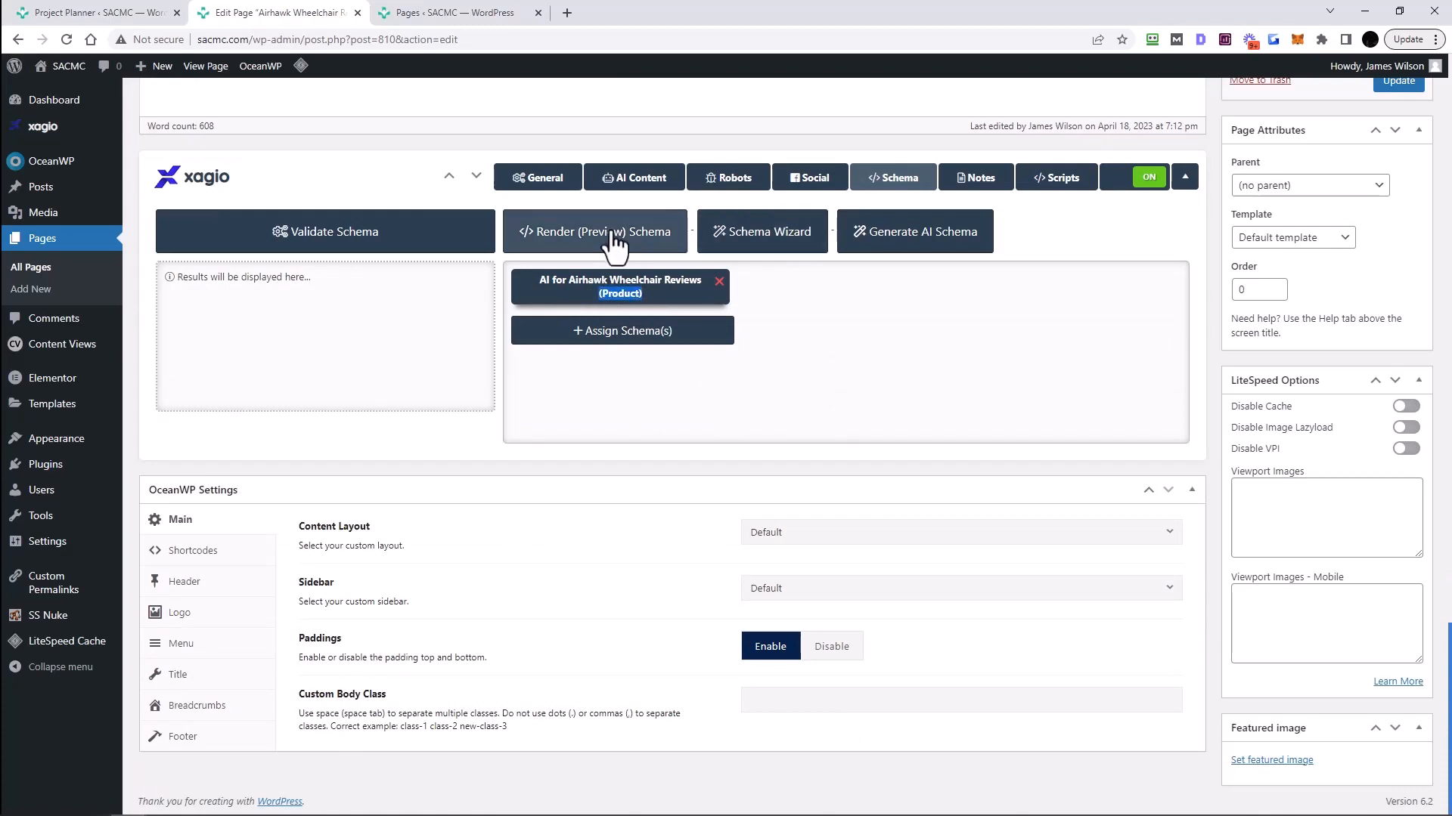
{"action": "left_click", "coordinate": [568, 236]}
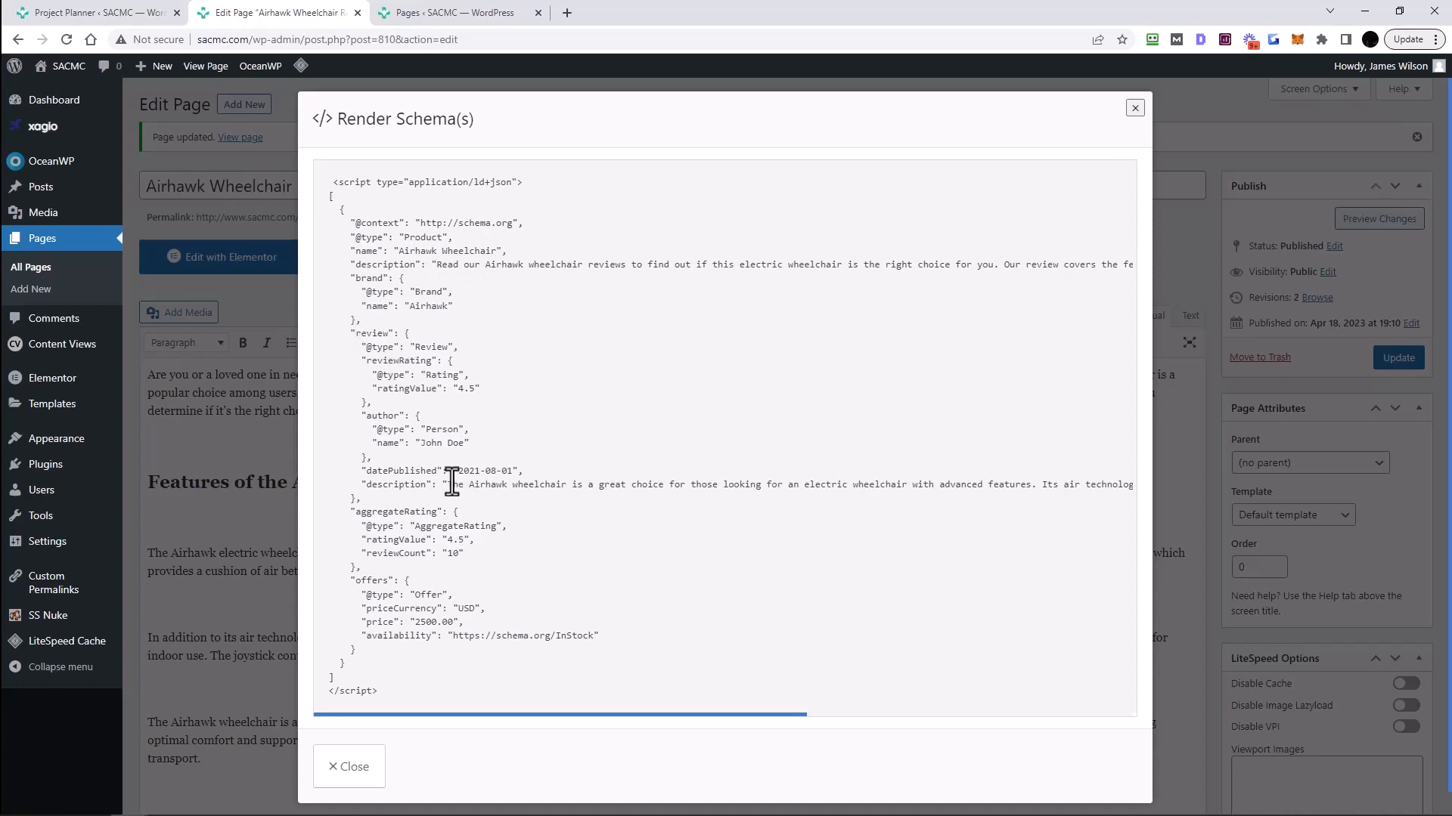
{"action": "scroll", "coordinate": [436, 633], "scroll_direction": "down", "scroll_amount": 1}
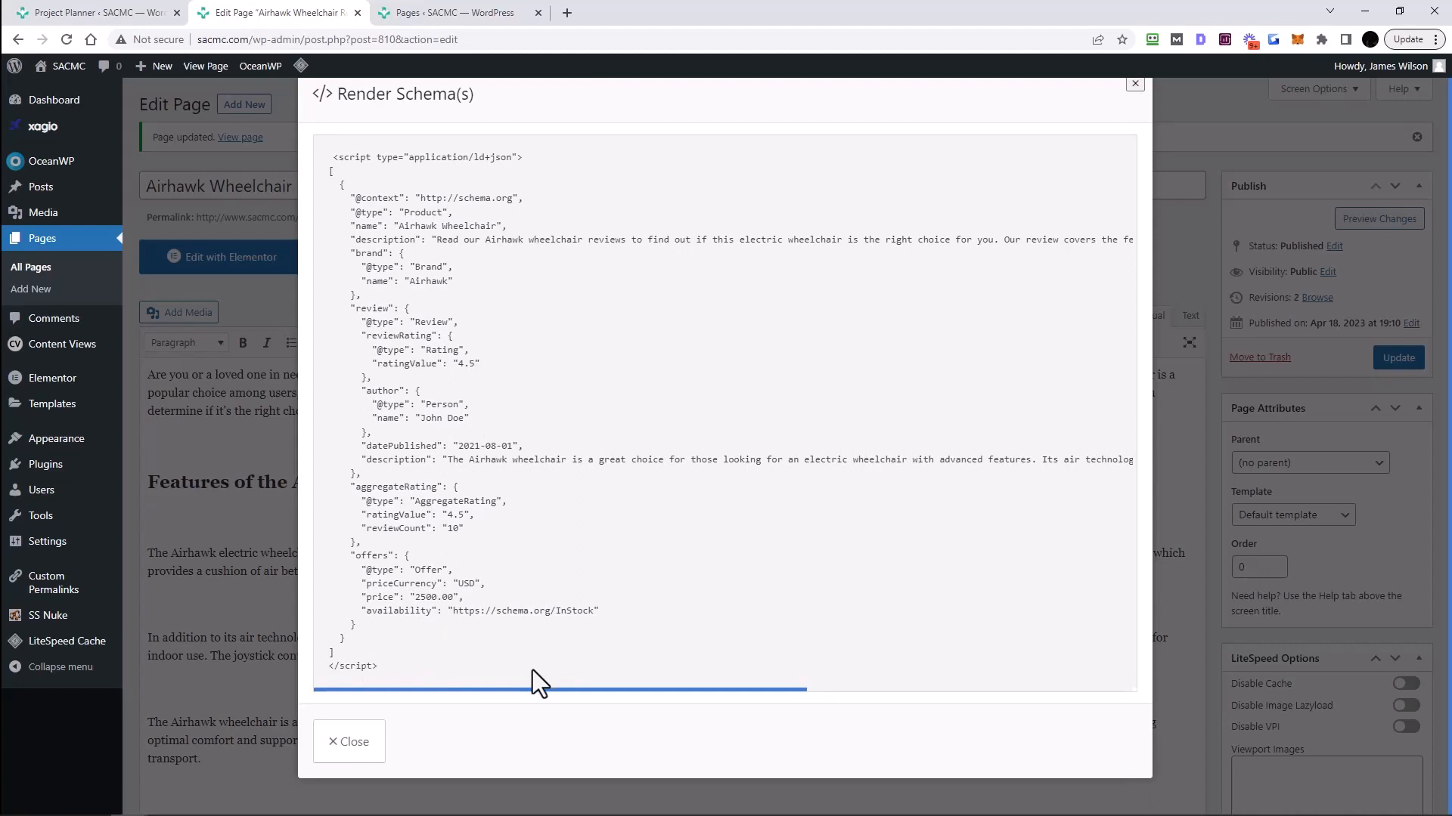
{"action": "scroll", "coordinate": [532, 670], "scroll_direction": "up", "scroll_amount": 1}
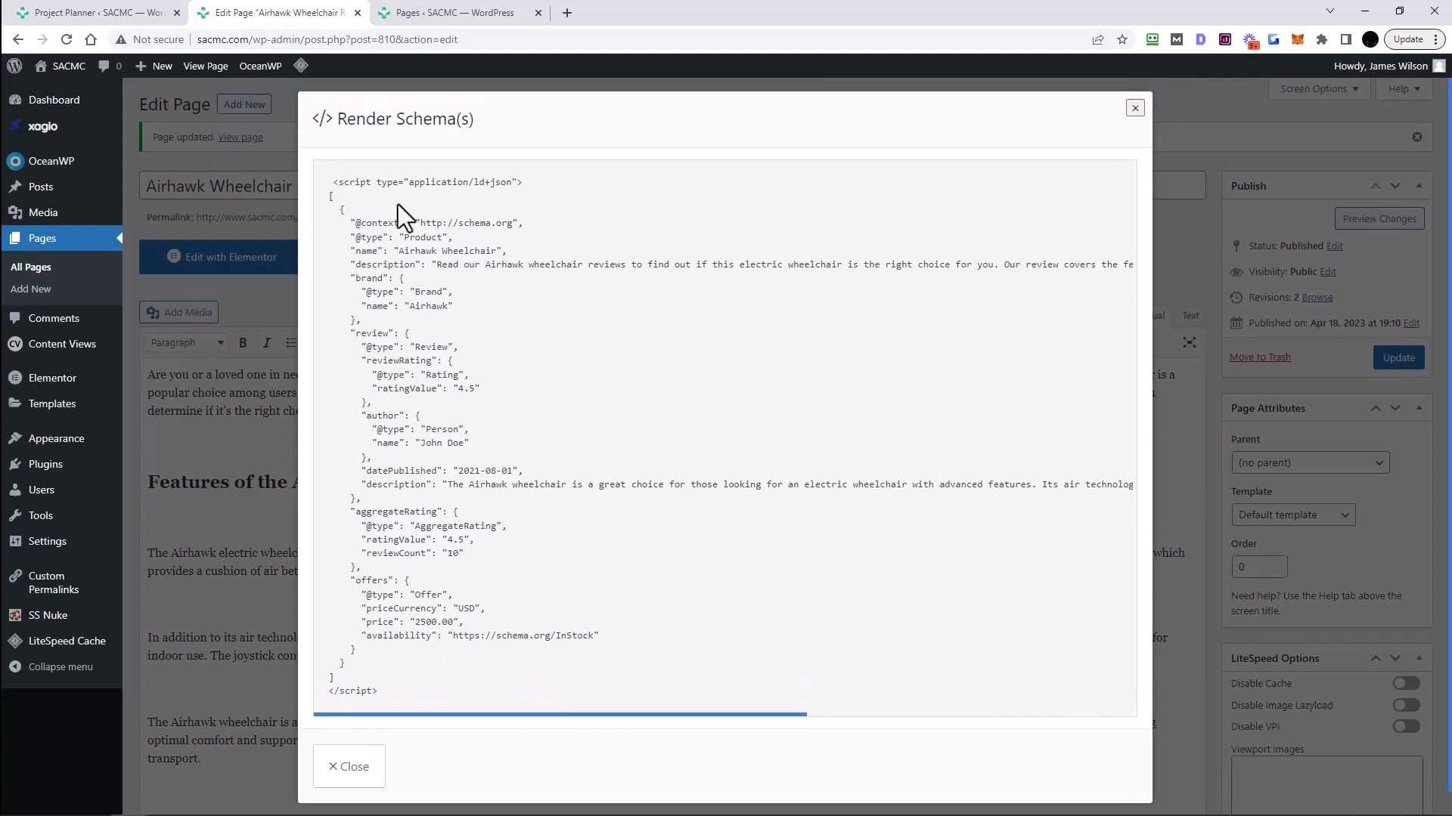
{"action": "left_click_drag", "start_coordinate": [331, 180], "coordinate": [570, 737]}
{"action": "left_click", "coordinate": [681, 567]}
{"action": "left_click_drag", "start_coordinate": [421, 691], "coordinate": [315, 188]}
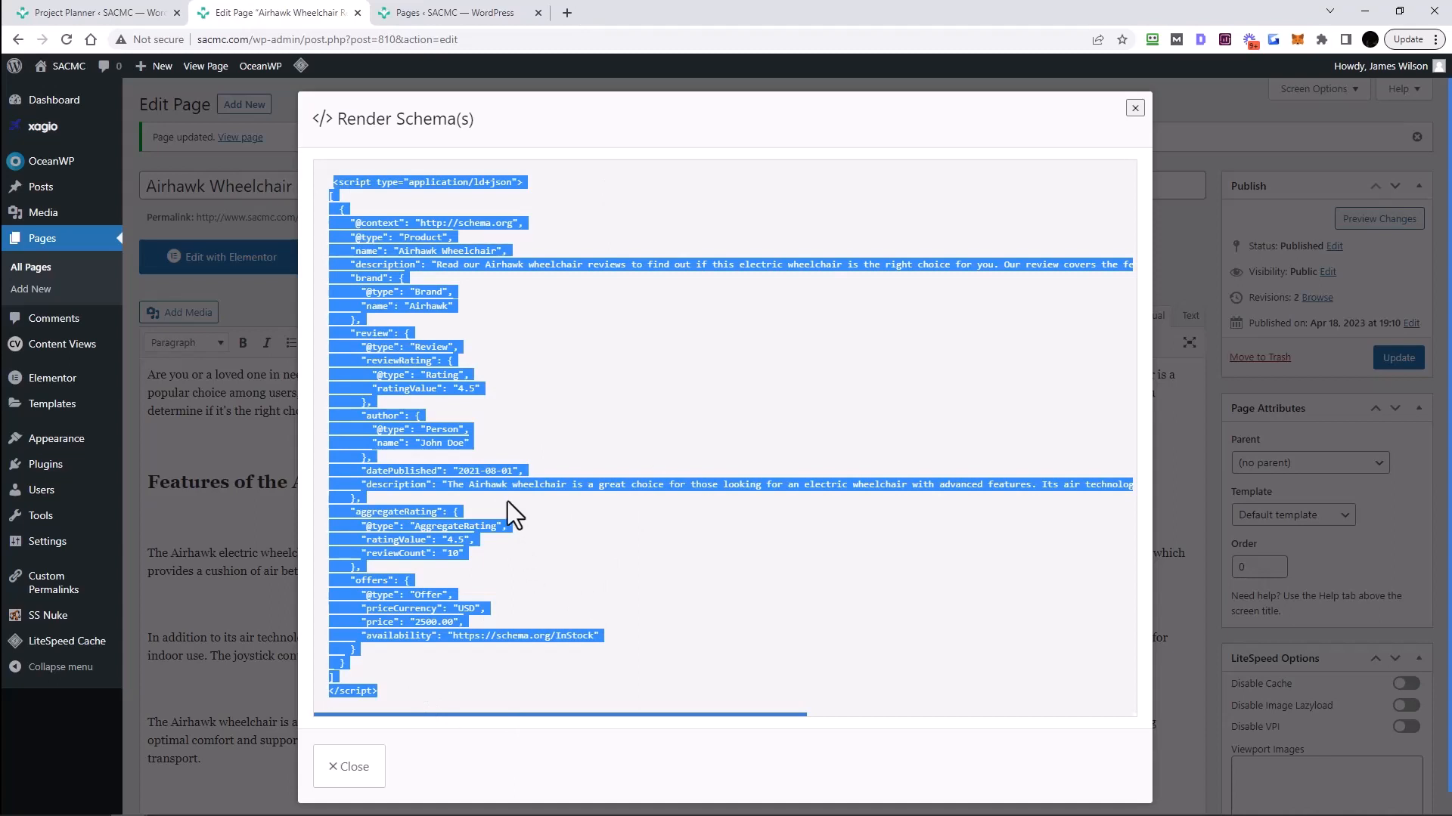
{"action": "left_click", "coordinate": [524, 260]}
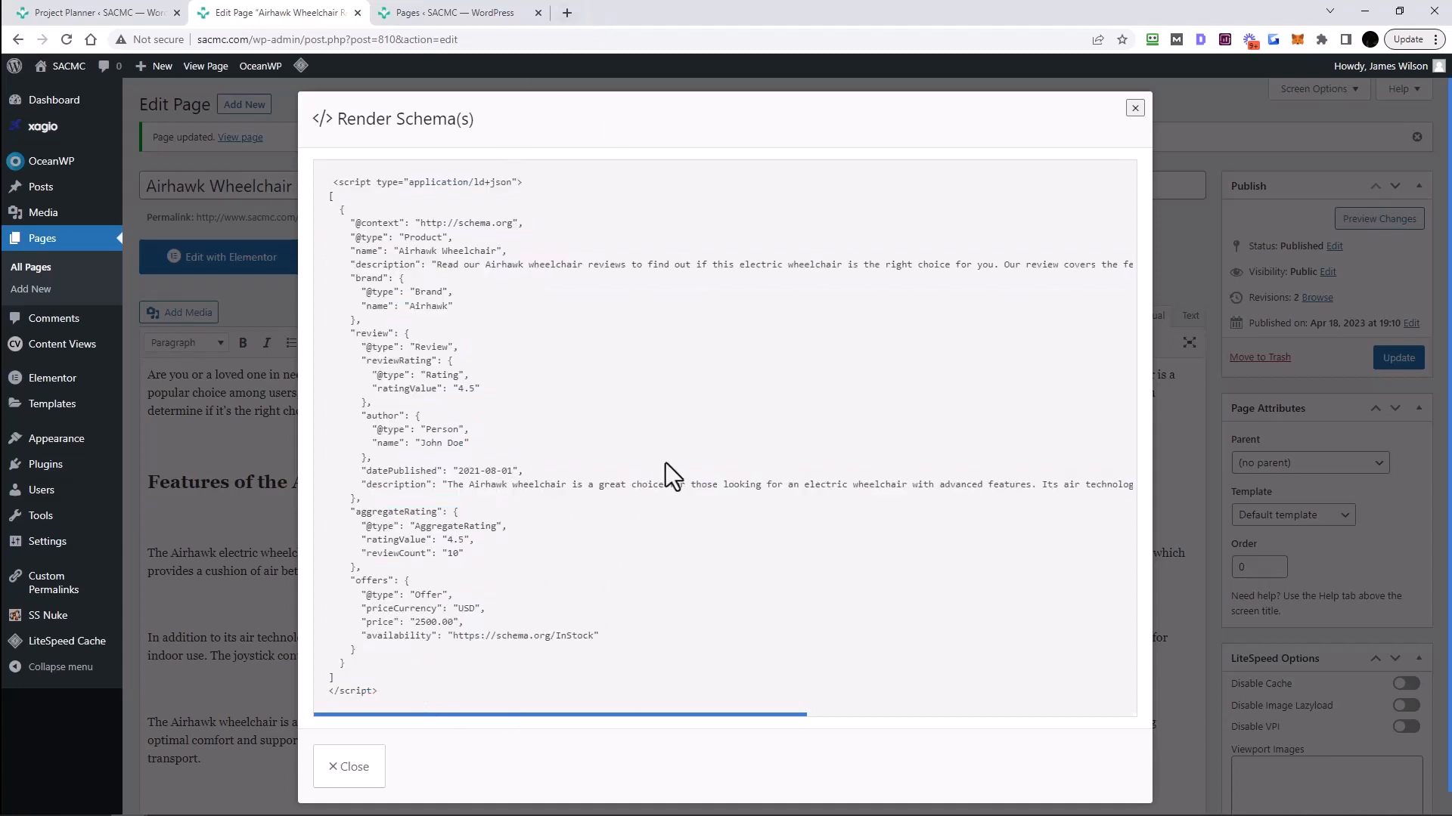
{"action": "left_click_drag", "start_coordinate": [436, 264], "coordinate": [508, 251]}
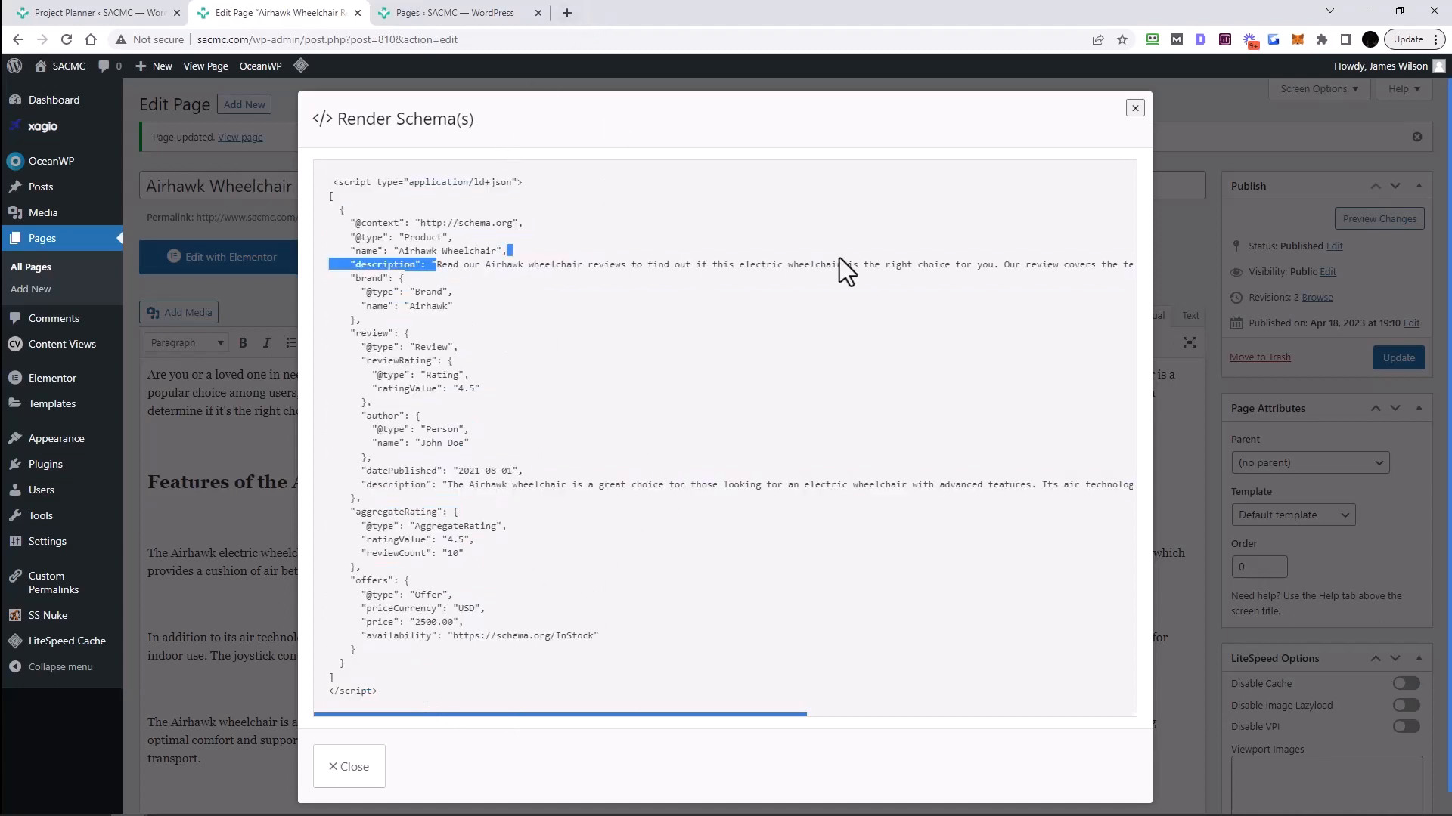
{"action": "triple_click", "coordinate": [1085, 265]}
{"action": "left_click", "coordinate": [1135, 108]}
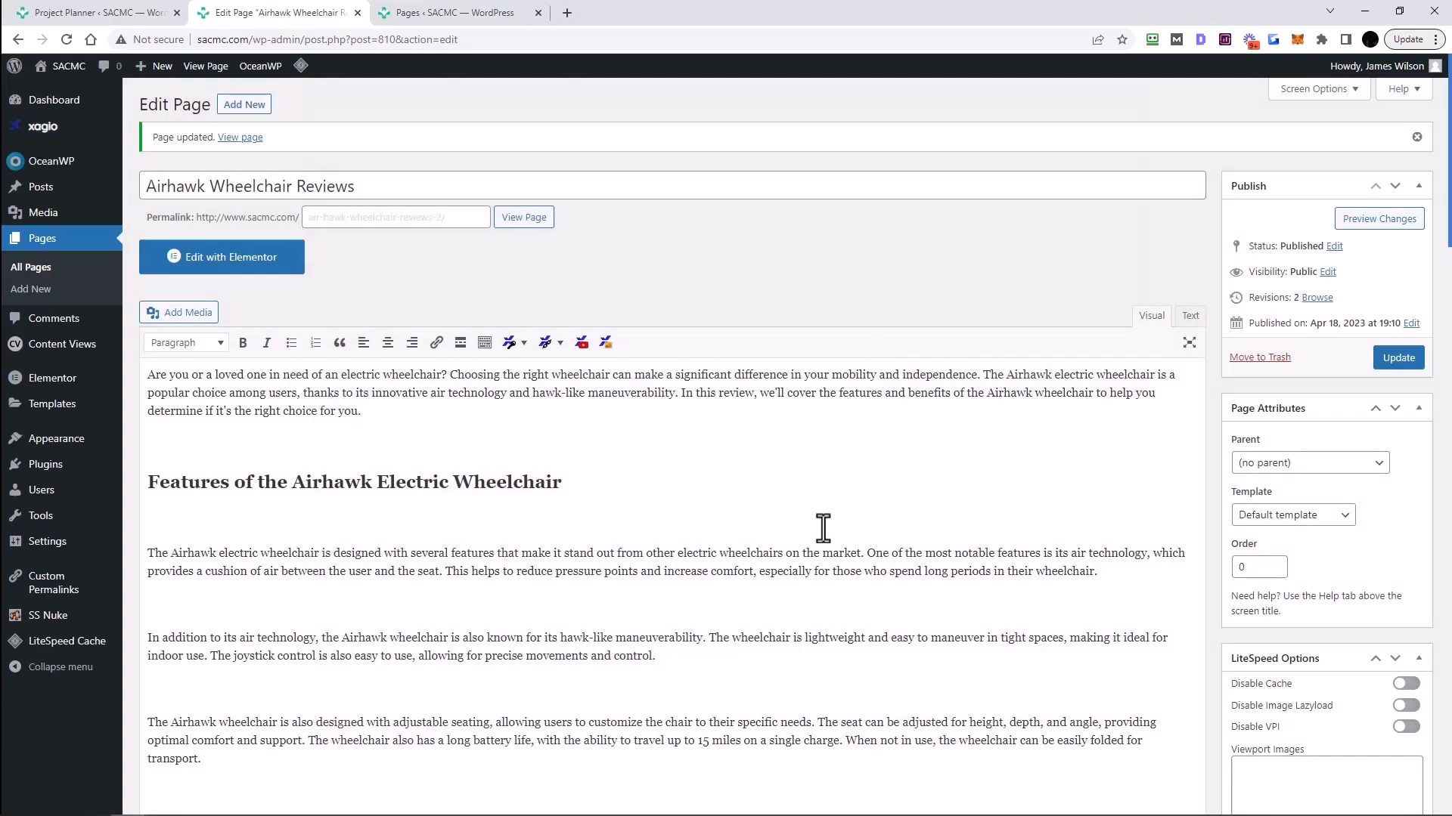
- Return to the project #14 planner and scroll to check the Air Hawk group's title and description
{"action": "scroll", "coordinate": [859, 567], "scroll_direction": "down", "scroll_amount": 4}
{"action": "scroll", "coordinate": [859, 567], "scroll_direction": "up", "scroll_amount": 4}
{"action": "left_click", "coordinate": [121, 21]}
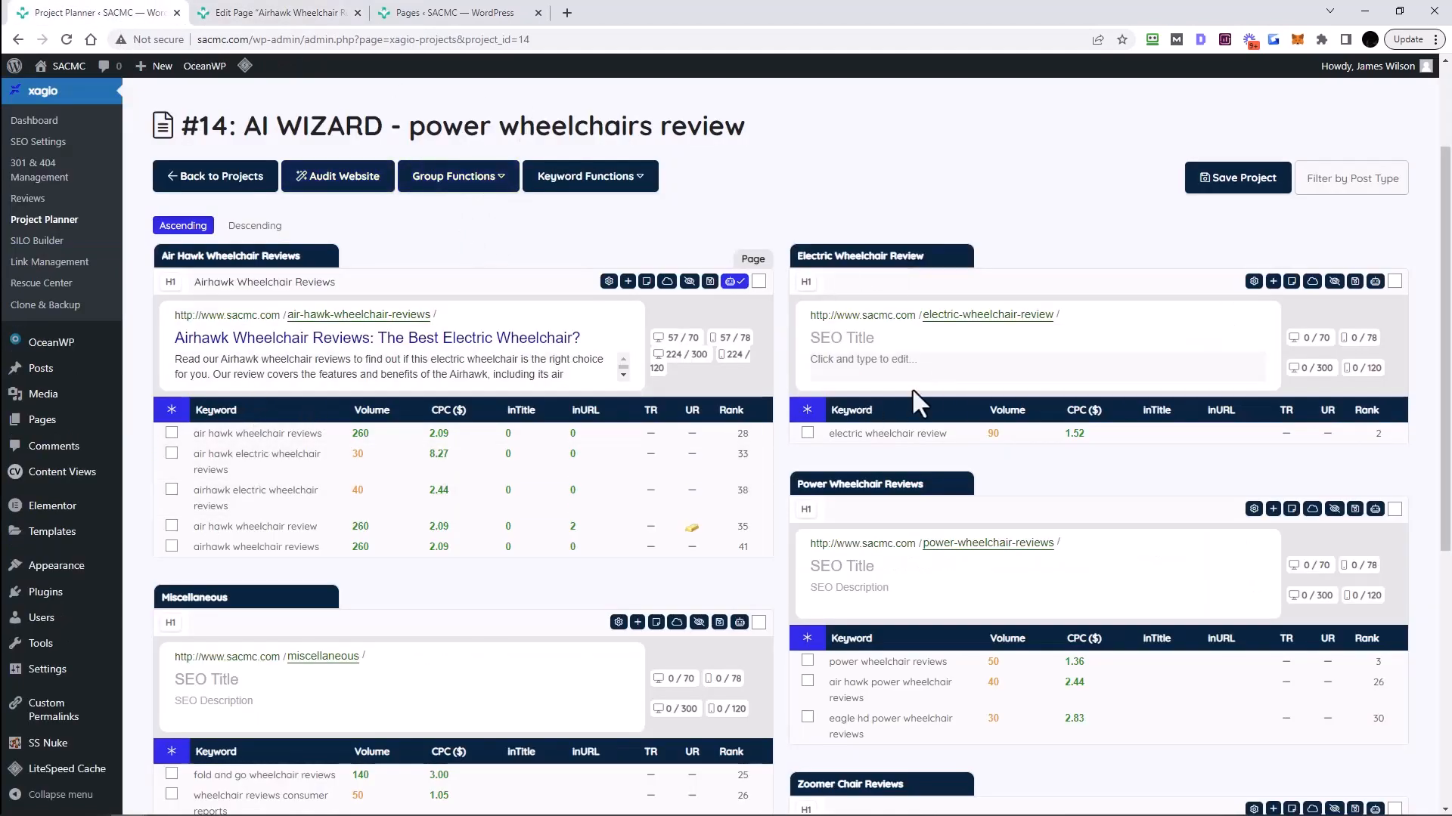
{"action": "scroll", "coordinate": [915, 394], "scroll_direction": "down", "scroll_amount": 7}
{"action": "scroll", "coordinate": [899, 385], "scroll_direction": "up", "scroll_amount": 6}
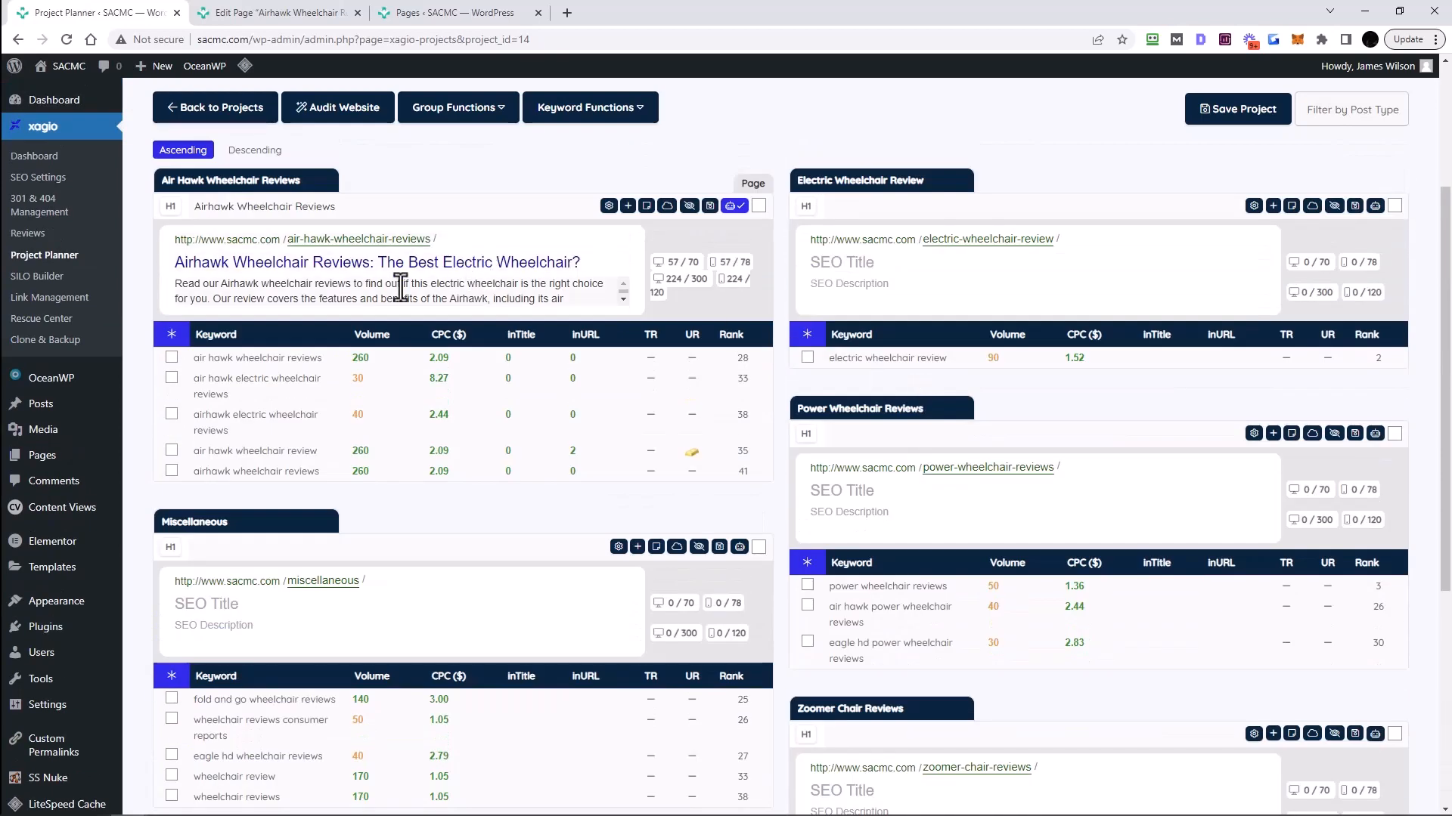
{"action": "scroll", "coordinate": [400, 288], "scroll_direction": "up", "scroll_amount": 2}
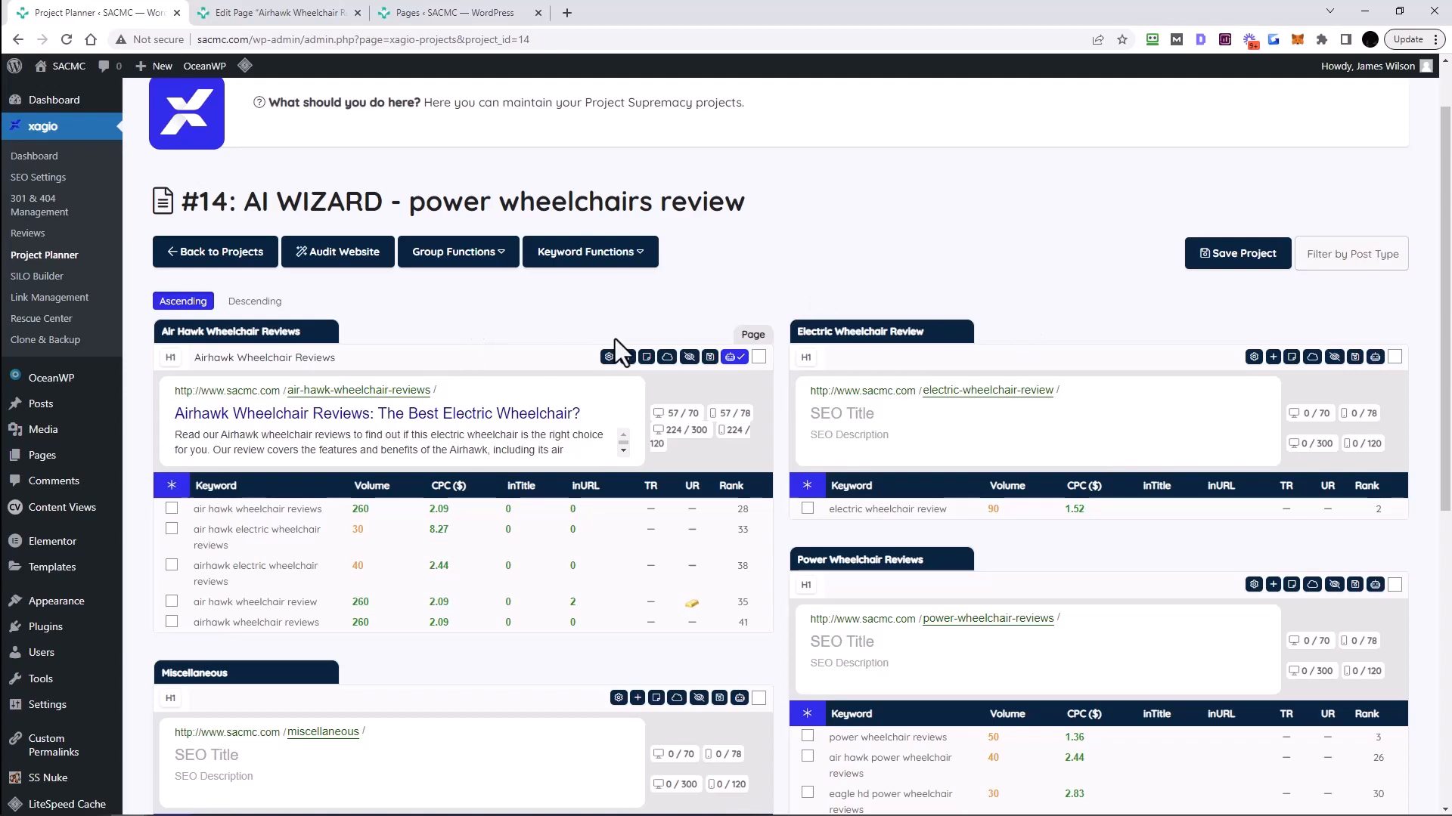
{"action": "scroll", "coordinate": [573, 453], "scroll_direction": "down", "scroll_amount": 1}
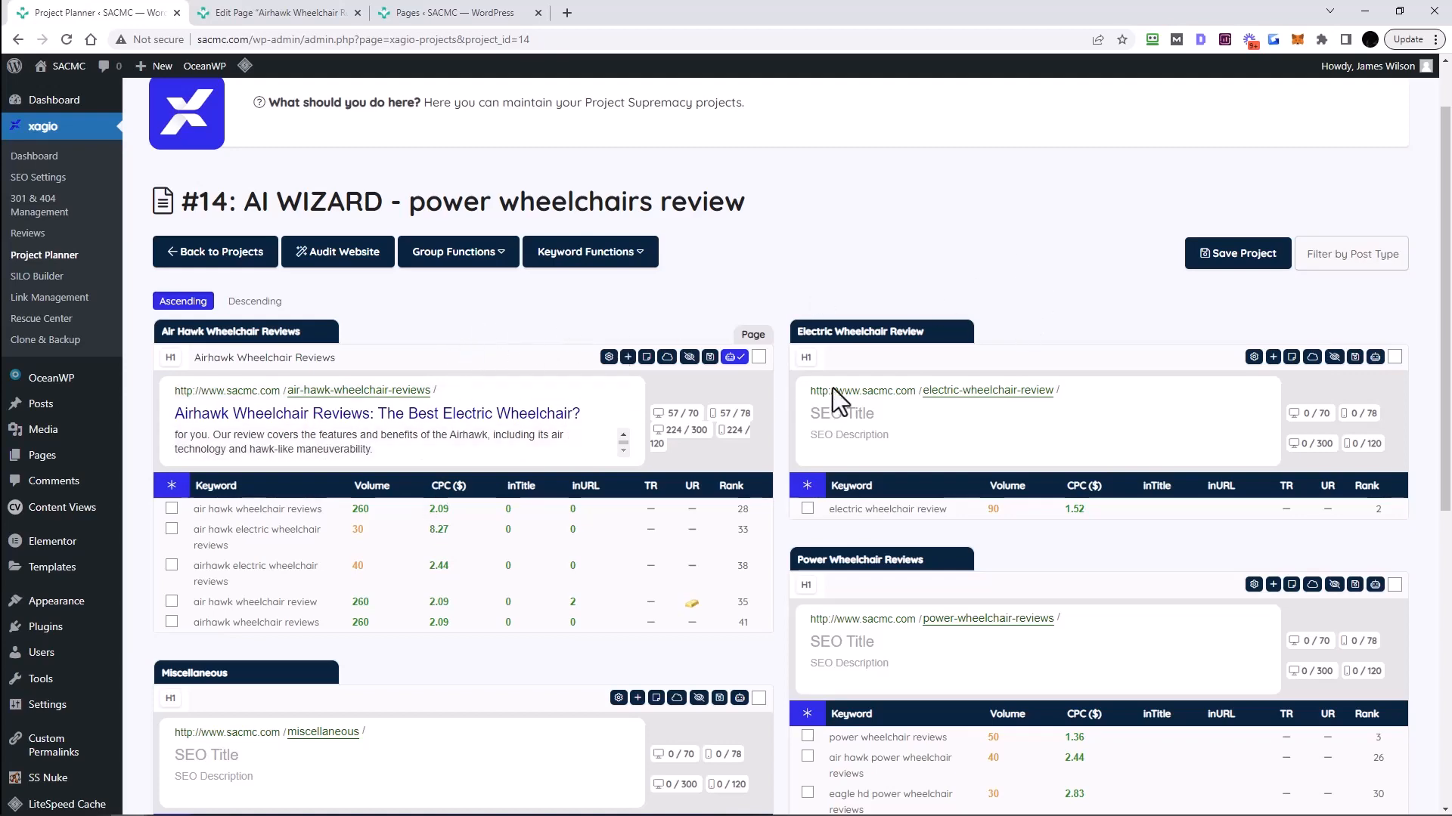
{"action": "scroll", "coordinate": [1063, 389], "scroll_direction": "down", "scroll_amount": 3}
{"action": "scroll", "coordinate": [664, 522], "scroll_direction": "down", "scroll_amount": 4}
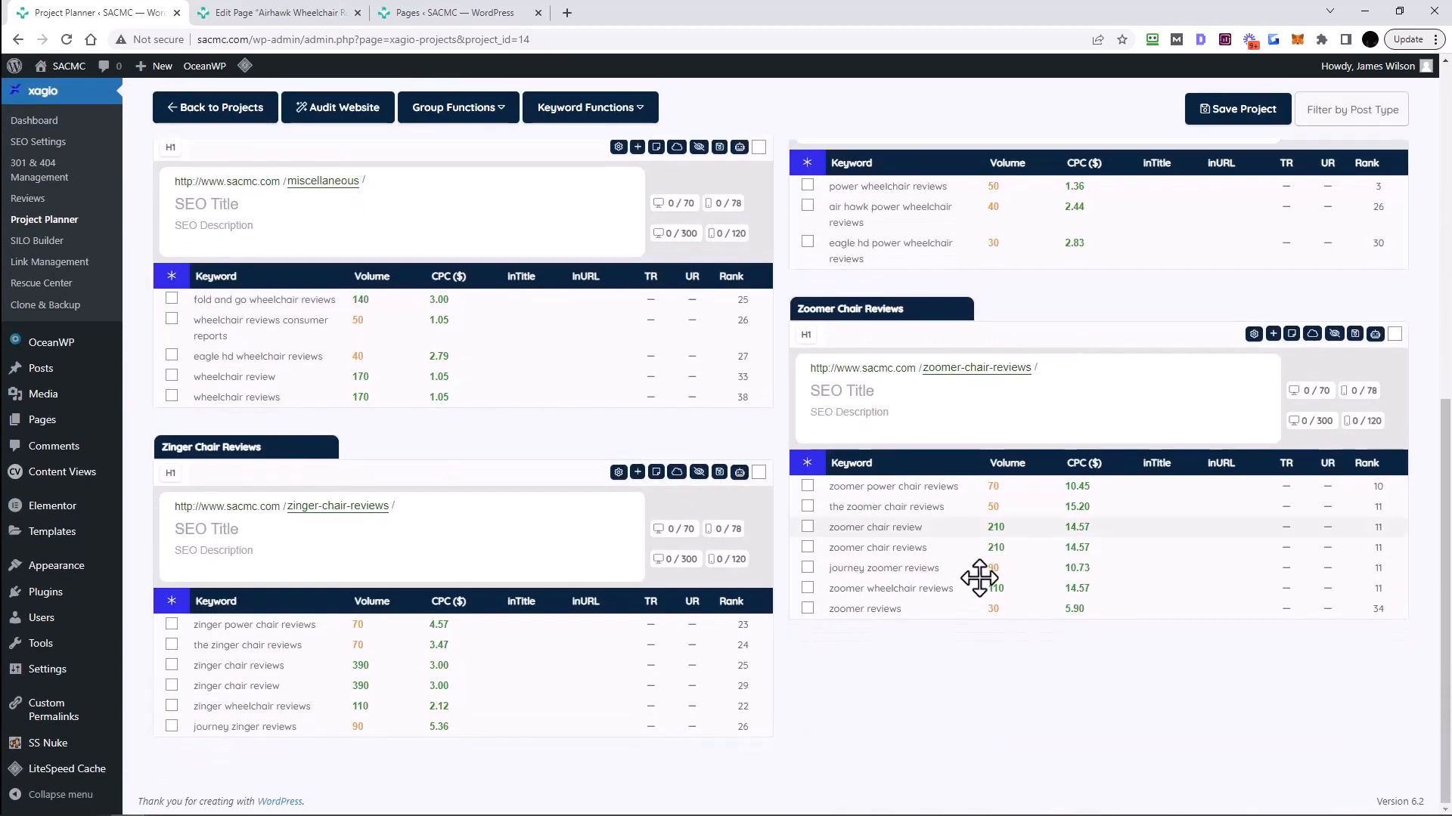
{"action": "scroll", "coordinate": [810, 543], "scroll_direction": "up", "scroll_amount": 9}
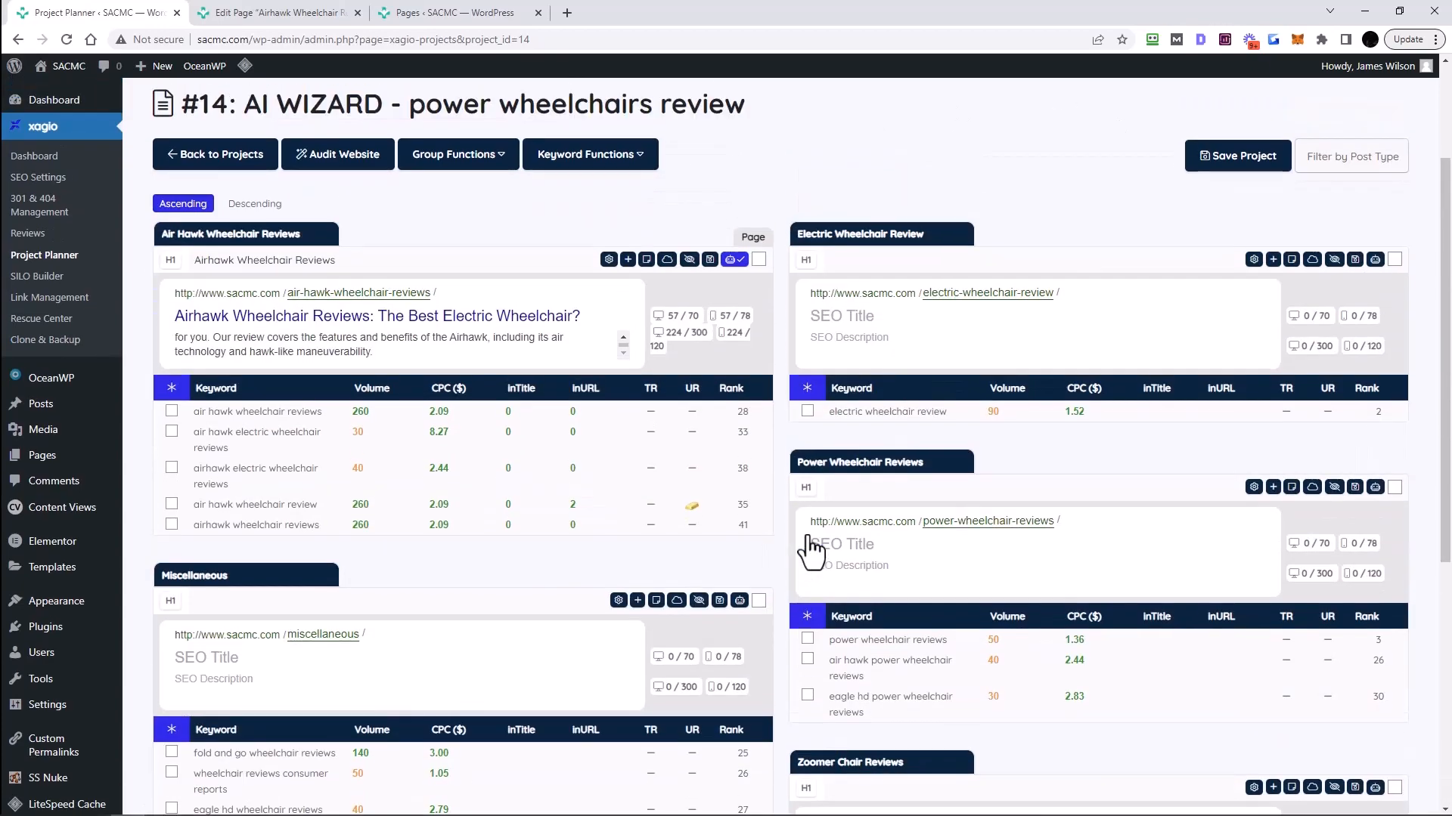
{"action": "scroll", "coordinate": [790, 526], "scroll_direction": "down", "scroll_amount": 6}
{"action": "scroll", "coordinate": [780, 523], "scroll_direction": "down", "scroll_amount": 2}
{"action": "scroll", "coordinate": [780, 523], "scroll_direction": "up", "scroll_amount": 7}
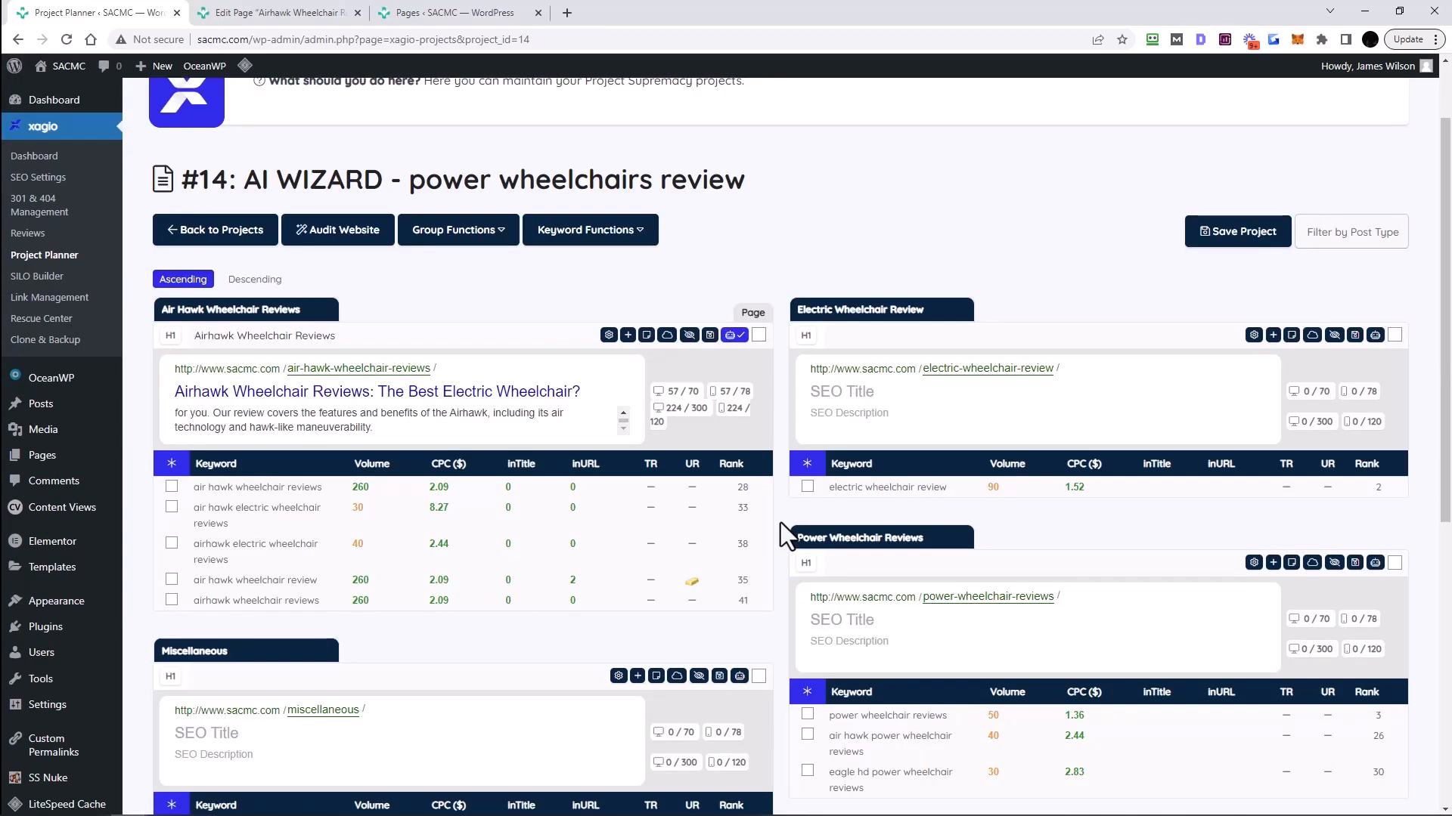
{"action": "scroll", "coordinate": [780, 523], "scroll_direction": "up", "scroll_amount": 2}
{"action": "scroll", "coordinate": [781, 524], "scroll_direction": "down", "scroll_amount": 3}
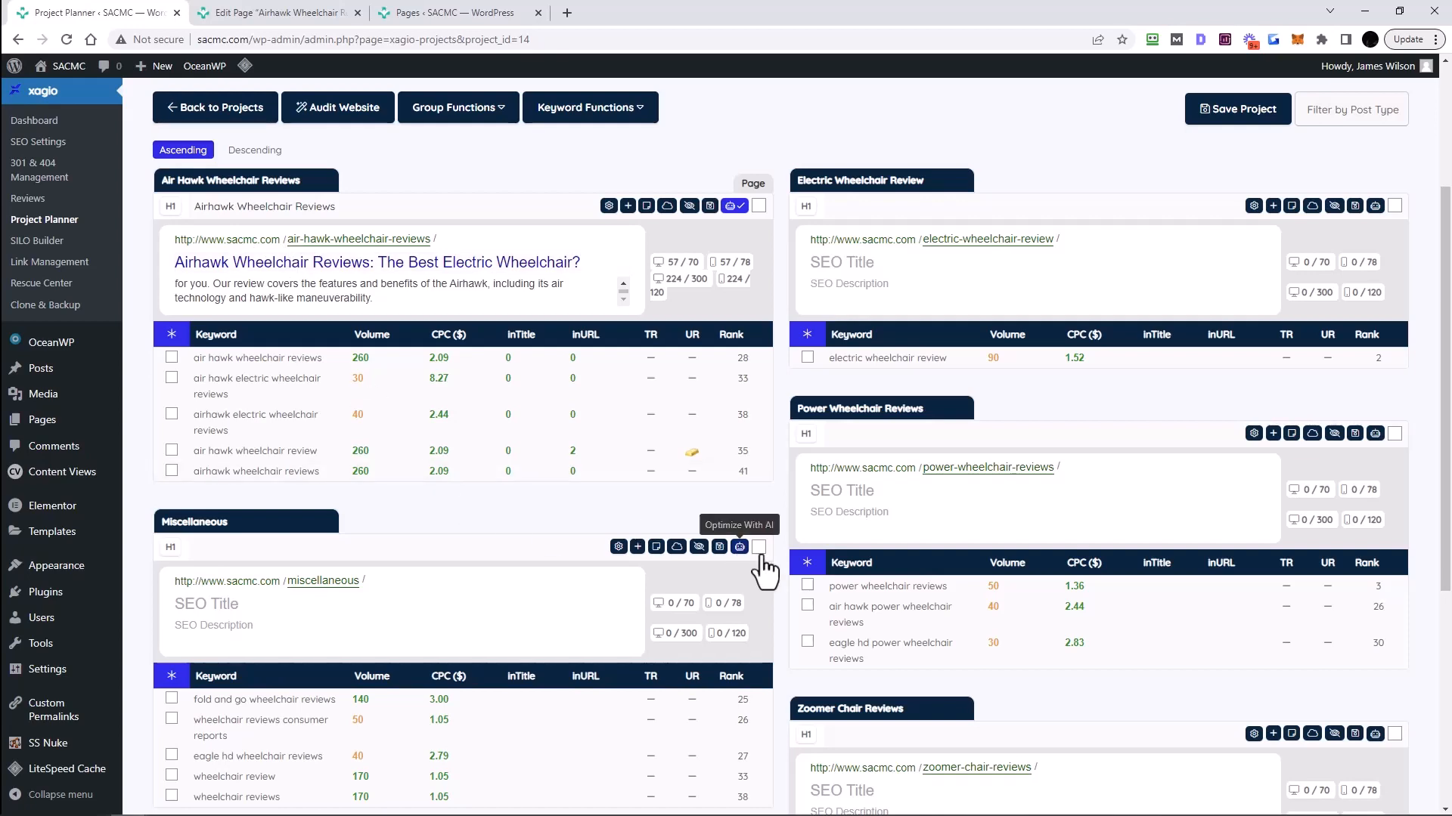
{"action": "scroll", "coordinate": [784, 569], "scroll_direction": "up", "scroll_amount": 1}
{"action": "scroll", "coordinate": [783, 569], "scroll_direction": "up", "scroll_amount": 2}
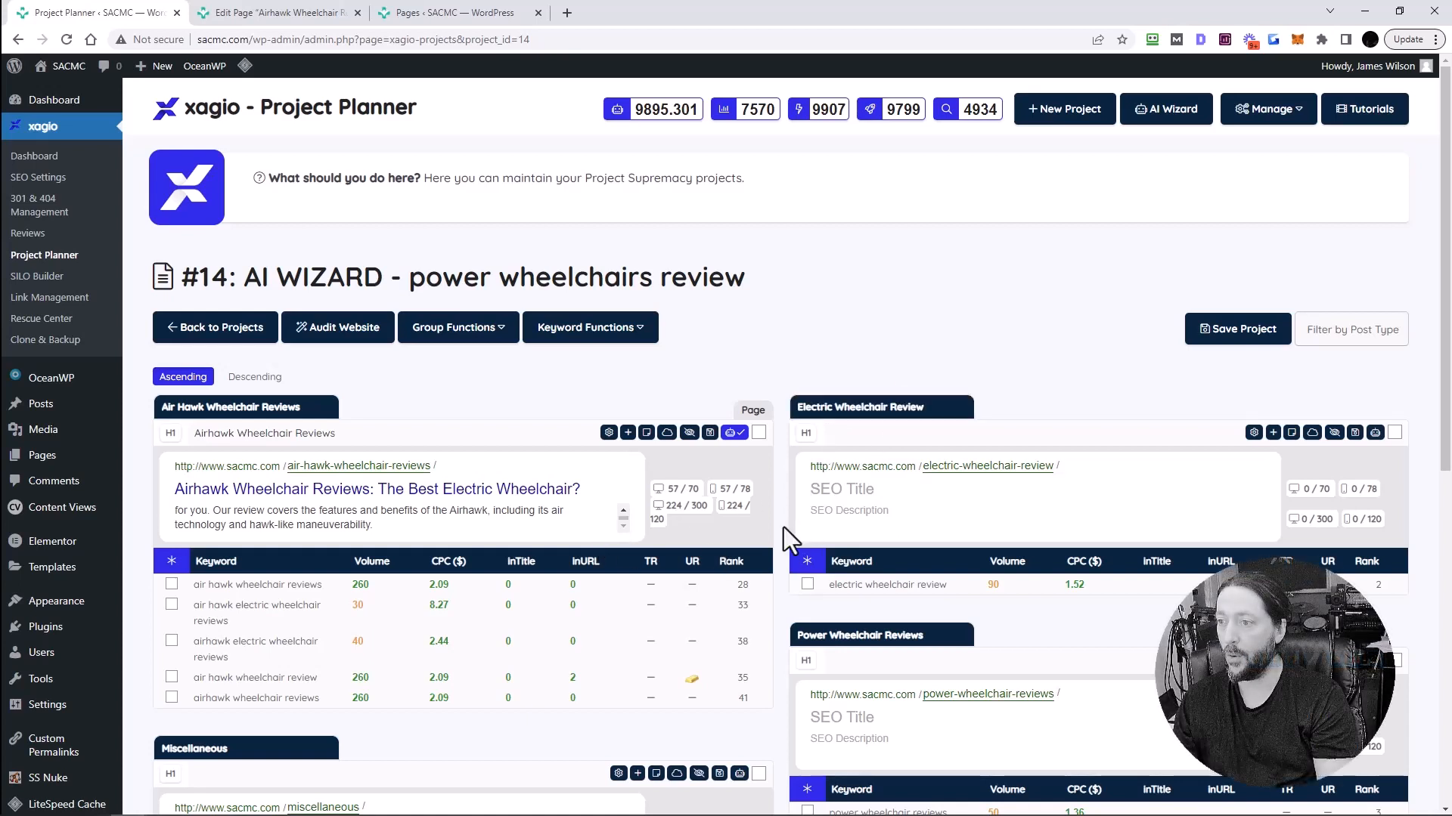
{"action": "scroll", "coordinate": [782, 320], "scroll_direction": "down", "scroll_amount": 1}
{"action": "scroll", "coordinate": [782, 316], "scroll_direction": "up", "scroll_amount": 1}
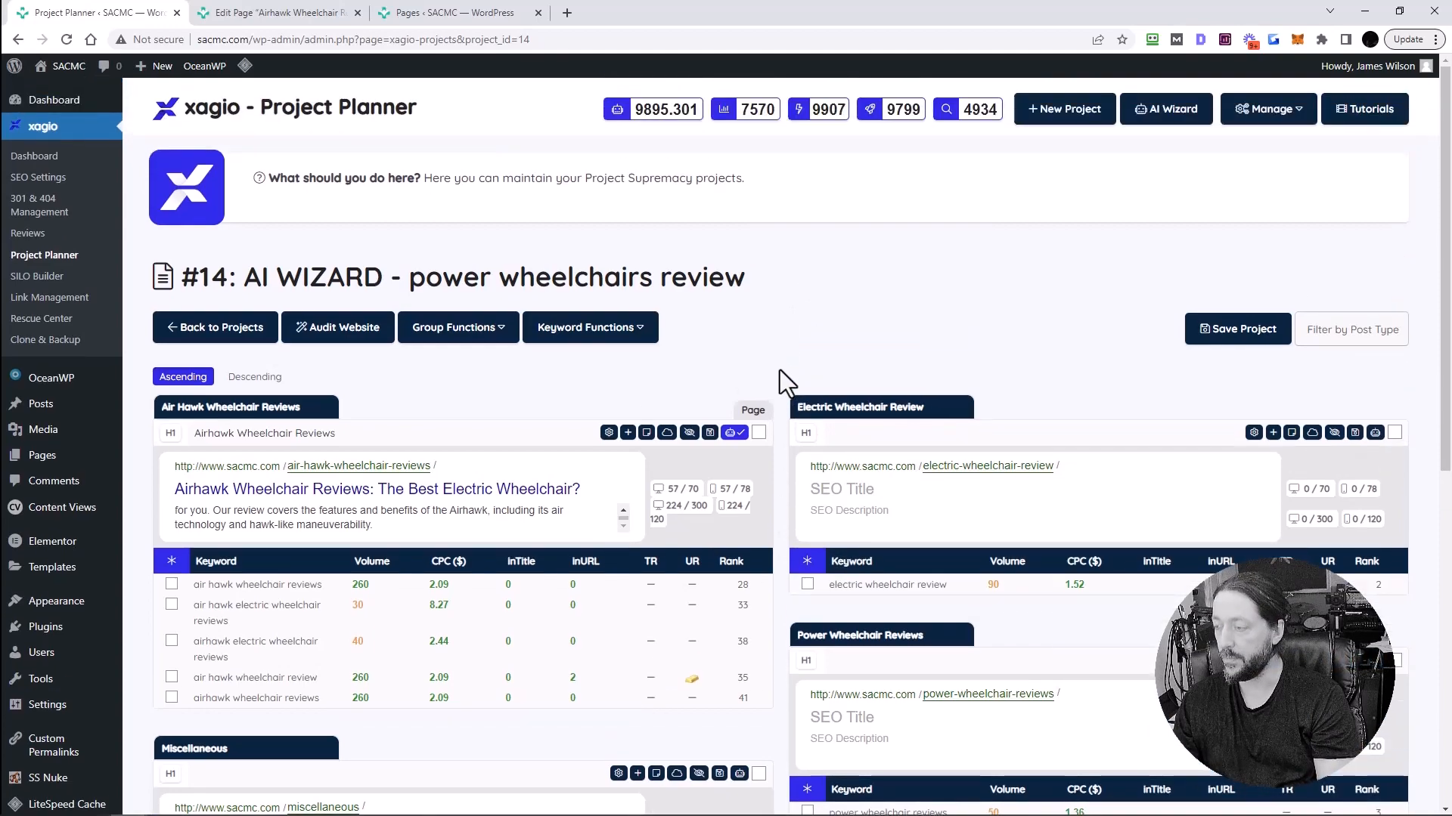
{"action": "scroll", "coordinate": [780, 371], "scroll_direction": "down", "scroll_amount": 12}
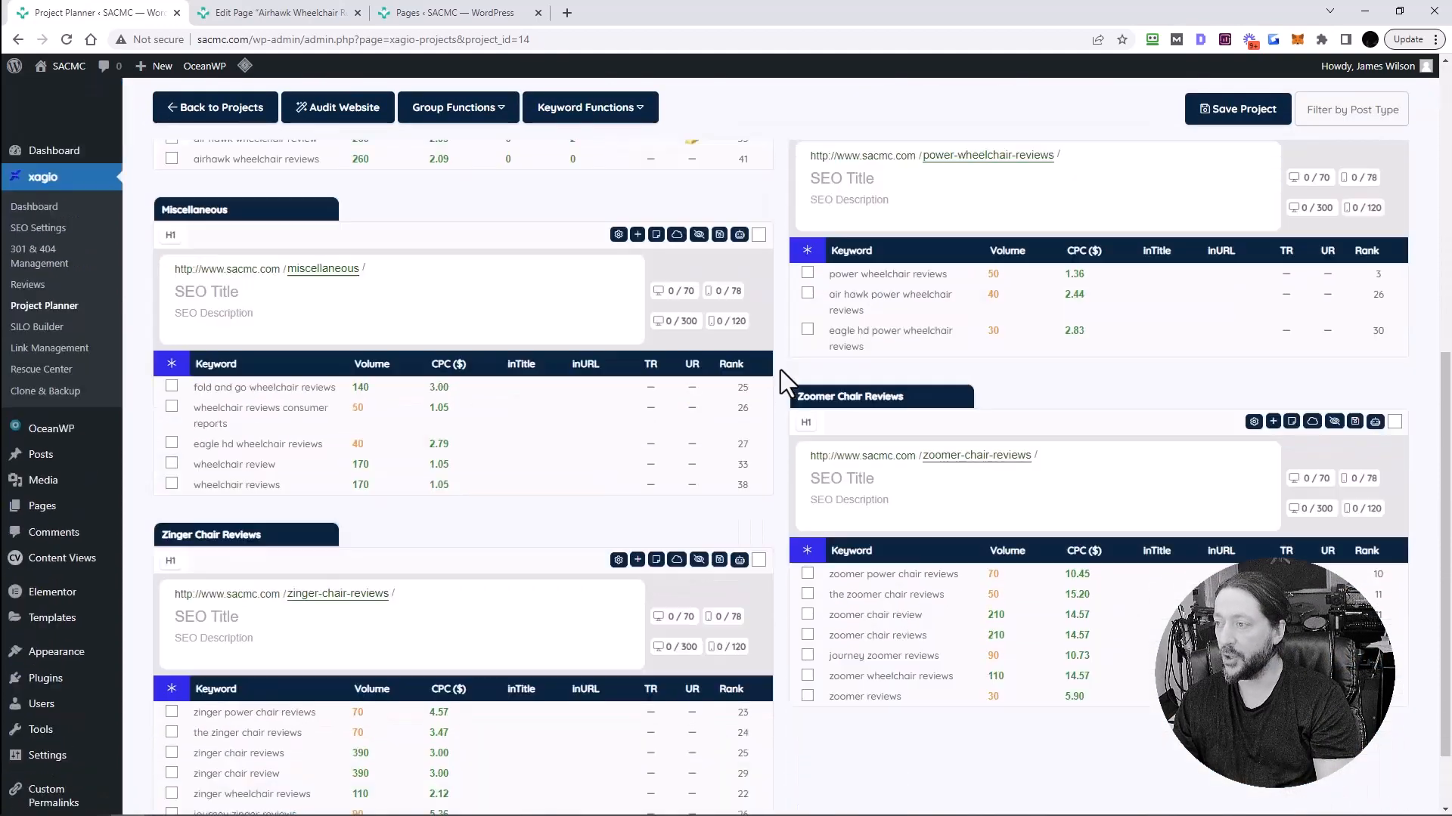
{"action": "scroll", "coordinate": [780, 370], "scroll_direction": "up", "scroll_amount": 12}
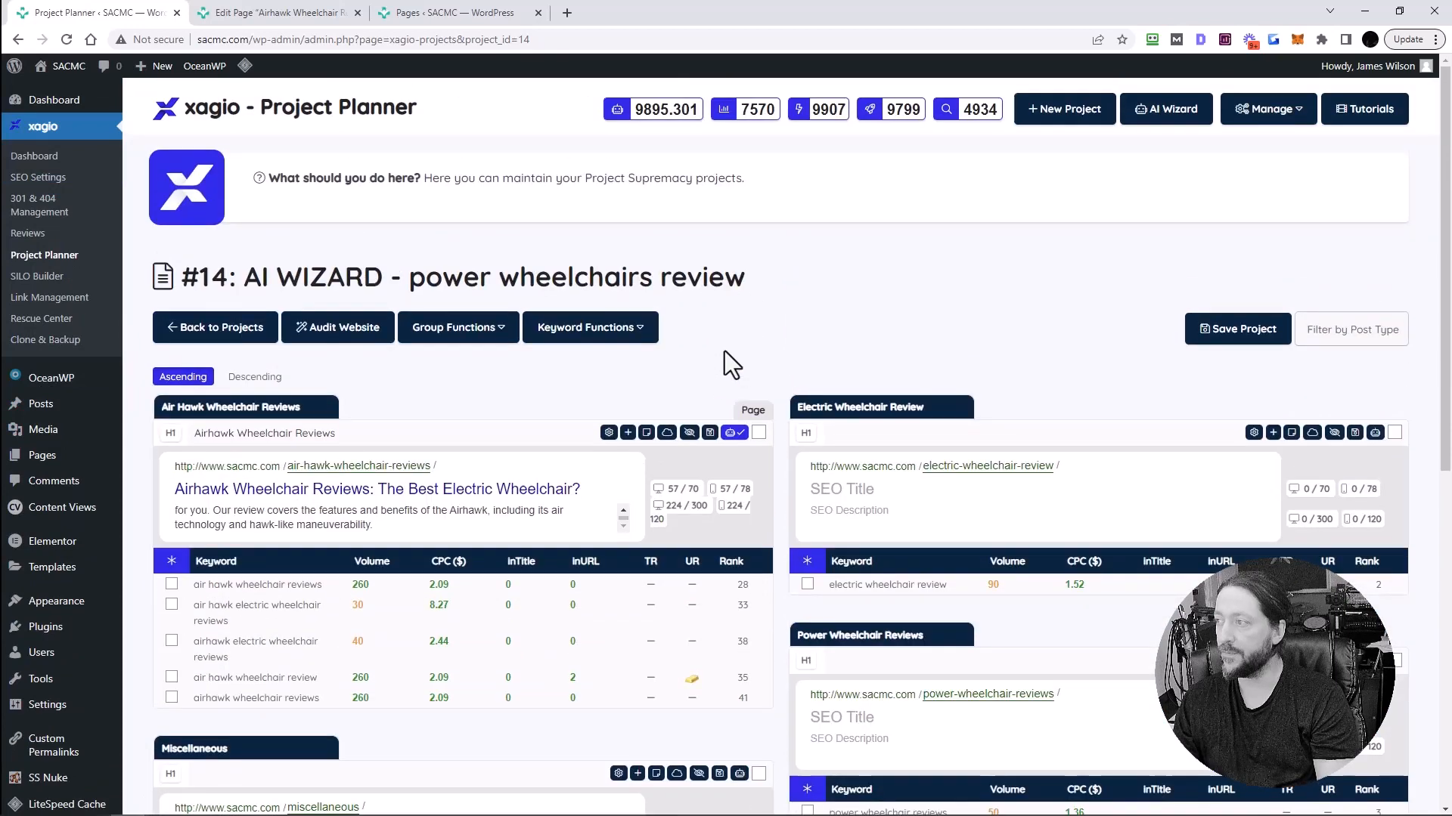